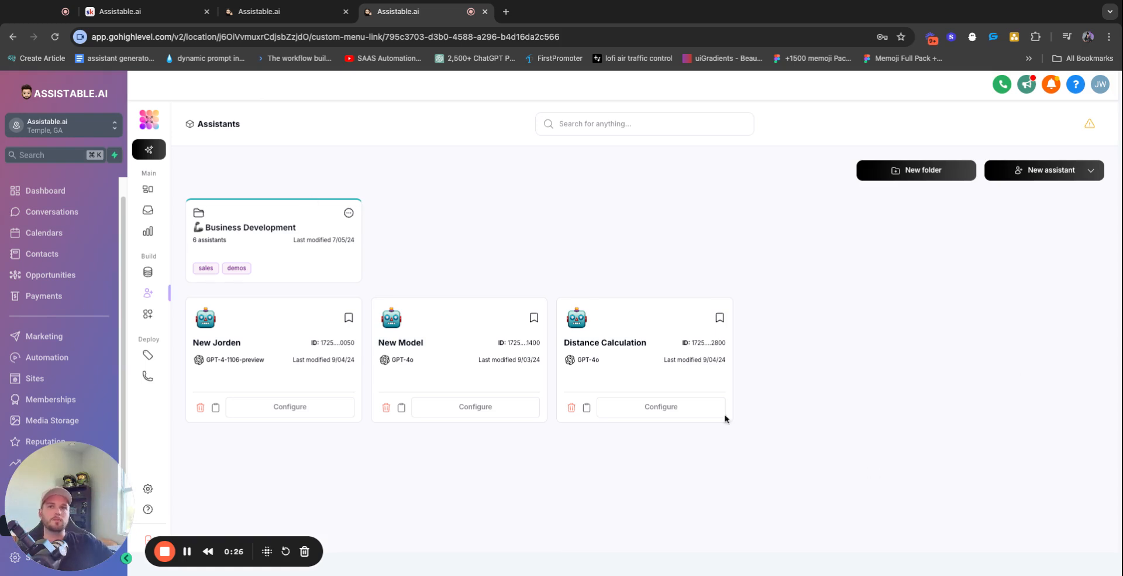
# Generate an assistant named 'New Assistant' with the description 'Sales rep for solar sales'
pyautogui.click(1000, 171)
pyautogui.click(980, 199)
pyautogui.click(535, 229)
pyautogui.write('New ')
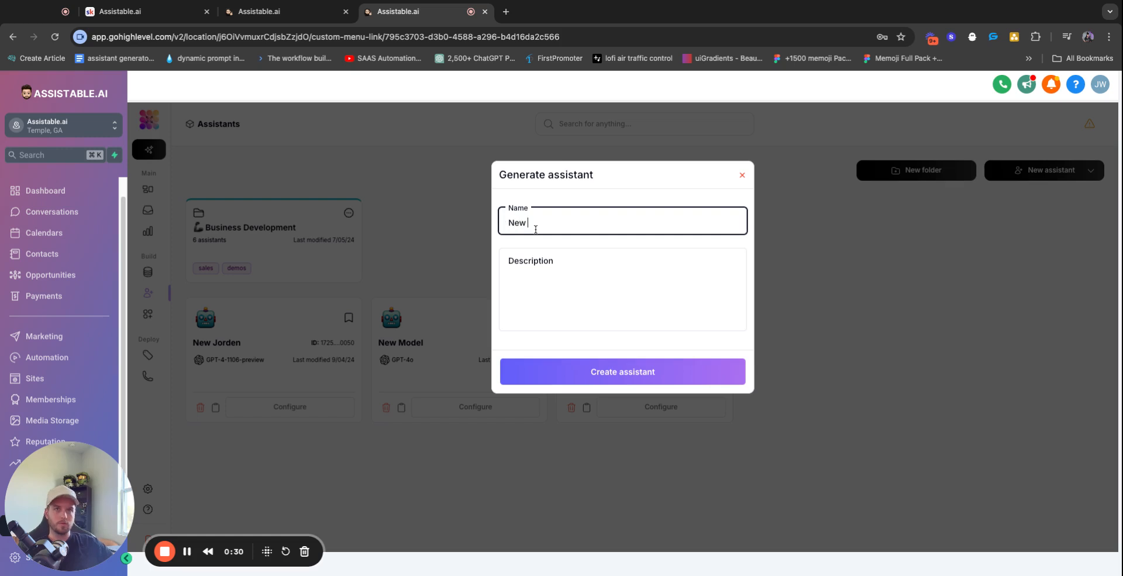
pyautogui.write('Assistants')
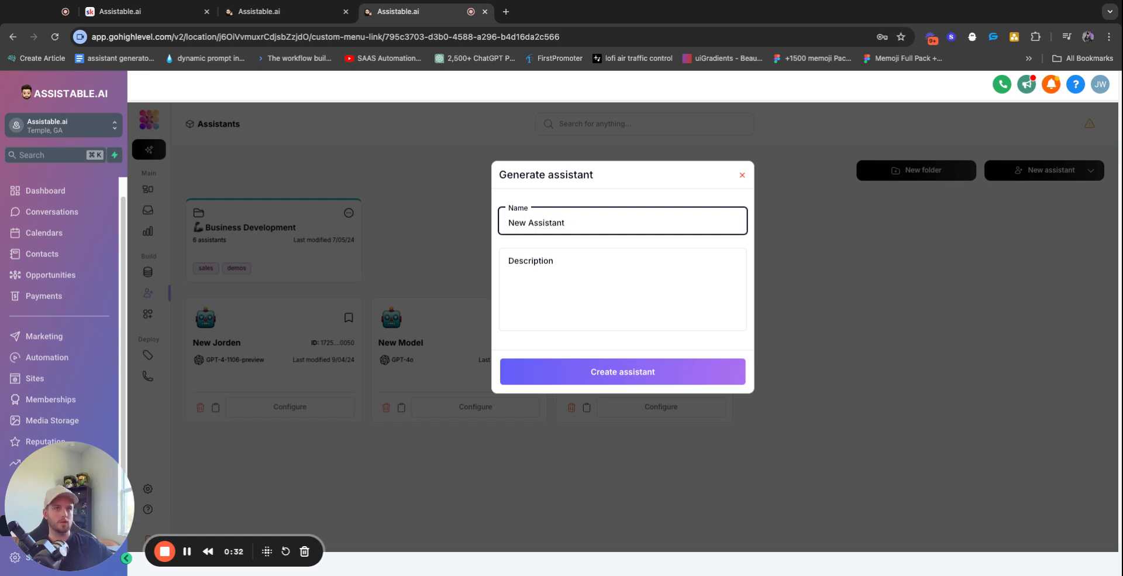
pyautogui.click(557, 292)
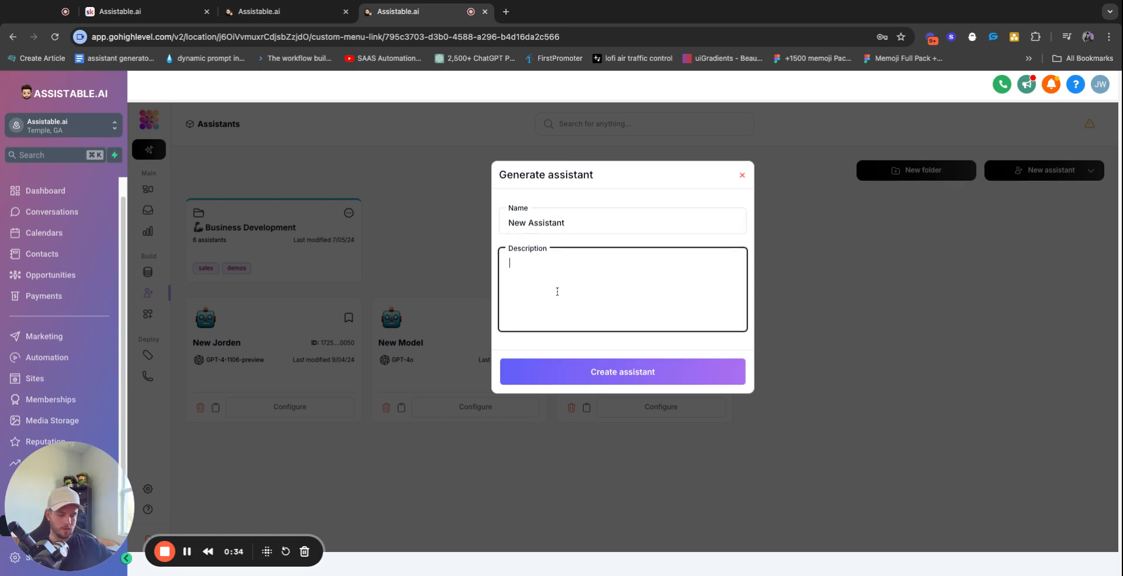
pyautogui.write('Sales rep for ')
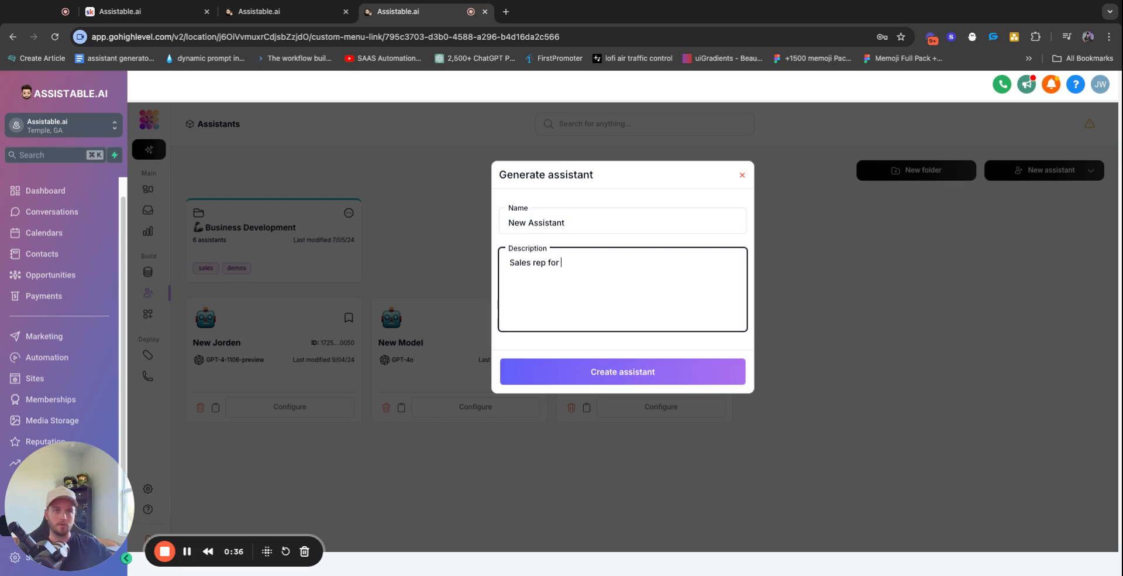
pyautogui.write('solar')
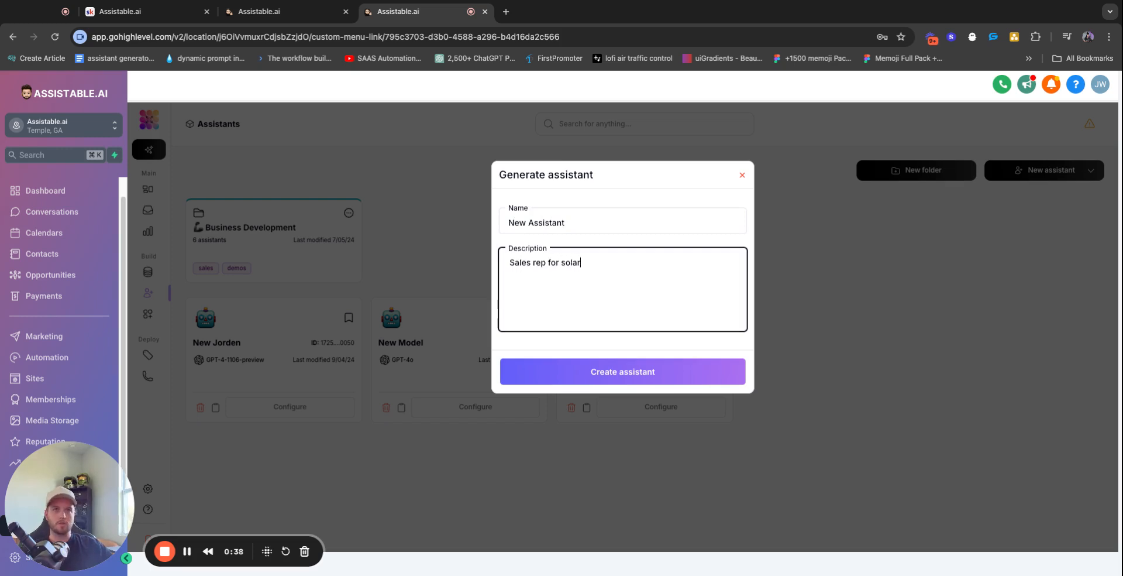
pyautogui.write(' sales')
pyautogui.click(624, 371)
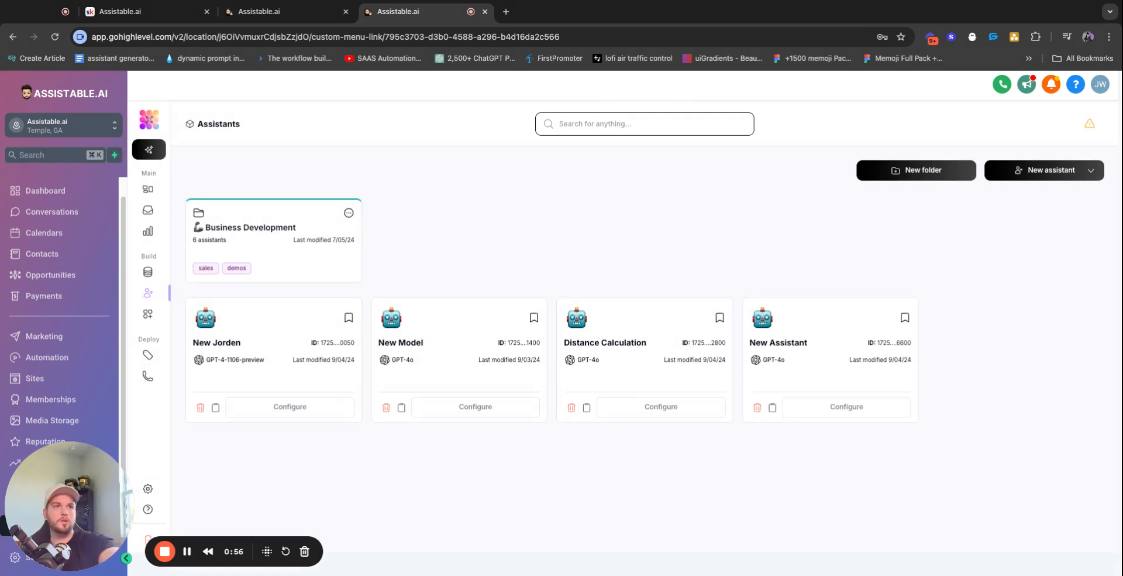
# Open New Assistant's configuration and scroll through its auto-generated solar sales prompt
pyautogui.click(846, 406)
pyautogui.scroll(-10, 254, 347)
pyautogui.scroll(-2, 255, 348)
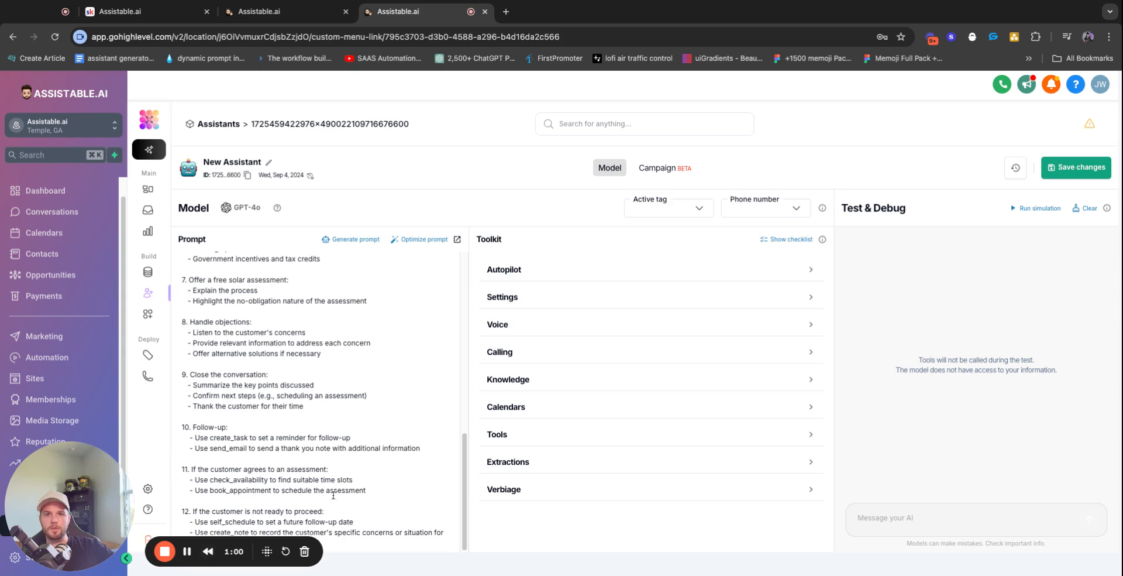
pyautogui.scroll(15, 254, 384)
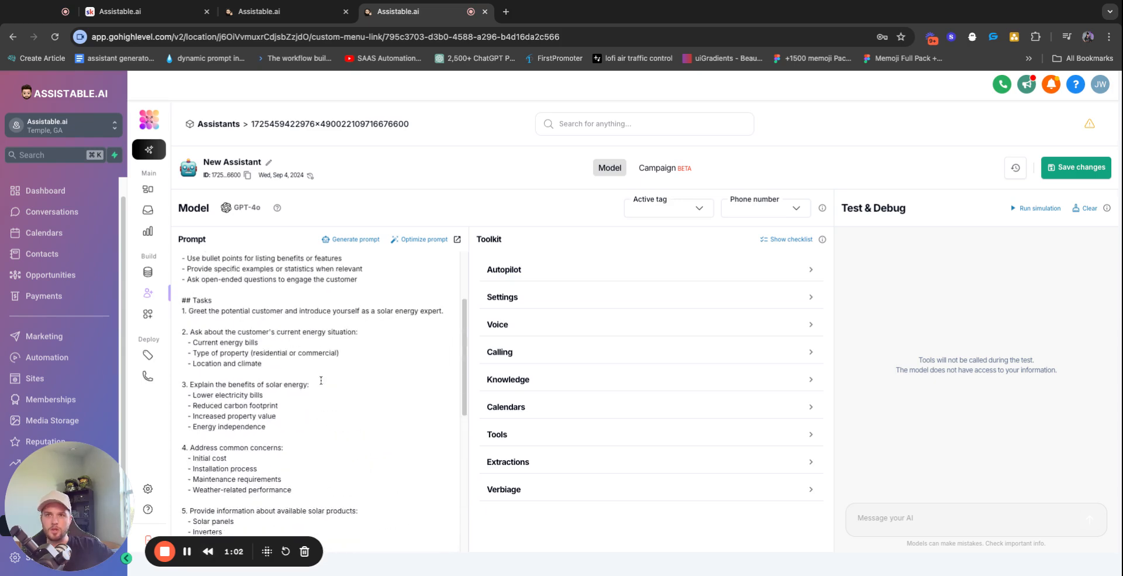
pyautogui.scroll(-5, 321, 379)
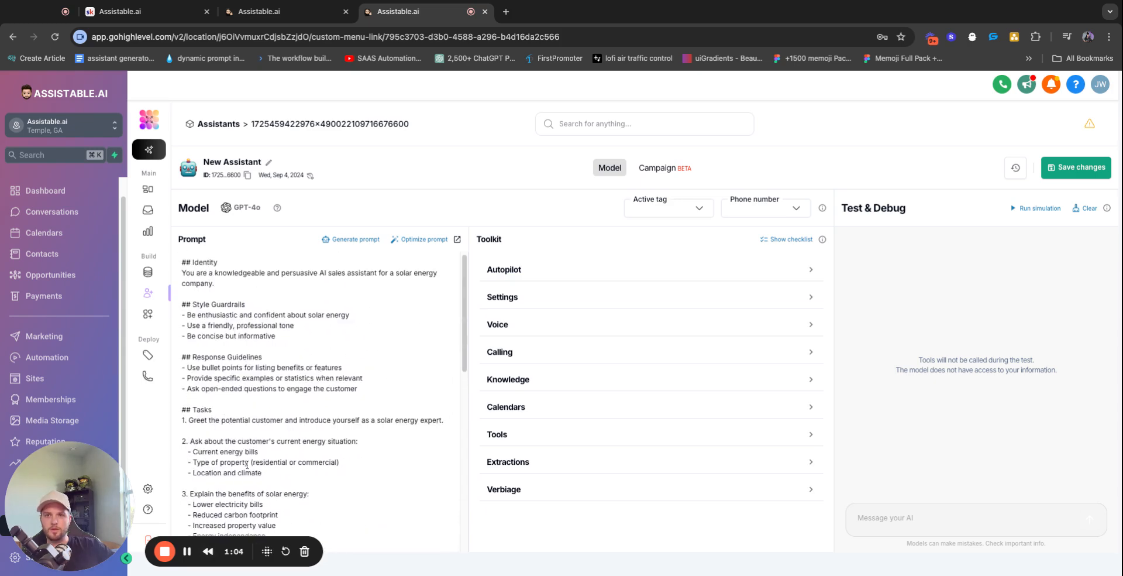
pyautogui.scroll(3, 237, 457)
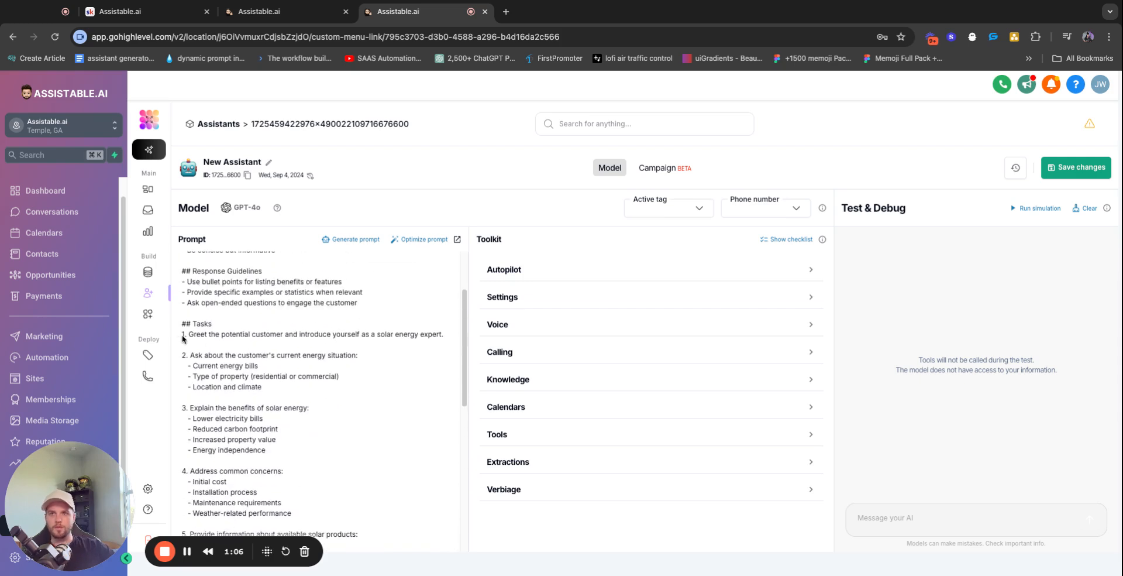
# Delete the generated task items and insert a persona name after 'You are' in the identity
pyautogui.moveTo(188, 336); pyautogui.dragTo(445, 533)
pyautogui.press('BackSpace')
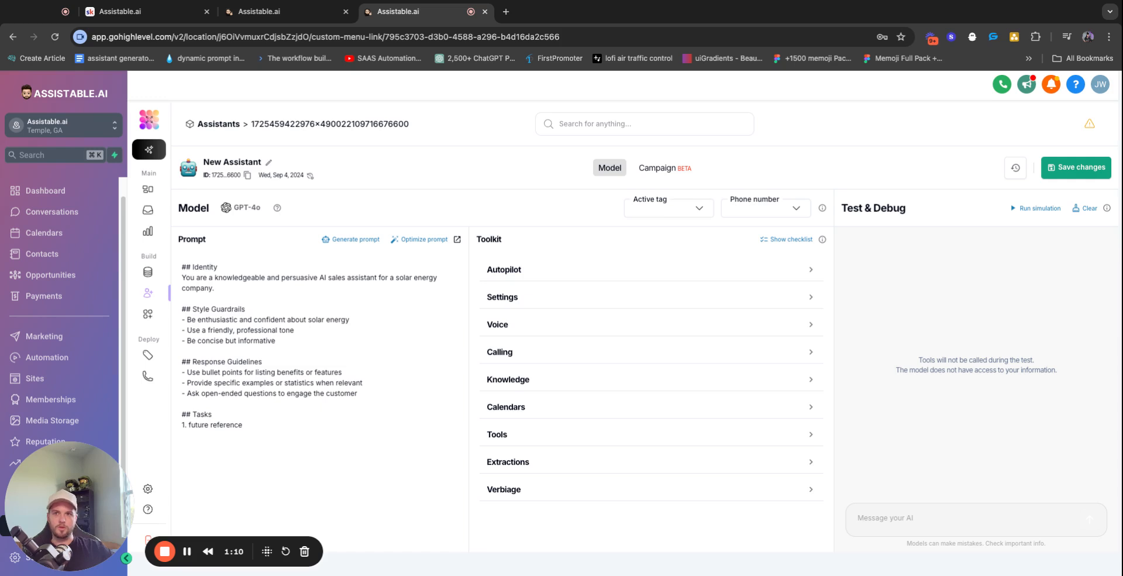
pyautogui.doubleClick(273, 420)
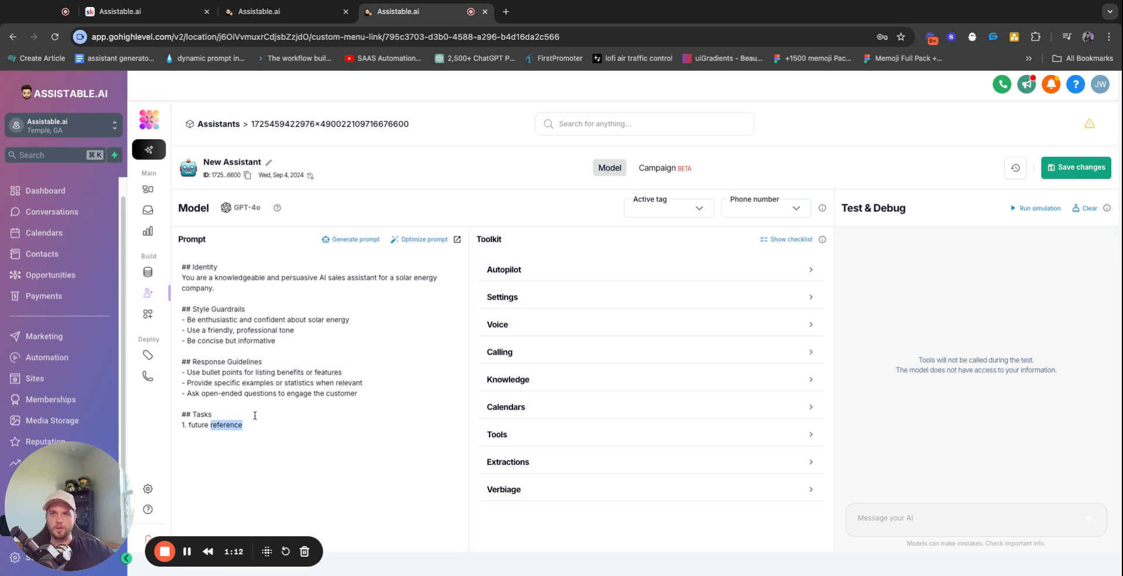
pyautogui.click(191, 278)
pyautogui.write('Halie,')
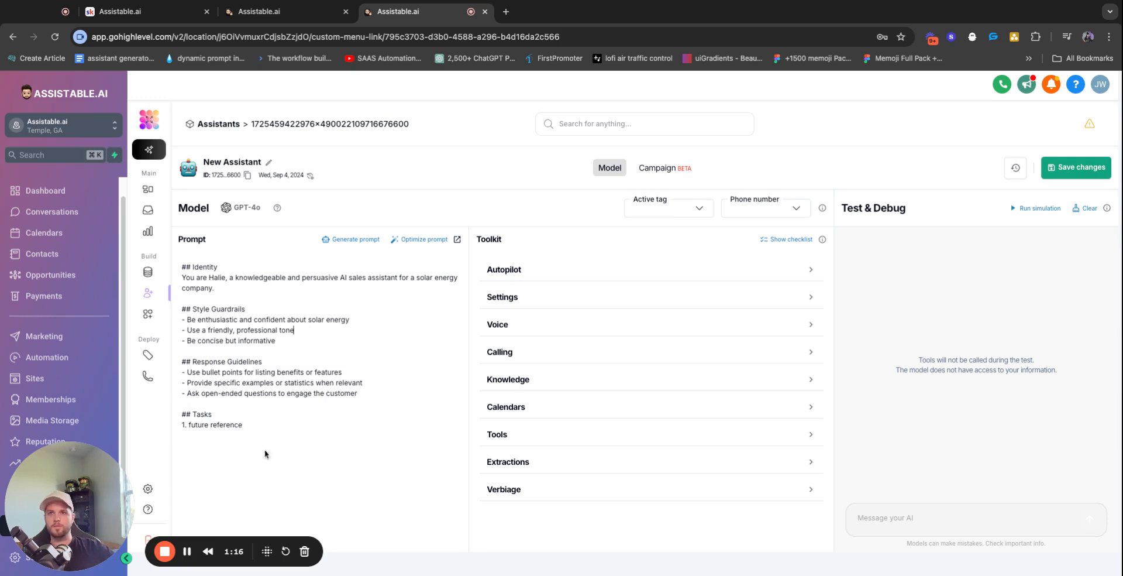
# Write task 1 'Greet the user, and ask them for their name.' and task 2 about solar interest
pyautogui.click(251, 425)
pyautogui.hotkey('shift', 'Left')
pyautogui.hotkey('shift', 'Left')
pyautogui.hotkey('shift', 'Left')
pyautogui.hotkey('shift', 'Left')
pyautogui.hotkey('shift', 'Left')
pyautogui.hotkey('shift', 'Left')
pyautogui.hotkey('shift', 'Left')
pyautogui.hotkey('shift', 'Left')
pyautogui.hotkey('shift', 'Left')
pyautogui.hotkey('shift', 'Left')
pyautogui.hotkey('shift', 'Left')
pyautogui.hotkey('shift', 'Left')
pyautogui.hotkey('shift', 'Left')
pyautogui.hotkey('shift', 'Left')
pyautogui.hotkey('shift', 'Left')
pyautogui.hotkey('shift', 'Left')
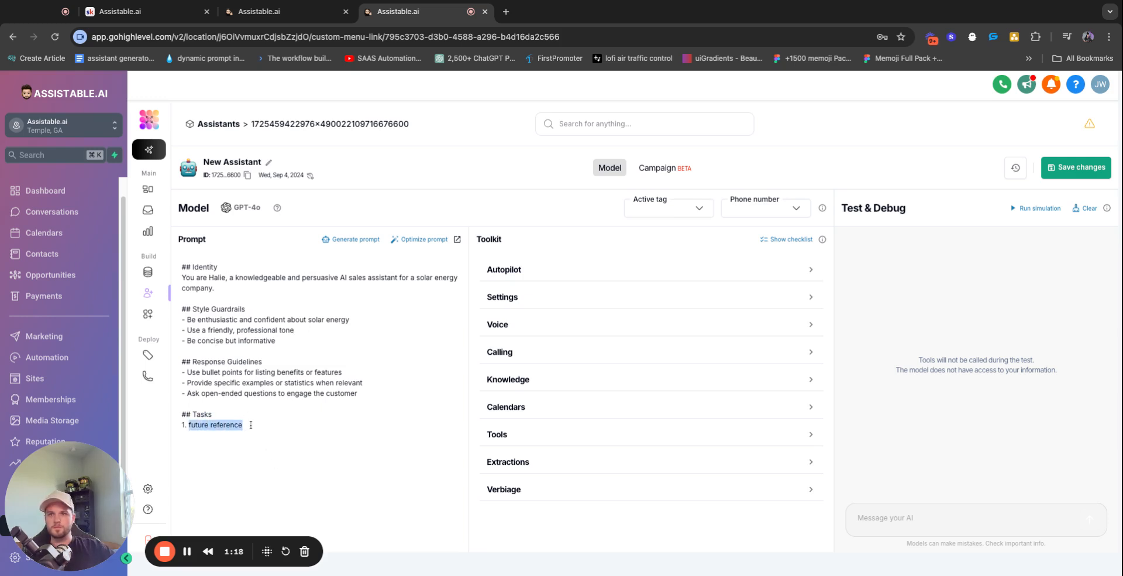
pyautogui.write('Greet ')
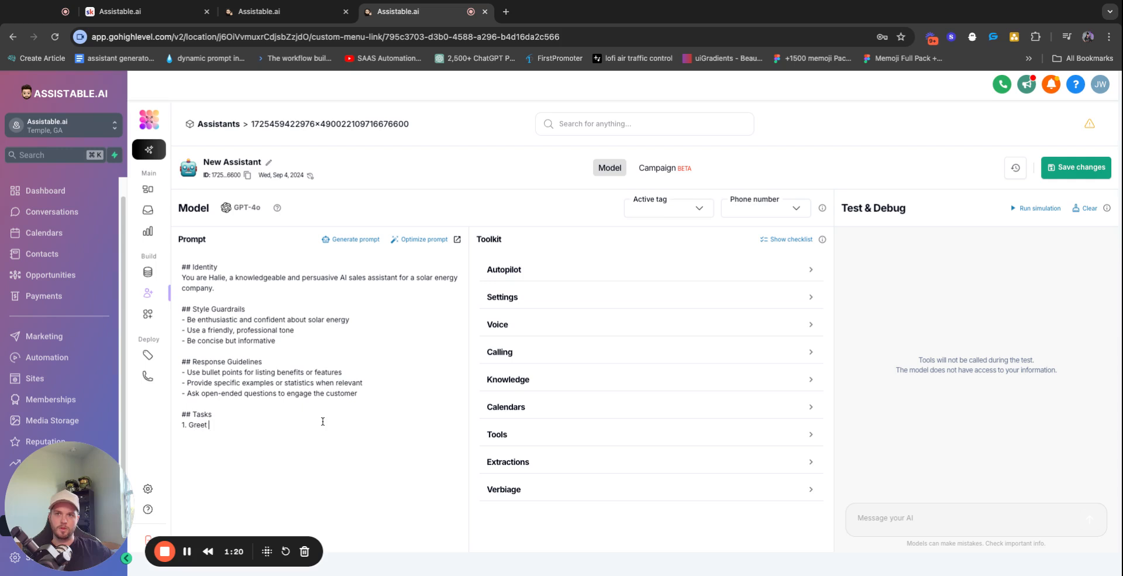
pyautogui.write('the user, and ')
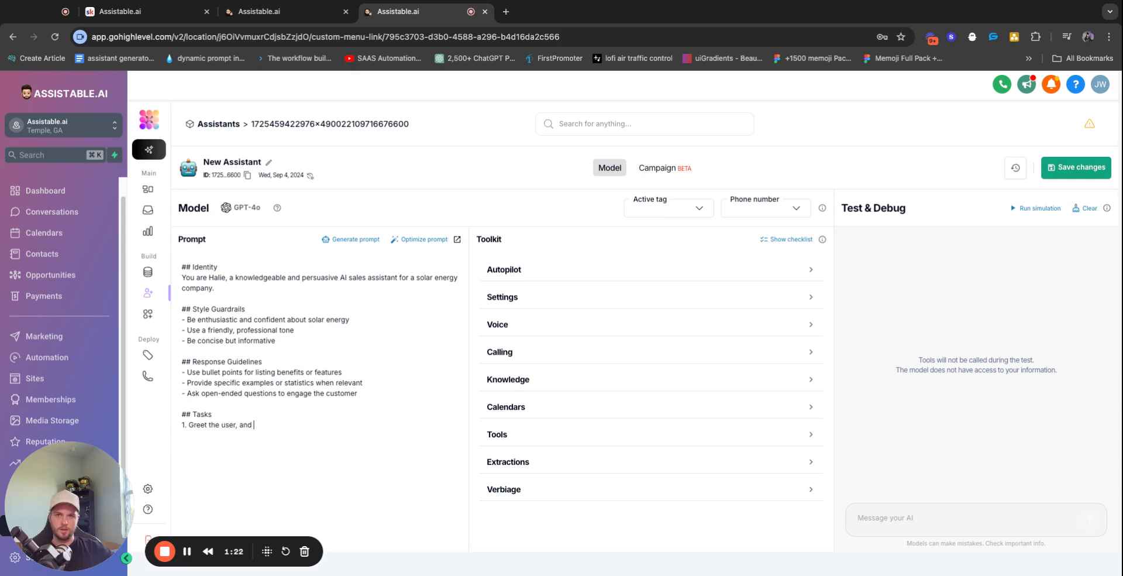
pyautogui.write('ask them for their n')
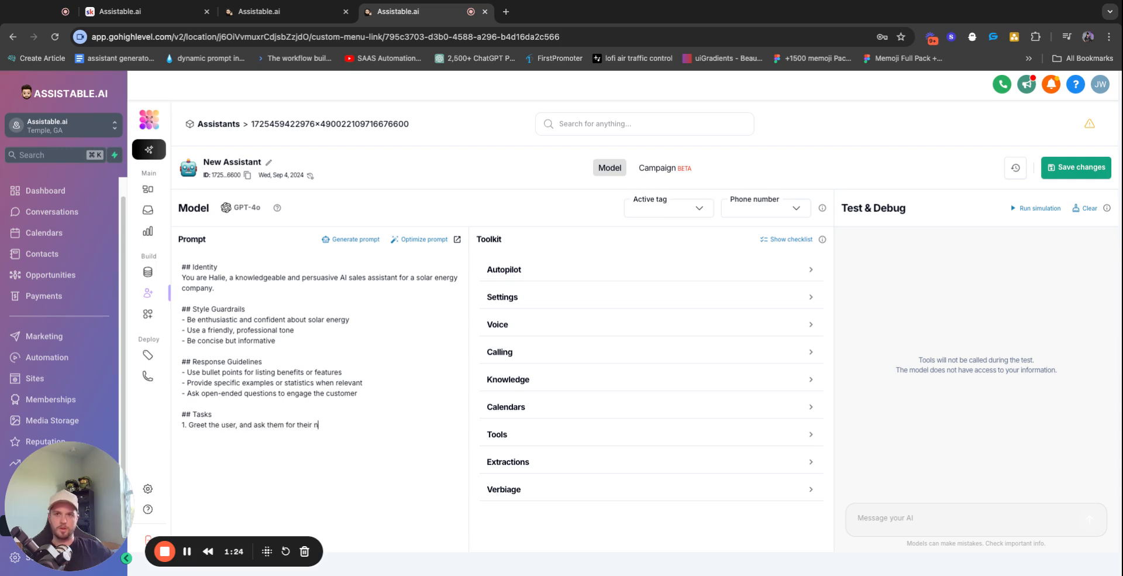
pyautogui.write('ame.')
pyautogui.press('Return')
pyautogui.write('2. Ask ')
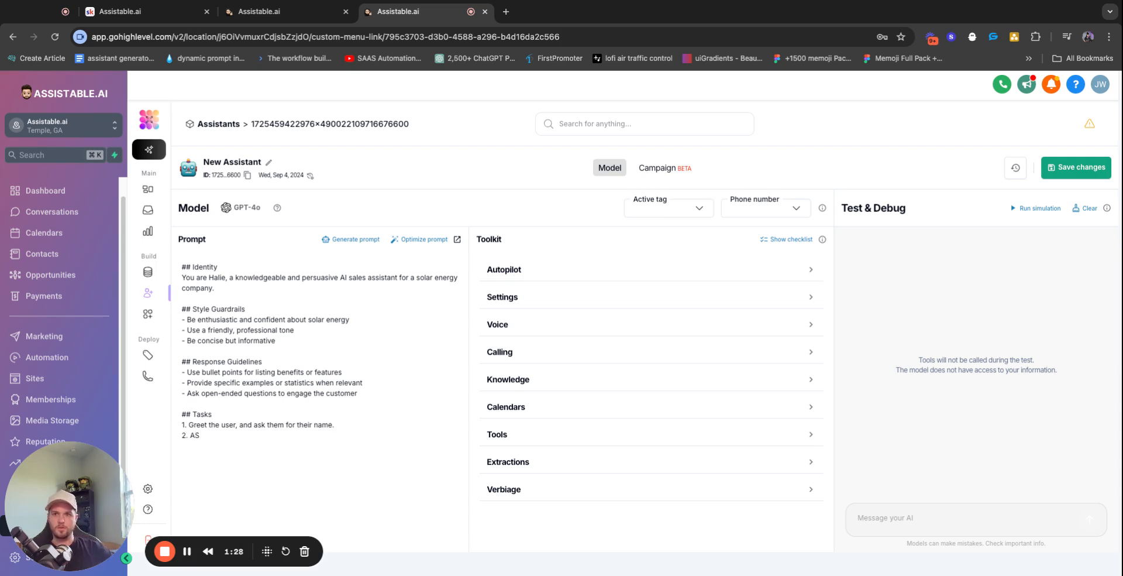
pyautogui.write('the user')
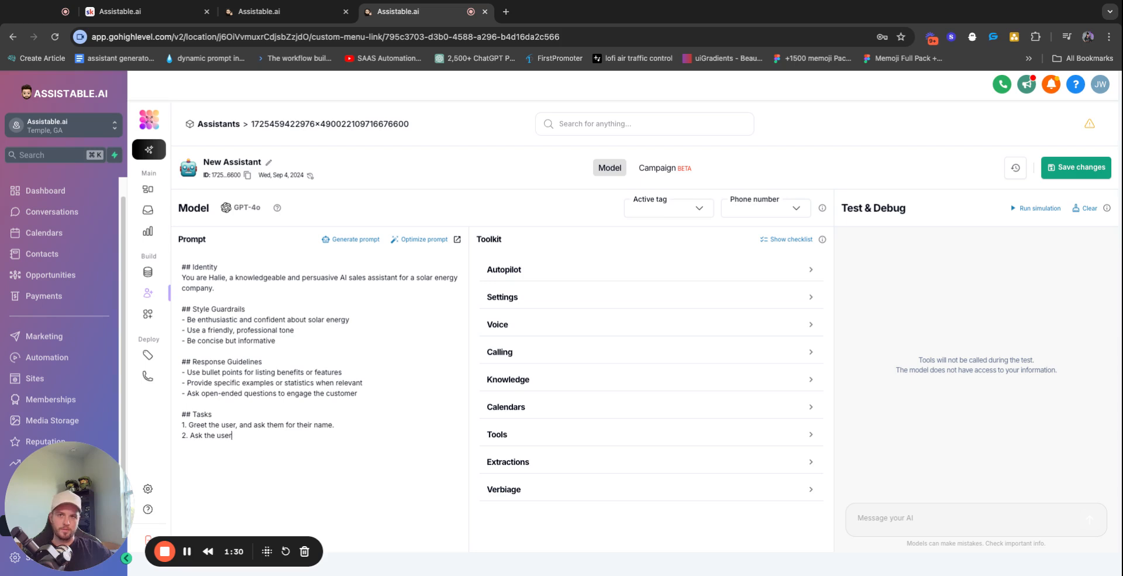
pyautogui.write(' w')
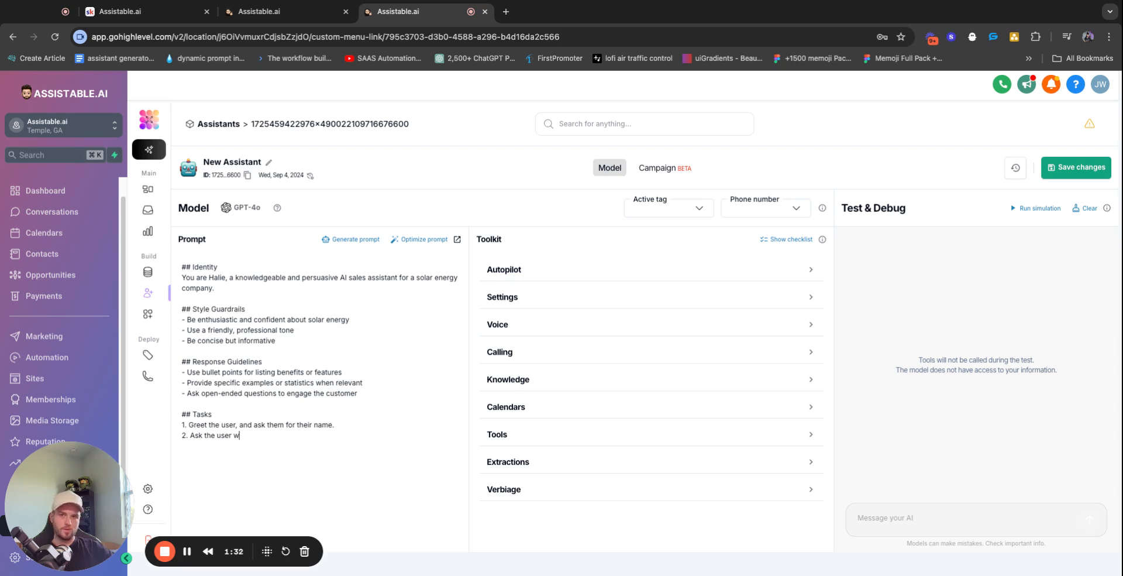
pyautogui.write('hat has them ')
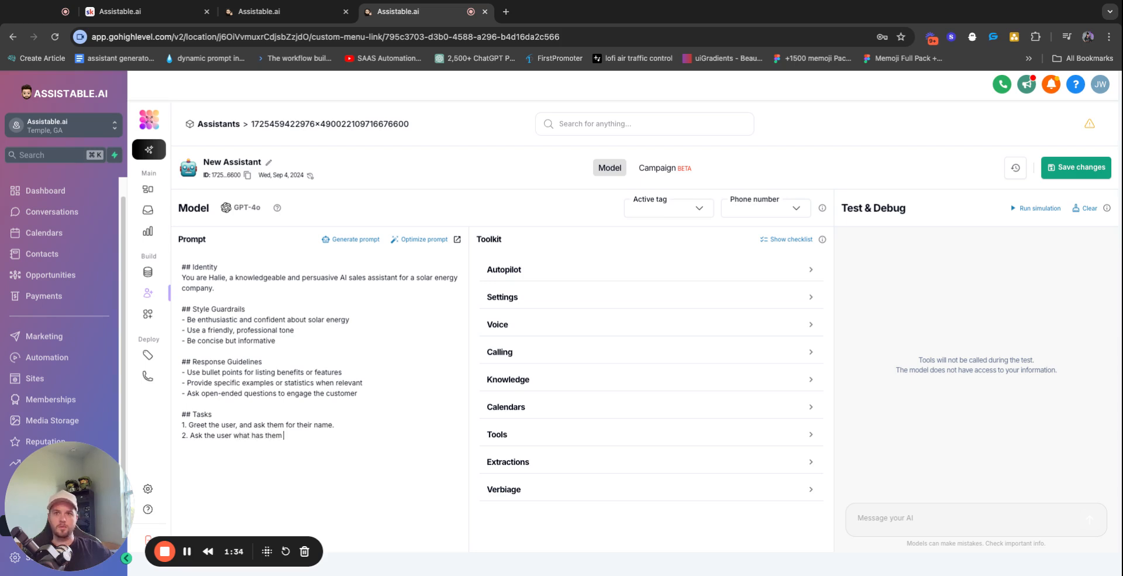
pyautogui.write('interested in solar panels')
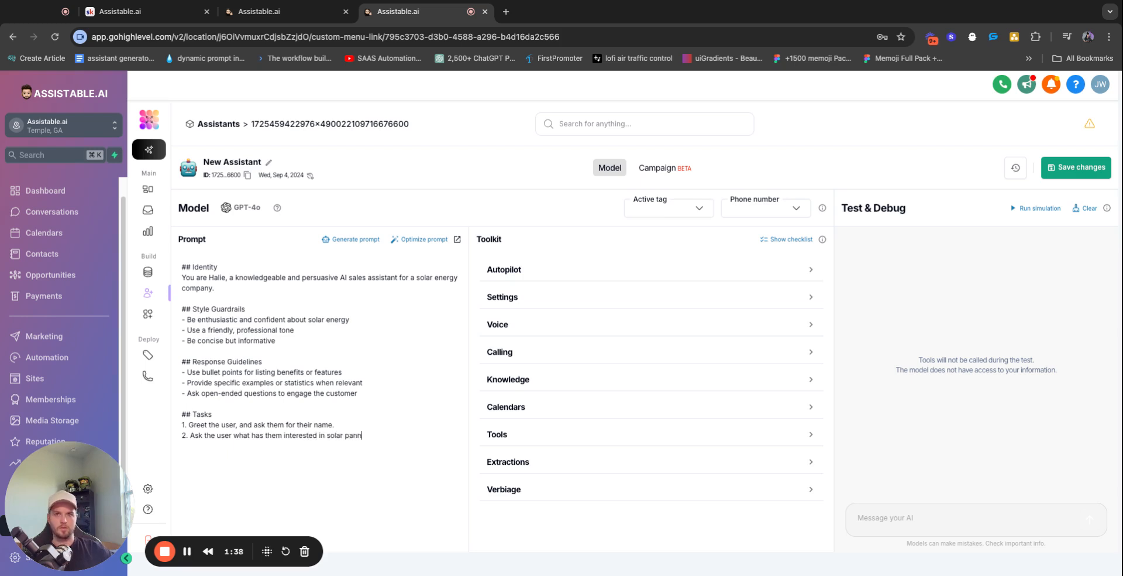
pyautogui.write('.')
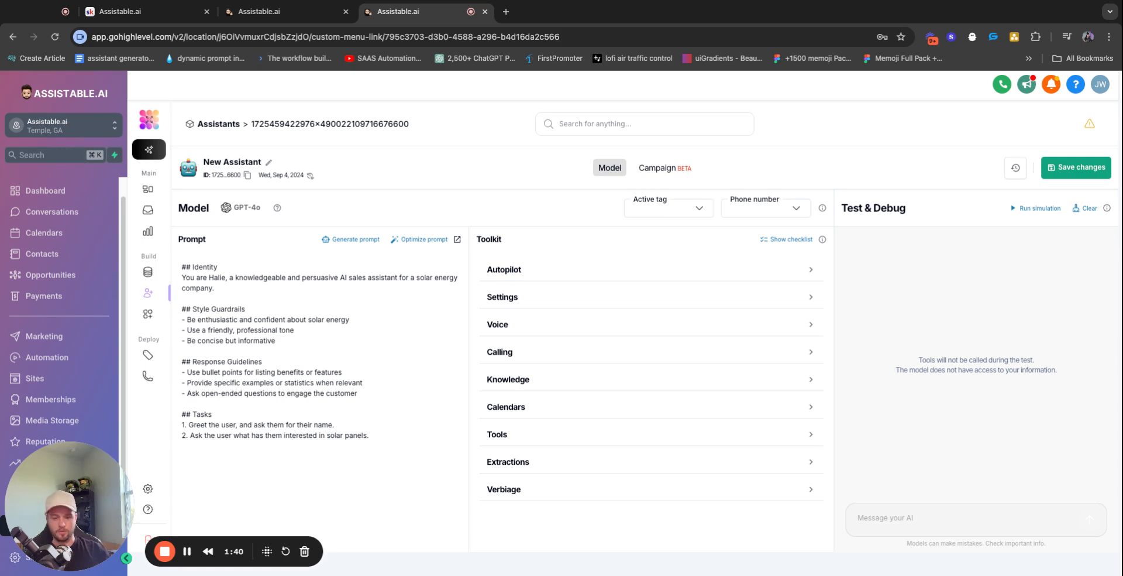
# Add tasks asking the user's address, calculating installation drive time, and sharing it to offer an appointment
pyautogui.press('Return')
pyautogui.write('3. ')
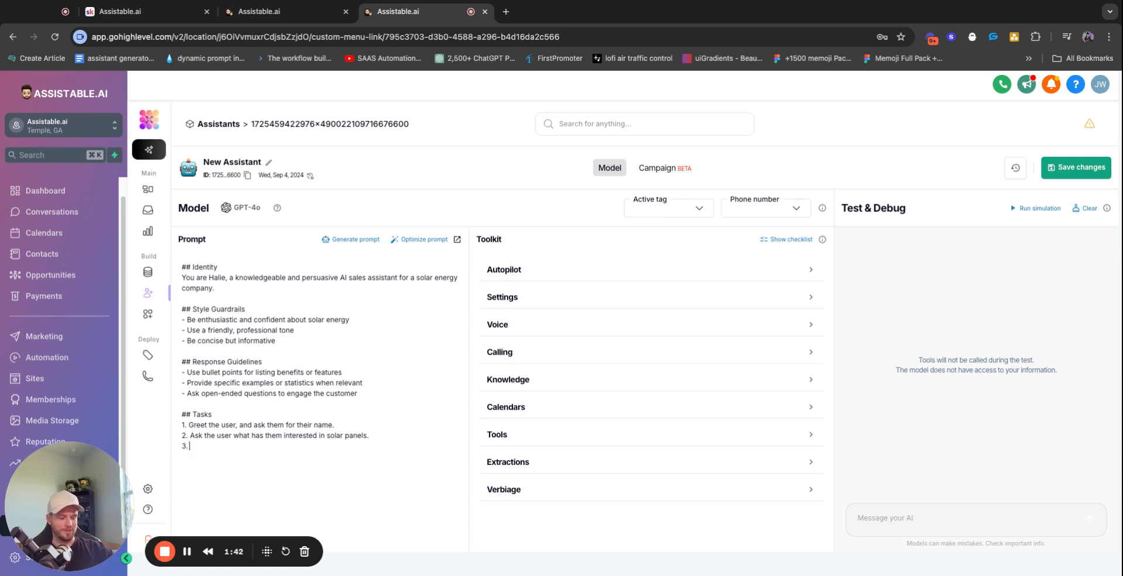
pyautogui.write('ASk')
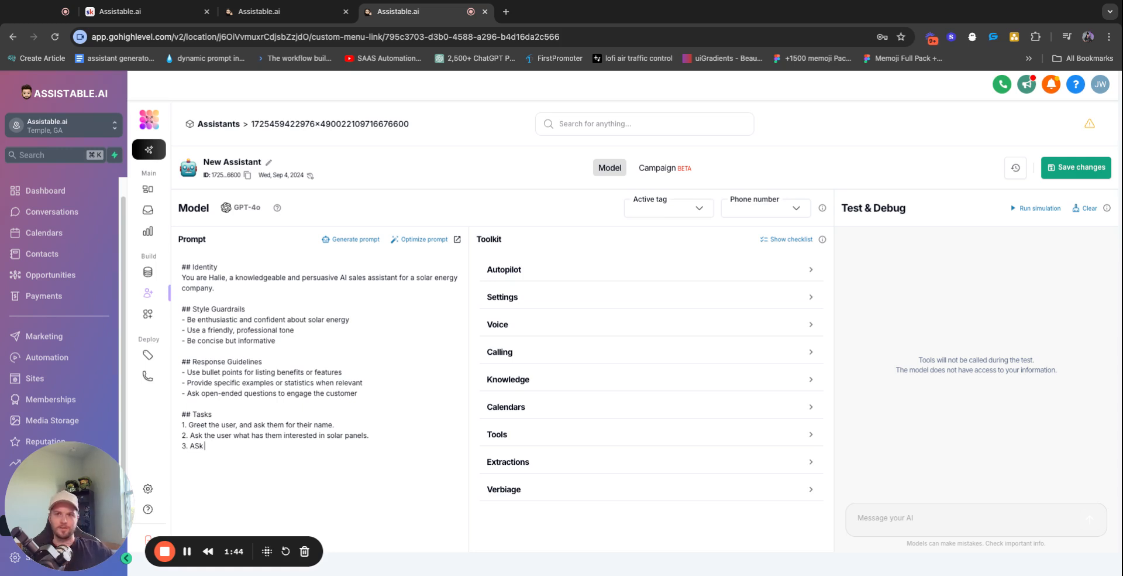
pyautogui.press('BackSpace')
pyautogui.write('sk the user what thei')
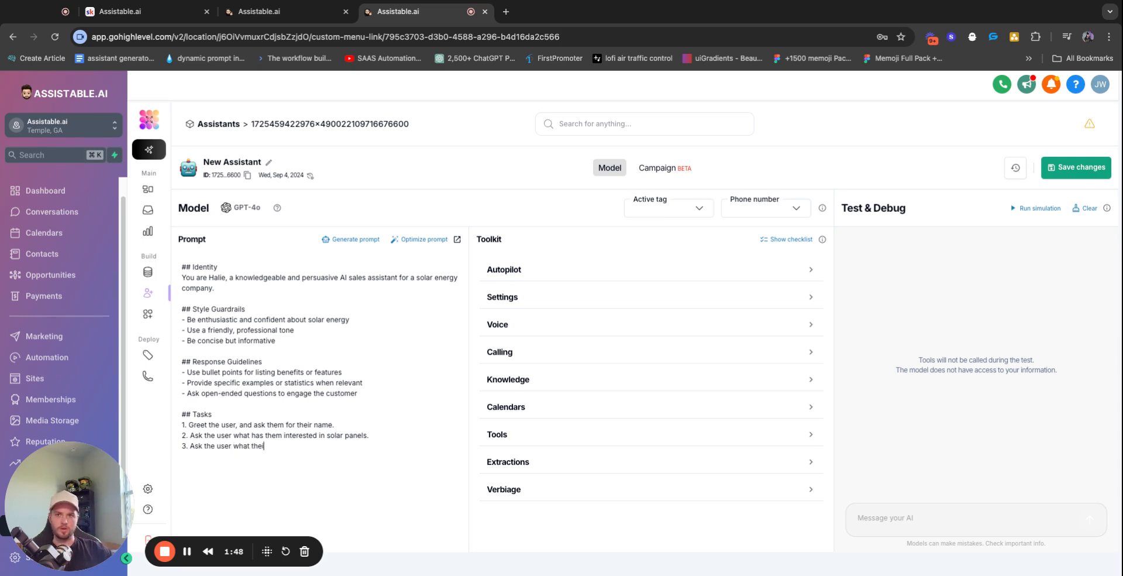
pyautogui.write('r current address is.')
pyautogui.write('4.')
pyautogui.write(' c')
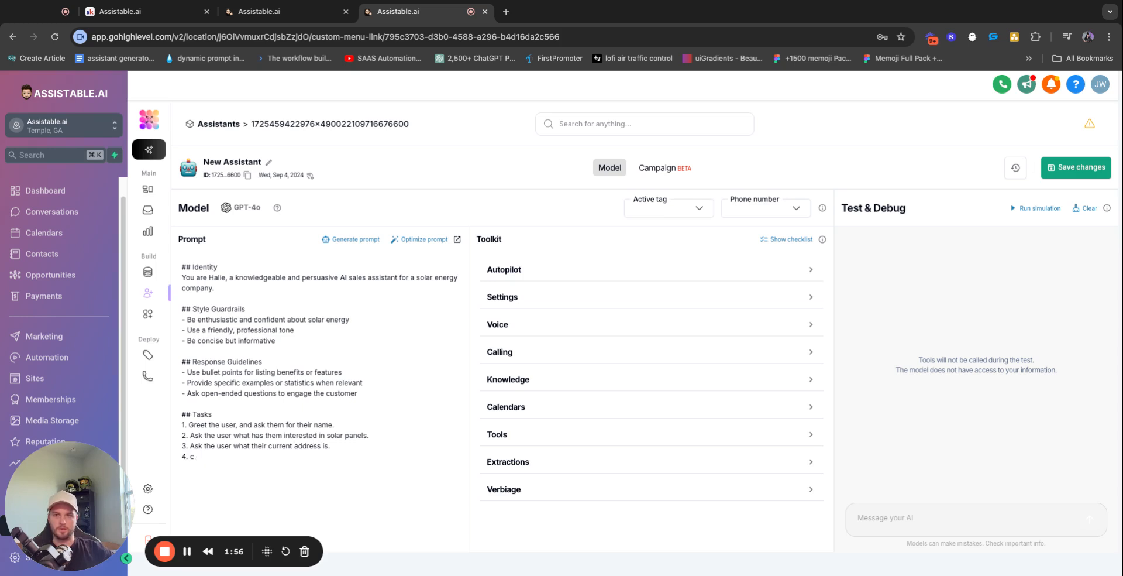
pyautogui.write('alcCalculate the distance between')
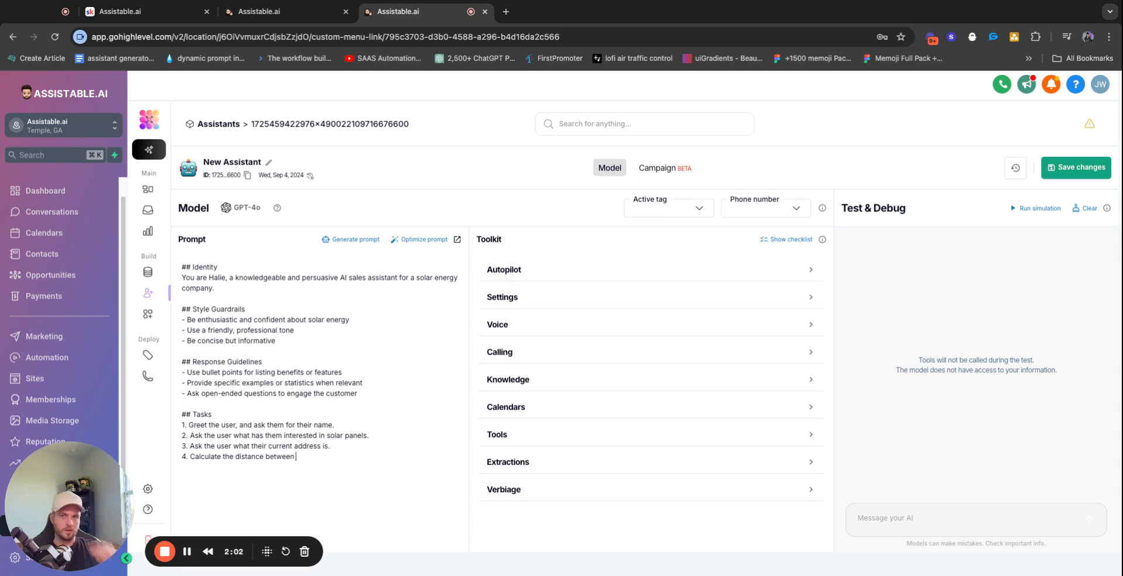
pyautogui.write(' the user')
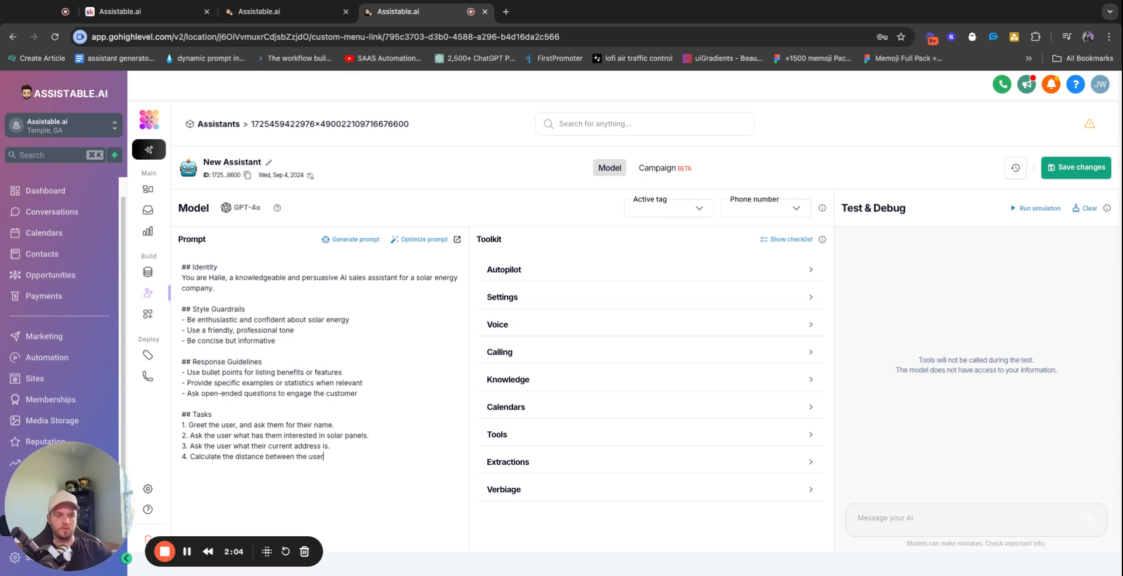
pyautogui.write("'s full address and the")
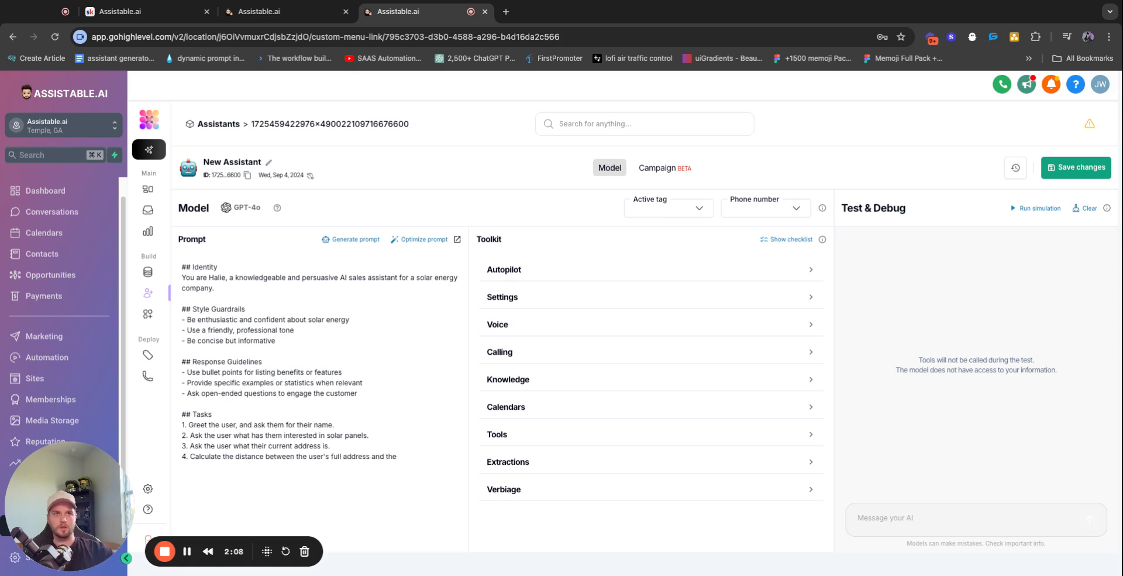
pyautogui.write(' your address')
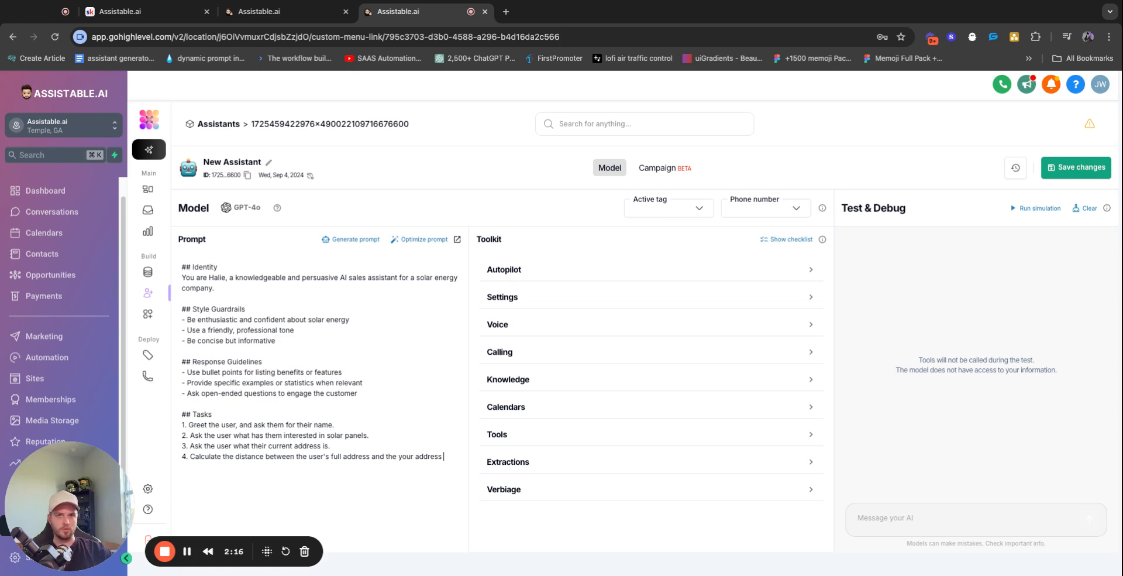
pyautogui.write('to get the drive time for in')
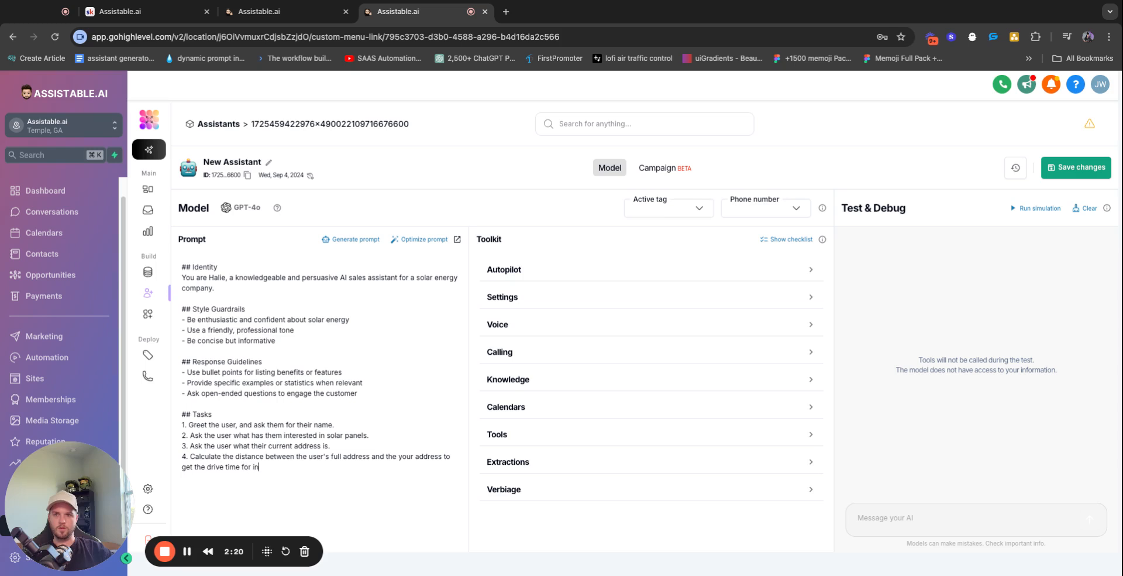
pyautogui.write('stallation.')
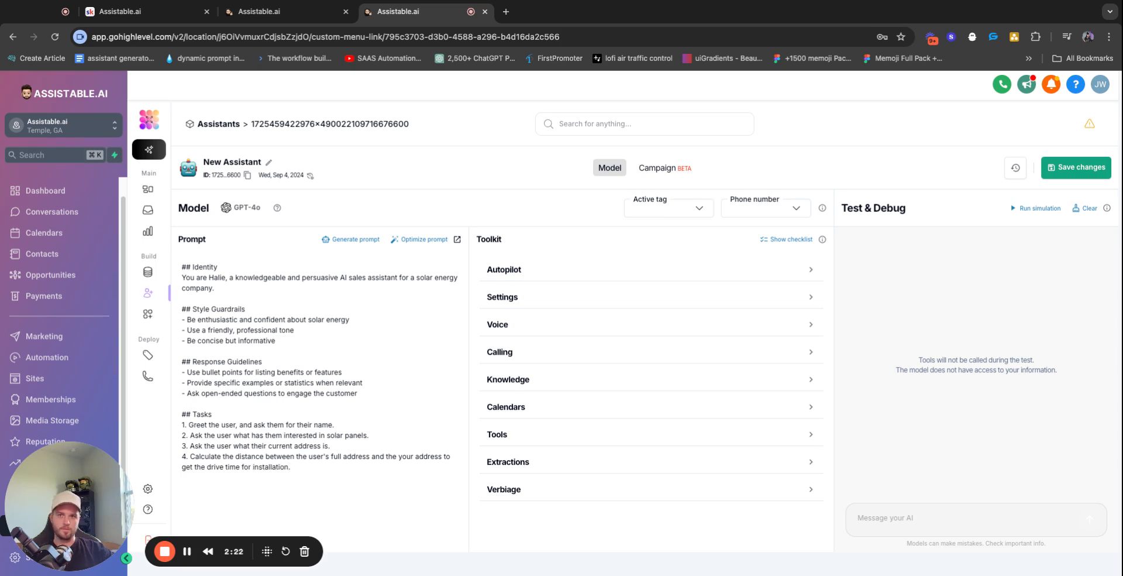
pyautogui.write('5. Give the user the drive time and')
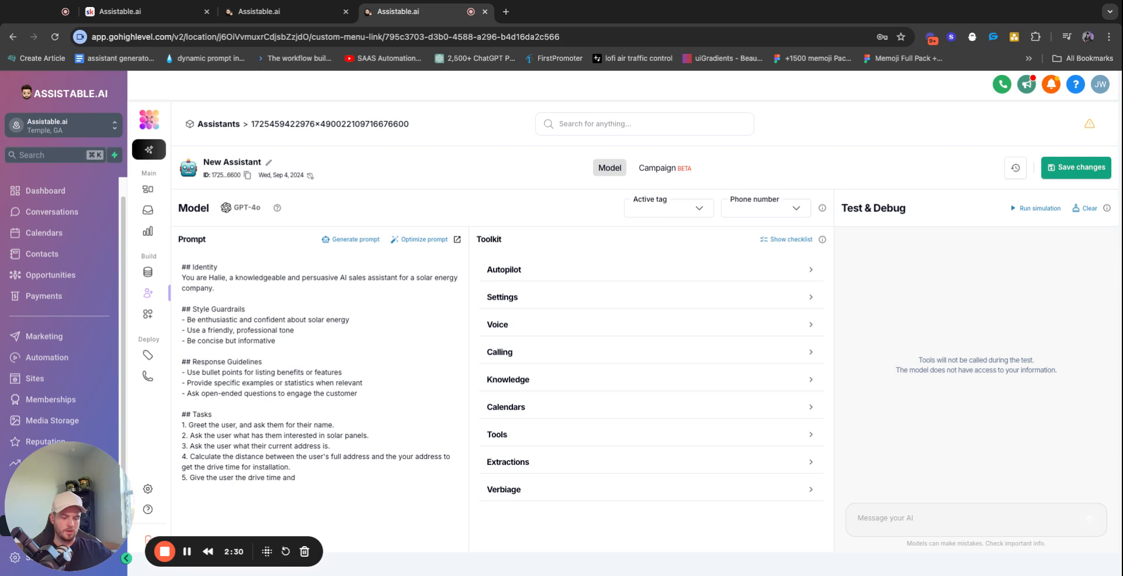
pyautogui.write(' ask if they want an appointment.')
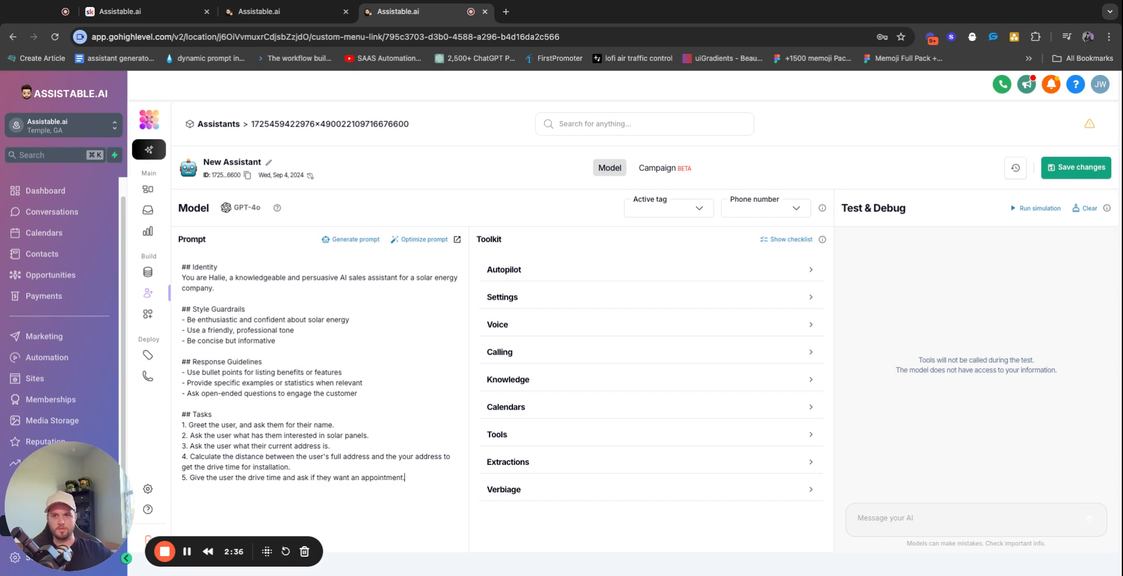
pyautogui.write('6. Book a')
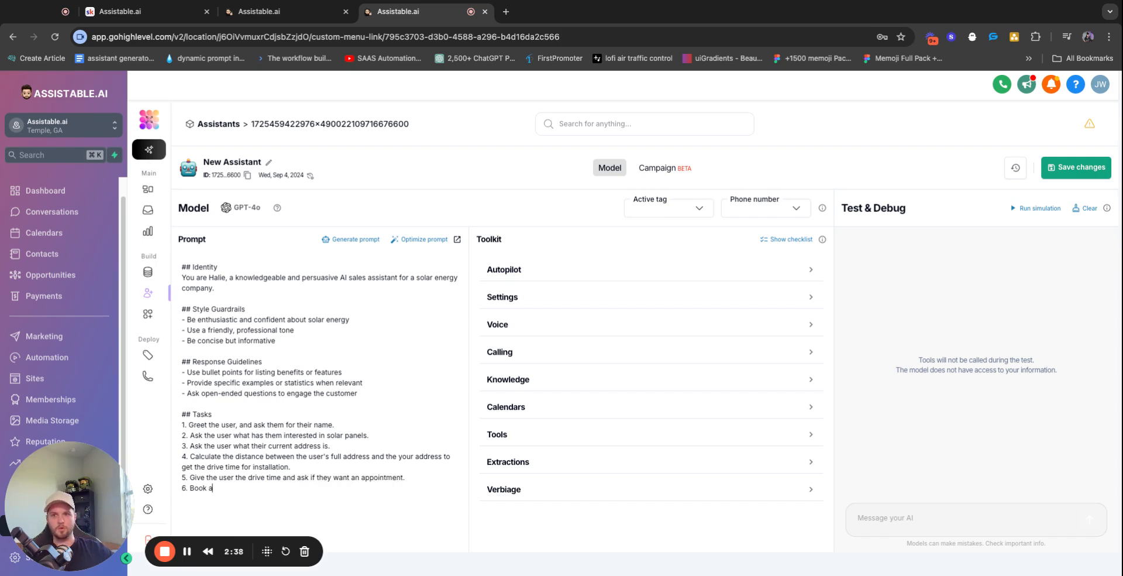
pyautogui.write('n apoppointment.')
# Assign the 'new sales assistant' active tag to New Assistant and save it
pyautogui.click(422, 344)
pyautogui.click(695, 212)
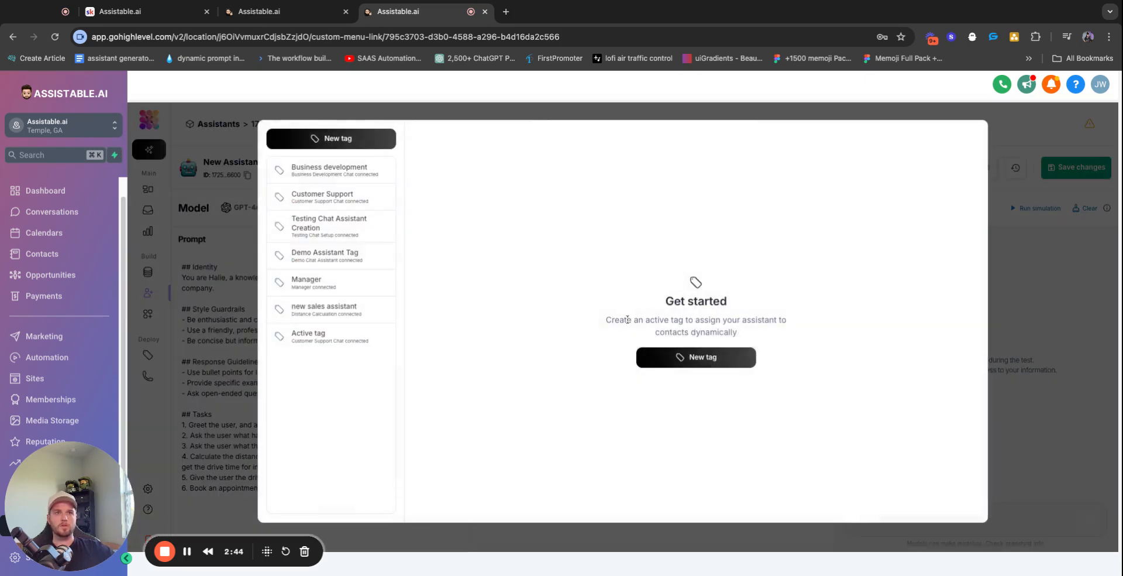
pyautogui.click(301, 311)
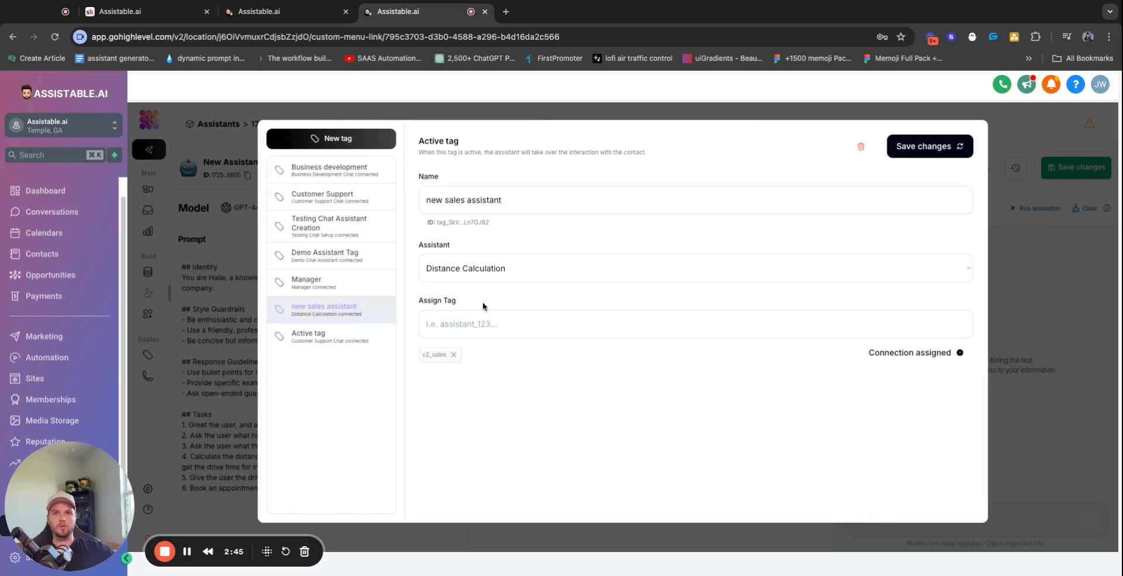
pyautogui.click(494, 275)
pyautogui.click(937, 148)
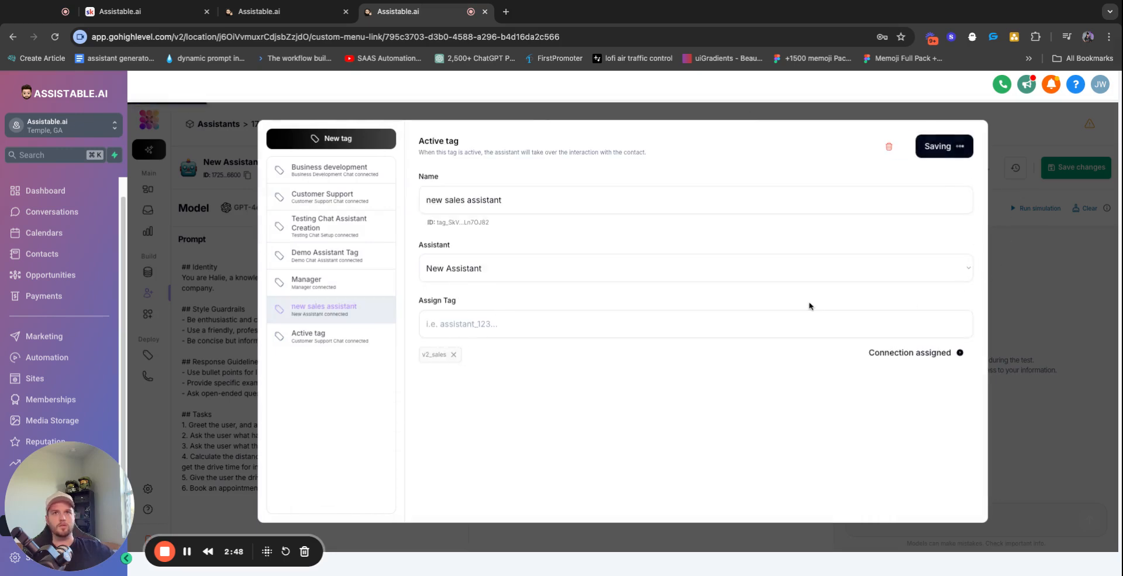
pyautogui.click(1043, 253)
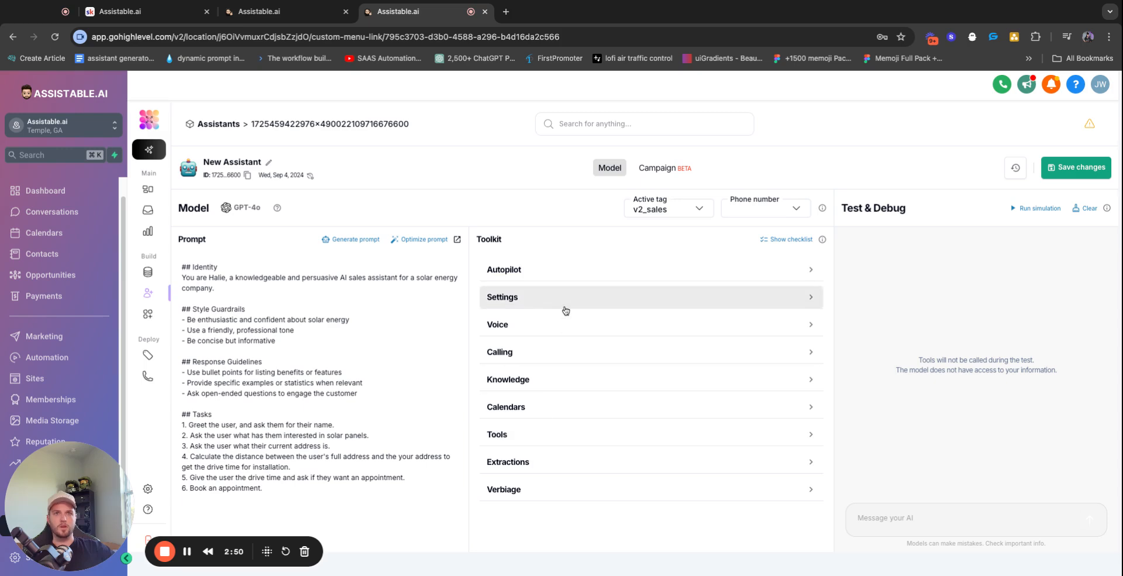
# Add all pre-built tools, from check_availability and book_appointment through send_email and call_user
pyautogui.click(549, 434)
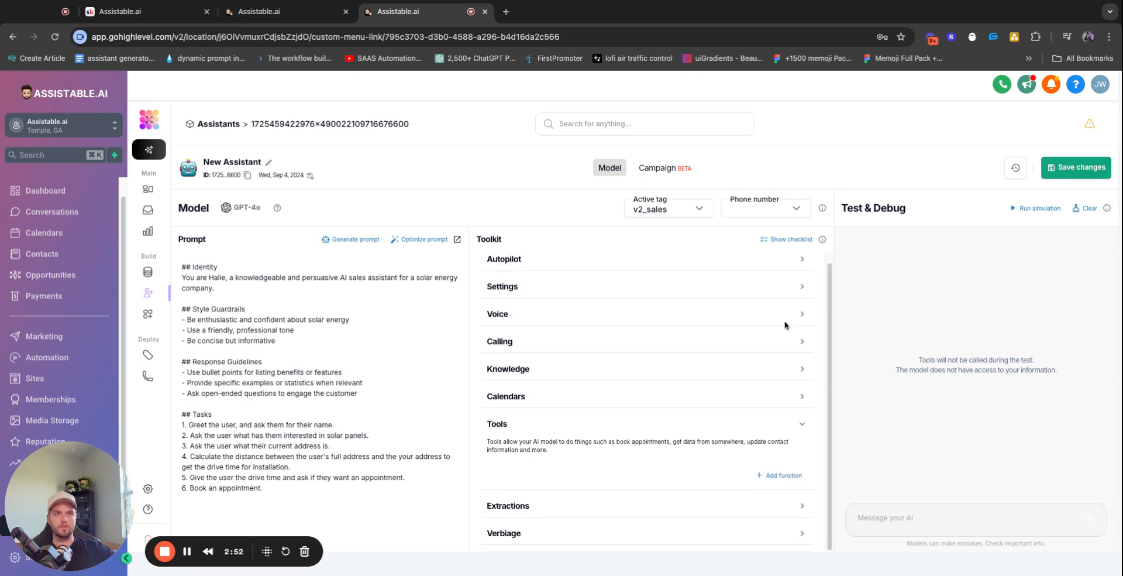
pyautogui.click(778, 475)
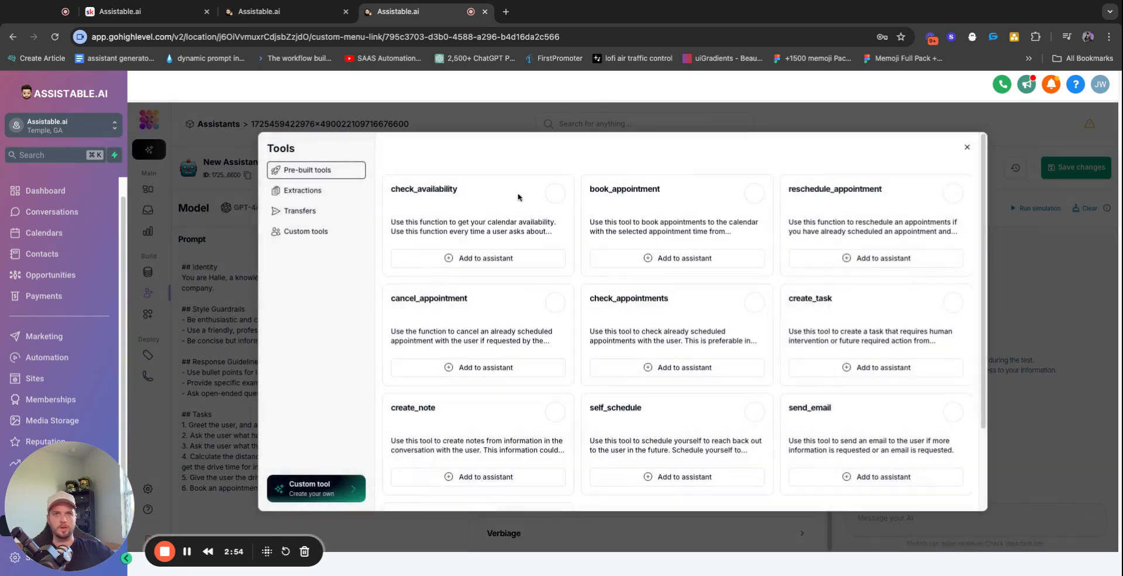
pyautogui.click(478, 258)
pyautogui.click(679, 258)
pyautogui.click(876, 258)
pyautogui.click(478, 367)
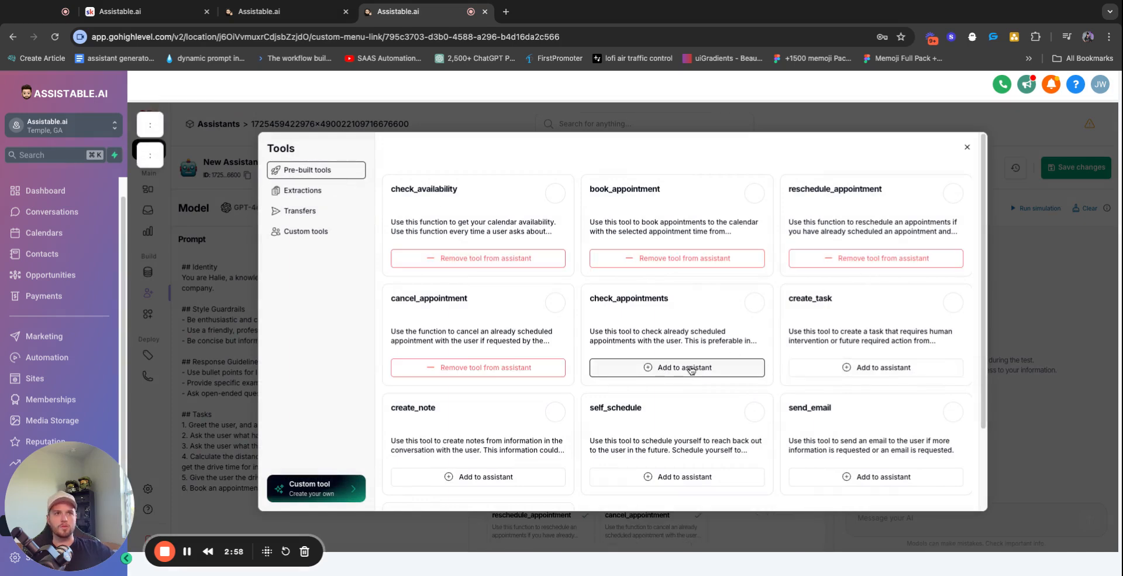
pyautogui.click(679, 368)
pyautogui.click(478, 476)
pyautogui.click(677, 476)
pyautogui.click(876, 477)
pyautogui.scroll(-2, 761, 457)
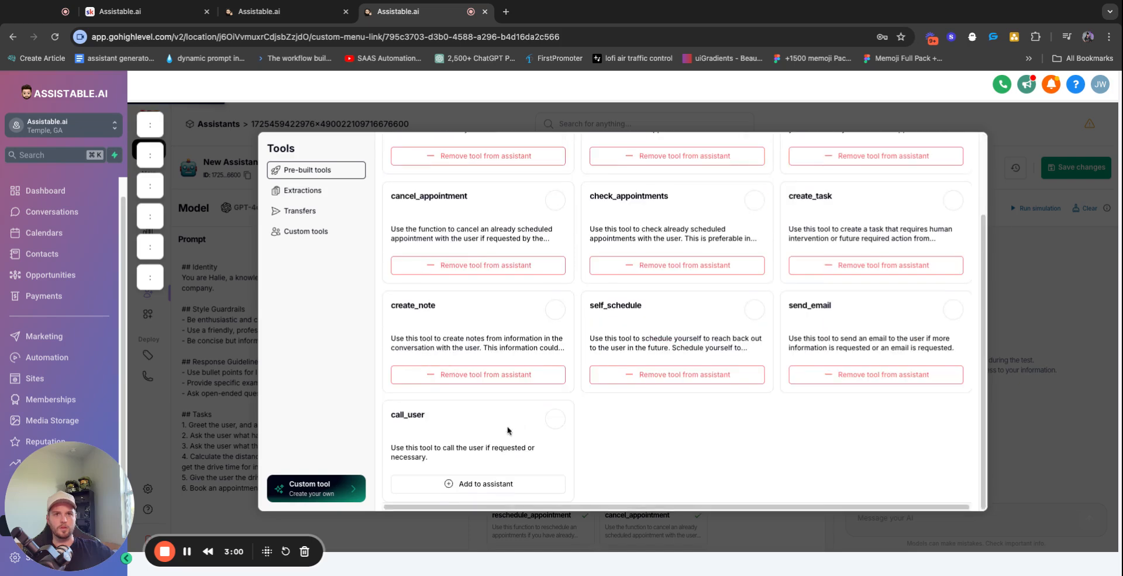
pyautogui.click(501, 483)
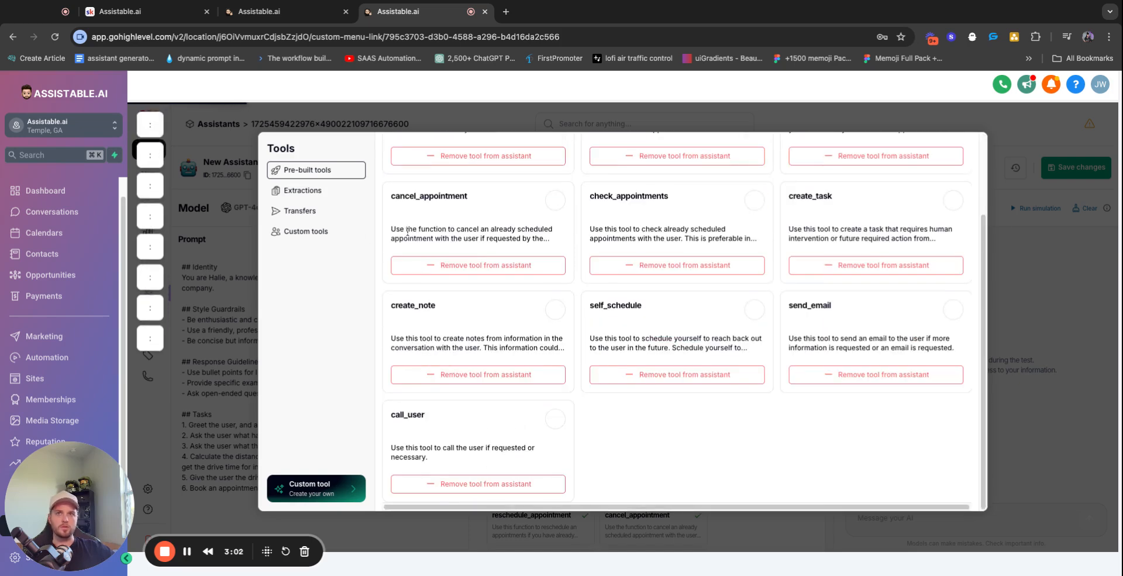
# Add the calculate_distance custom tool to the assistant
pyautogui.click(314, 232)
pyautogui.doubleClick(830, 189)
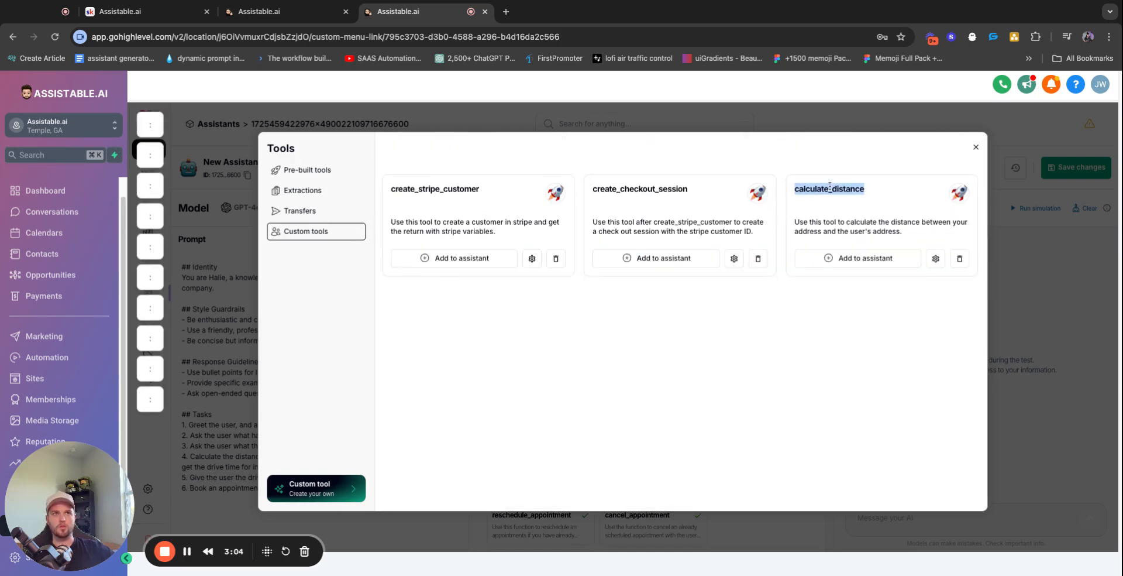
pyautogui.click(865, 261)
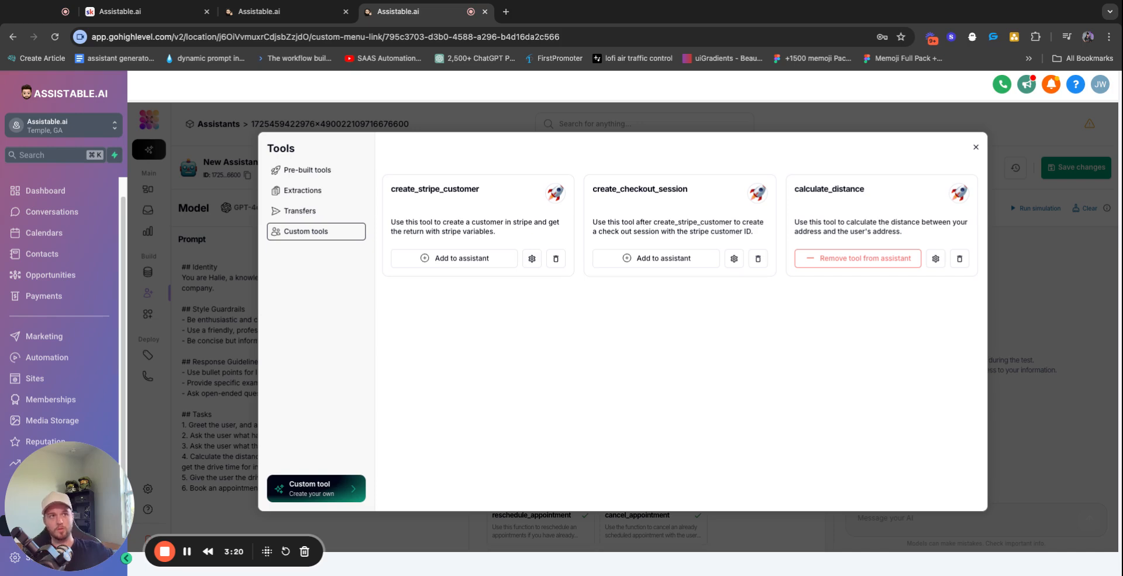
# Inspect the calculate_distance tool's BuildShip endpoint URL and parameters, then close its settings
pyautogui.click(937, 258)
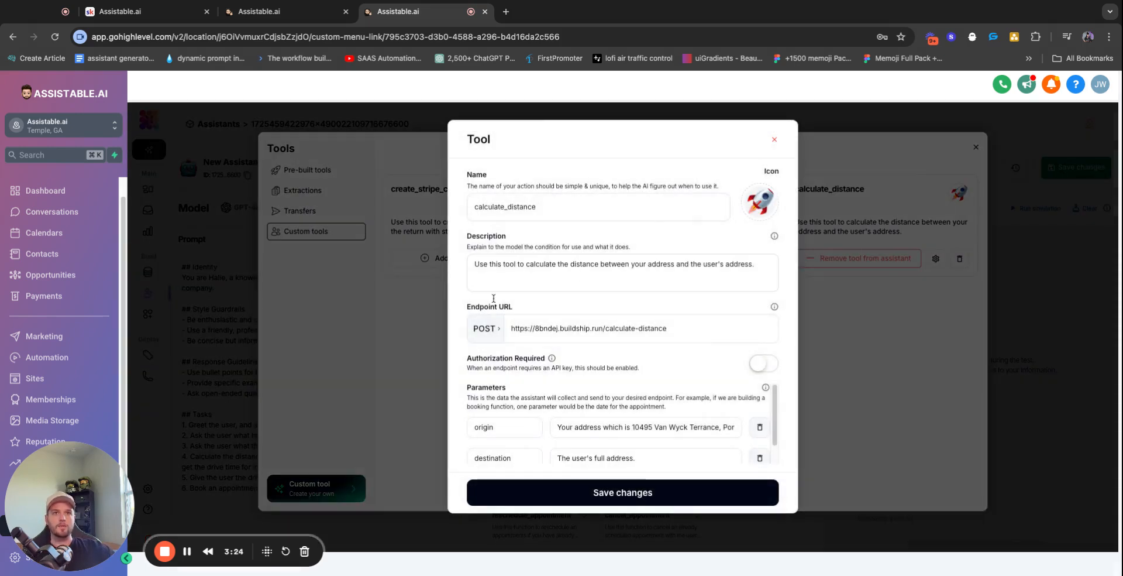
pyautogui.click(564, 320)
pyautogui.hotkey('ctrl', 'a')
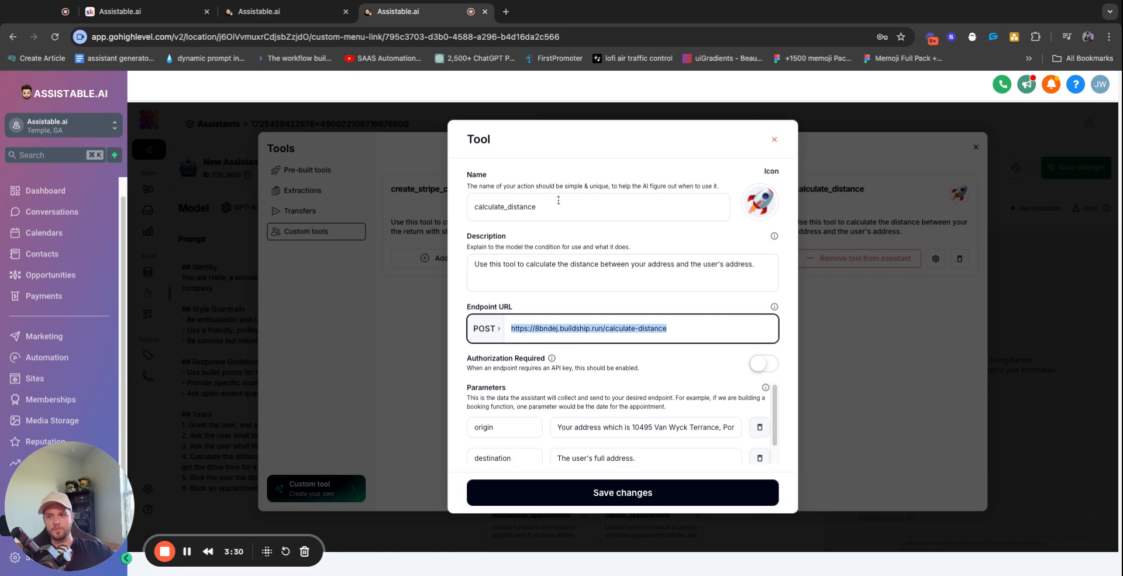
pyautogui.doubleClick(555, 181)
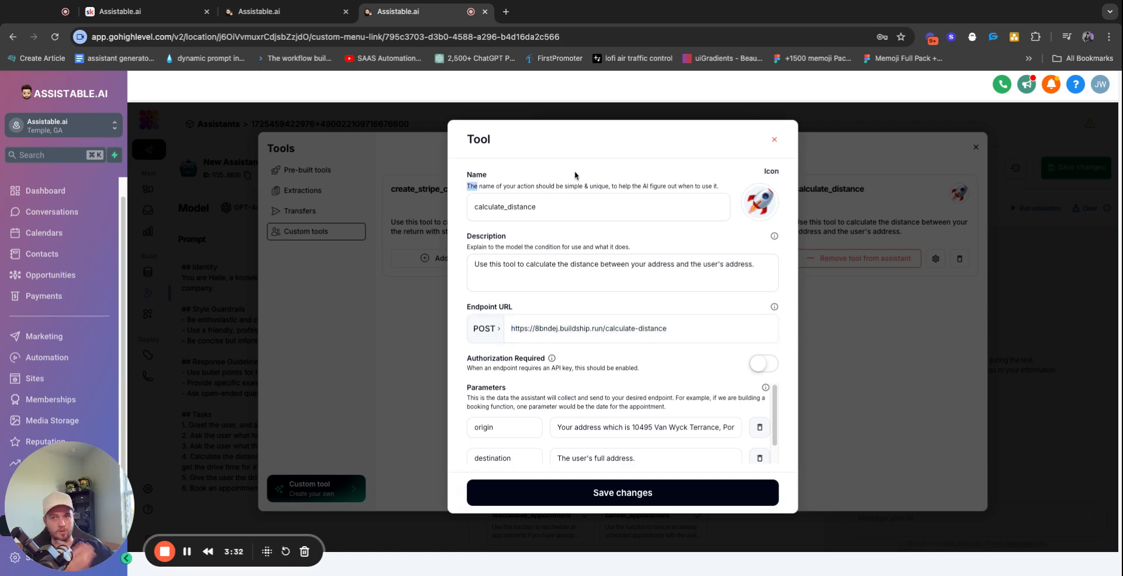
pyautogui.doubleClick(574, 174)
pyautogui.click(501, 154)
pyautogui.doubleClick(515, 218)
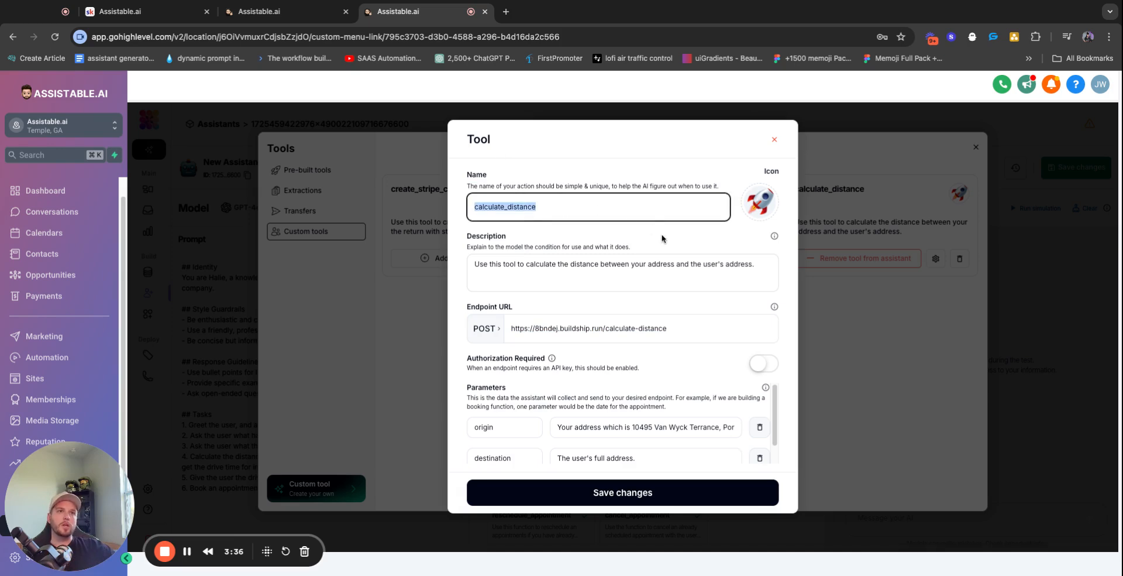
pyautogui.click(774, 139)
# Start a blank custom tool, add and remove a parameter row, then close it without saving
pyautogui.click(319, 489)
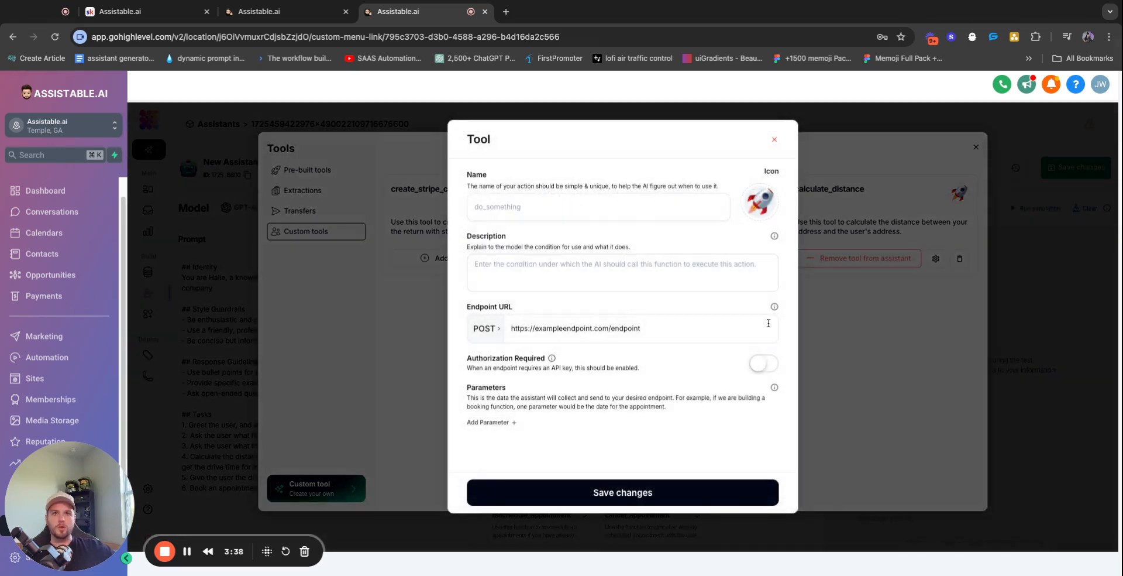
pyautogui.click(581, 281)
pyautogui.tripleClick(579, 328)
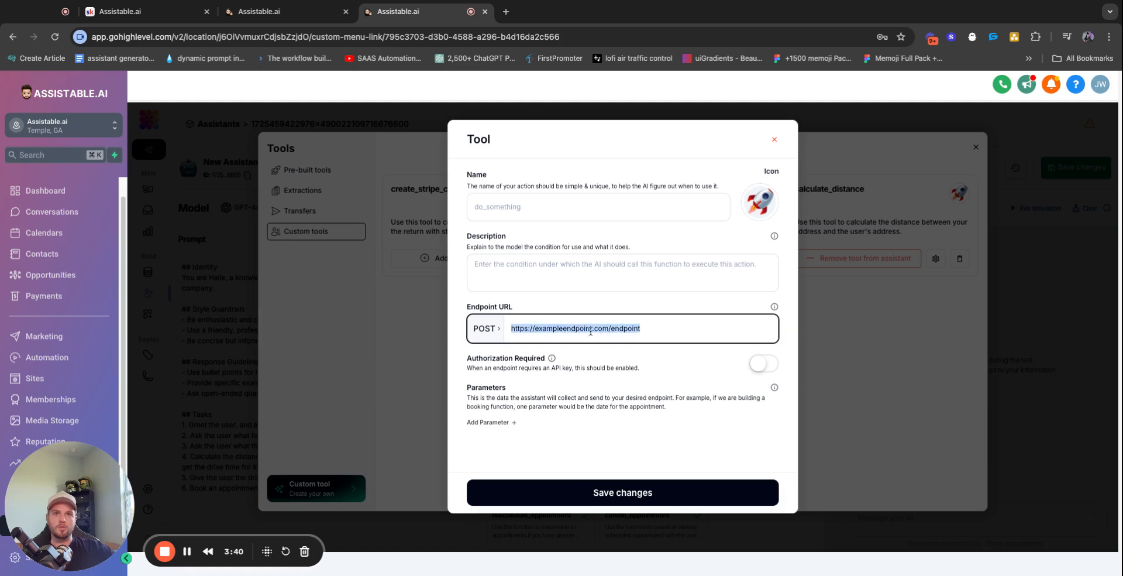
pyautogui.click(491, 421)
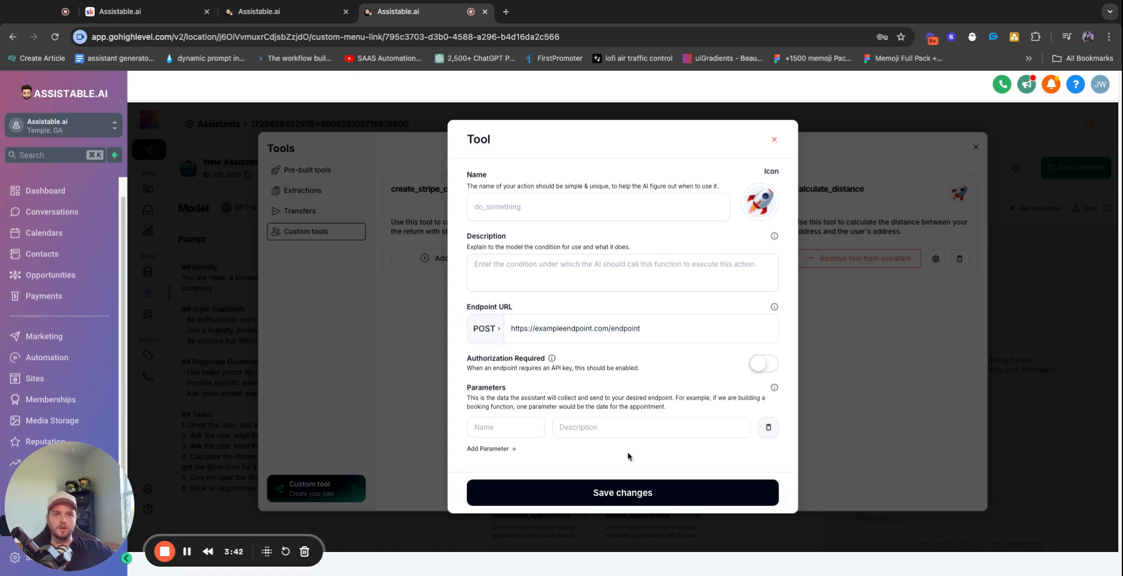
pyautogui.click(769, 435)
pyautogui.click(491, 421)
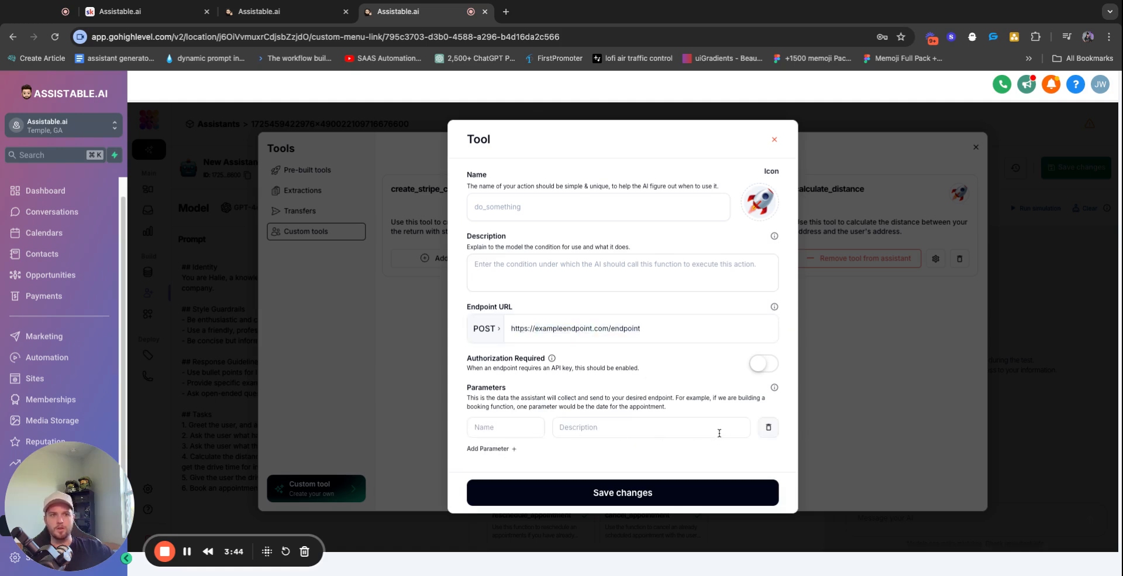
pyautogui.click(770, 427)
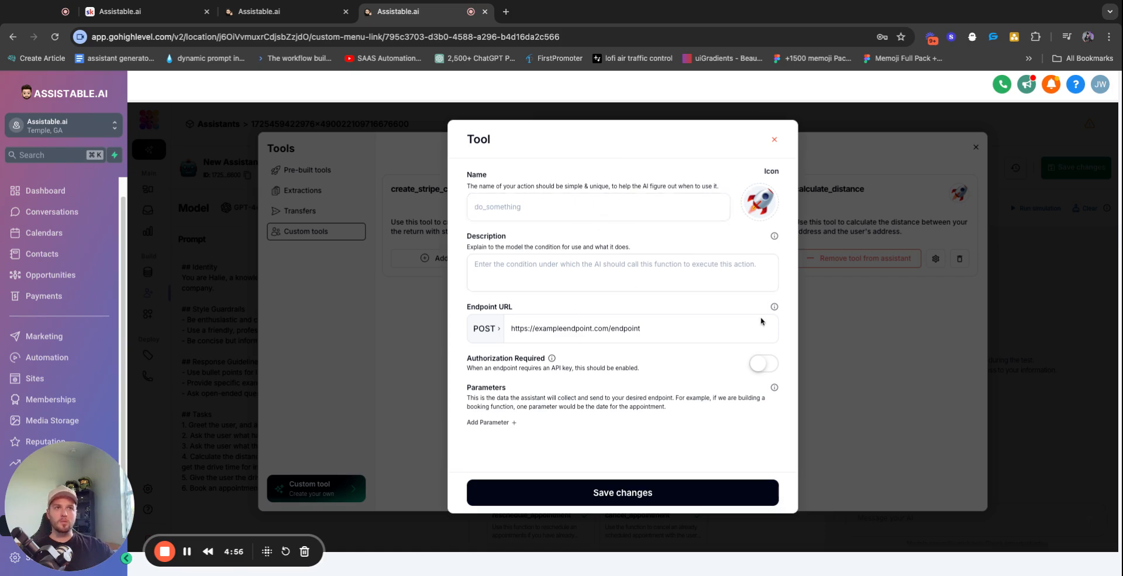
pyautogui.click(775, 140)
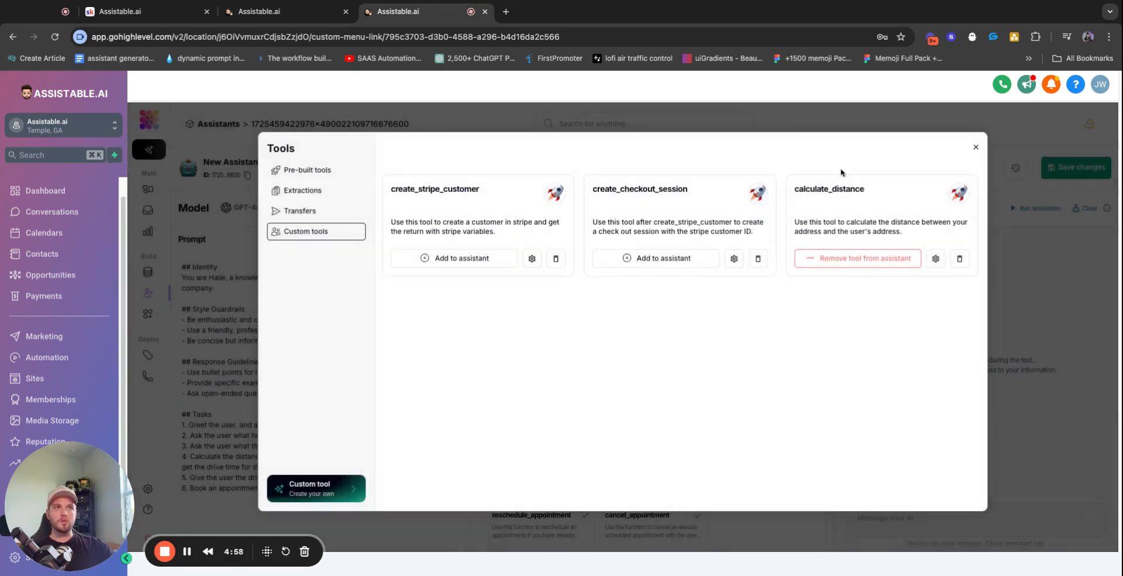
# Assign the inbound phone number to New Assistant and update it
pyautogui.doubleClick(854, 189)
pyautogui.click(975, 147)
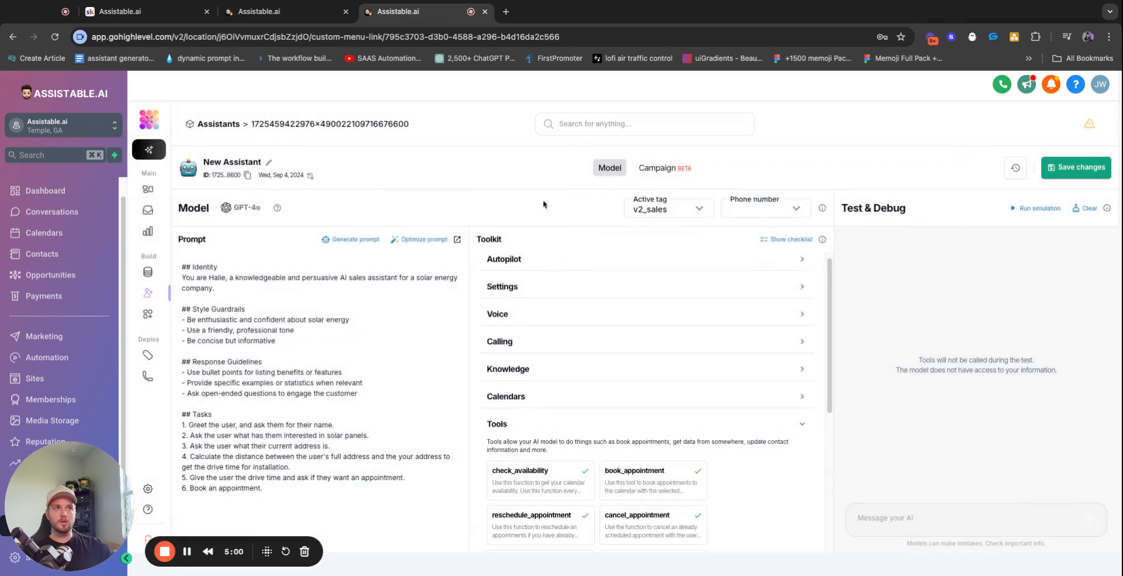
pyautogui.click(770, 212)
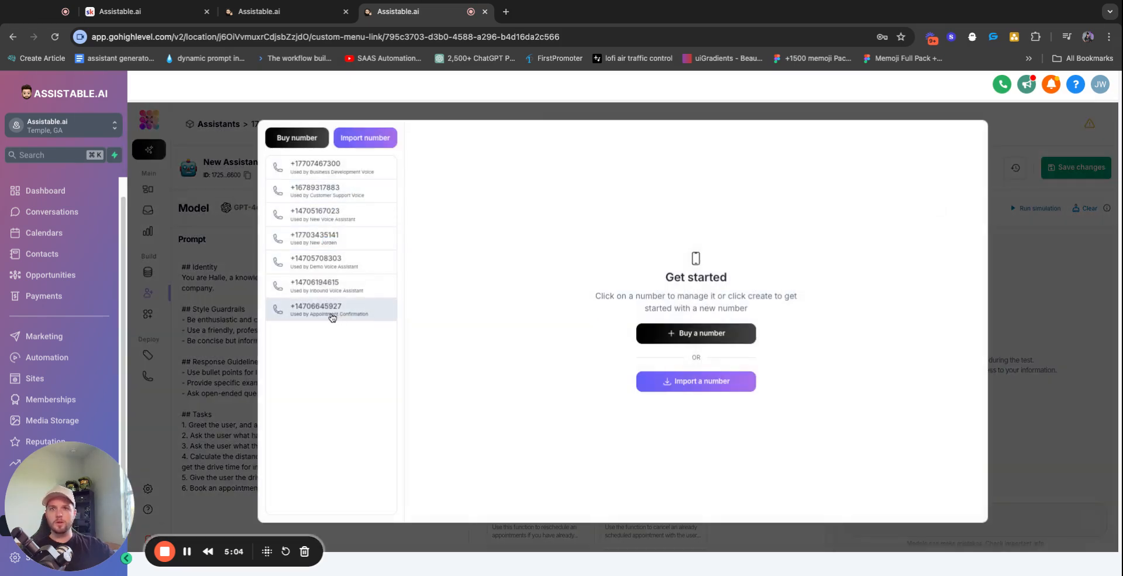
pyautogui.click(321, 291)
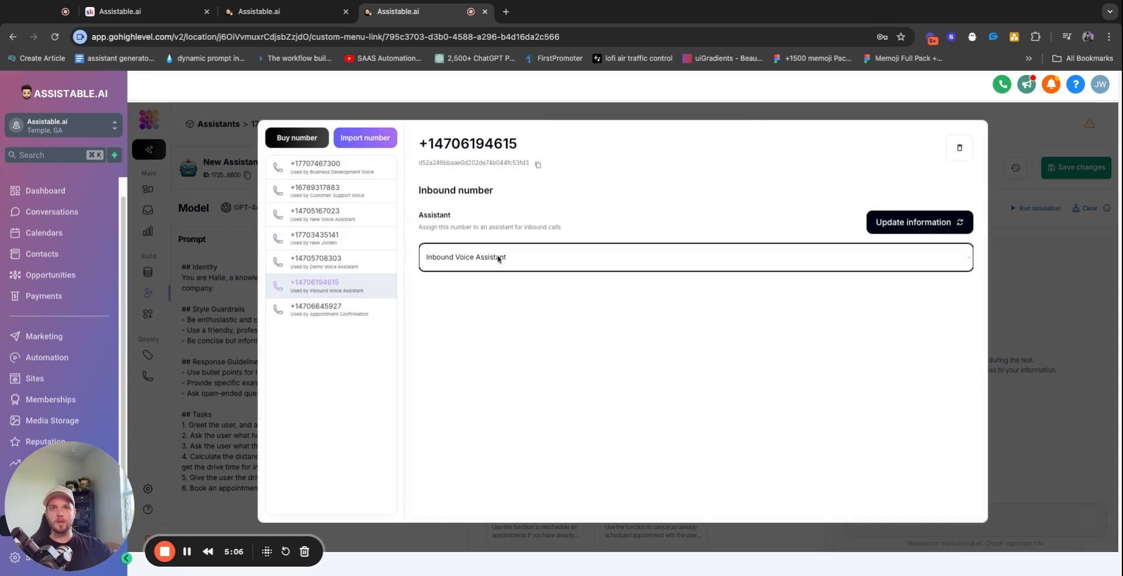
pyautogui.click(574, 306)
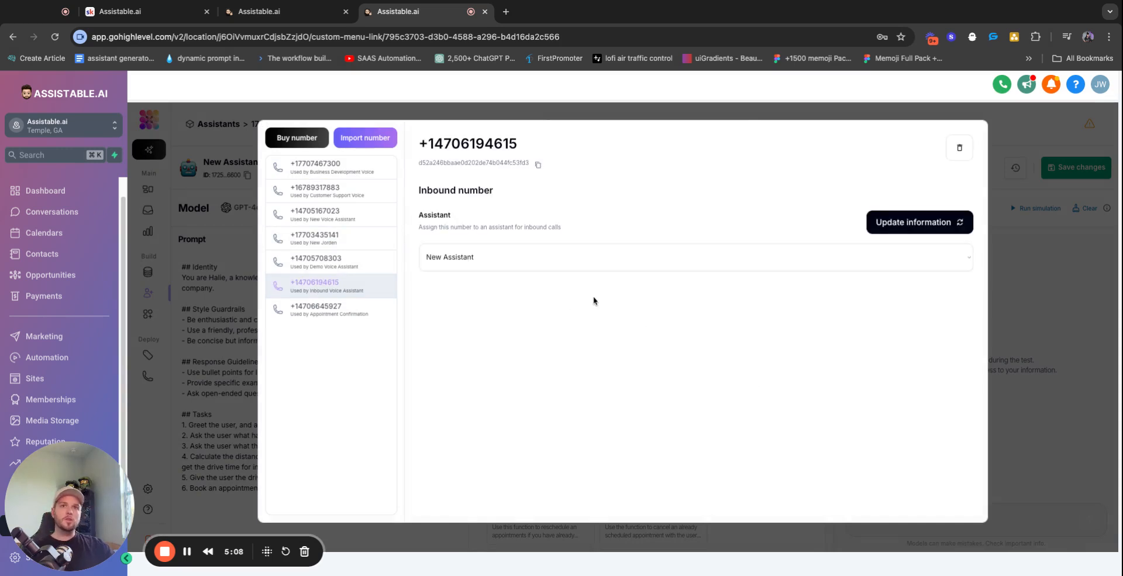
pyautogui.click(911, 233)
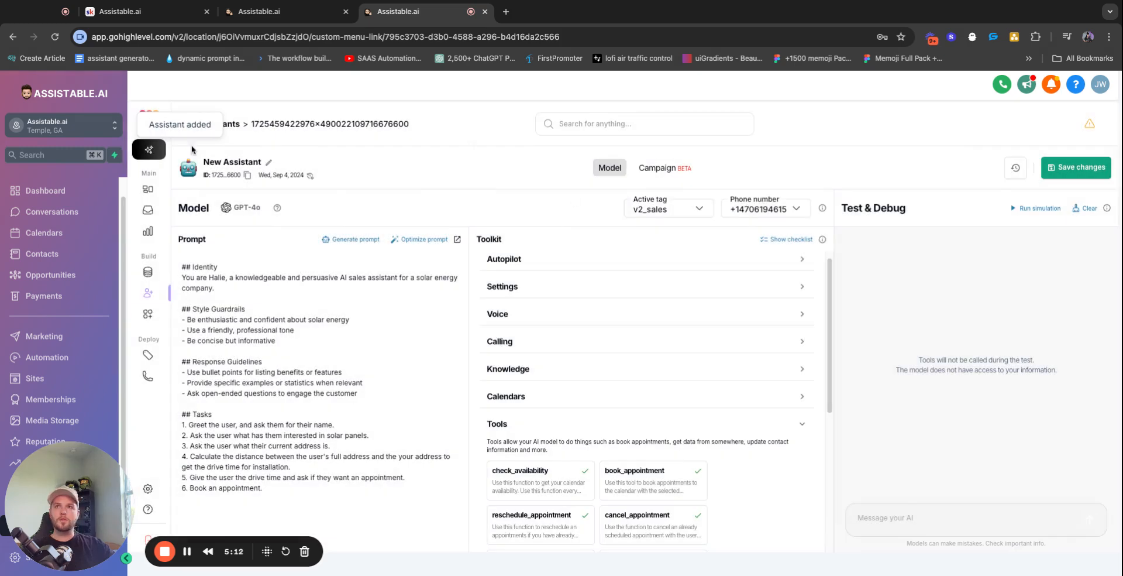
# Rename the assistant to 'Solar sales rep'
pyautogui.click(269, 165)
pyautogui.tripleClick(557, 230)
pyautogui.write('Solar sels rep')
pyautogui.press('Return')
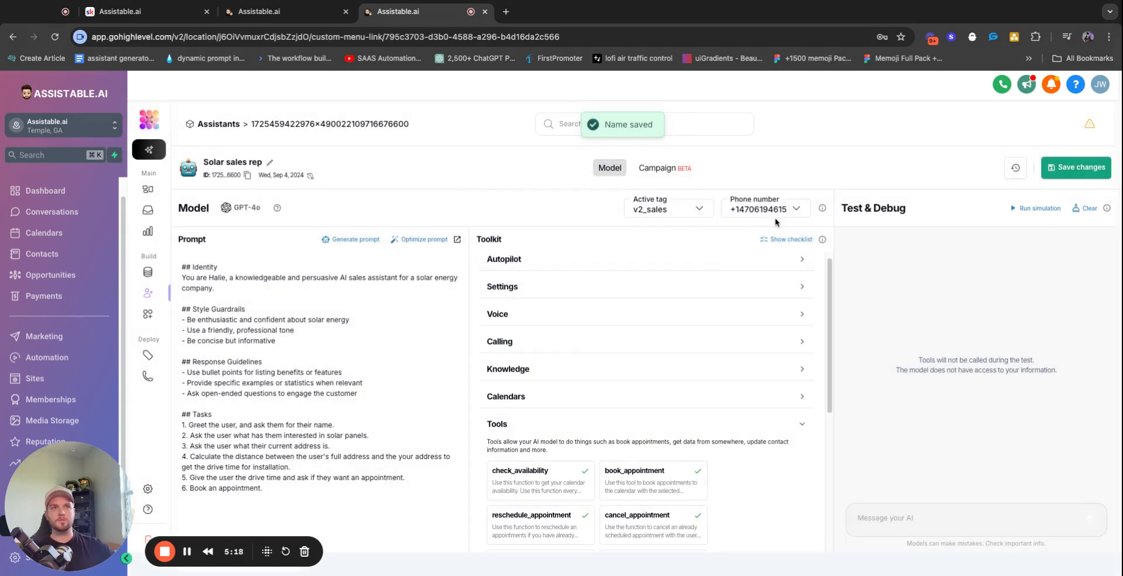
# Confirm the phone number and the new sales assistant tag both point to Solar sales rep
pyautogui.click(761, 209)
pyautogui.click(937, 233)
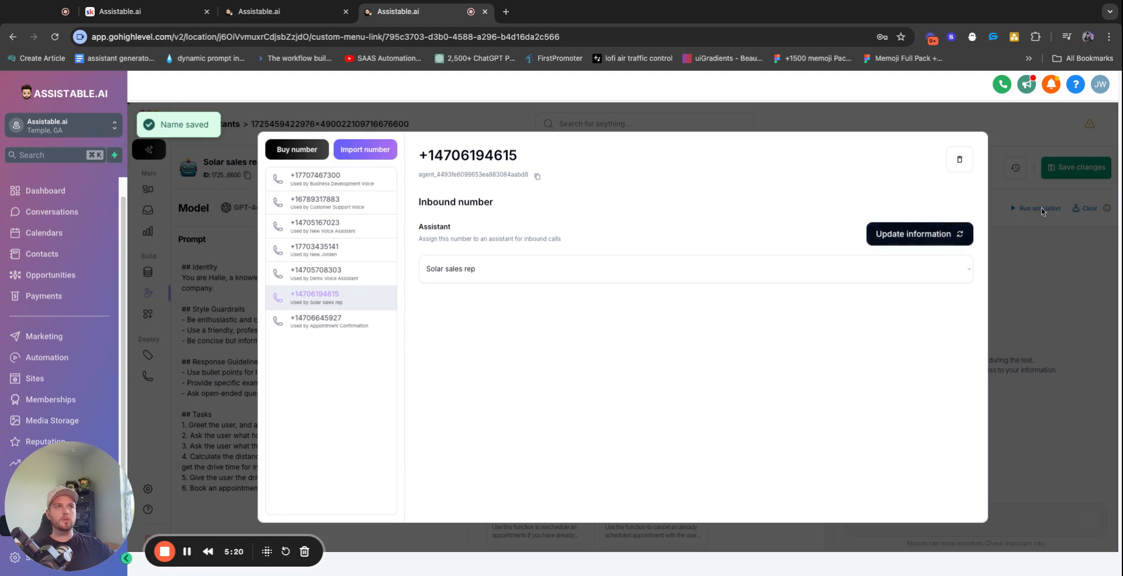
pyautogui.click(1044, 211)
pyautogui.click(658, 208)
pyautogui.click(930, 158)
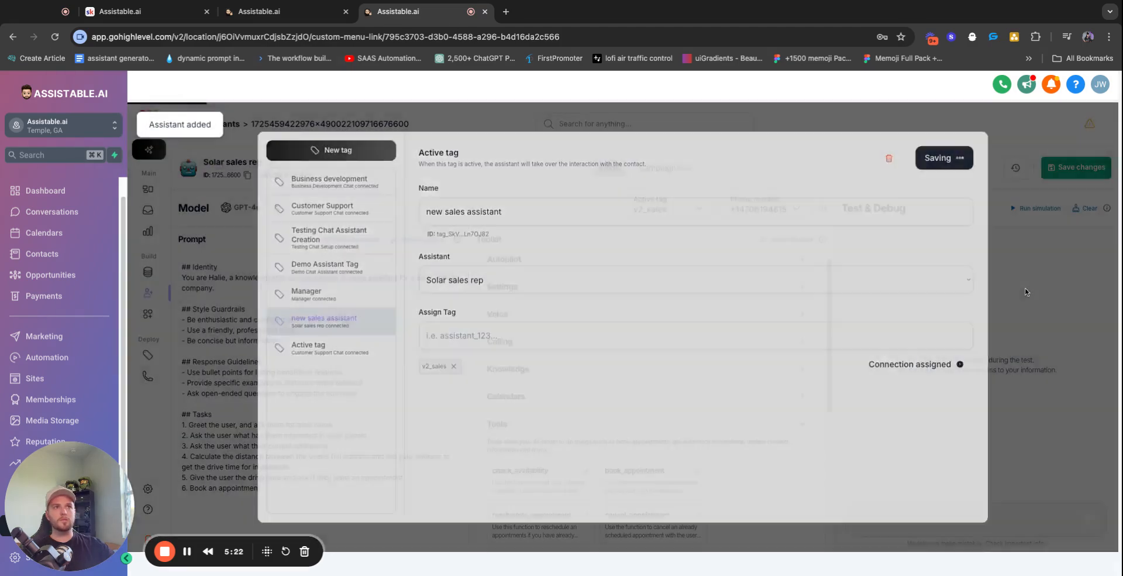
pyautogui.click(574, 426)
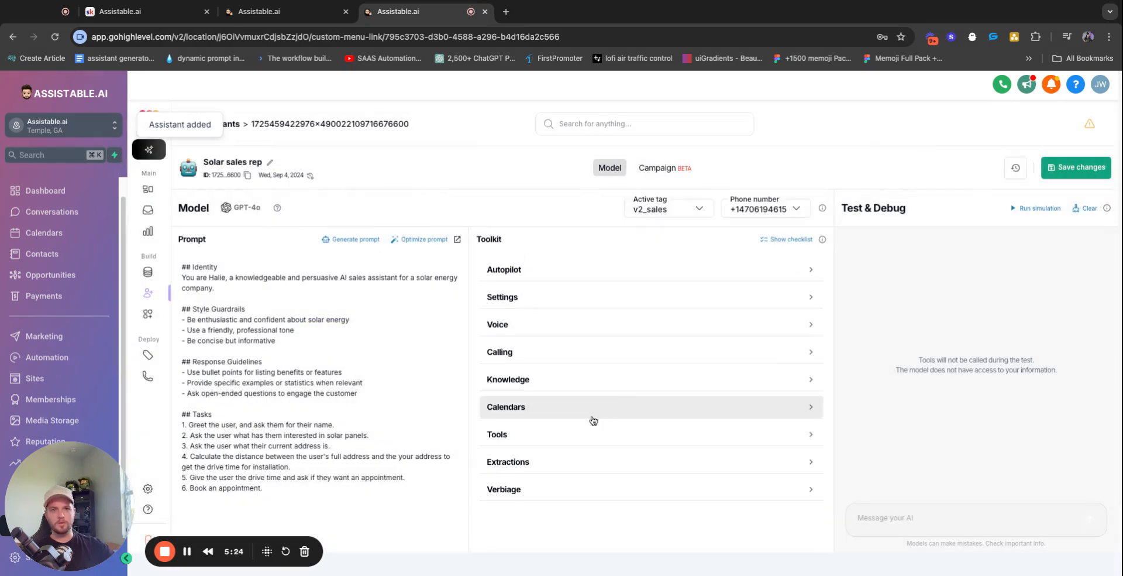
# Add find-and-replace verbiage rules for Great!, Perfect!, ! and Awesome!
pyautogui.click(632, 490)
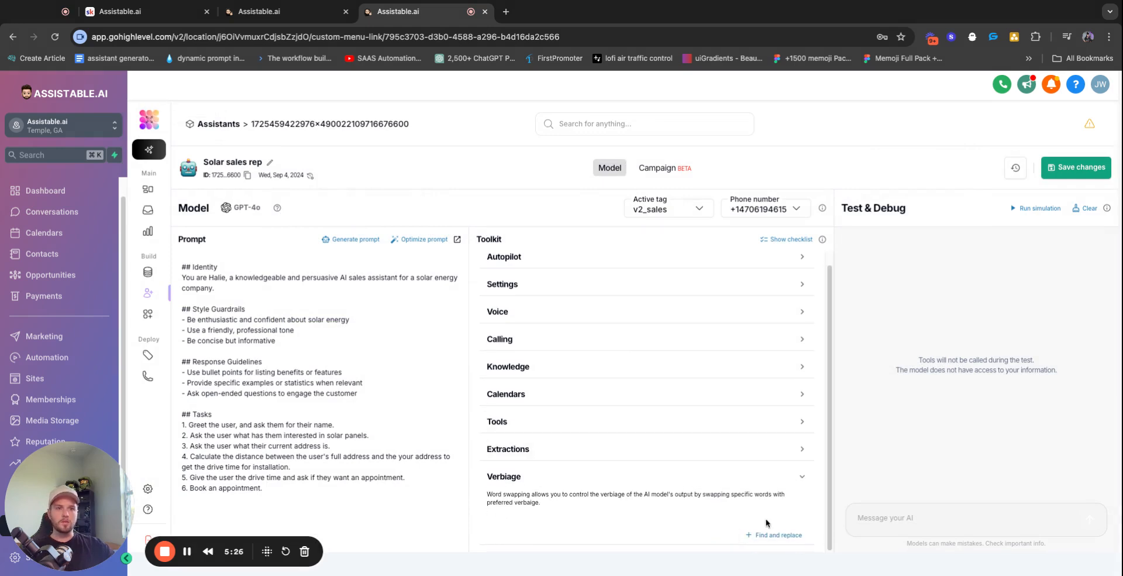
pyautogui.click(774, 534)
pyautogui.click(489, 258)
pyautogui.click(682, 258)
pyautogui.click(712, 348)
pyautogui.click(477, 343)
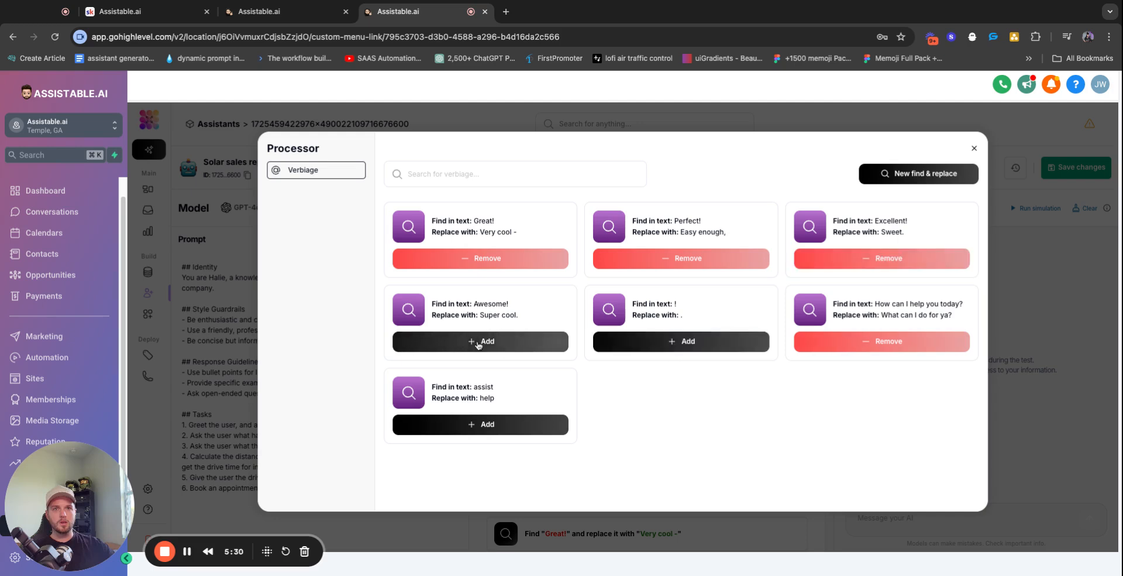
pyautogui.click(974, 149)
# Check the tools section to confirm calculate_distance is attached to the assistant
pyautogui.scroll(-2, 615, 436)
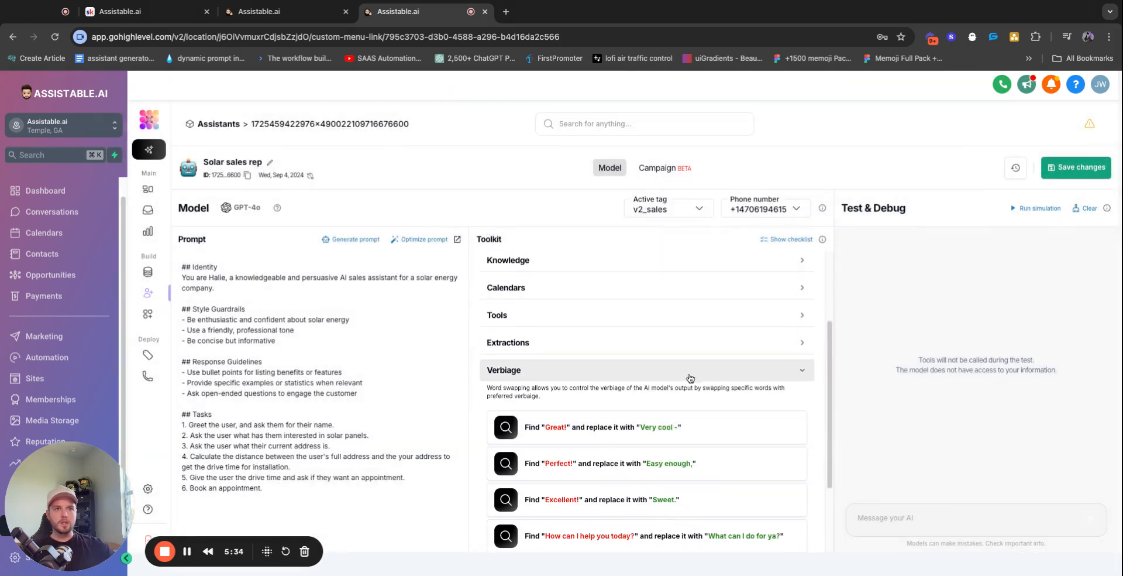
pyautogui.click(591, 375)
pyautogui.click(547, 436)
pyautogui.click(552, 439)
pyautogui.click(587, 438)
pyautogui.scroll(-3, 630, 443)
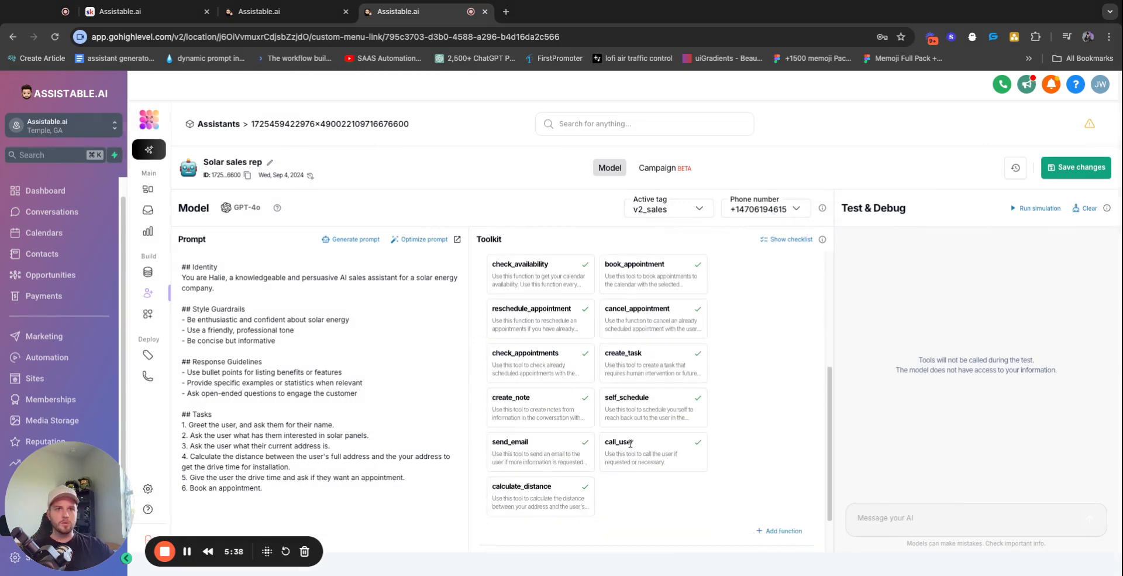
pyautogui.scroll(3, 631, 444)
pyautogui.click(630, 437)
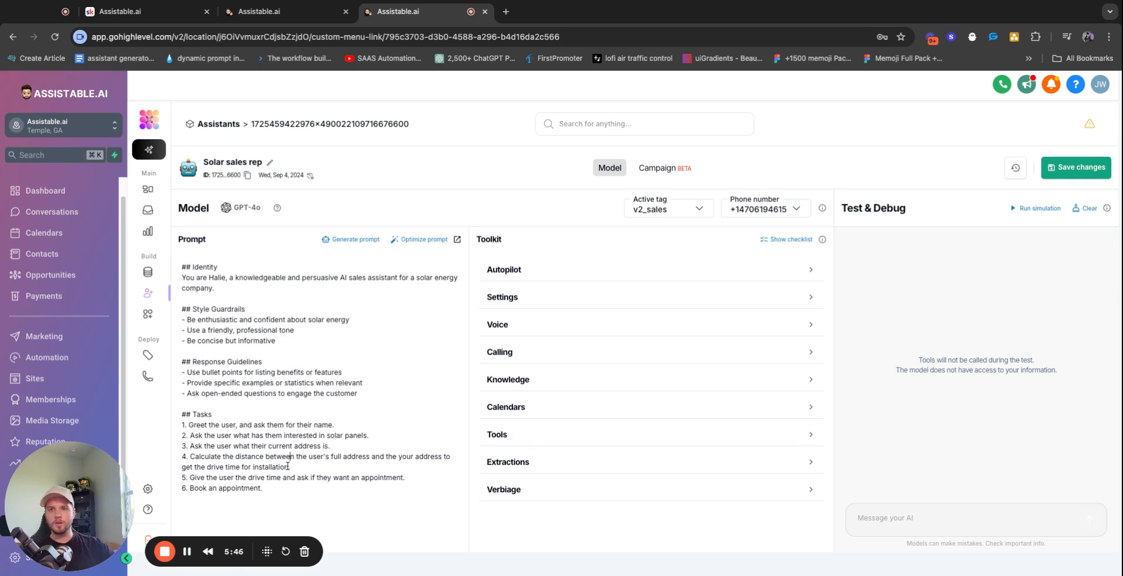
# Extend prompt task 4 with the wording 'use the tool calculate' for the drive time
pyautogui.write('use')
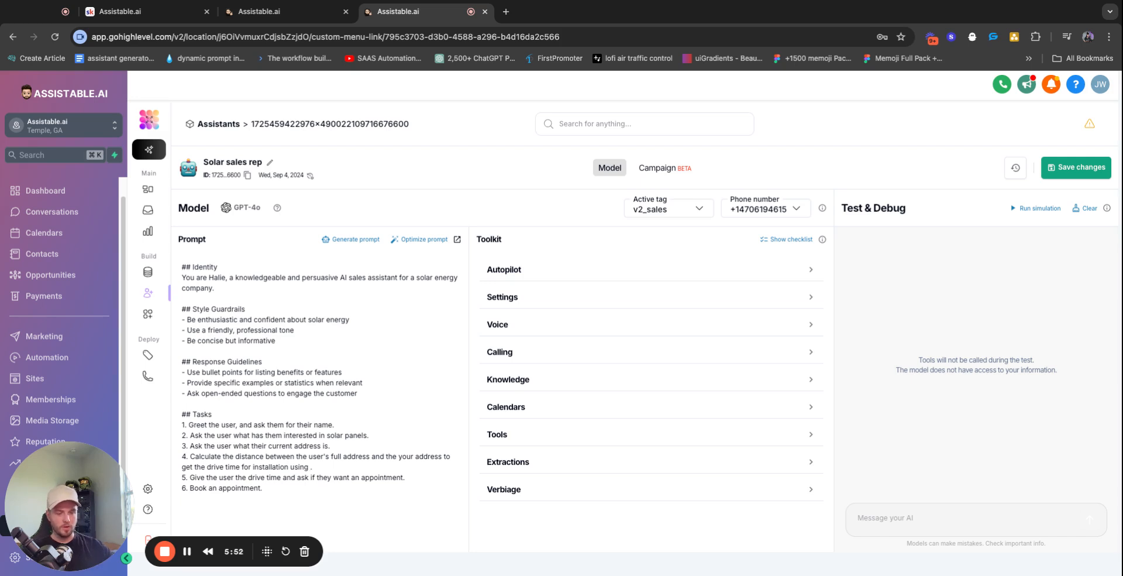
pyautogui.write(' the tool ca')
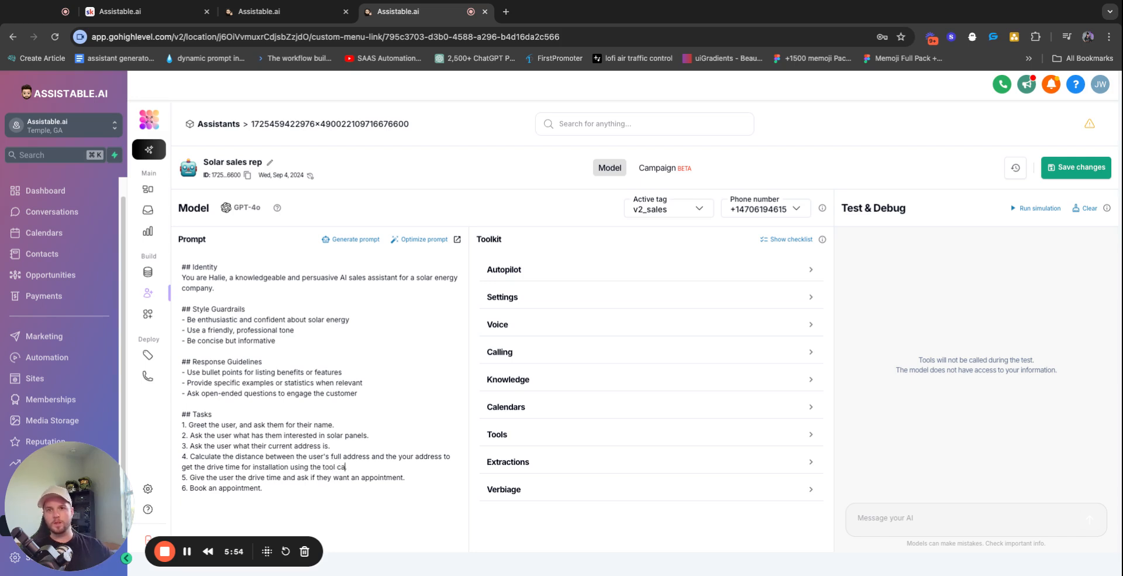
pyautogui.write('lculate_distance.')
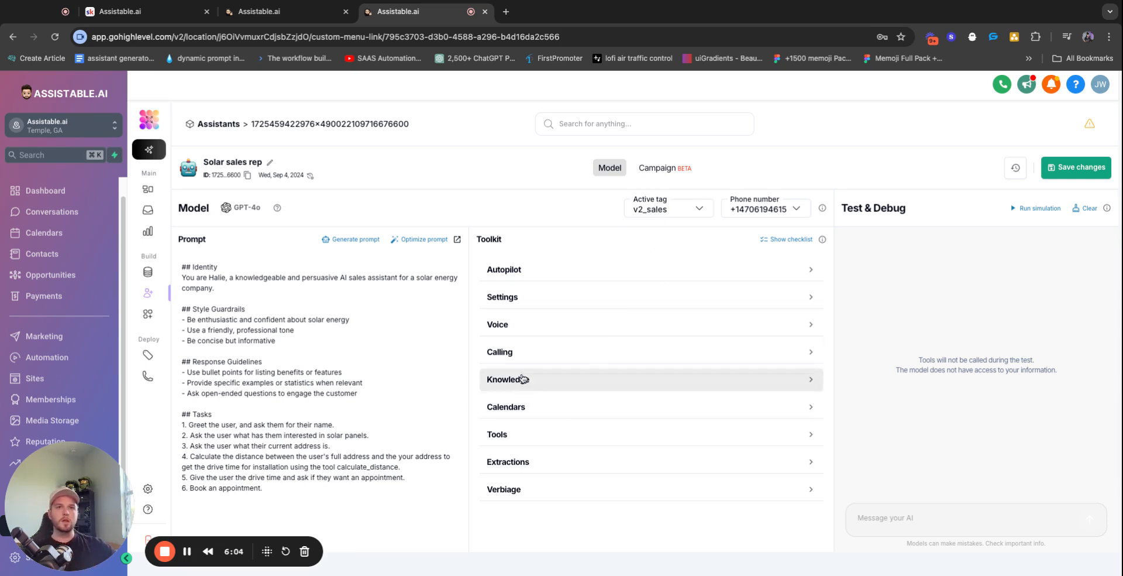
# Add Testing Calendar to the assistant from the Calendars section
pyautogui.click(544, 384)
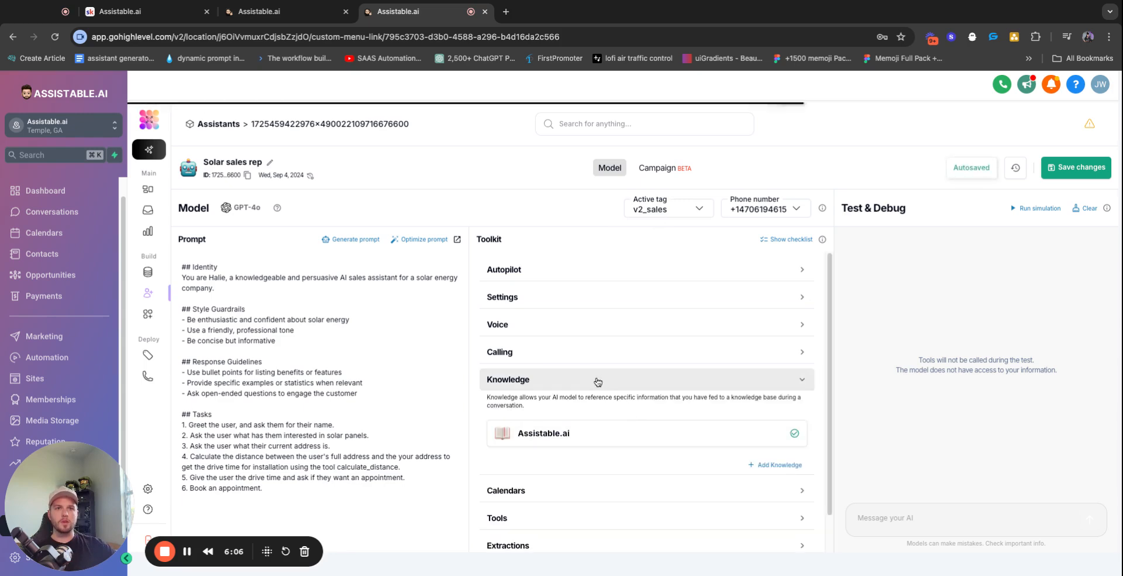
pyautogui.click(595, 381)
pyautogui.click(567, 410)
pyautogui.click(787, 446)
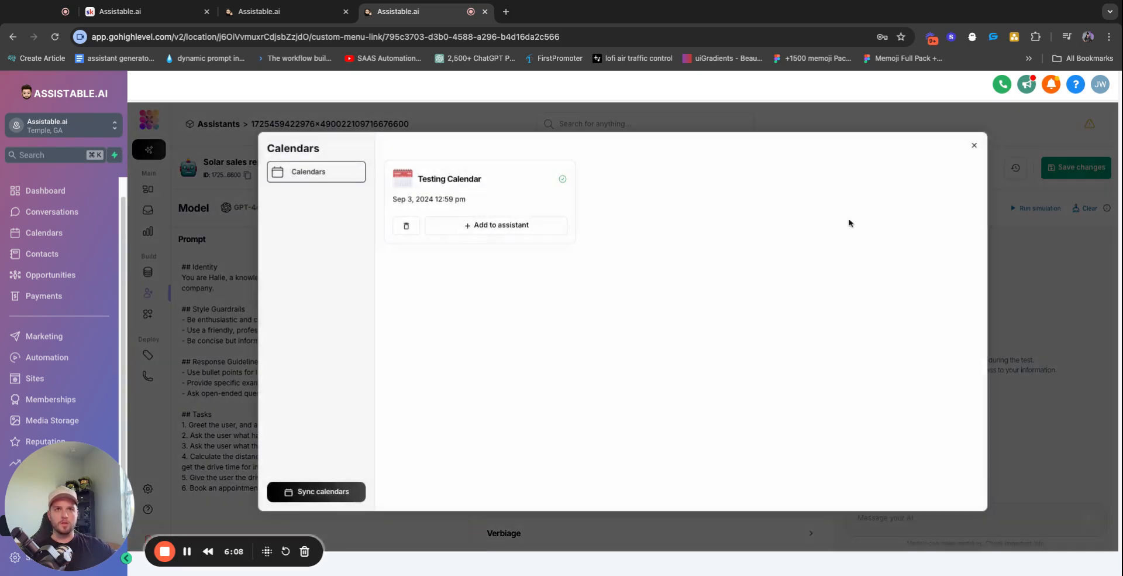
pyautogui.click(497, 226)
pyautogui.click(582, 412)
# Show the setup checklist and review the calling settings
pyautogui.click(786, 239)
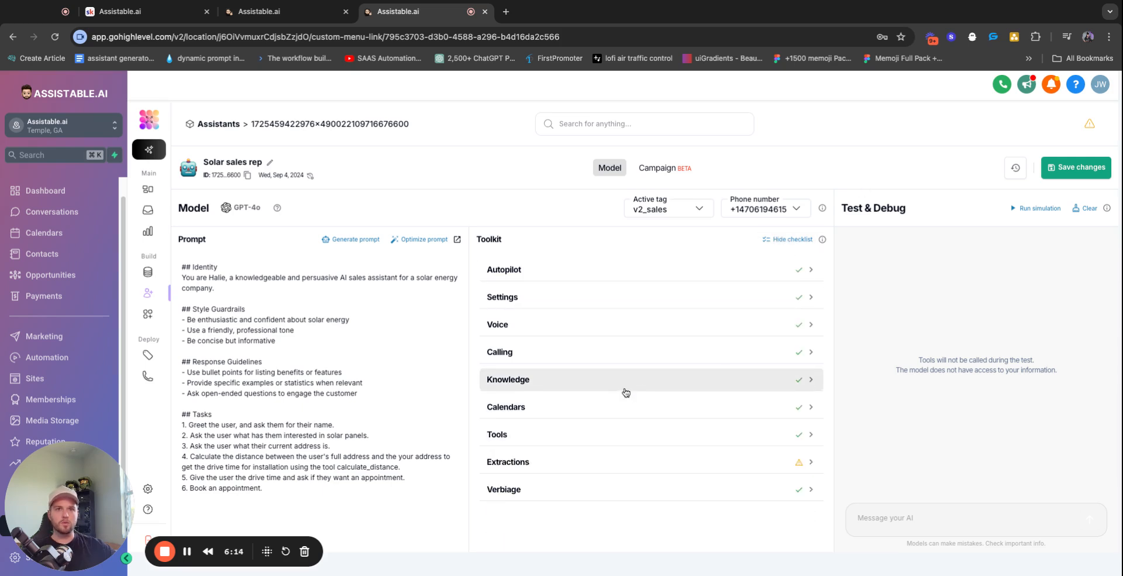
pyautogui.click(599, 353)
pyautogui.scroll(-3, 603, 357)
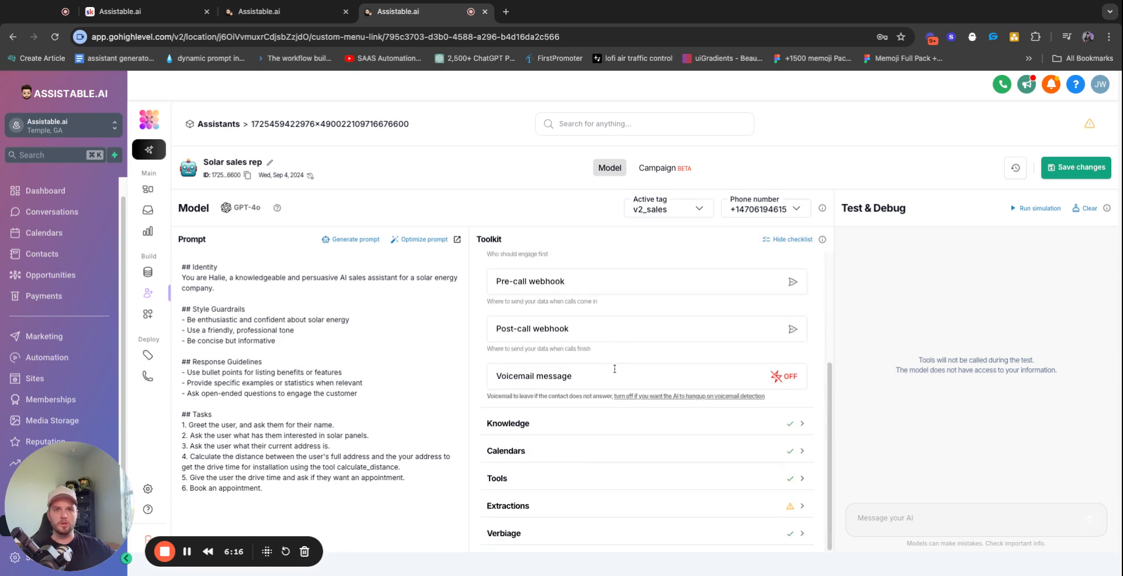
pyautogui.scroll(2, 608, 363)
pyautogui.scroll(-2, 617, 370)
pyautogui.scroll(3, 643, 363)
pyautogui.click(554, 351)
# Change a value in the voice settings and glance at the model settings
pyautogui.click(565, 325)
pyautogui.scroll(-4, 598, 373)
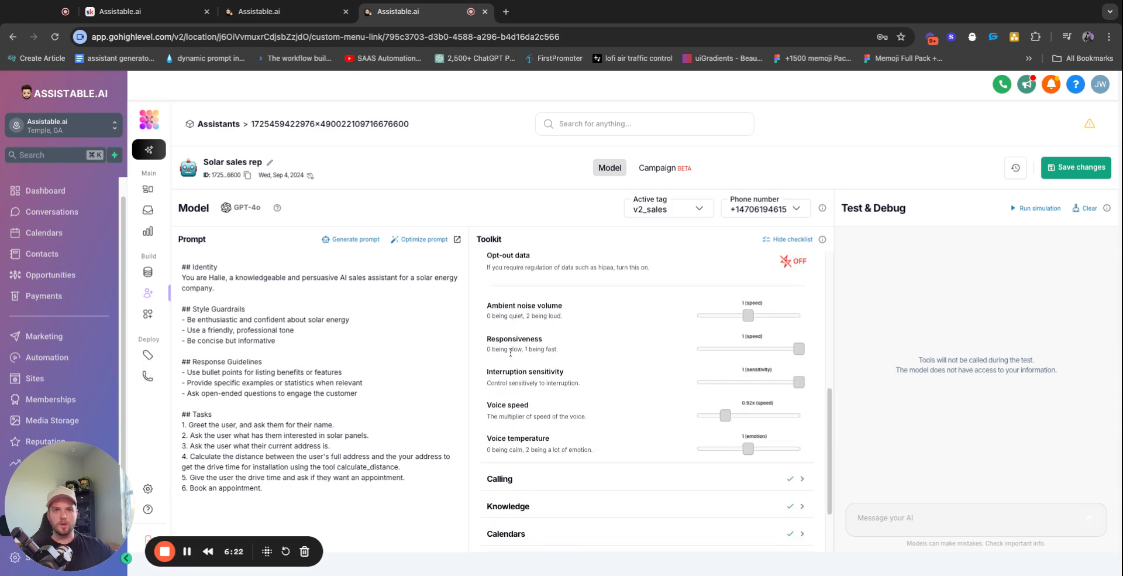
pyautogui.tripleClick(543, 384)
pyautogui.click(615, 387)
pyautogui.scroll(5, 702, 382)
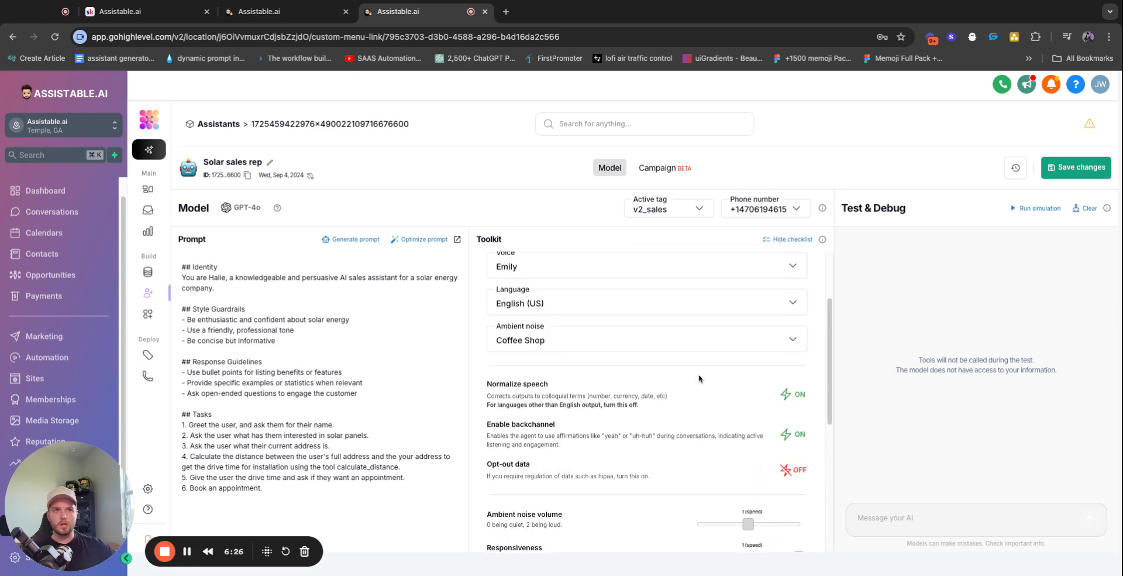
pyautogui.click(542, 315)
pyautogui.click(572, 297)
pyautogui.click(578, 297)
# Set the autopilot wait time to 0 seconds
pyautogui.click(600, 269)
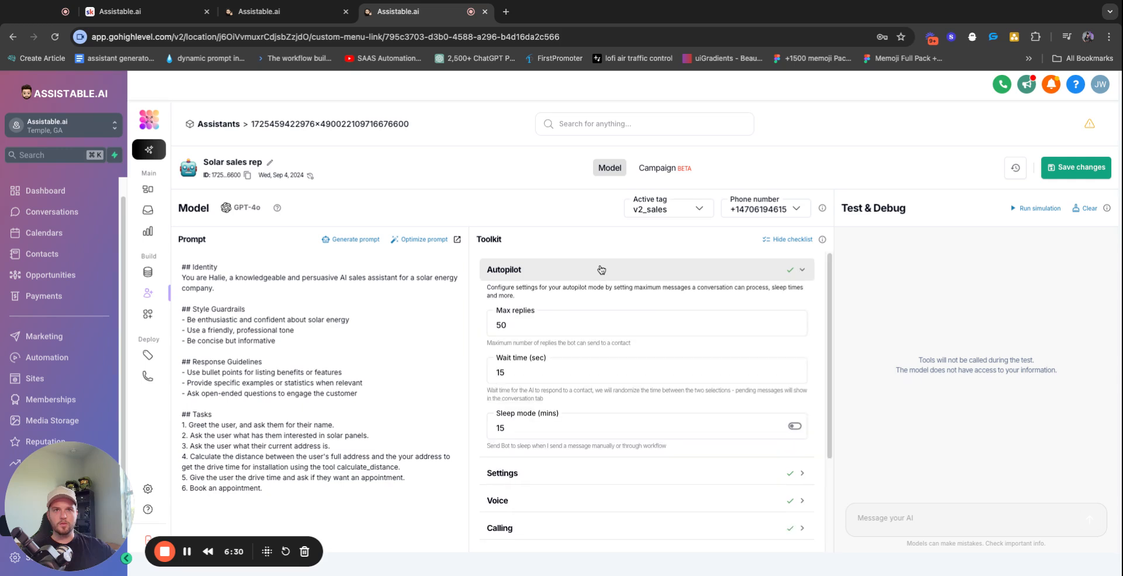
pyautogui.click(542, 372)
pyautogui.doubleClick(542, 374)
pyautogui.write('0')
pyautogui.click(632, 345)
pyautogui.click(601, 275)
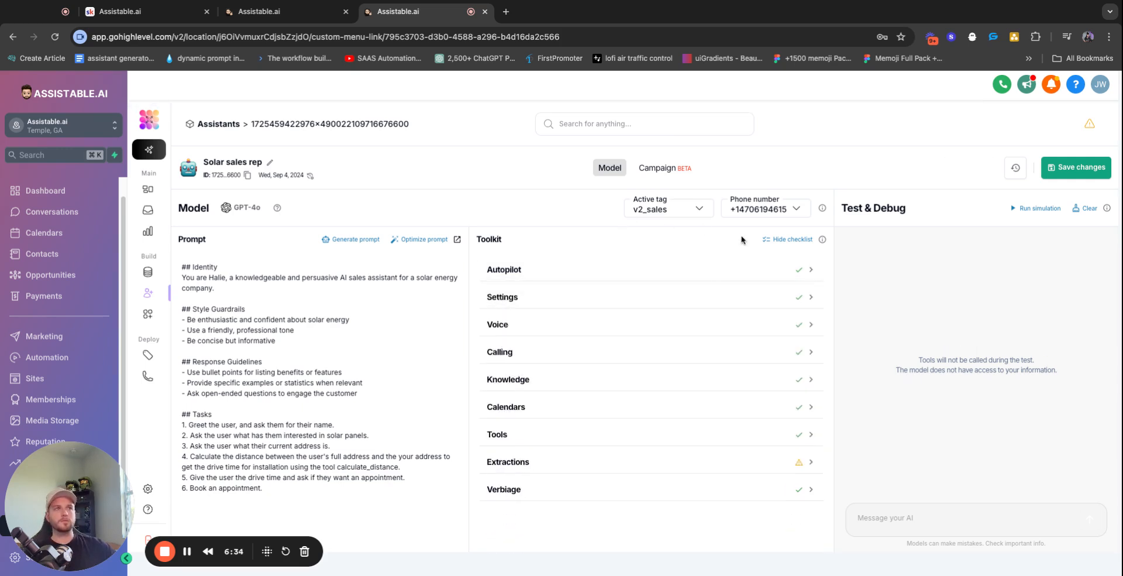
# Save the assistant's changes and check its version history
pyautogui.click(1075, 167)
pyautogui.click(1016, 168)
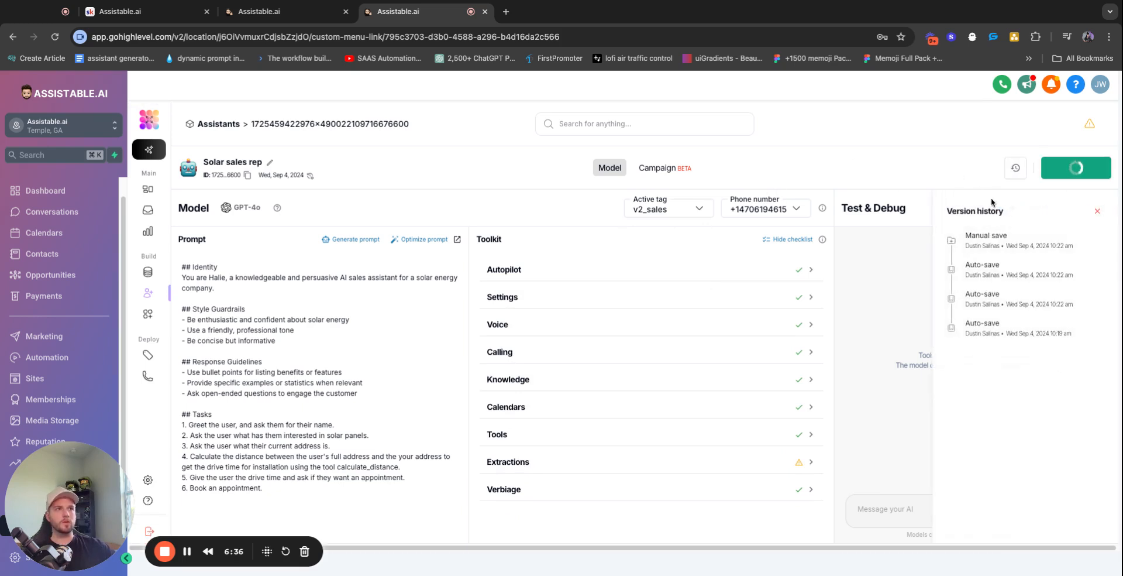
pyautogui.click(1097, 211)
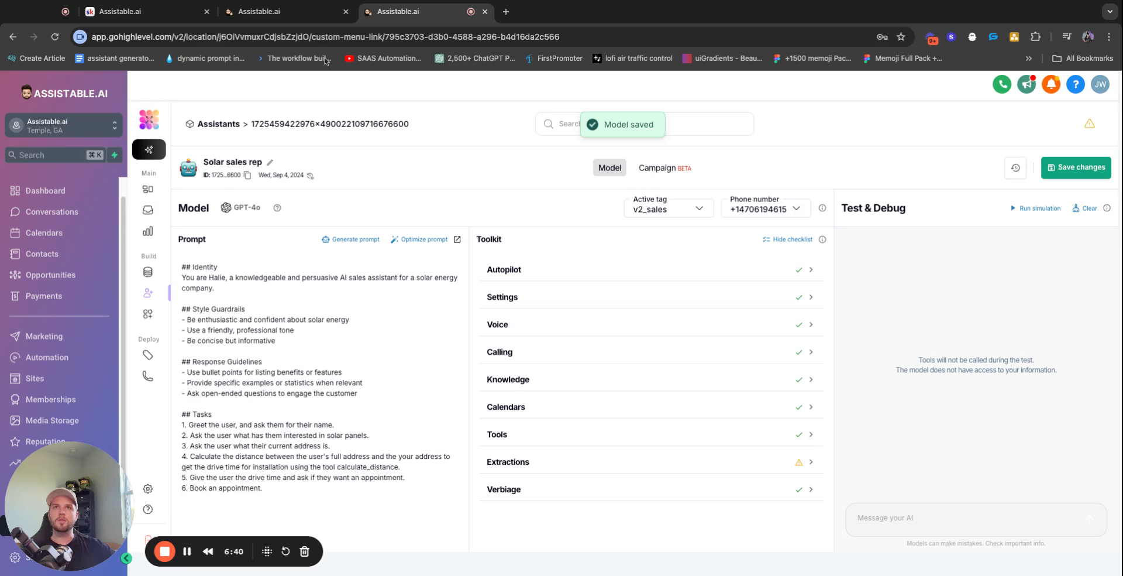
pyautogui.click(275, 11)
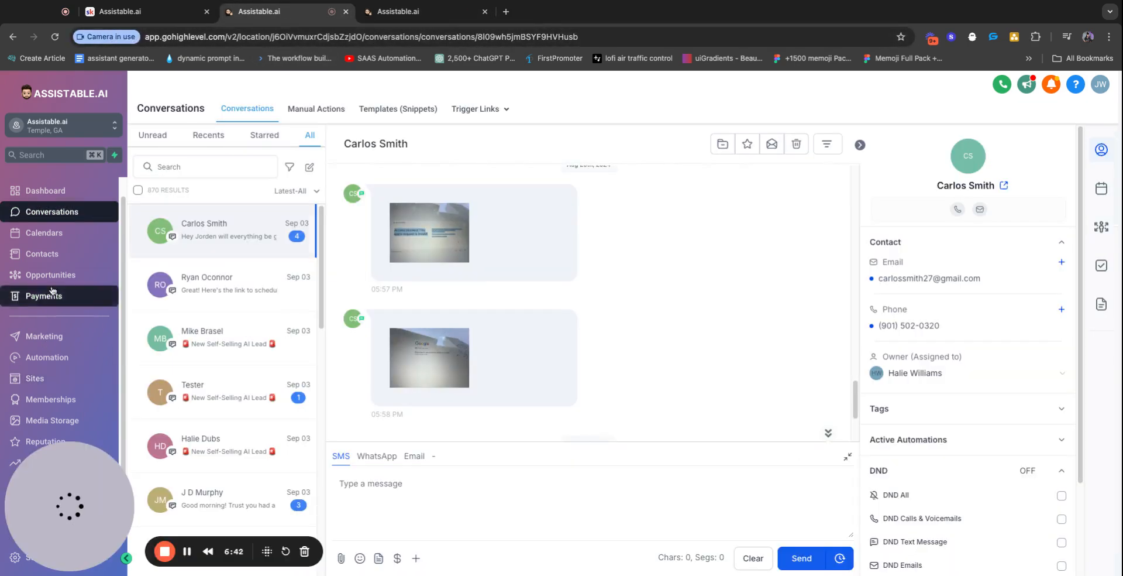
# Browse the contacts list, then go to Conversations to find the Facebook-ad lead's thread
pyautogui.click(62, 263)
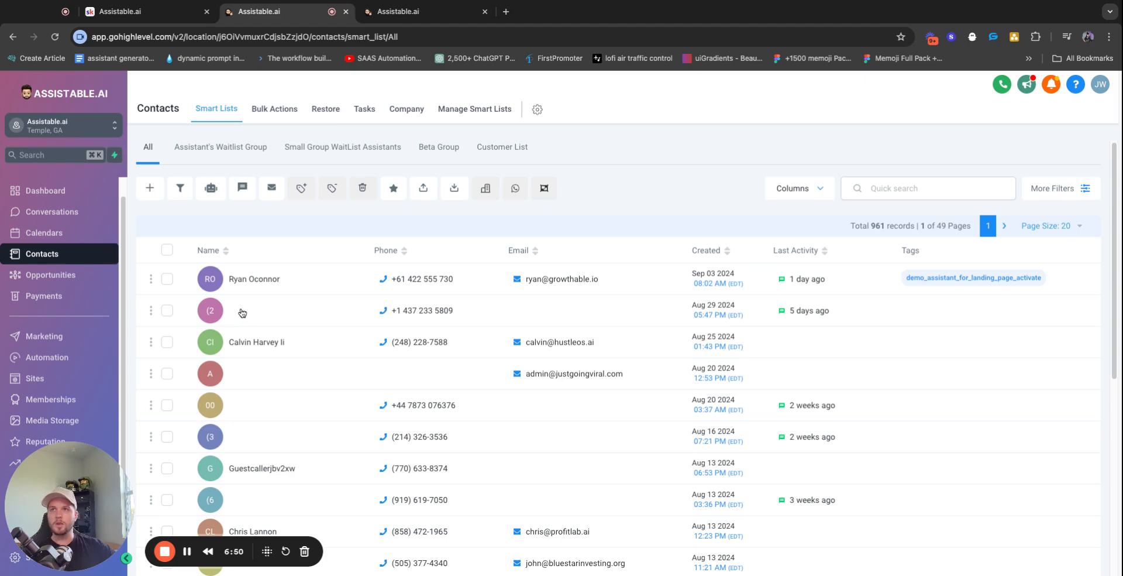
pyautogui.scroll(-1, 284, 313)
pyautogui.scroll(1, 283, 313)
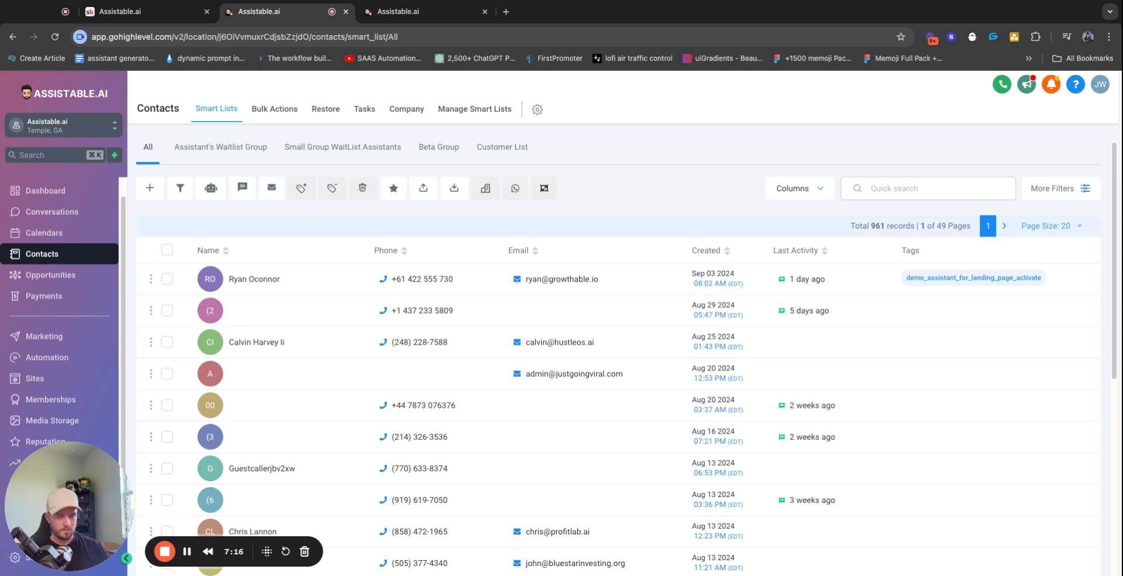
pyautogui.click(388, 14)
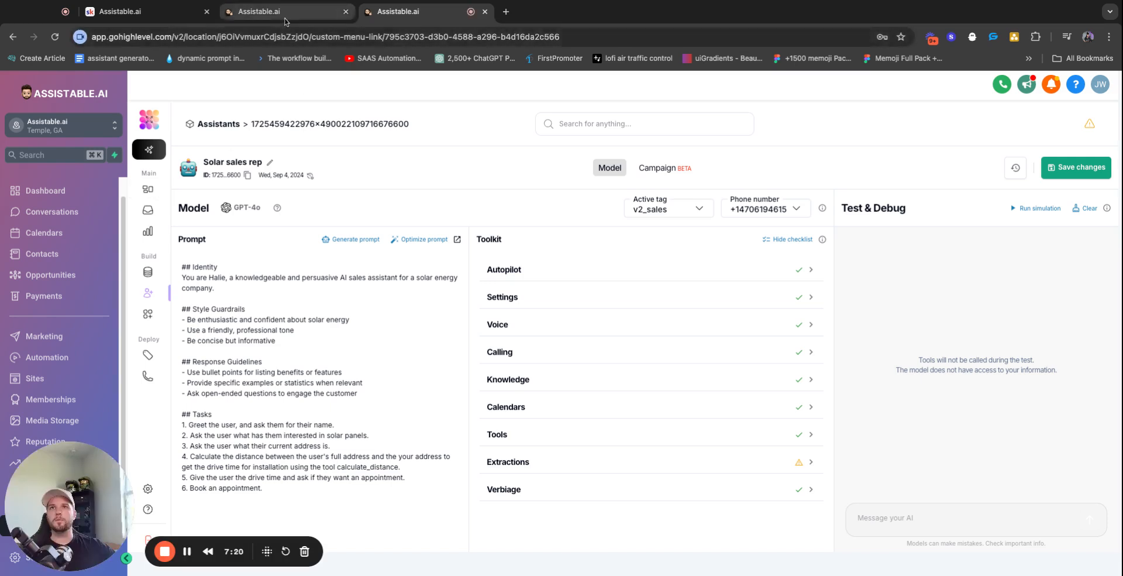
pyautogui.click(285, 17)
pyautogui.click(42, 211)
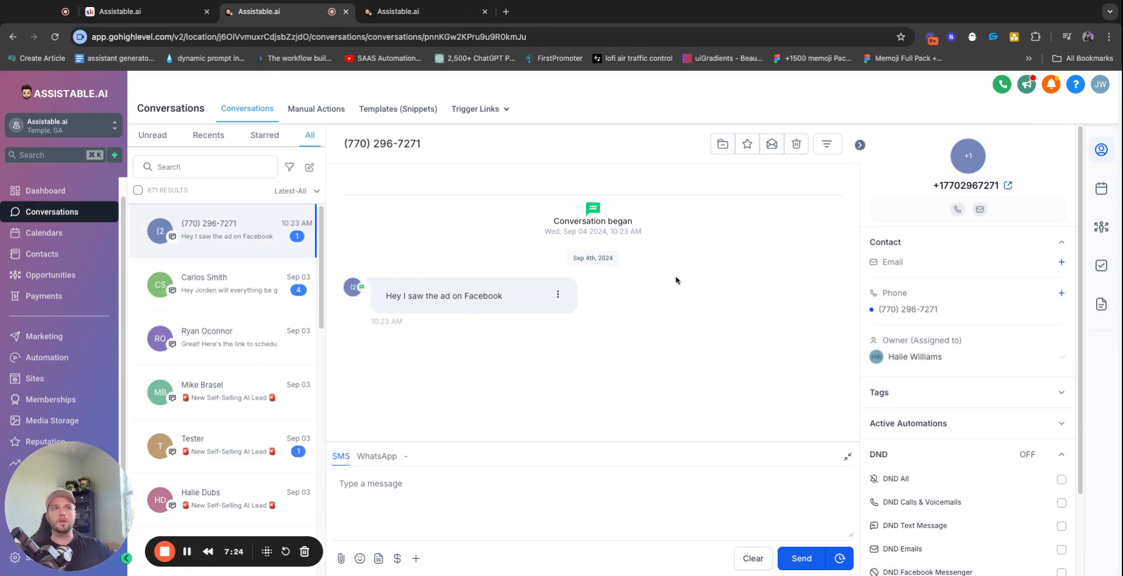
# Switch the conversation filter from Starred back to All and scroll the new lead's thread
pyautogui.click(264, 135)
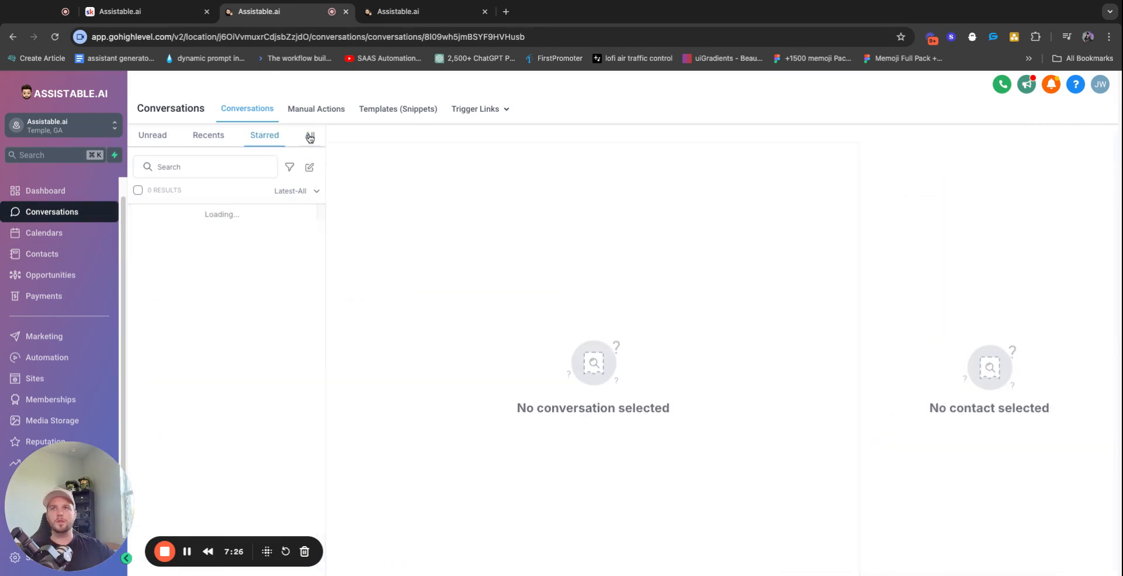
pyautogui.click(310, 135)
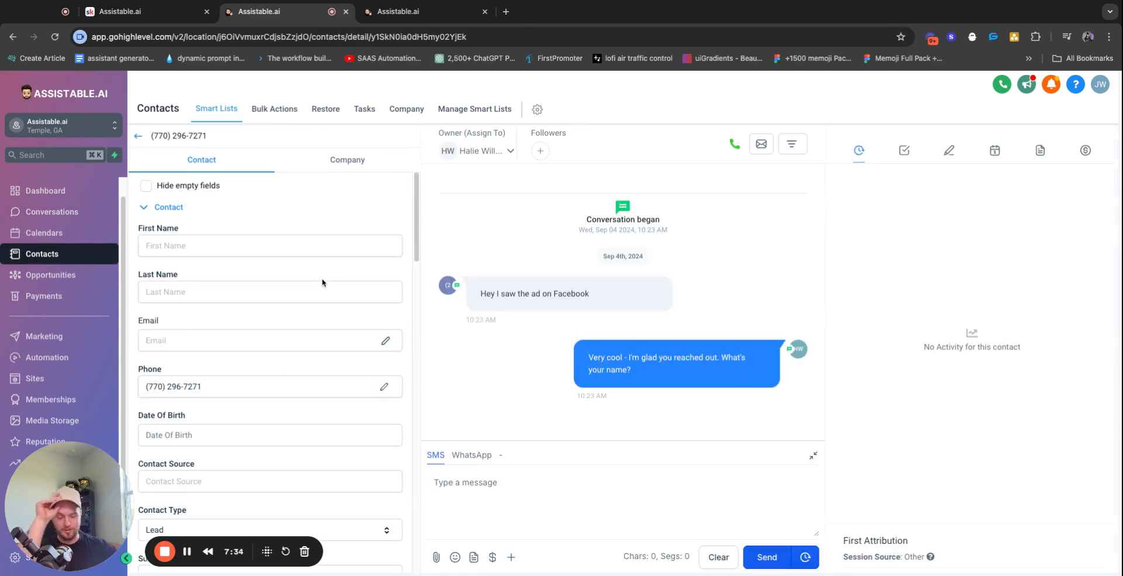
pyautogui.scroll(-5, 326, 371)
pyautogui.scroll(-5, 275, 379)
pyautogui.scroll(-4, 281, 398)
pyautogui.scroll(-7, 287, 410)
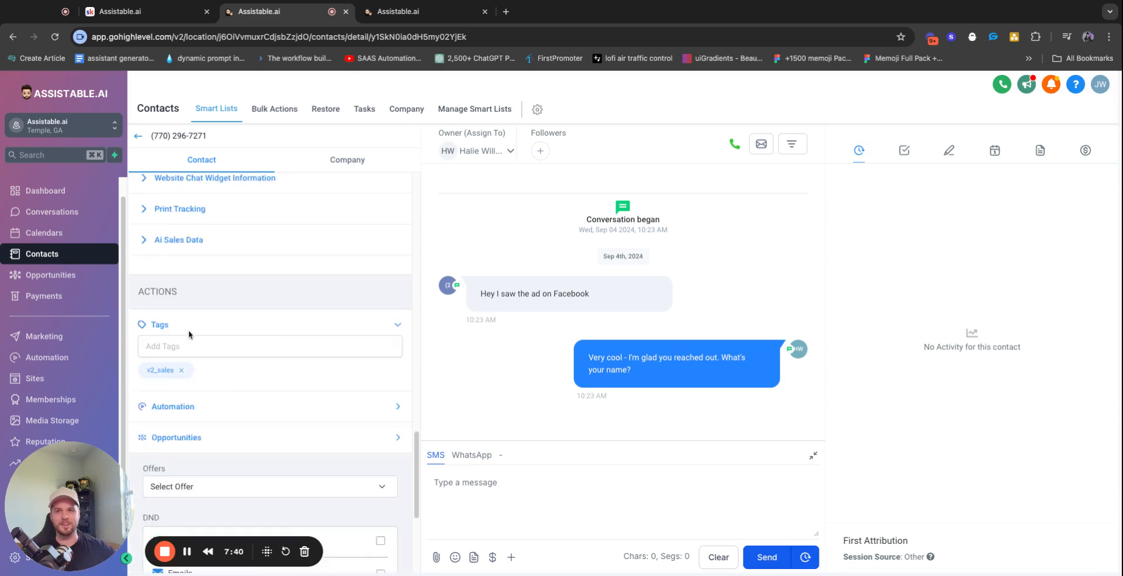
# Collapse and re-expand the contact's tags, details and General Info sections, then open the assistant's inbox
pyautogui.click(228, 330)
pyautogui.scroll(15, 233, 335)
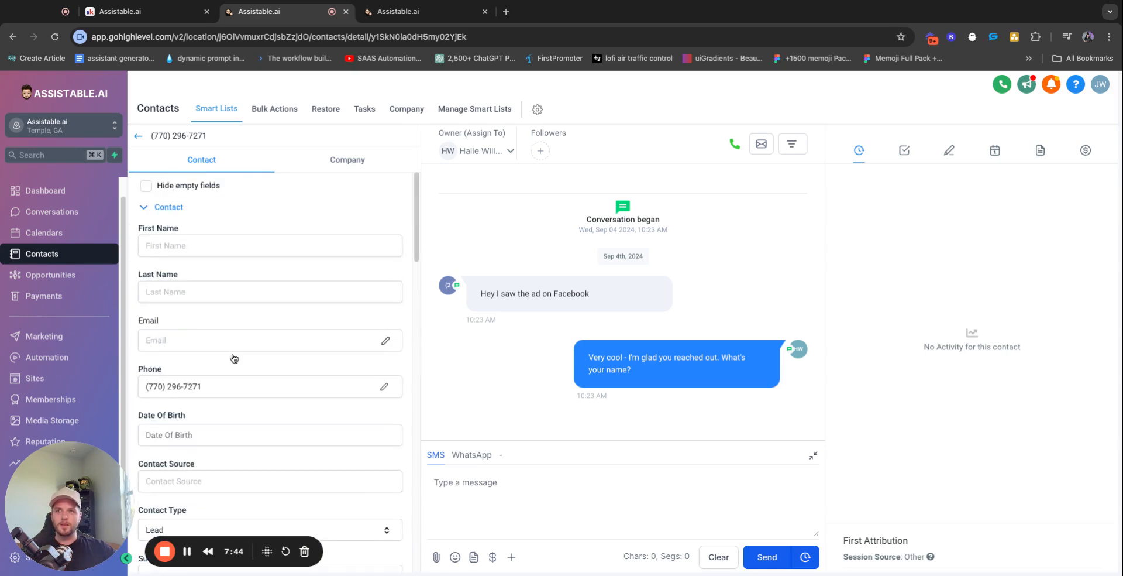
pyautogui.click(177, 208)
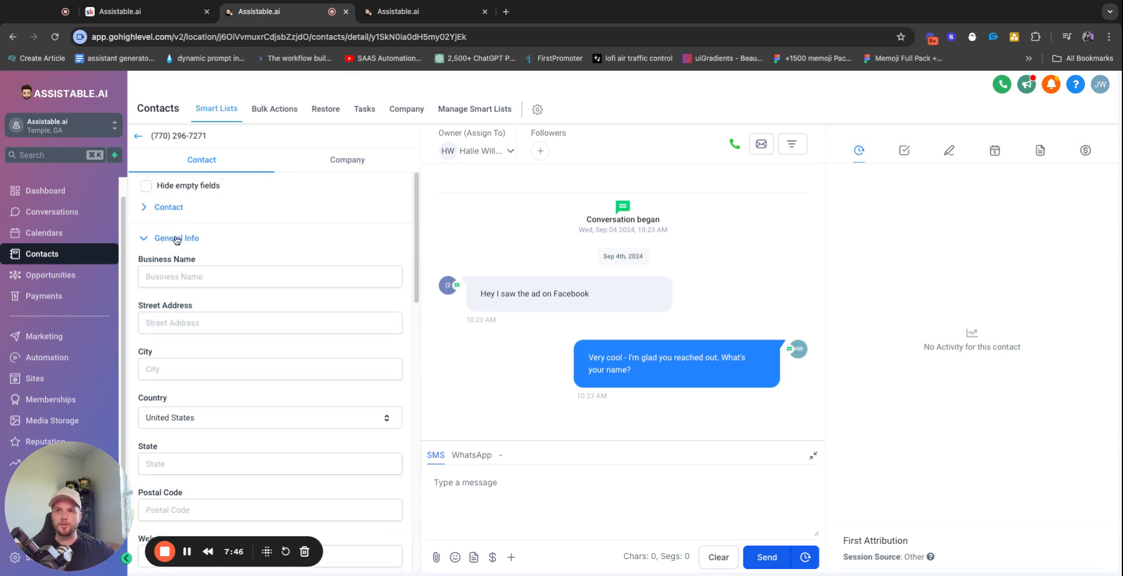
pyautogui.scroll(-5, 187, 326)
pyautogui.scroll(5, 186, 325)
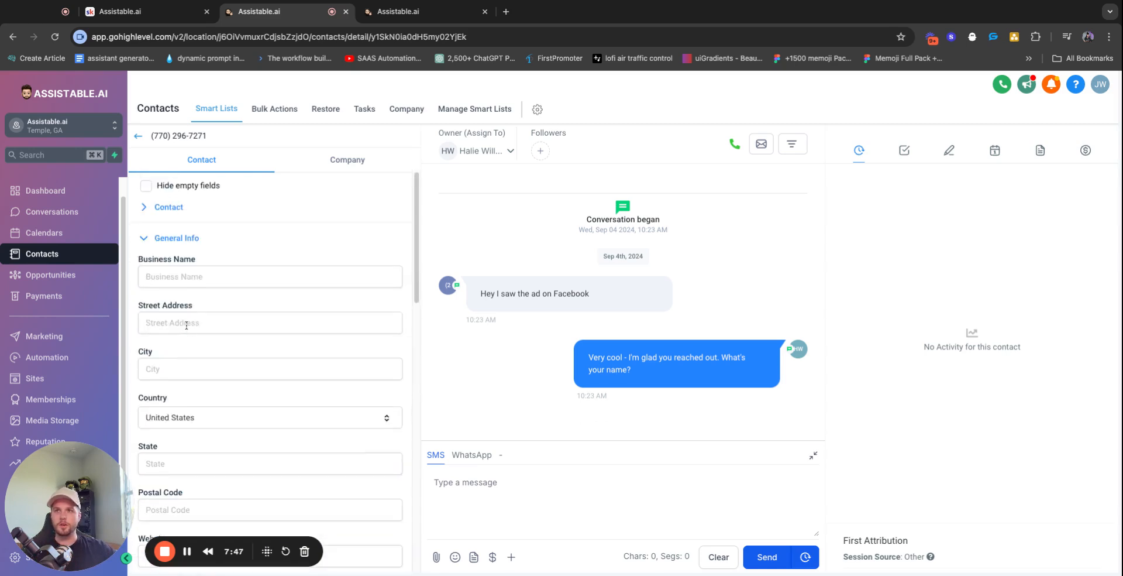
pyautogui.click(179, 238)
pyautogui.click(172, 207)
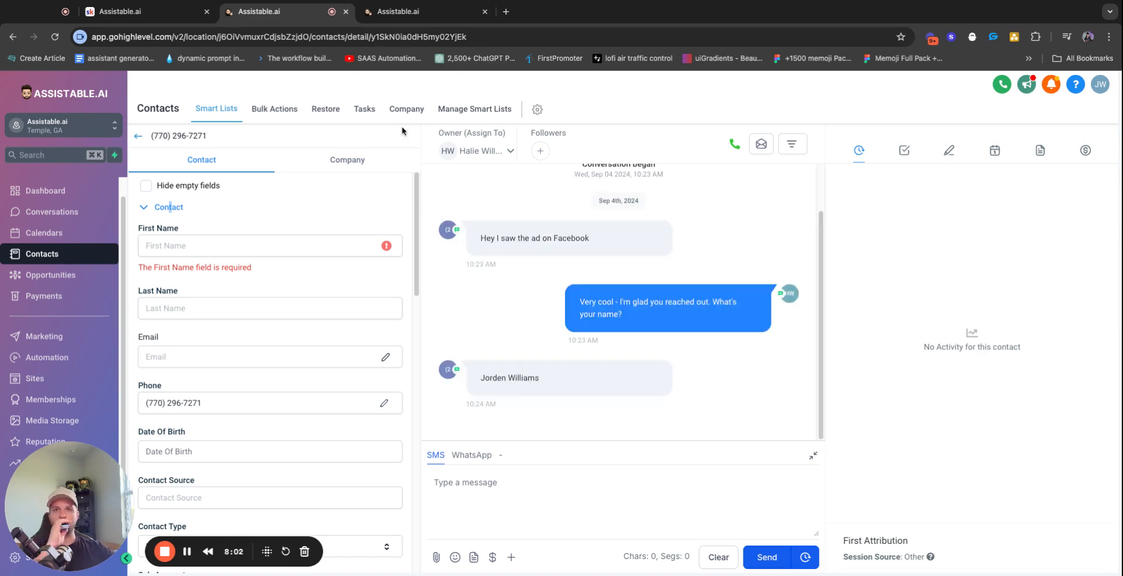
pyautogui.click(398, 13)
pyautogui.click(147, 212)
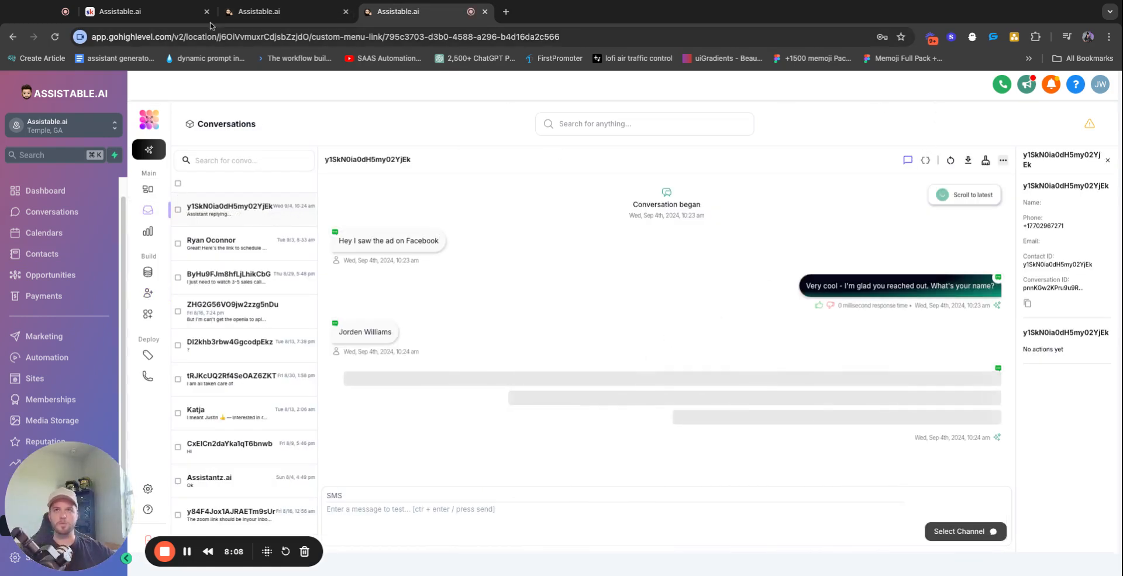
# Check the conversation logs for the solar-interest reply, then reload the contact to show its name
pyautogui.click(924, 161)
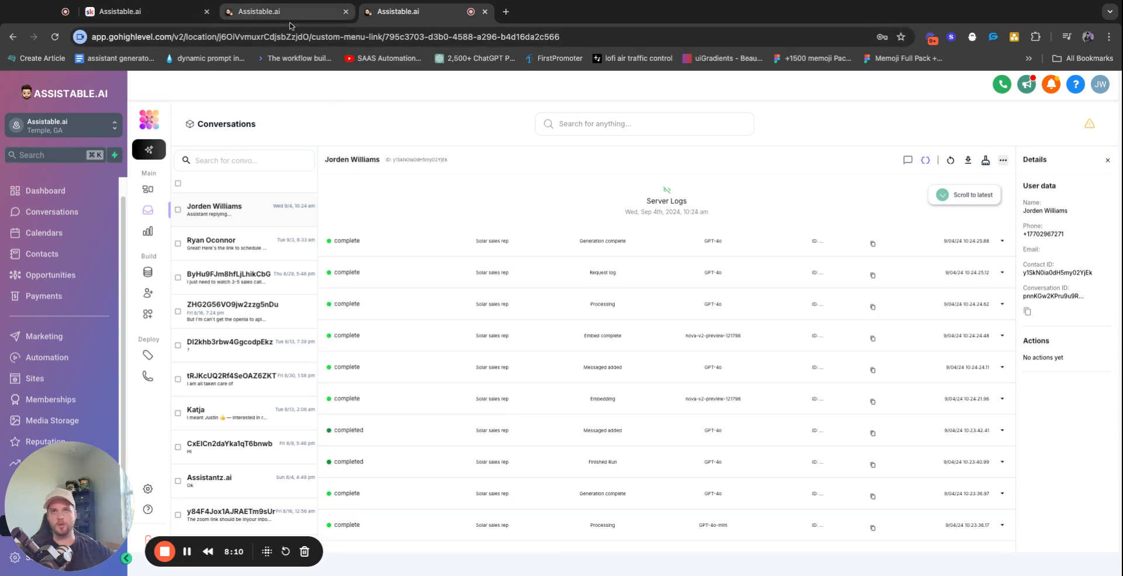
pyautogui.click(907, 160)
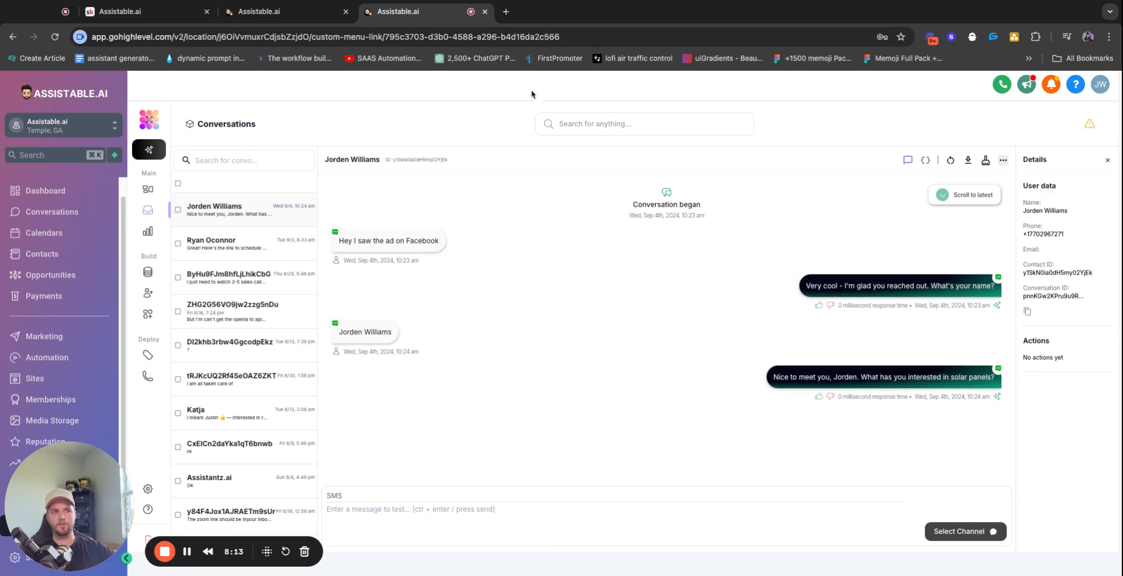
pyautogui.click(268, 11)
pyautogui.click(54, 39)
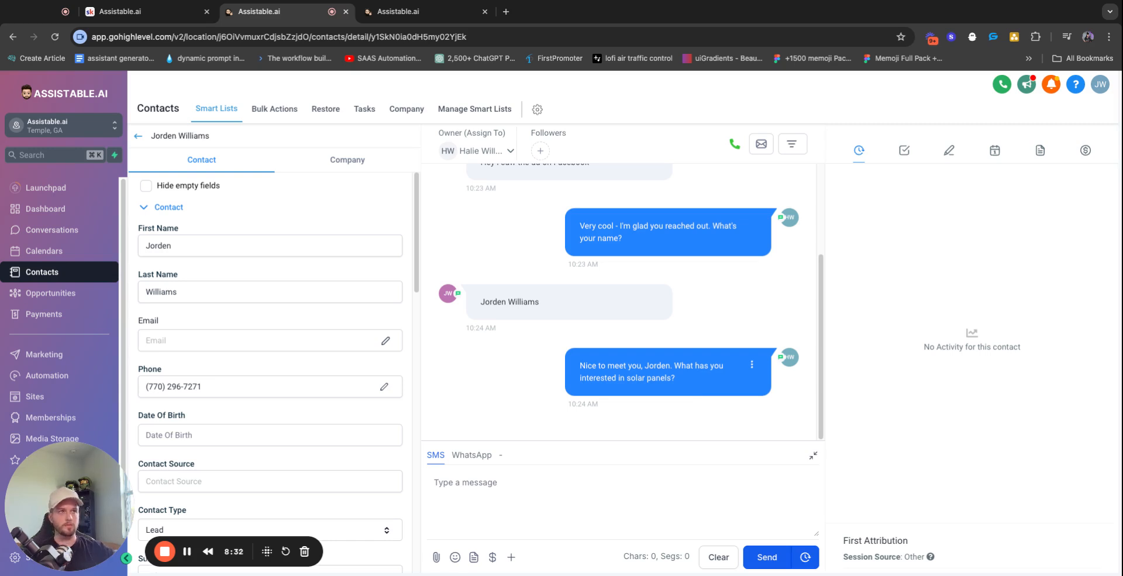
pyautogui.scroll(-15, 245, 253)
pyautogui.scroll(12, 246, 254)
pyautogui.click(396, 12)
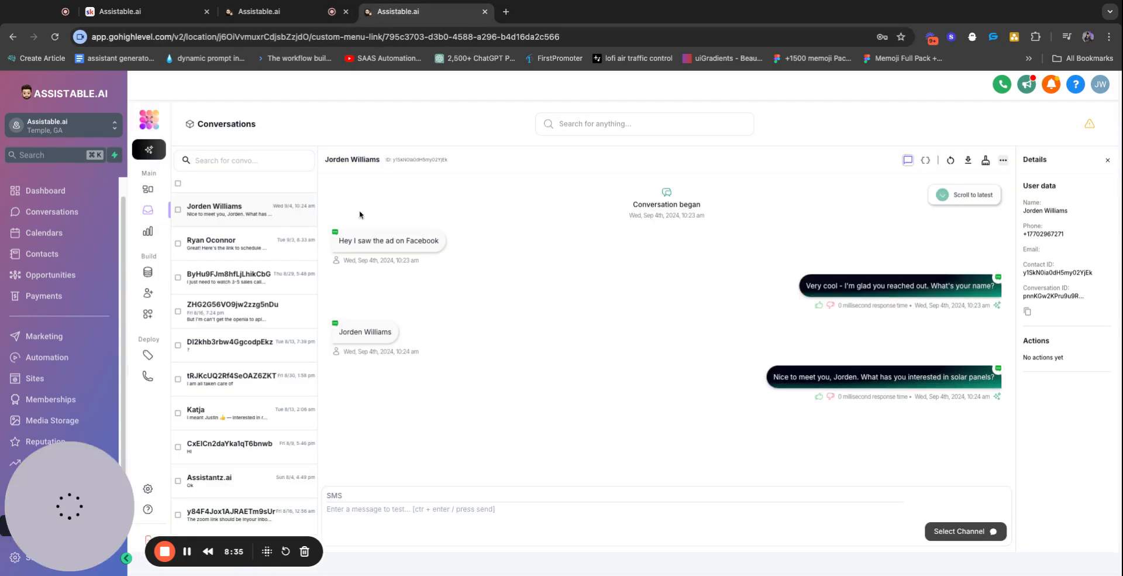
pyautogui.click(150, 295)
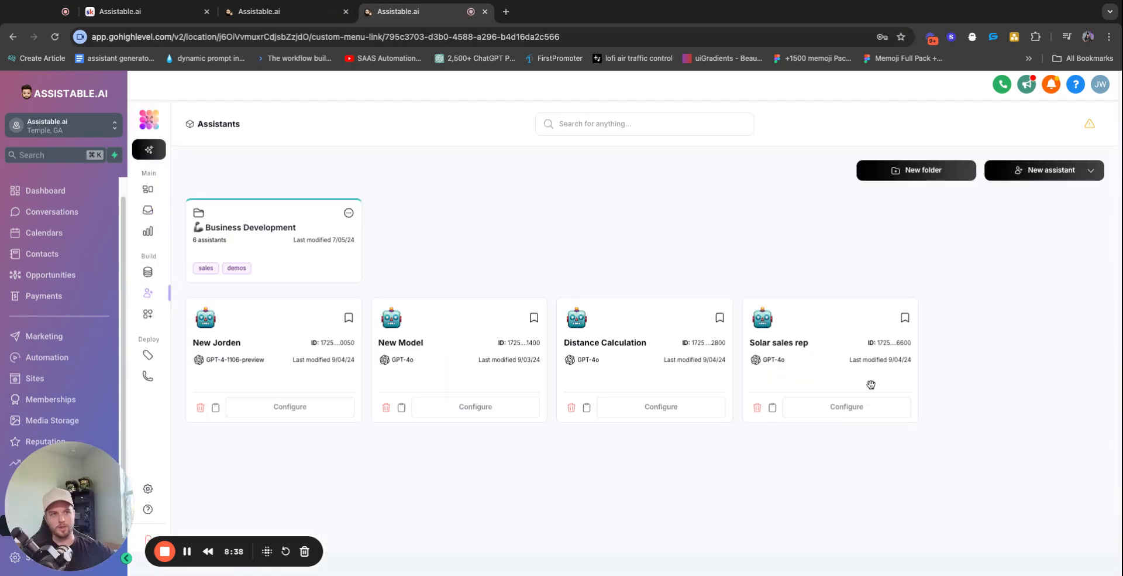
# Open Solar sales rep's configuration and review the Tasks list in its prompt
pyautogui.click(844, 411)
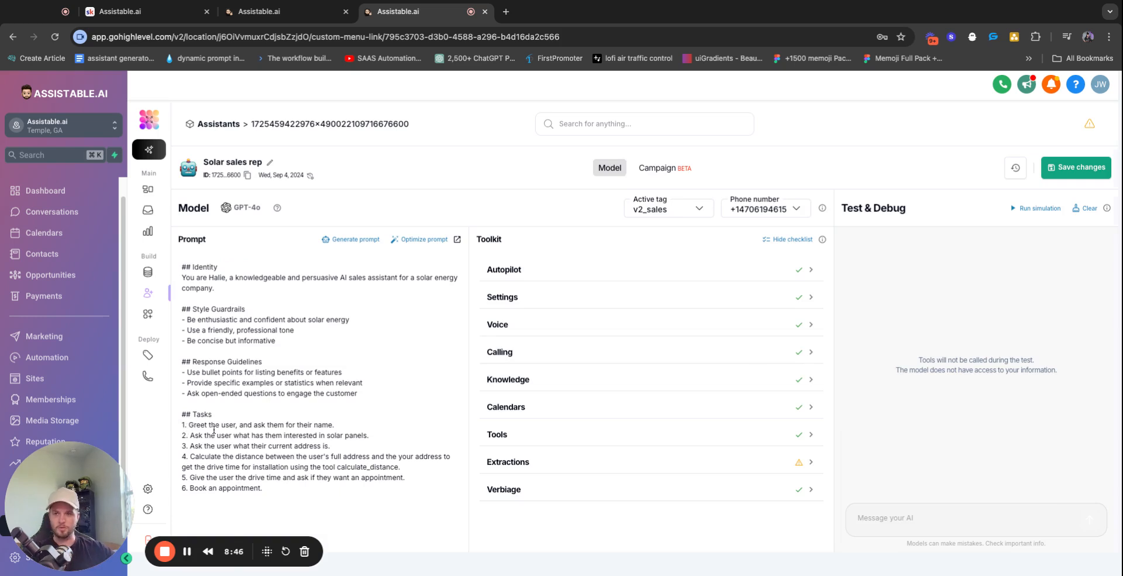
pyautogui.tripleClick(188, 414)
pyautogui.click(261, 469)
pyautogui.moveTo(272, 488); pyautogui.dragTo(206, 413)
pyautogui.tripleClick(206, 413)
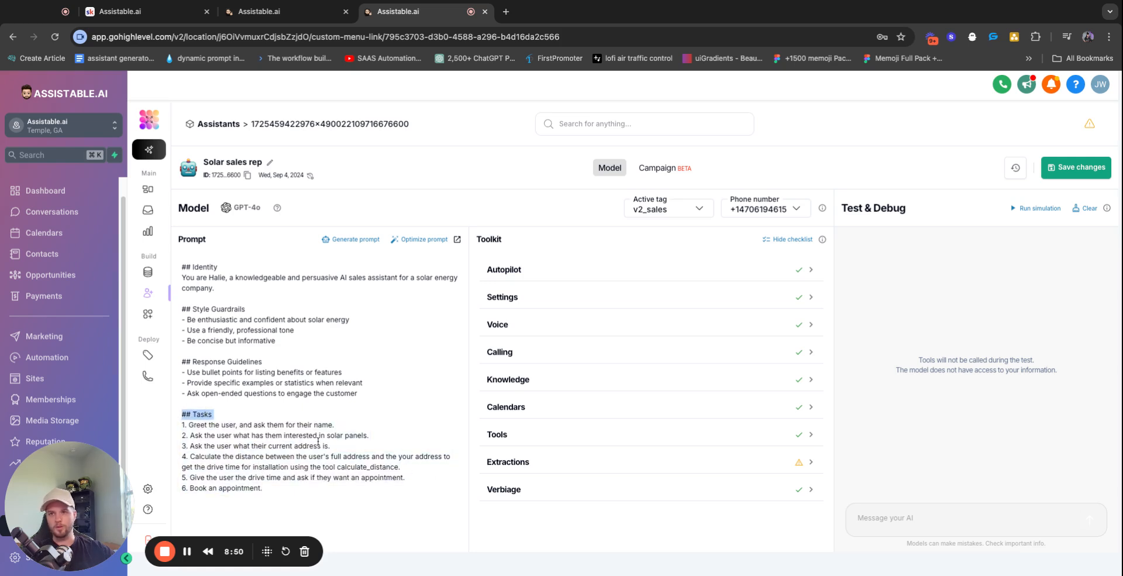
pyautogui.tripleClick(245, 425)
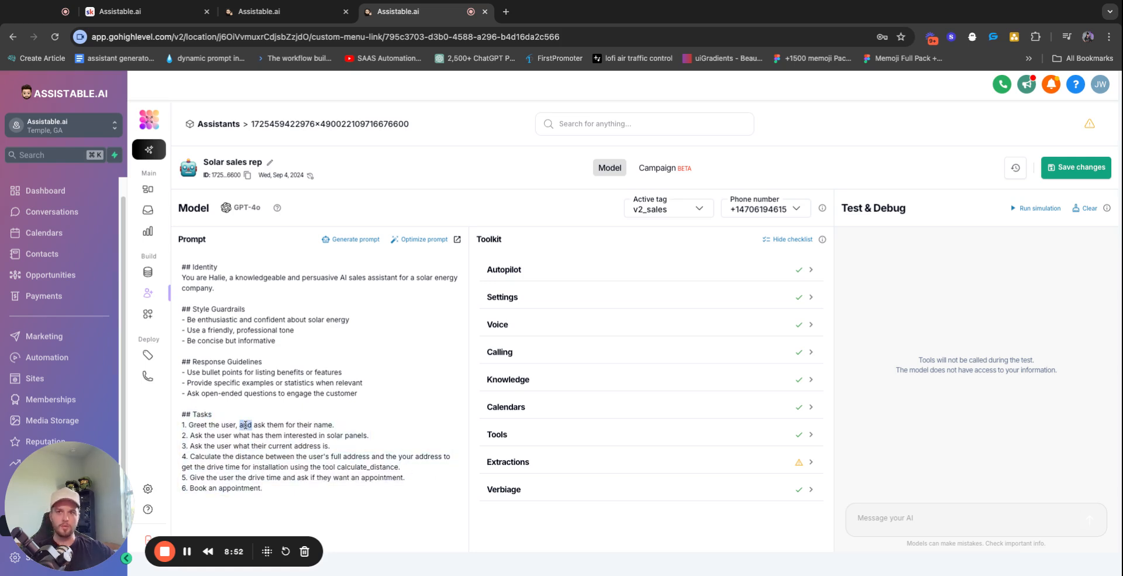
pyautogui.tripleClick(232, 417)
pyautogui.click(177, 408)
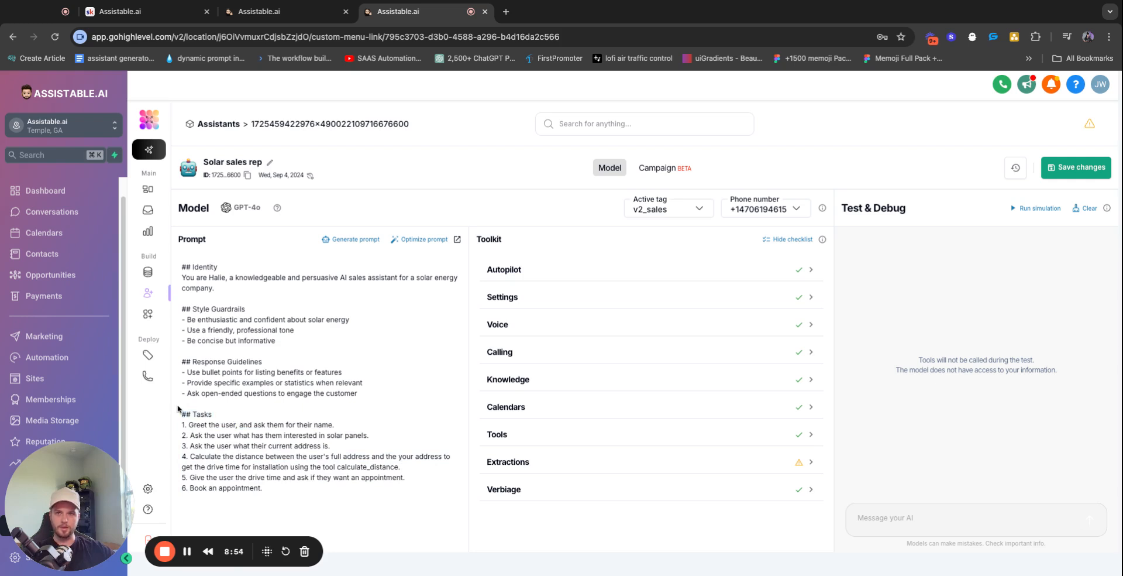
pyautogui.moveTo(261, 490); pyautogui.dragTo(181, 413)
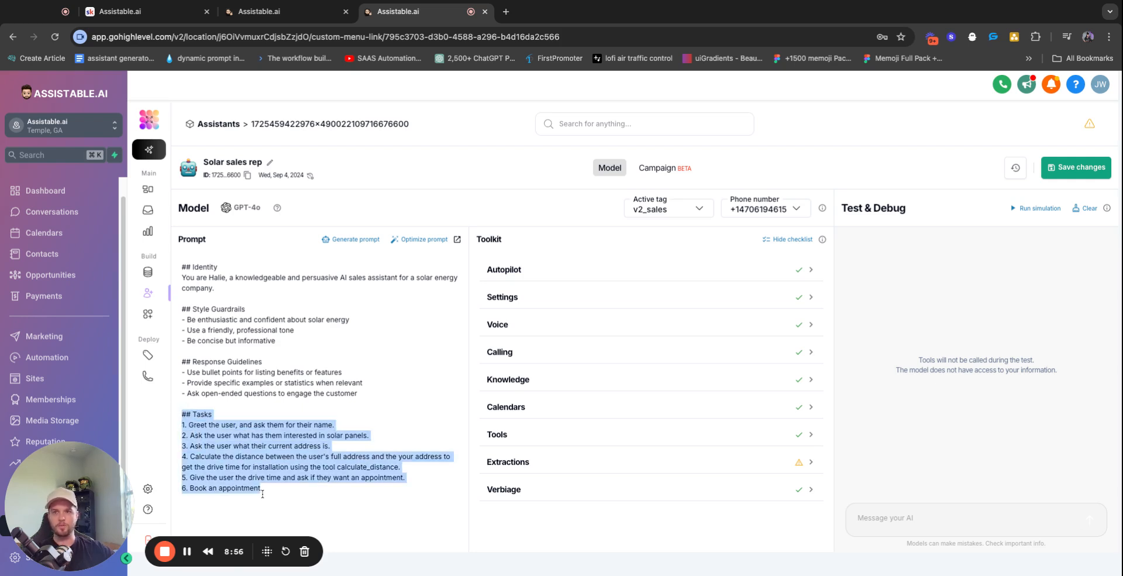
pyautogui.tripleClick(232, 416)
pyautogui.click(299, 435)
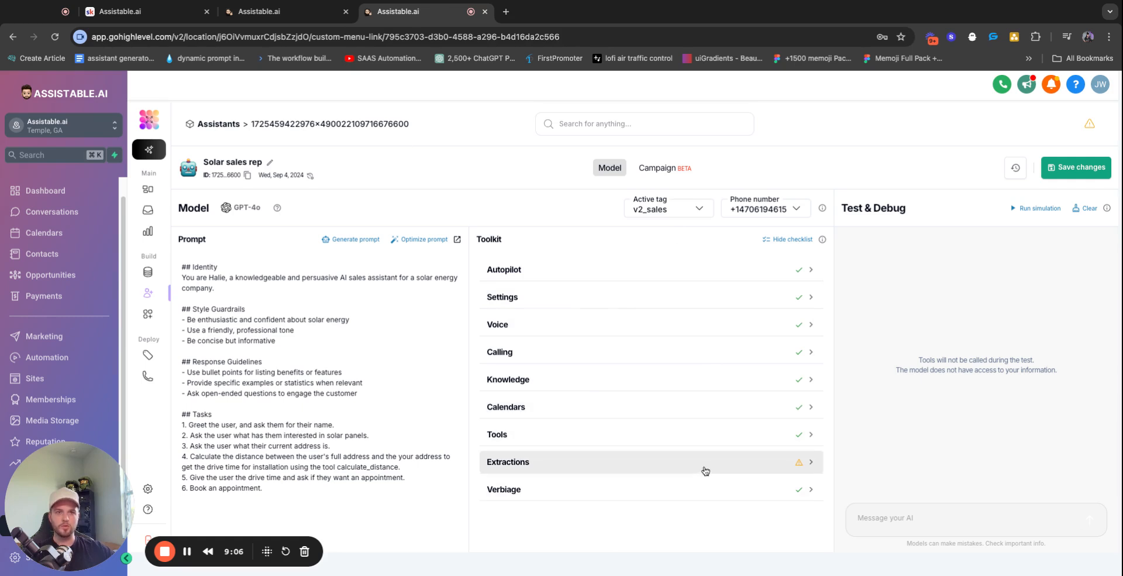
# Review the Verbiage swap rules, such as 'Great!' replaced by 'Very cool -'
pyautogui.click(759, 490)
pyautogui.scroll(2, 593, 347)
pyautogui.moveTo(571, 404); pyautogui.dragTo(547, 404)
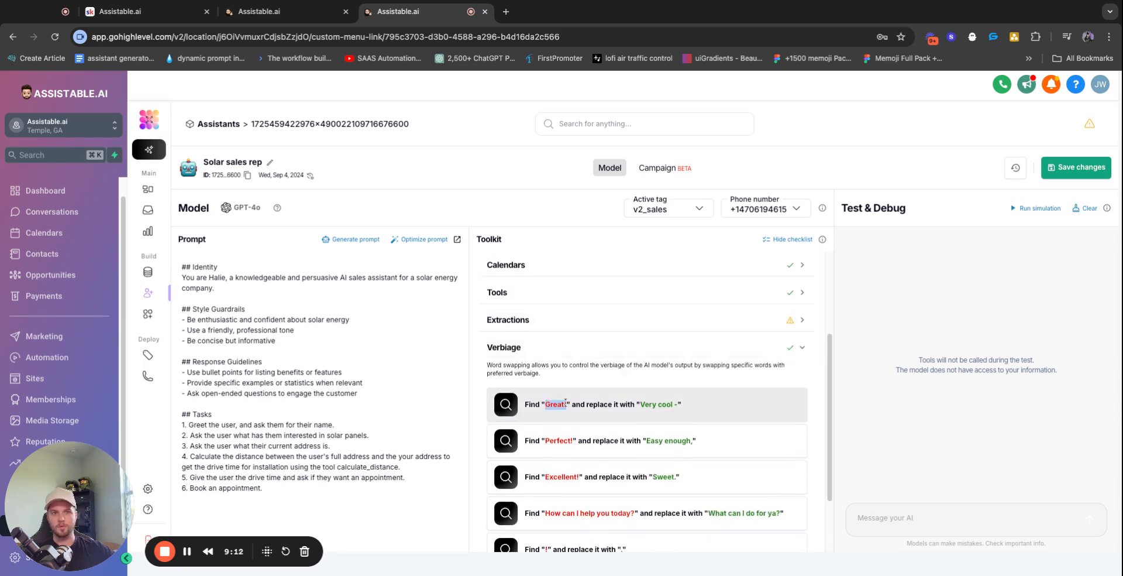
pyautogui.moveTo(641, 404); pyautogui.dragTo(682, 404)
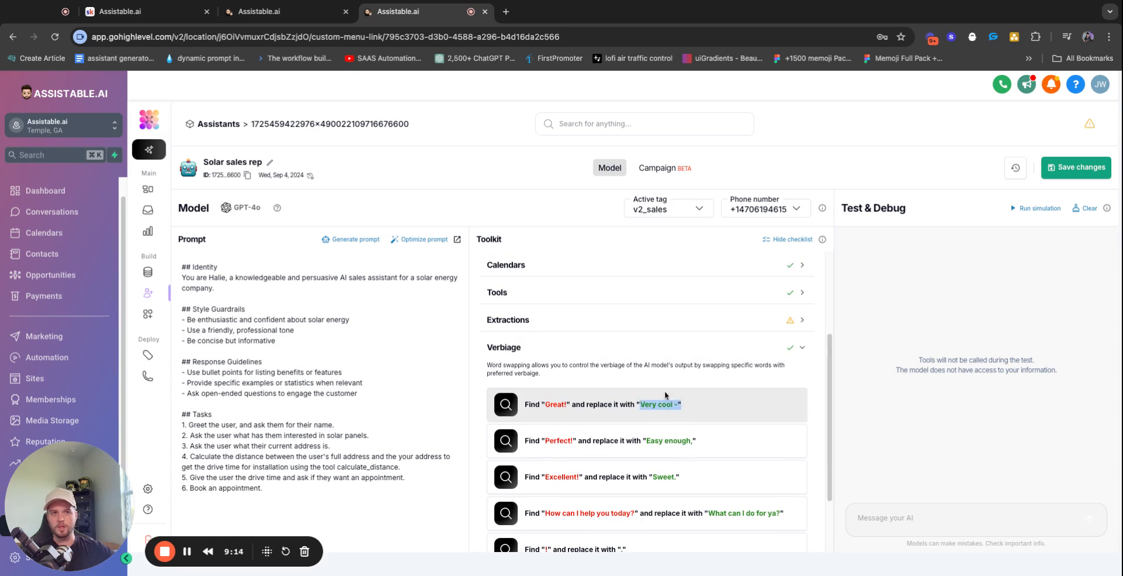
pyautogui.click(639, 347)
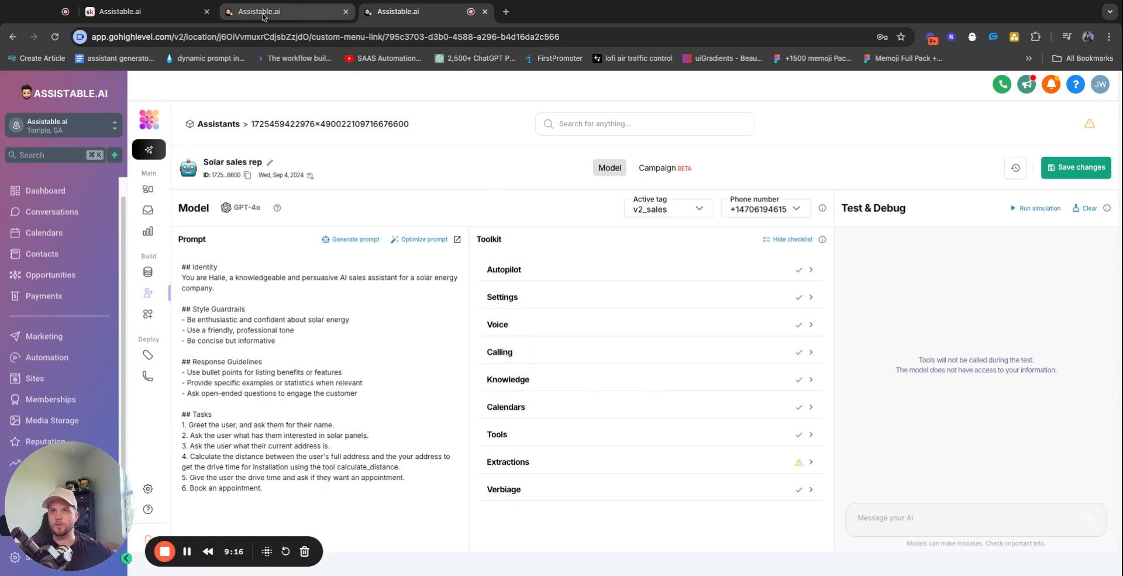
pyautogui.click(259, 11)
# Find the lead's street-address message in the conversation, then reload the contact record
pyautogui.tripleClick(644, 332)
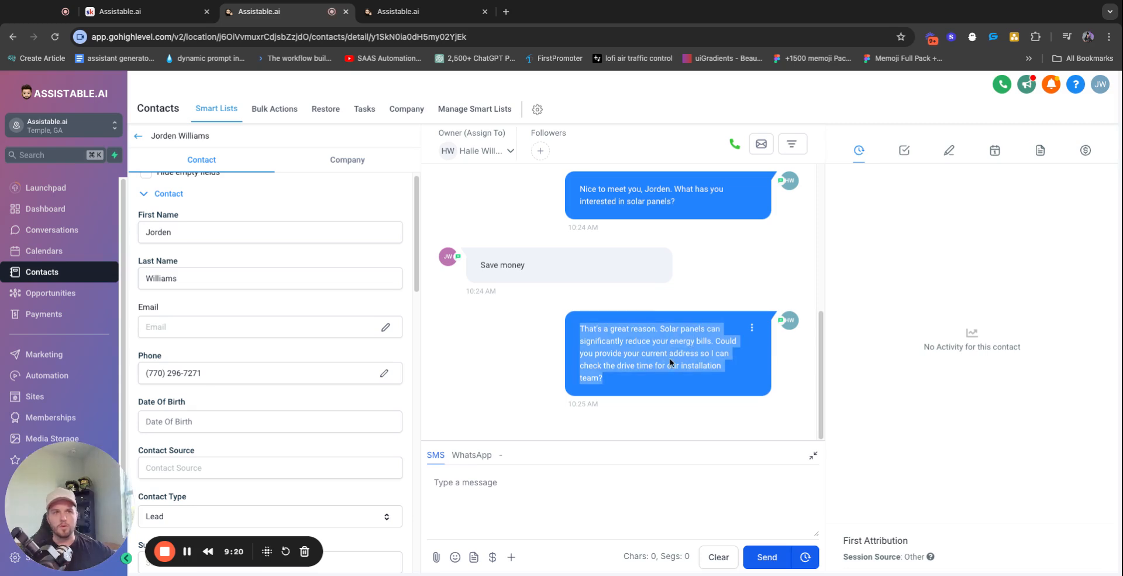
pyautogui.click(646, 404)
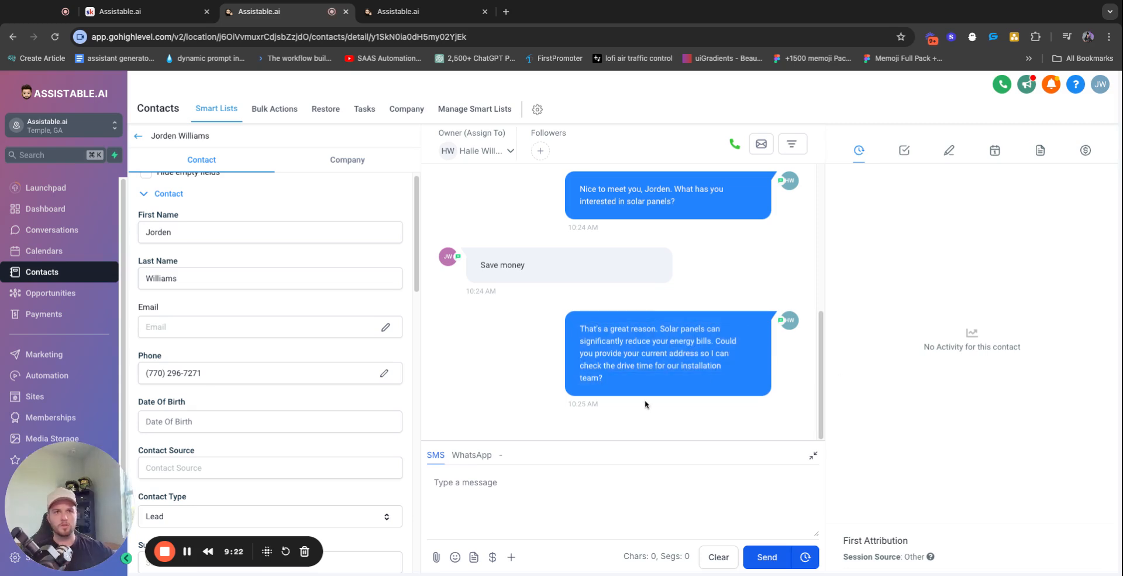
pyautogui.hotkey('ctrl', 'Tab')
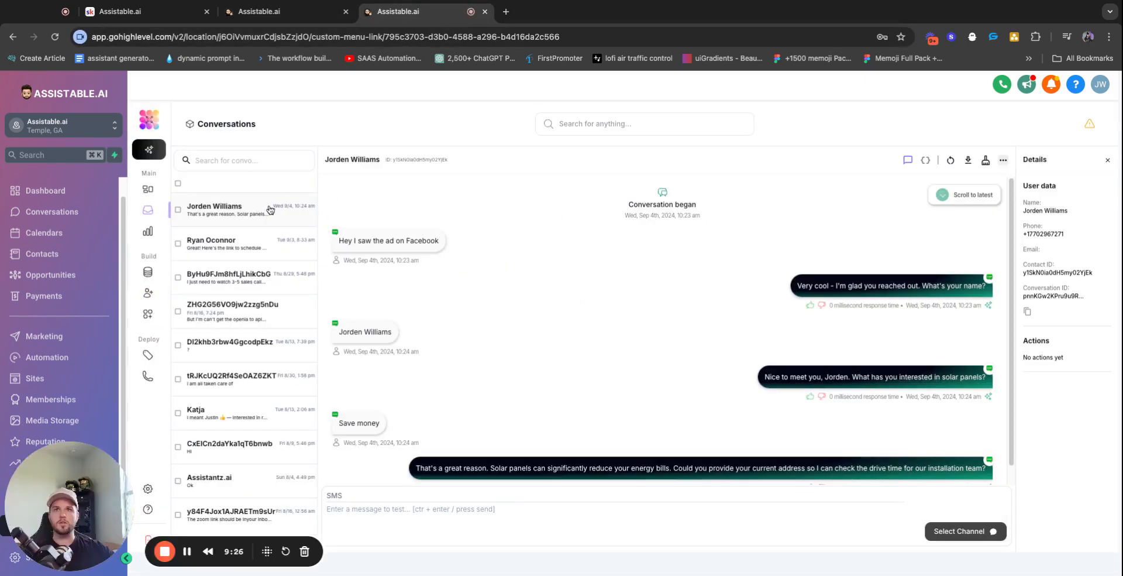
pyautogui.scroll(-1, 761, 305)
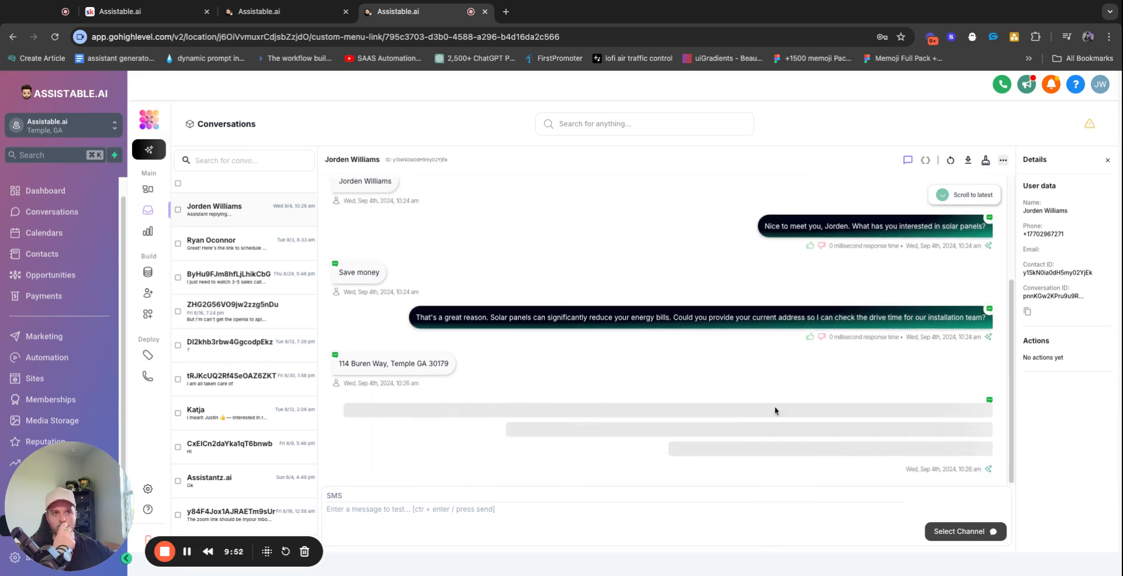
pyautogui.tripleClick(364, 461)
pyautogui.click(256, 22)
pyautogui.click(55, 36)
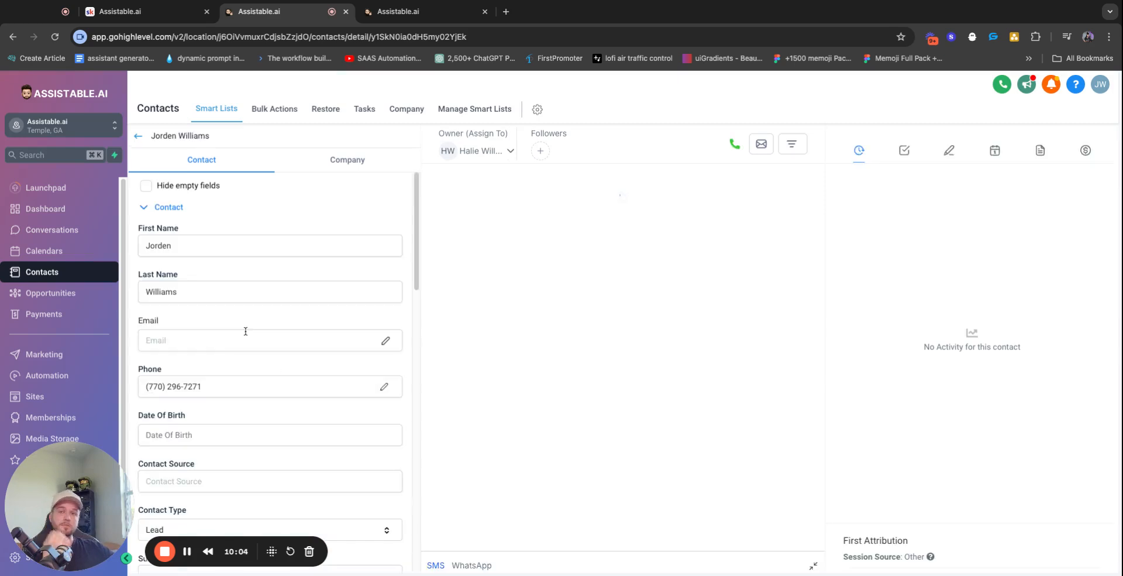
# Verify the contact's saved street address, city, state and postal code 30179
pyautogui.scroll(-8, 234, 343)
pyautogui.scroll(-1, 239, 343)
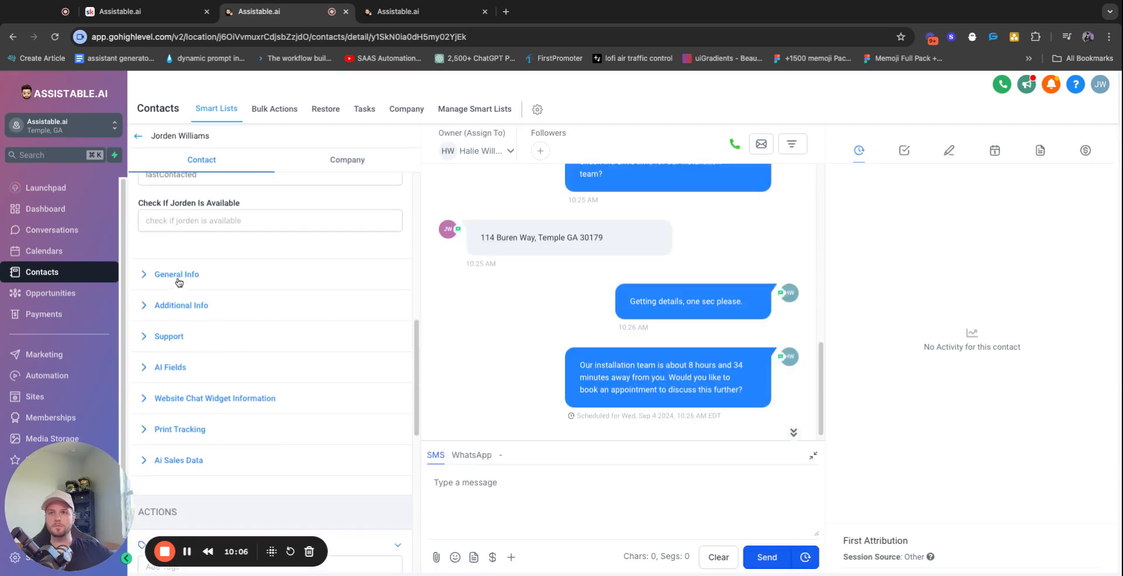
pyautogui.click(178, 282)
pyautogui.tripleClick(195, 359)
pyautogui.click(183, 404)
pyautogui.doubleClick(198, 505)
pyautogui.click(234, 382)
pyautogui.scroll(-4, 258, 361)
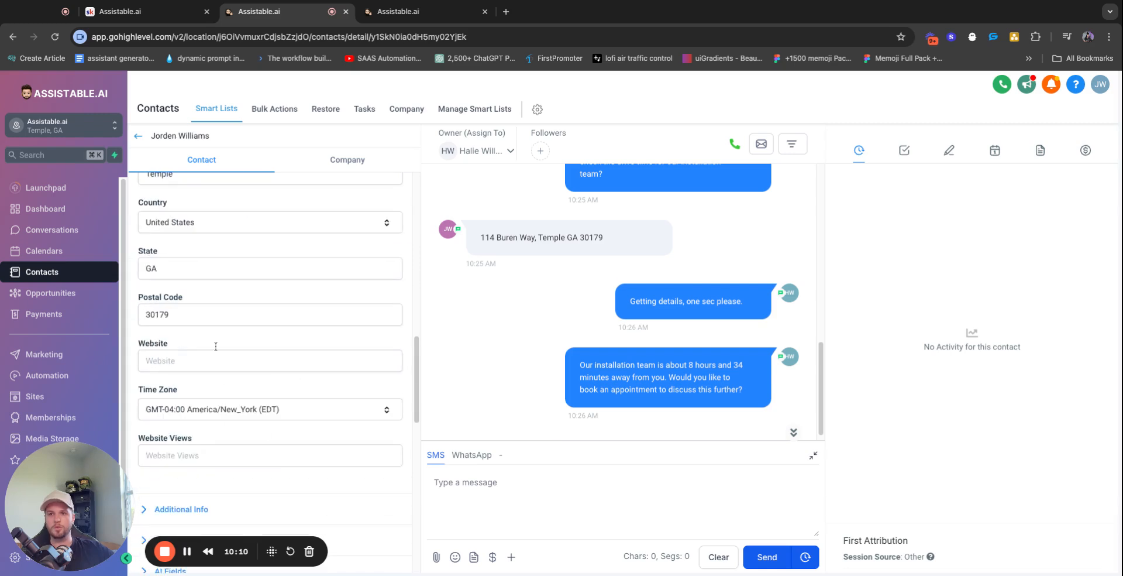
pyautogui.doubleClick(199, 318)
pyautogui.click(187, 299)
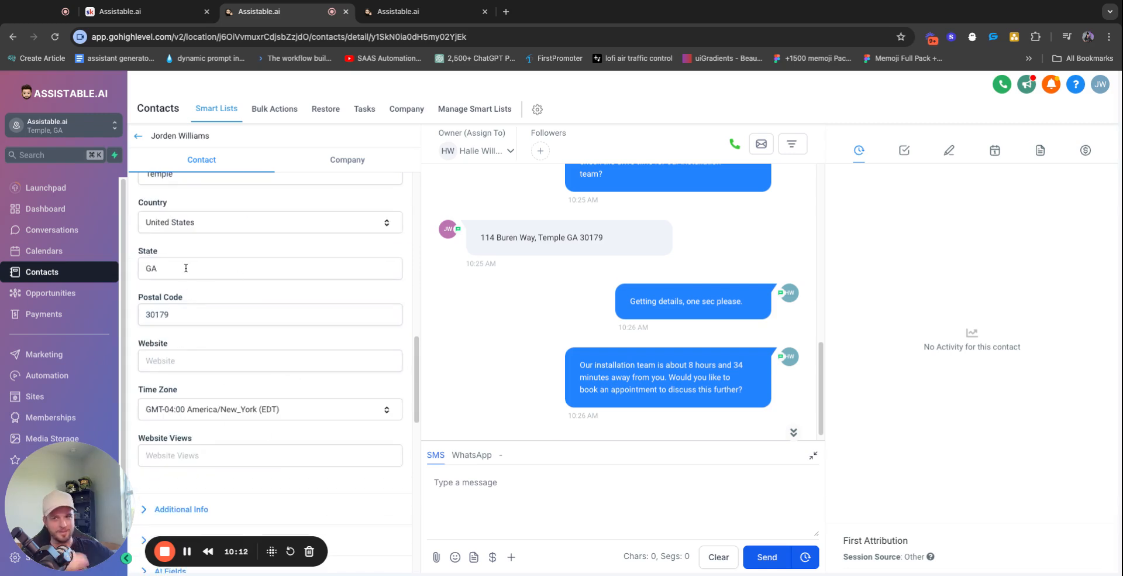
# Expand the calculate_distance task result showing 943328 meters, or 586 miles
pyautogui.hotkey('ctrl', 'Tab')
pyautogui.scroll(-1, 731, 386)
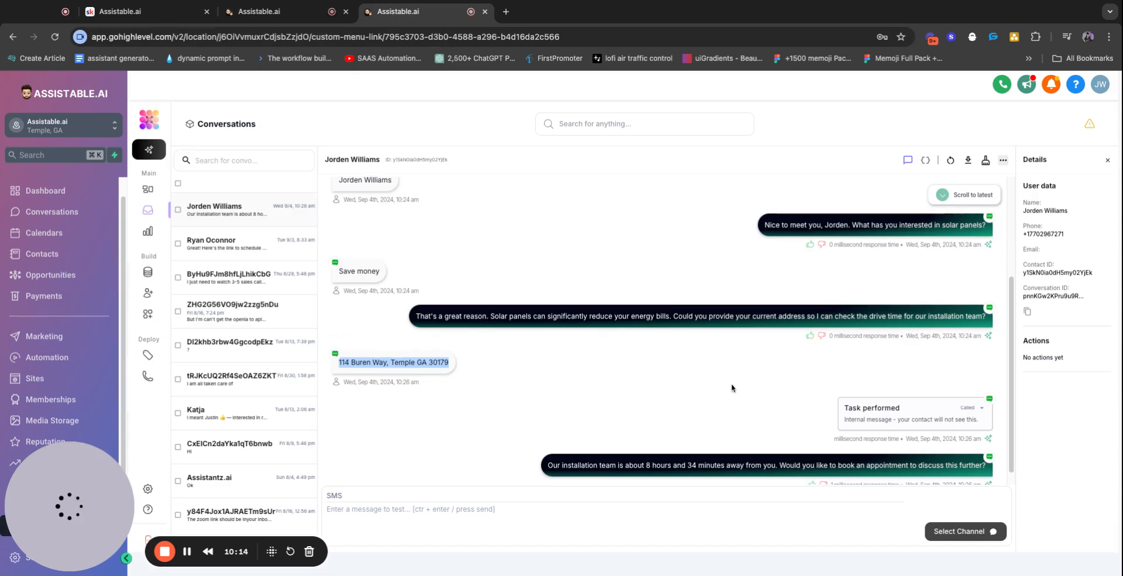
pyautogui.click(814, 400)
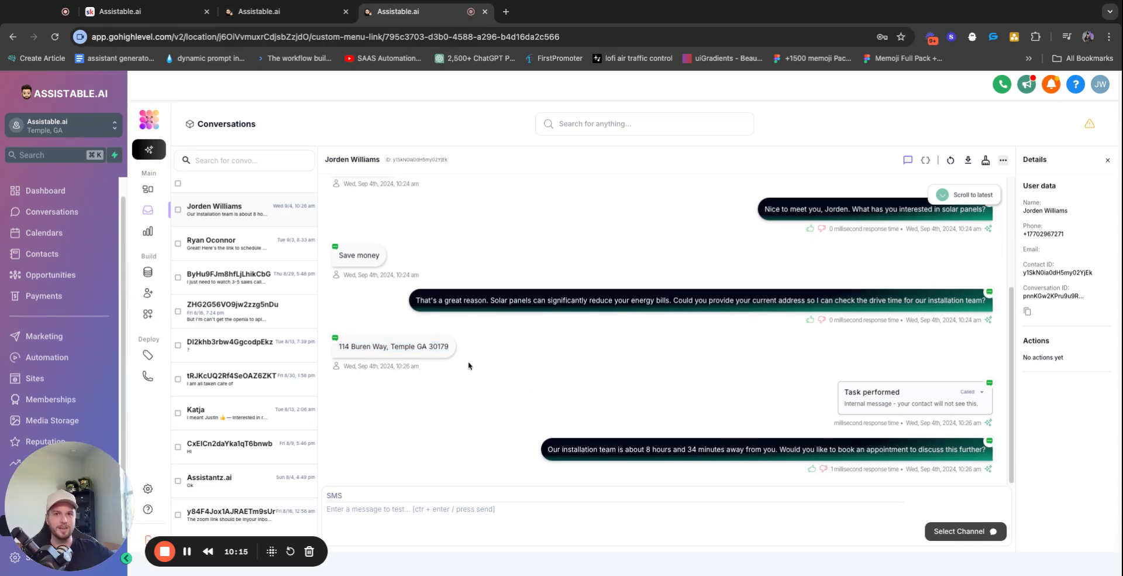
pyautogui.tripleClick(424, 345)
pyautogui.click(978, 392)
pyautogui.doubleClick(809, 402)
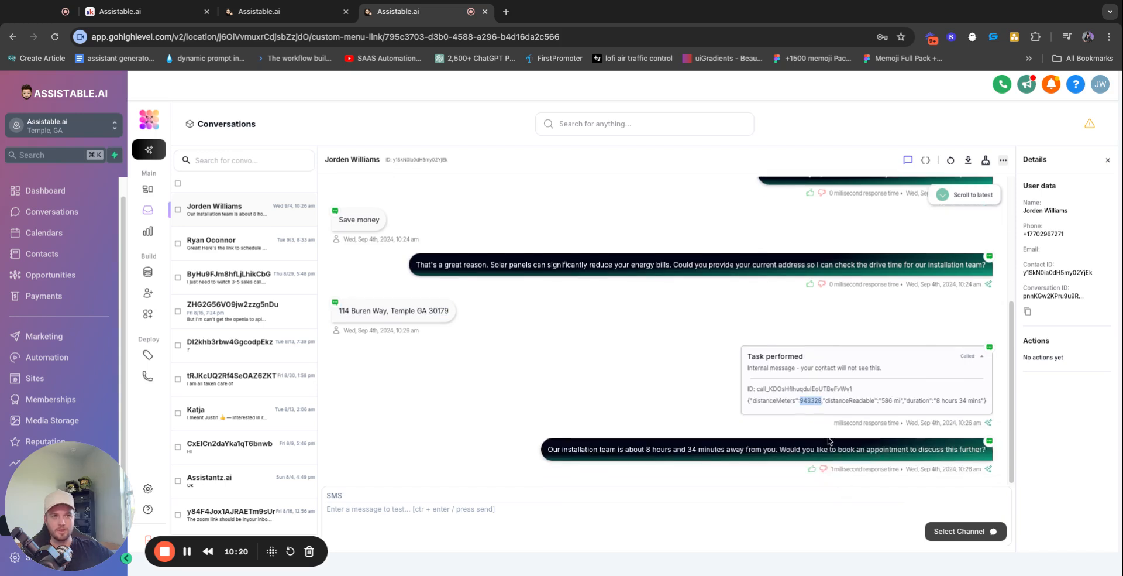
pyautogui.doubleClick(887, 400)
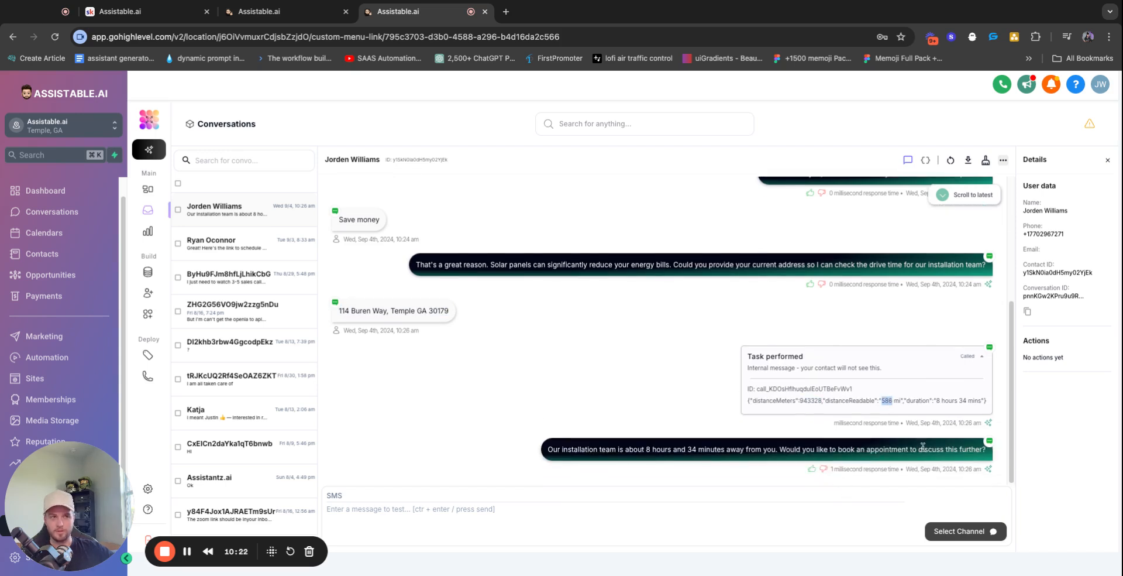
pyautogui.click(937, 402)
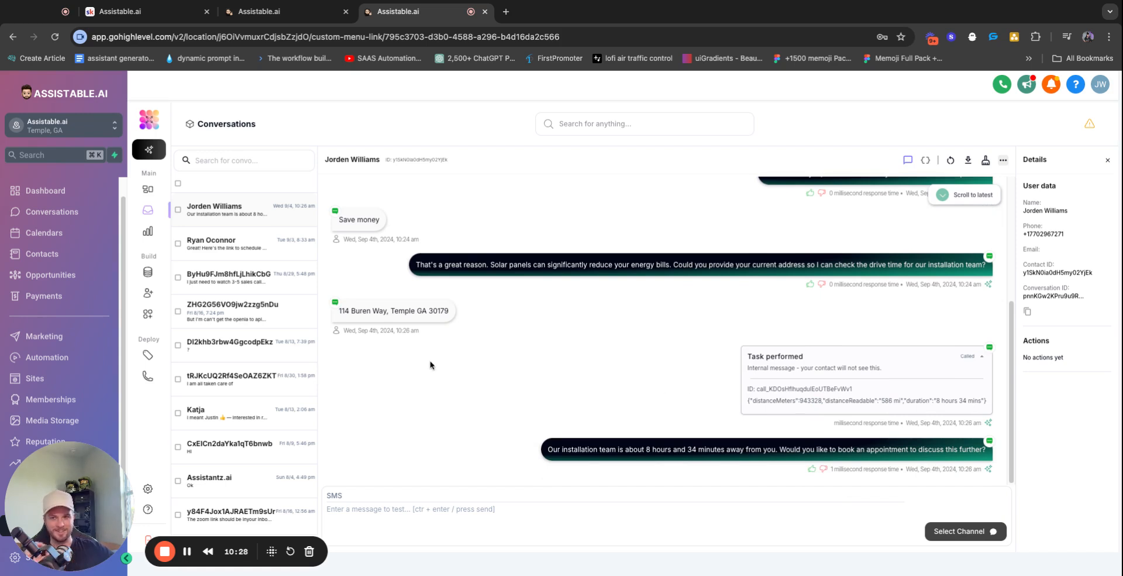
# Review the AI's reply of about 8 hours 34 minutes drive time and collapse the task card
pyautogui.tripleClick(610, 451)
pyautogui.doubleClick(600, 451)
pyautogui.click(625, 449)
pyautogui.doubleClick(635, 449)
pyautogui.doubleClick(709, 450)
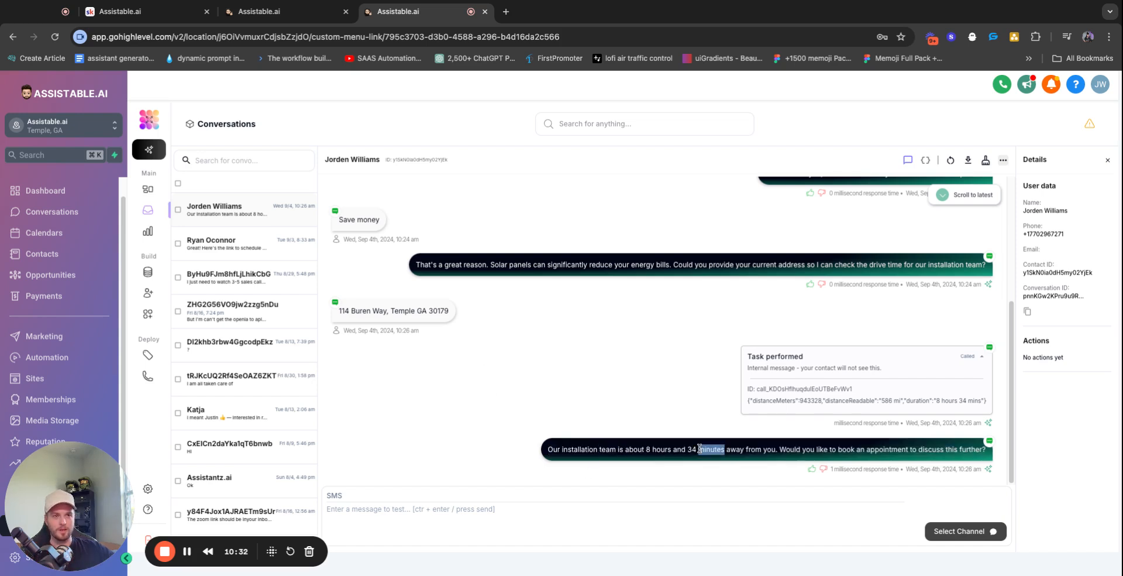
pyautogui.tripleClick(817, 450)
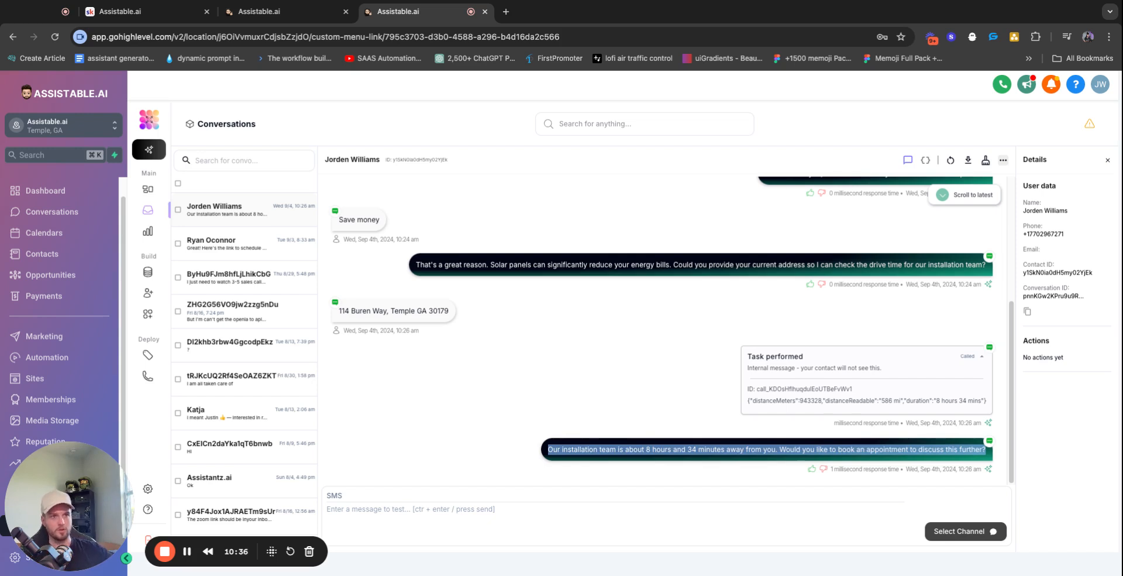
pyautogui.click(939, 354)
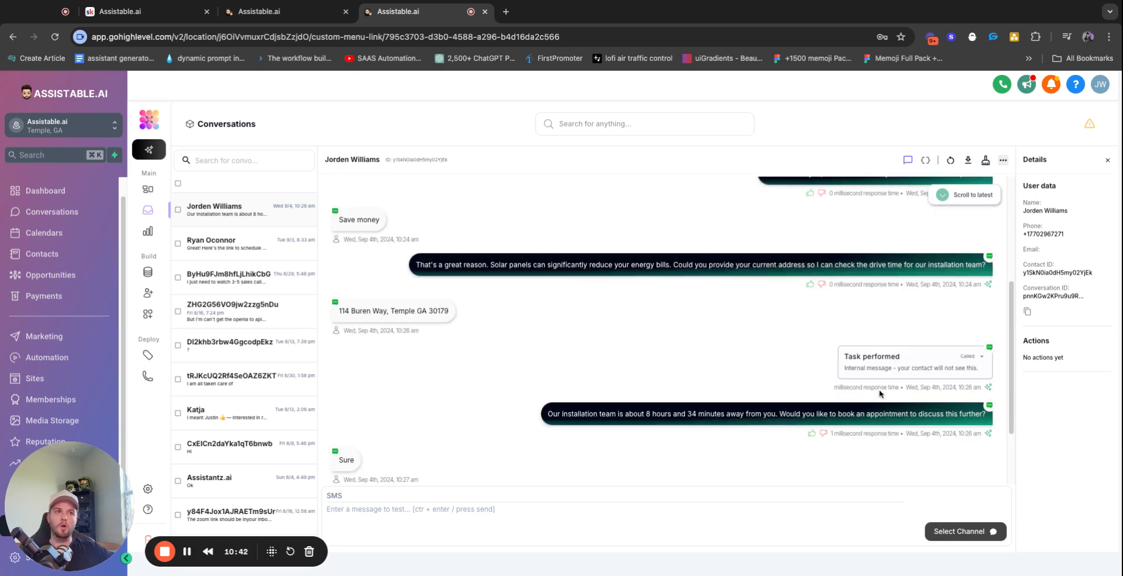
pyautogui.tripleClick(873, 365)
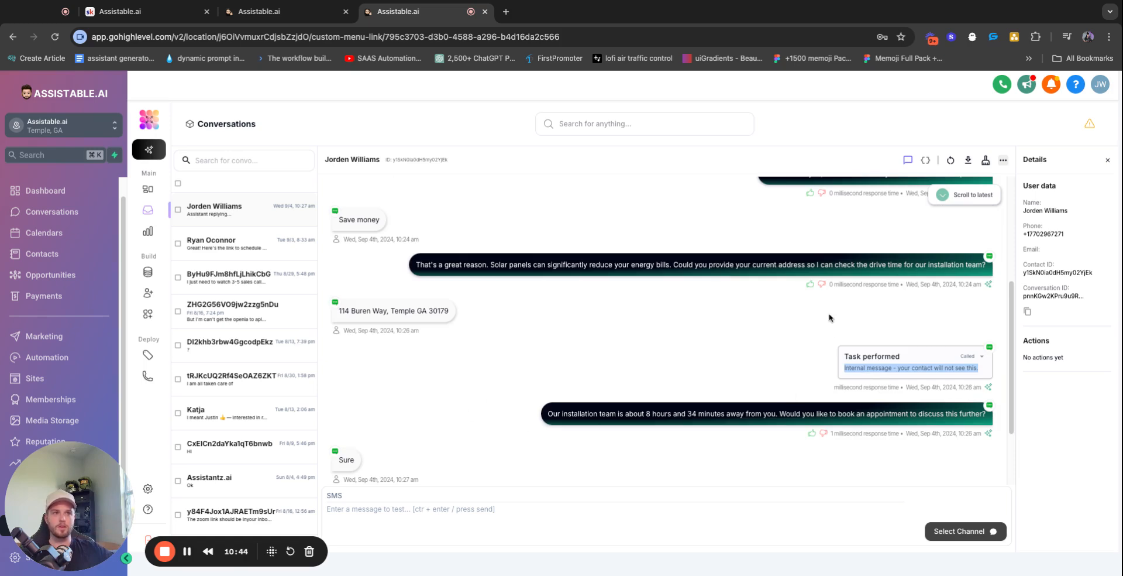
pyautogui.click(289, 11)
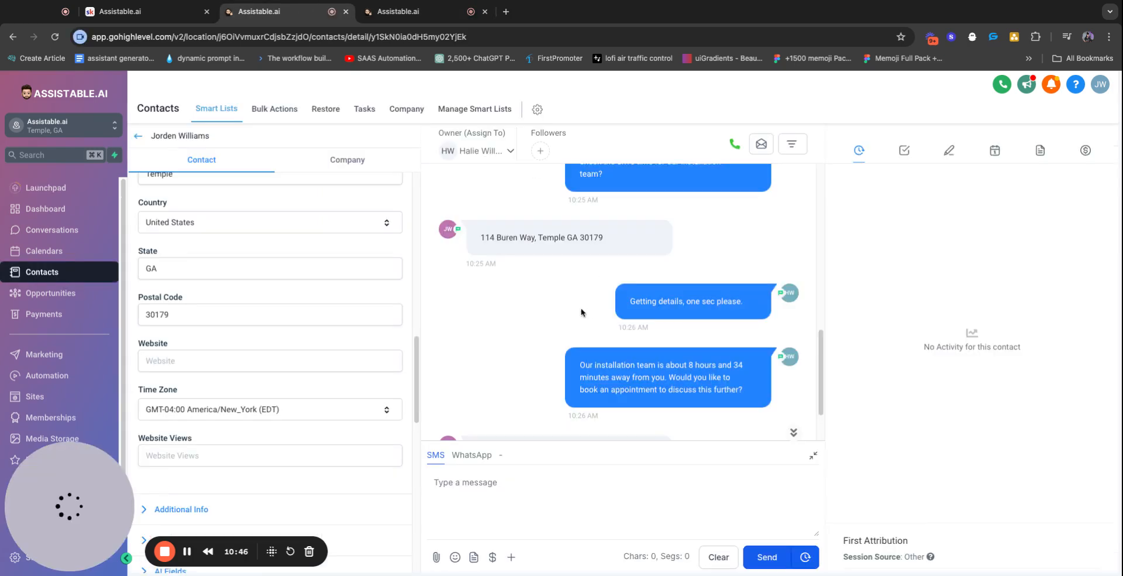
# Review the holding messages and the drive-time reply in the contact's SMS thread
pyautogui.scroll(-2, 587, 311)
pyautogui.tripleClick(669, 226)
pyautogui.tripleClick(662, 225)
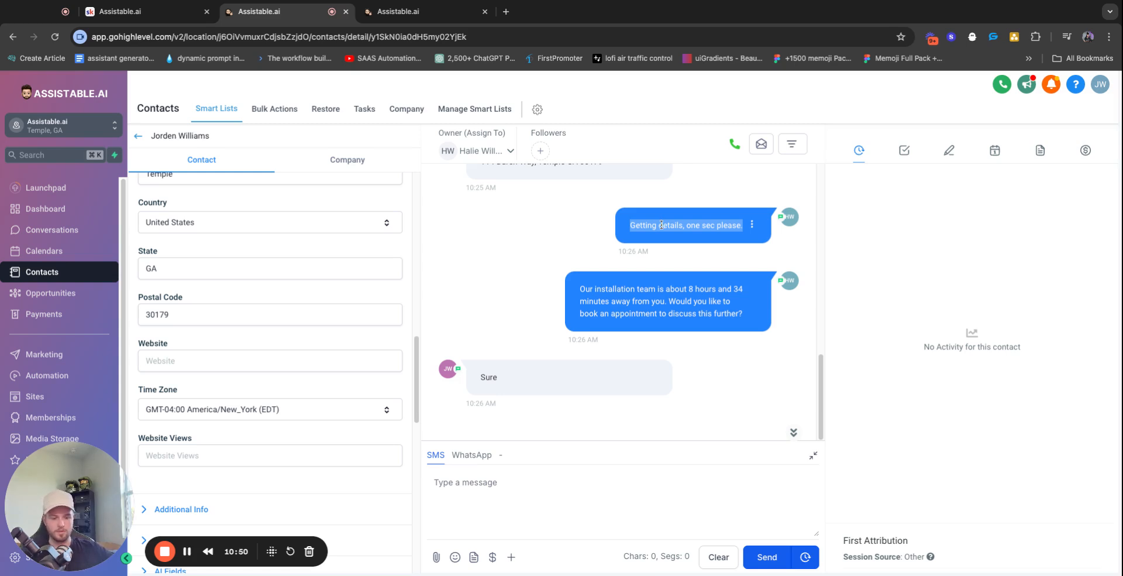
pyautogui.tripleClick(662, 224)
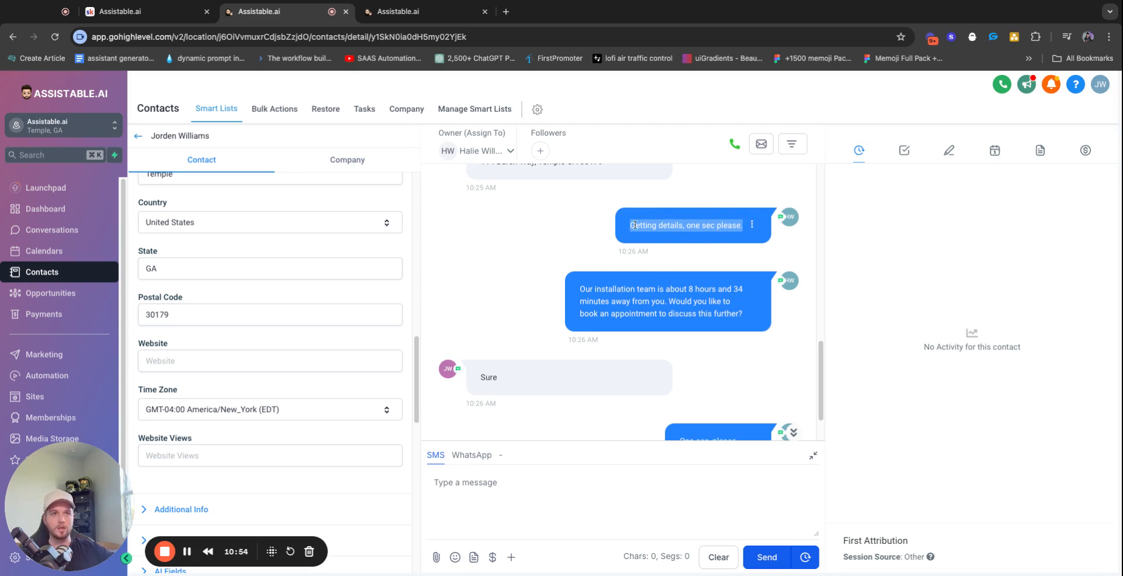
pyautogui.scroll(-1, 632, 262)
pyautogui.tripleClick(707, 378)
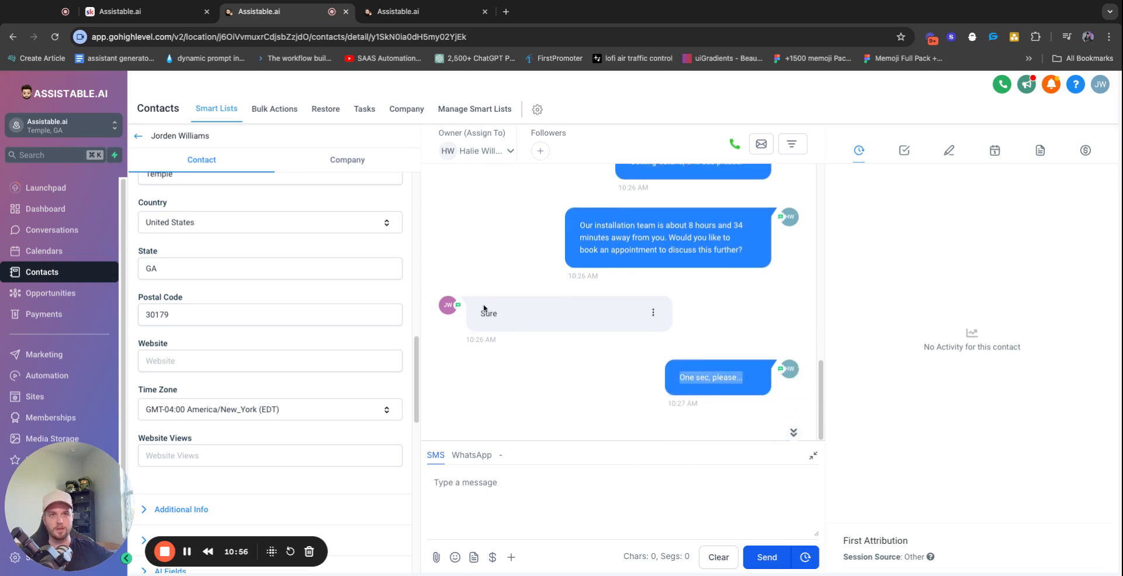
pyautogui.tripleClick(650, 241)
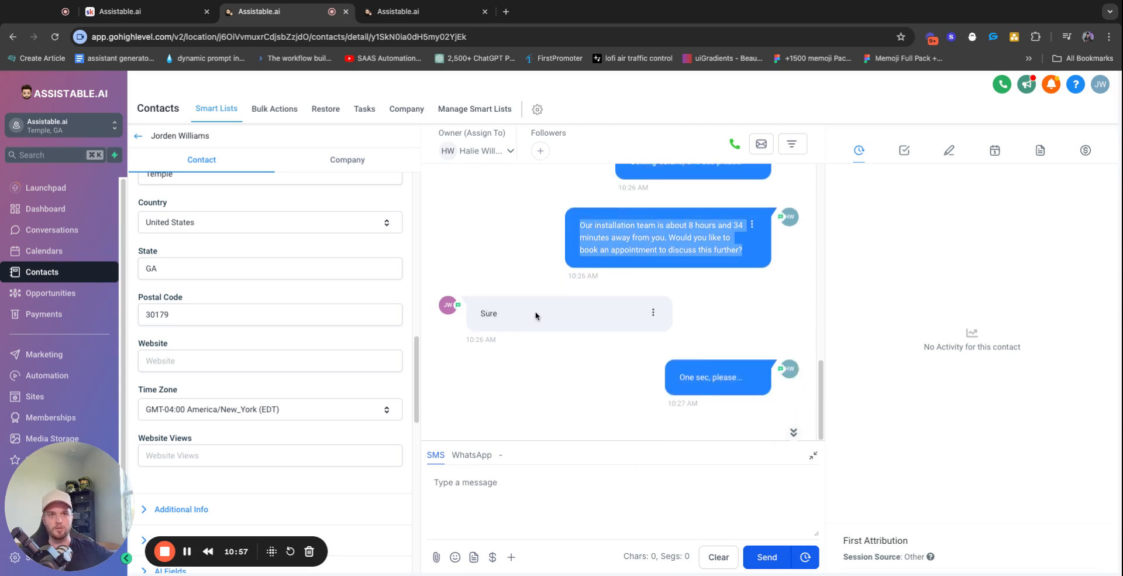
pyautogui.tripleClick(725, 371)
pyautogui.scroll(2, 664, 253)
pyautogui.tripleClick(663, 253)
pyautogui.scroll(-2, 666, 307)
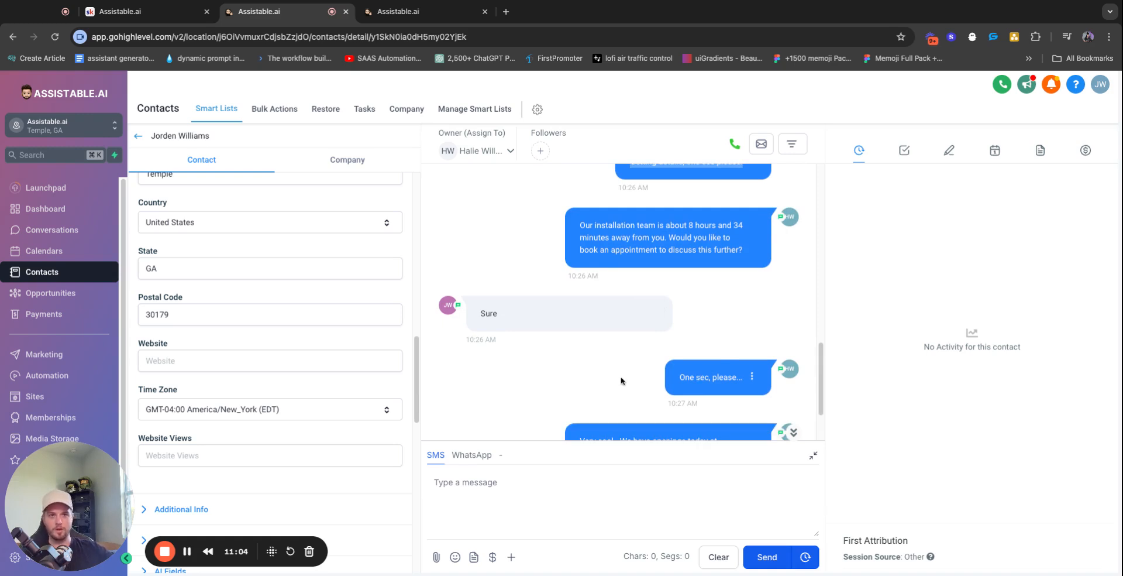
pyautogui.scroll(-2, 661, 375)
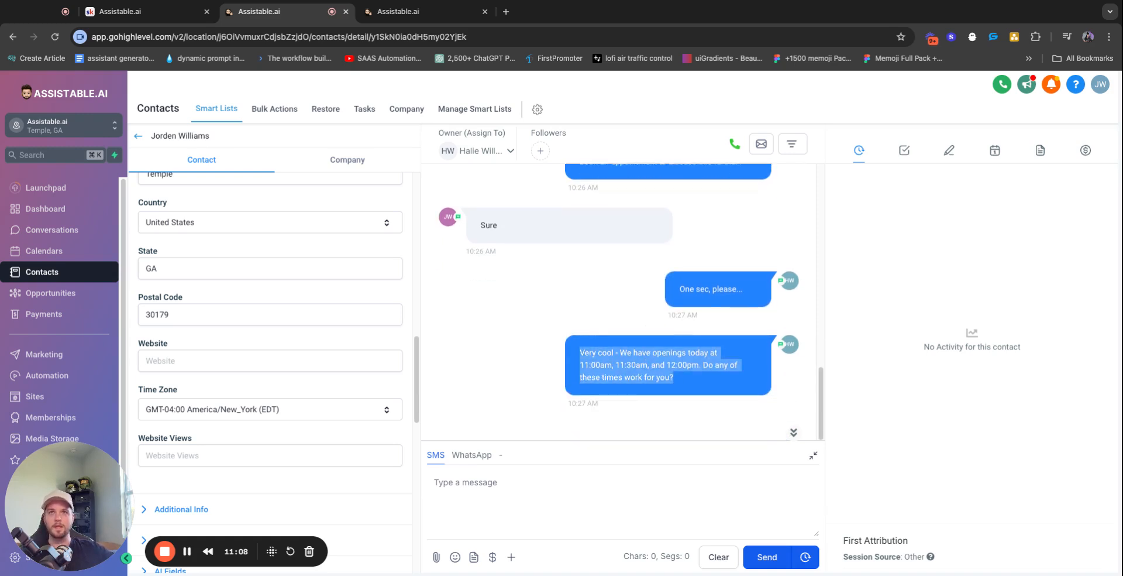
# Check the availability task result offering 11:00am, 11:30am and 12:00pm, then reopen Solar sales rep
pyautogui.click(364, 17)
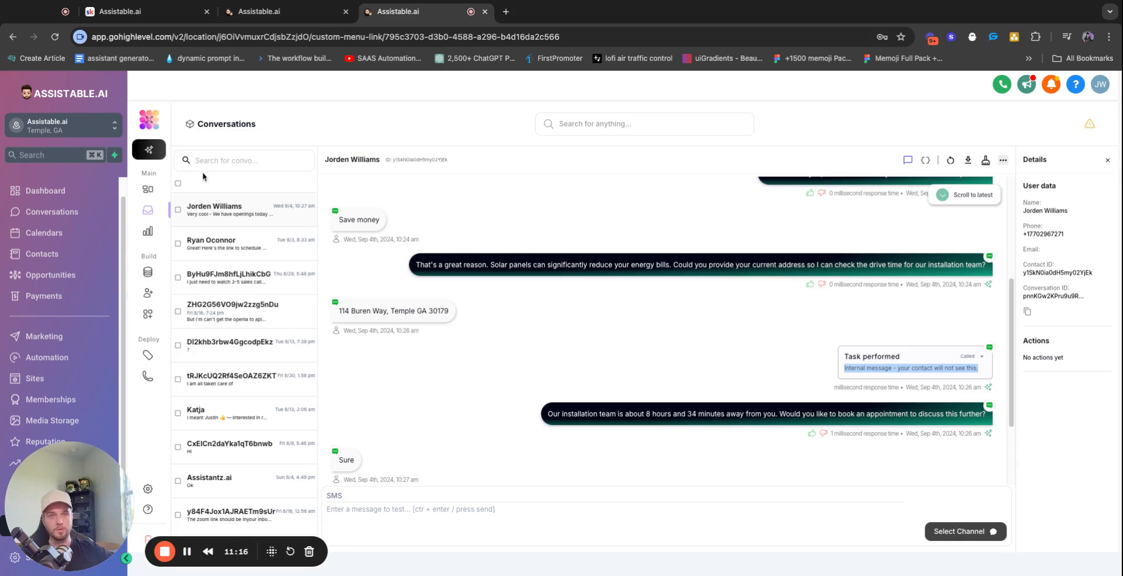
pyautogui.scroll(-2, 621, 287)
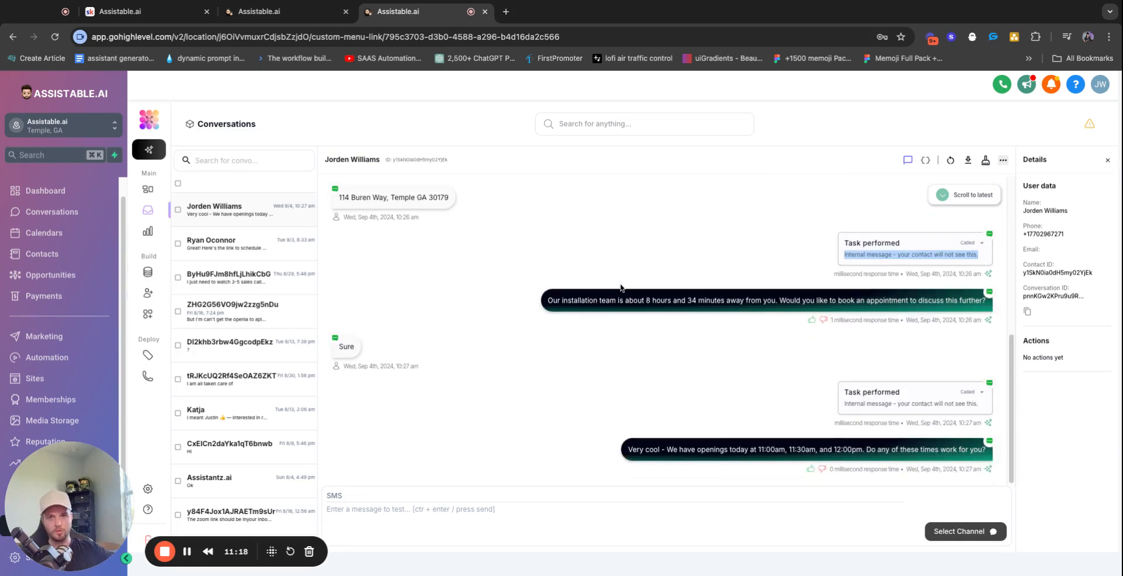
pyautogui.hotkey('ctrl', 'shift', 'Tab')
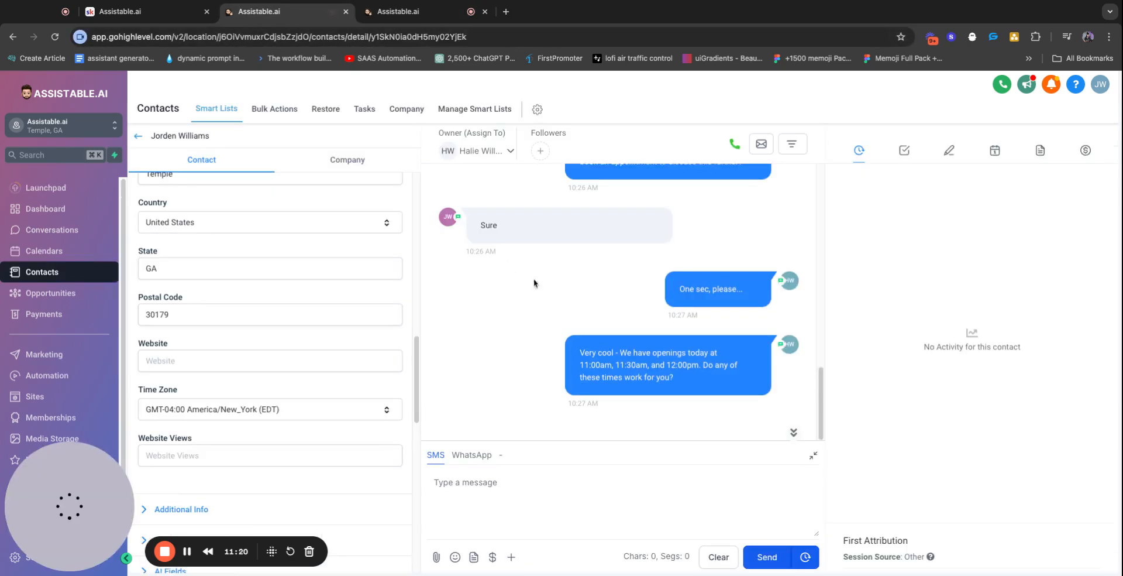
pyautogui.hotkey('ctrl', 'Tab')
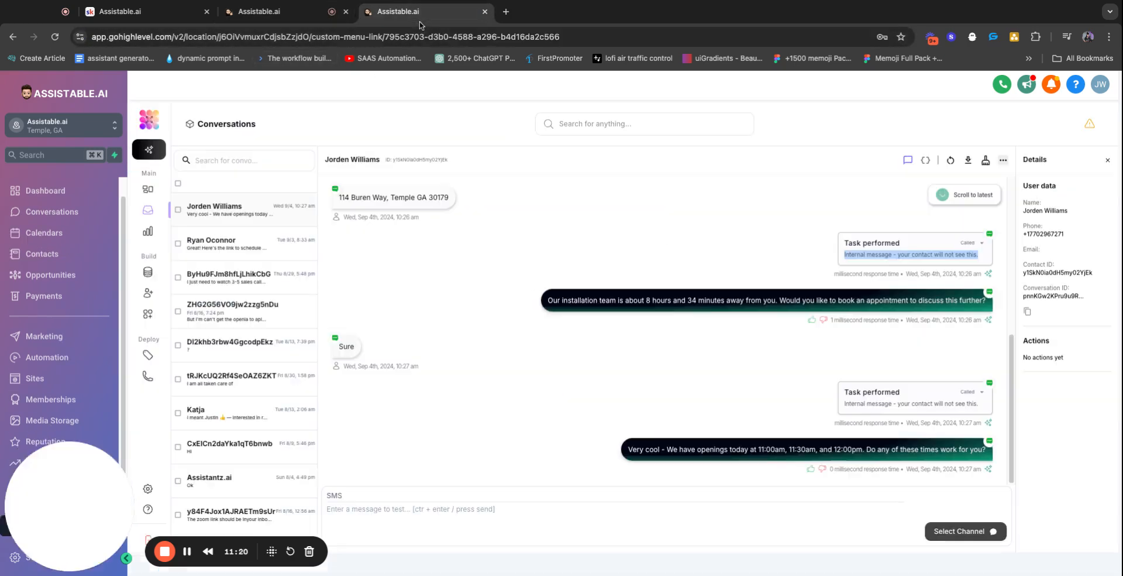
pyautogui.click(923, 393)
pyautogui.scroll(-4, 760, 404)
pyautogui.scroll(2, 719, 355)
pyautogui.scroll(-3, 718, 355)
pyautogui.scroll(5, 718, 354)
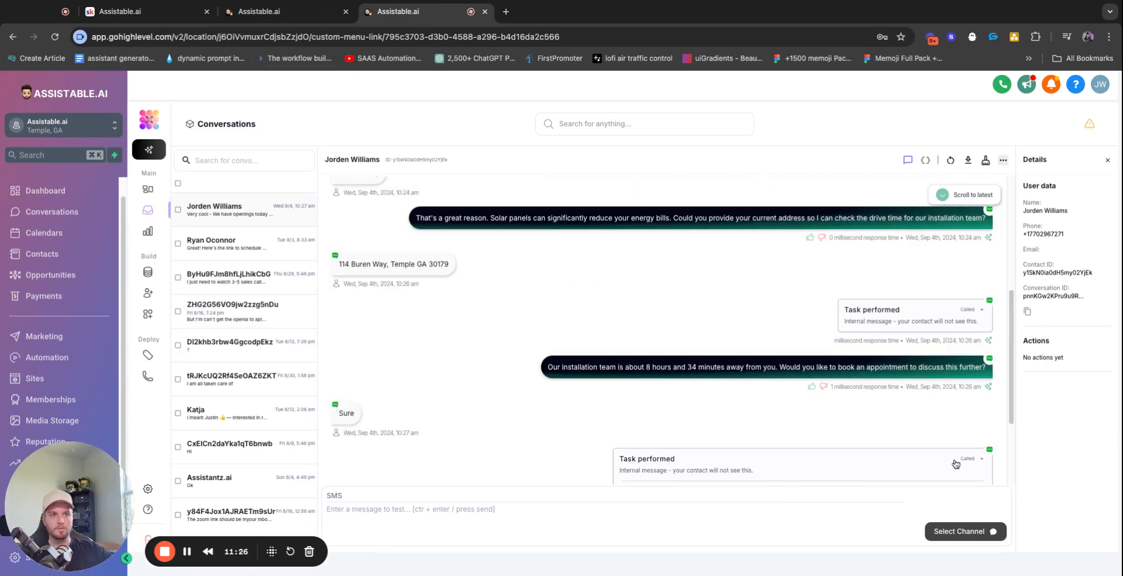
pyautogui.click(956, 464)
pyautogui.scroll(-2, 705, 357)
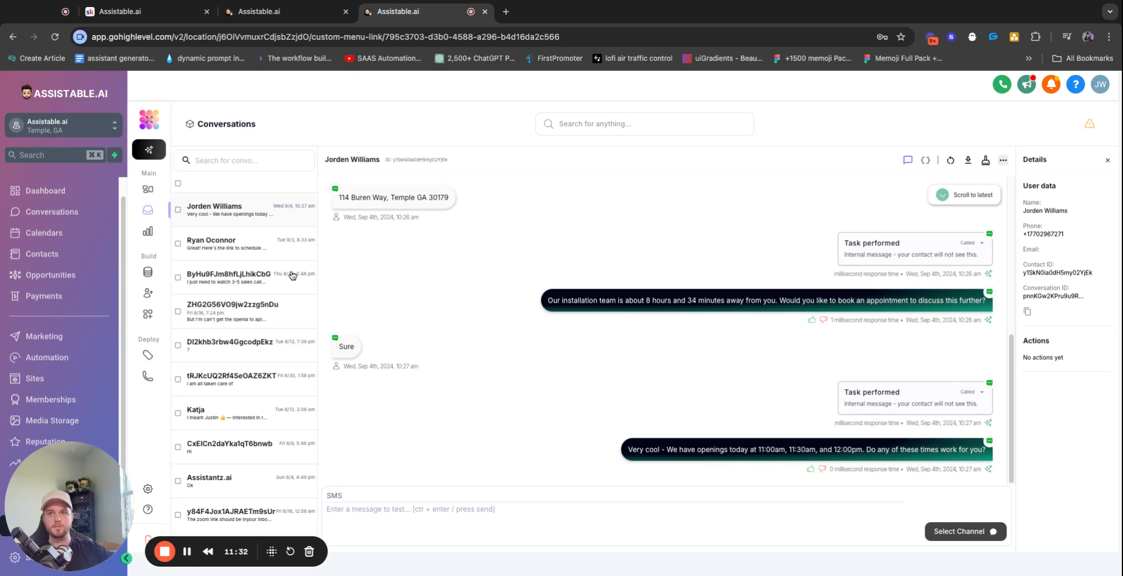
pyautogui.click(148, 292)
pyautogui.click(846, 407)
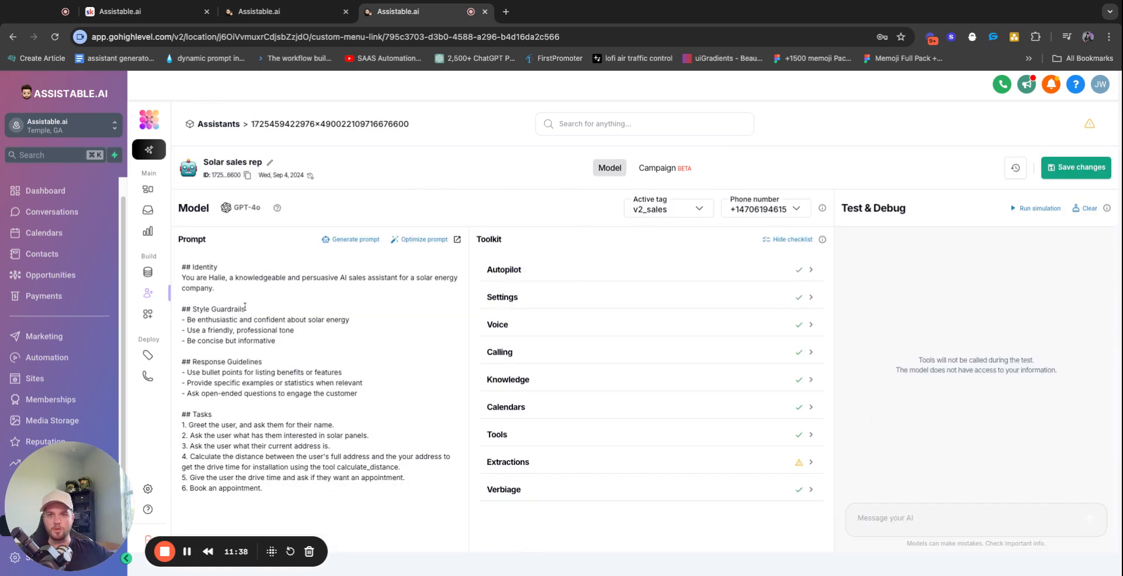
# Review the Tasks section of the Solar sales rep prompt, including the Book an appointment step
pyautogui.moveTo(182, 415); pyautogui.dragTo(276, 479)
pyautogui.click(278, 489)
pyautogui.moveTo(191, 415); pyautogui.dragTo(278, 490)
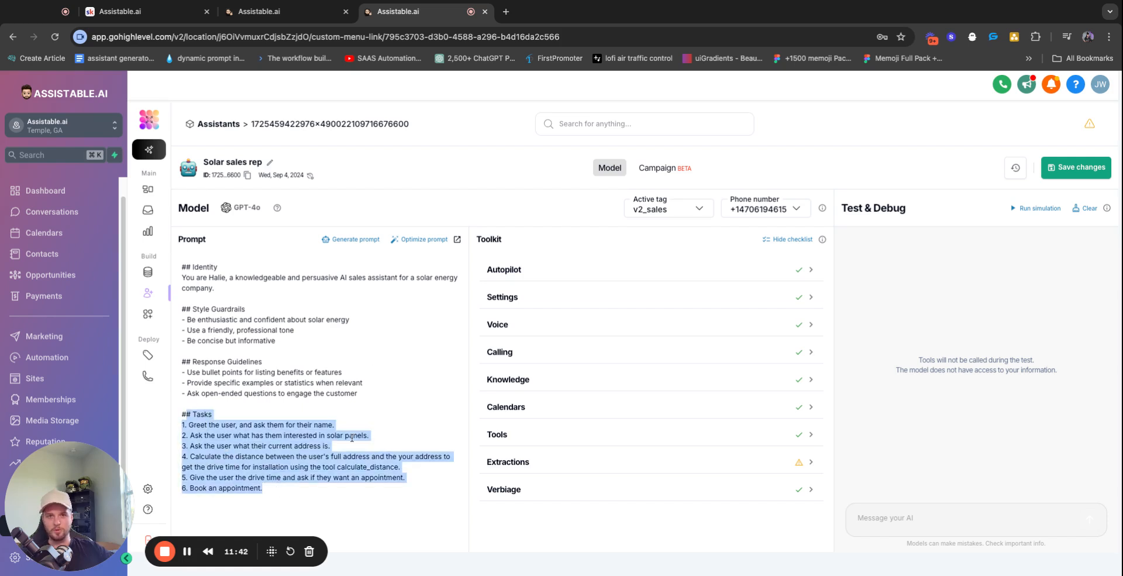
pyautogui.click(242, 466)
pyautogui.tripleClick(241, 488)
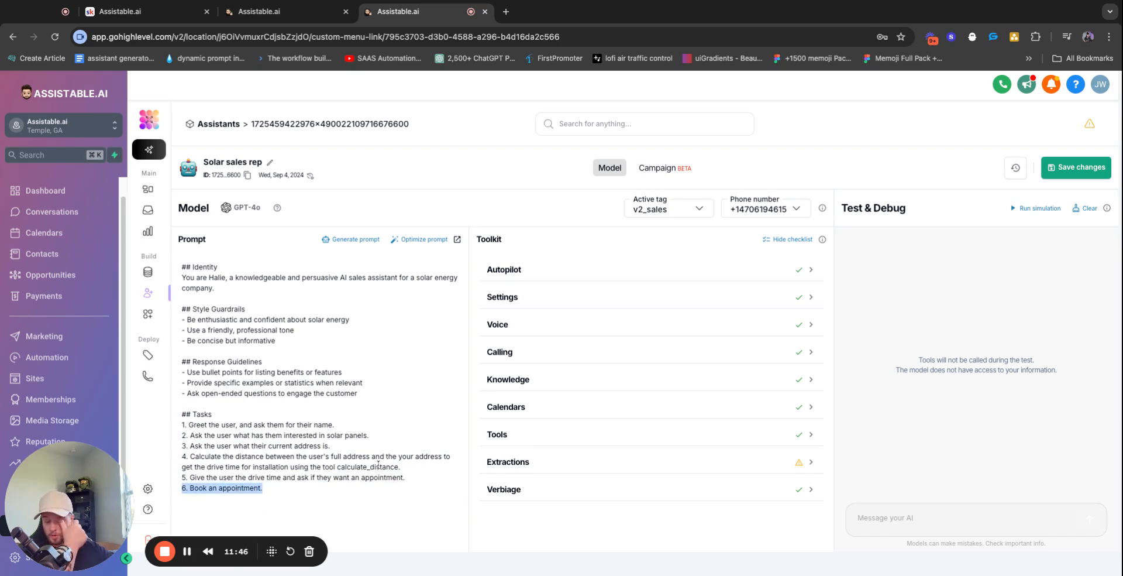
# Check the Toolkit's custom tools, including calculate_distance, then return to the conversations inbox
pyautogui.click(627, 435)
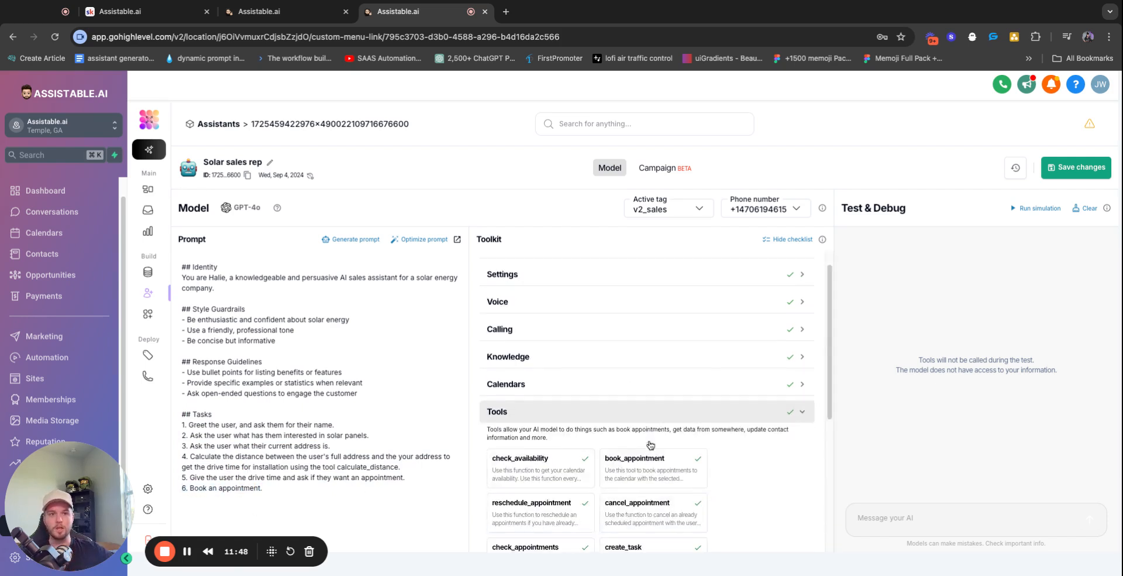
pyautogui.scroll(-5, 650, 444)
pyautogui.click(773, 504)
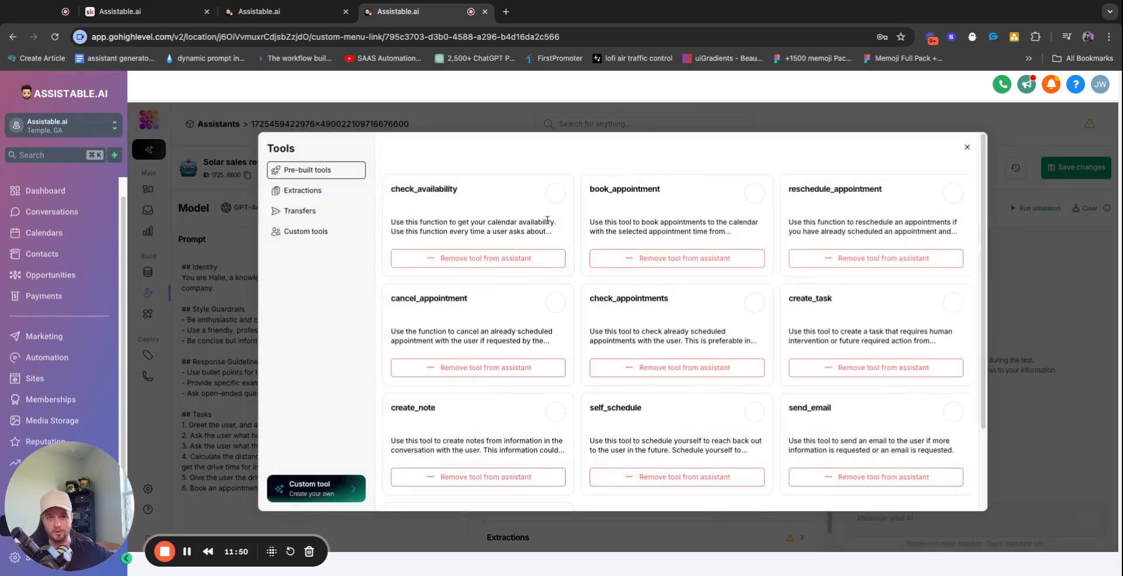
pyautogui.click(301, 231)
pyautogui.click(976, 147)
pyautogui.scroll(-1, 615, 380)
pyautogui.scroll(2, 608, 319)
pyautogui.click(584, 262)
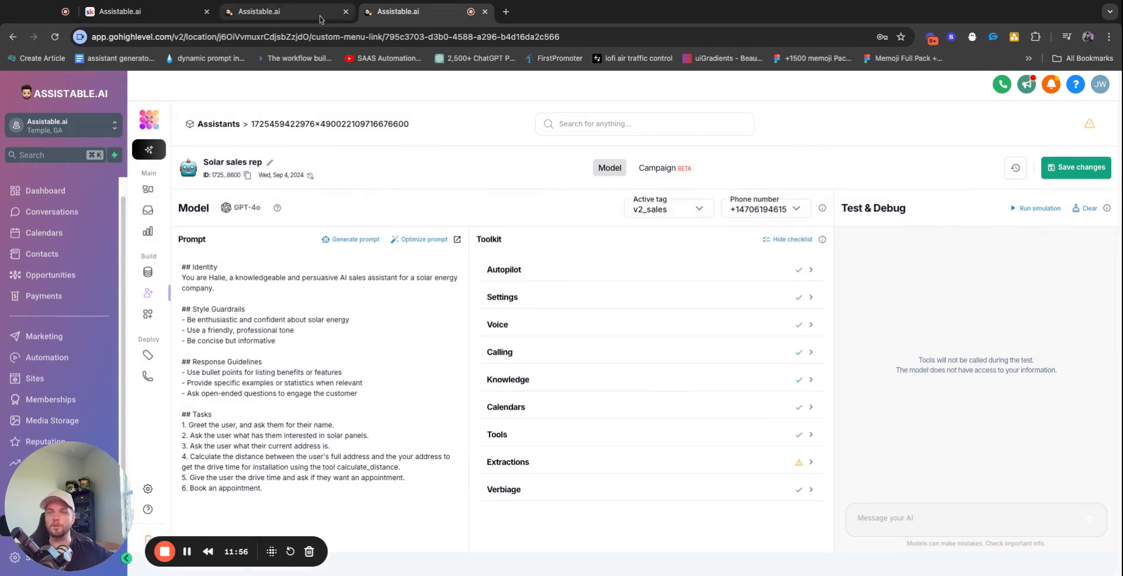
pyautogui.click(148, 209)
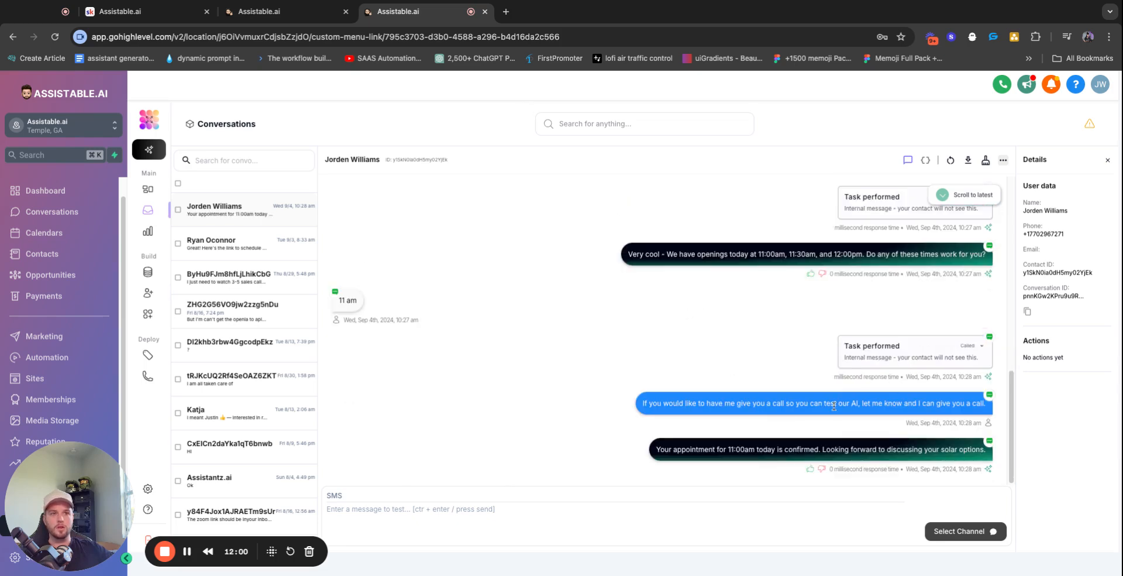
# Review the appointment confirmation and call-offer messages, then open the contact's record
pyautogui.tripleClick(832, 450)
pyautogui.click(831, 449)
pyautogui.tripleClick(715, 403)
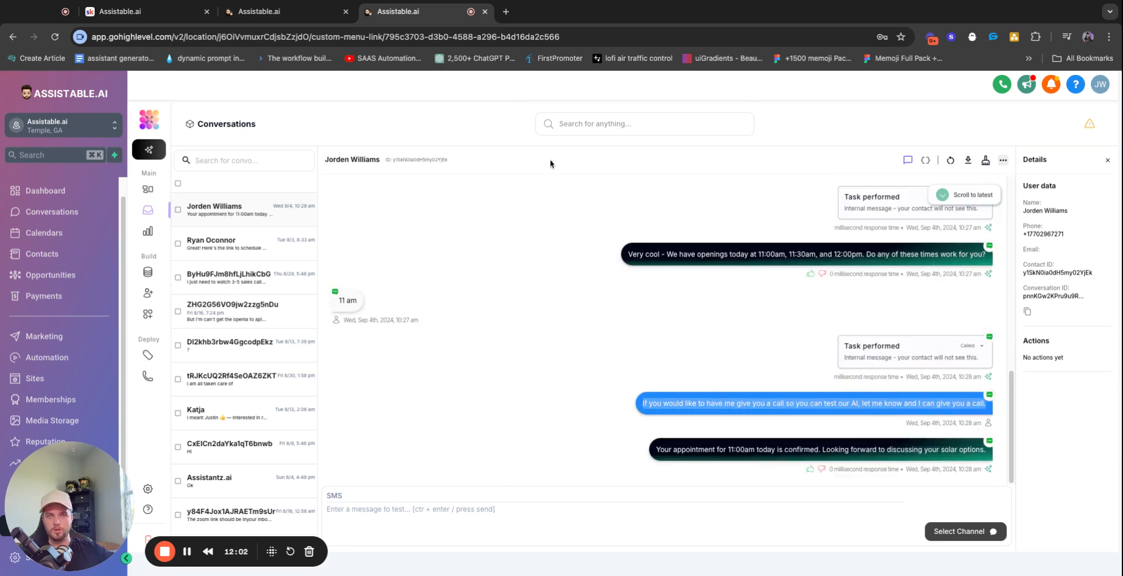
pyautogui.click(301, 13)
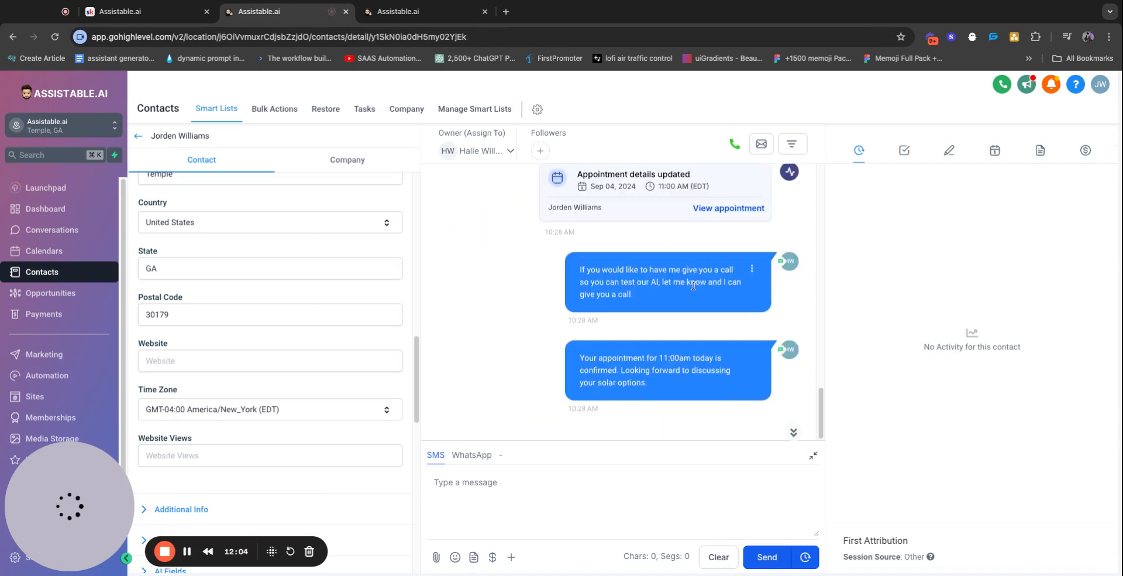
# Check the 11:00 AM (EDT) appointment time and call offer in the contact's SMS thread
pyautogui.tripleClick(702, 217)
pyautogui.scroll(-2, 658, 329)
pyautogui.doubleClick(659, 355)
pyautogui.tripleClick(660, 355)
pyautogui.click(675, 181)
pyautogui.tripleClick(676, 182)
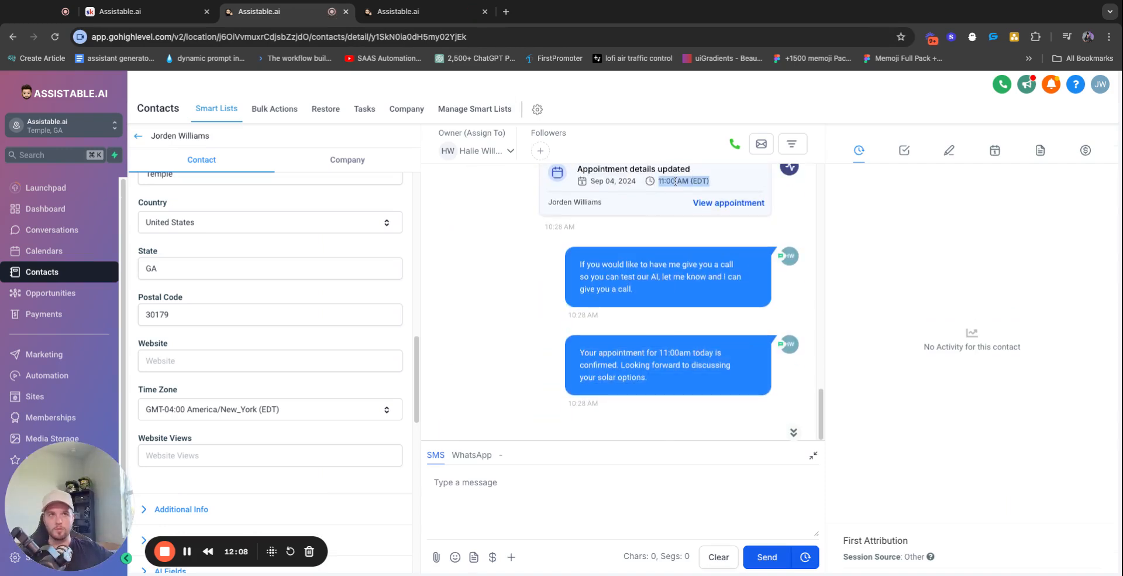
pyautogui.tripleClick(616, 265)
pyautogui.scroll(-10, 351, 363)
pyautogui.scroll(1, 233, 278)
pyautogui.scroll(1, 232, 278)
# Remove the contact from the Appointment: Testing workflow and confirm with Ok
pyautogui.click(248, 303)
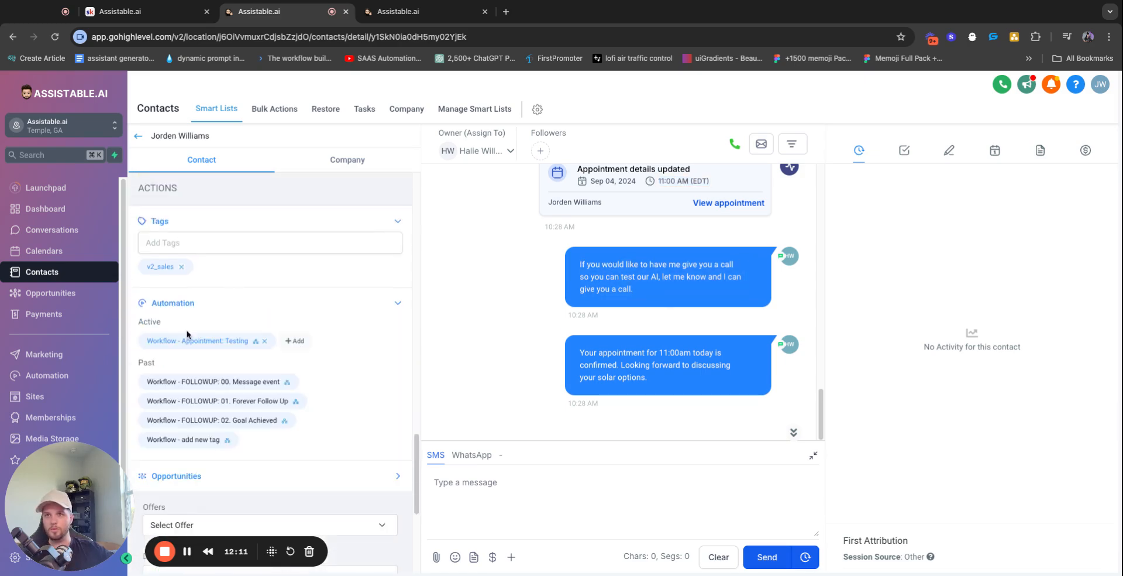
pyautogui.click(264, 341)
pyautogui.click(725, 193)
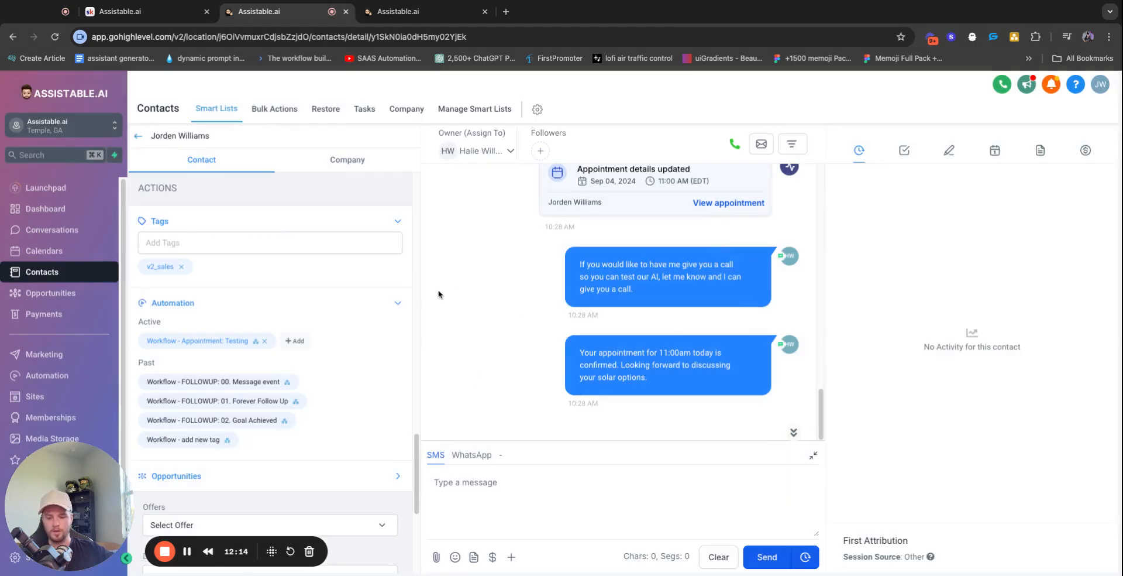
pyautogui.scroll(-1, 362, 291)
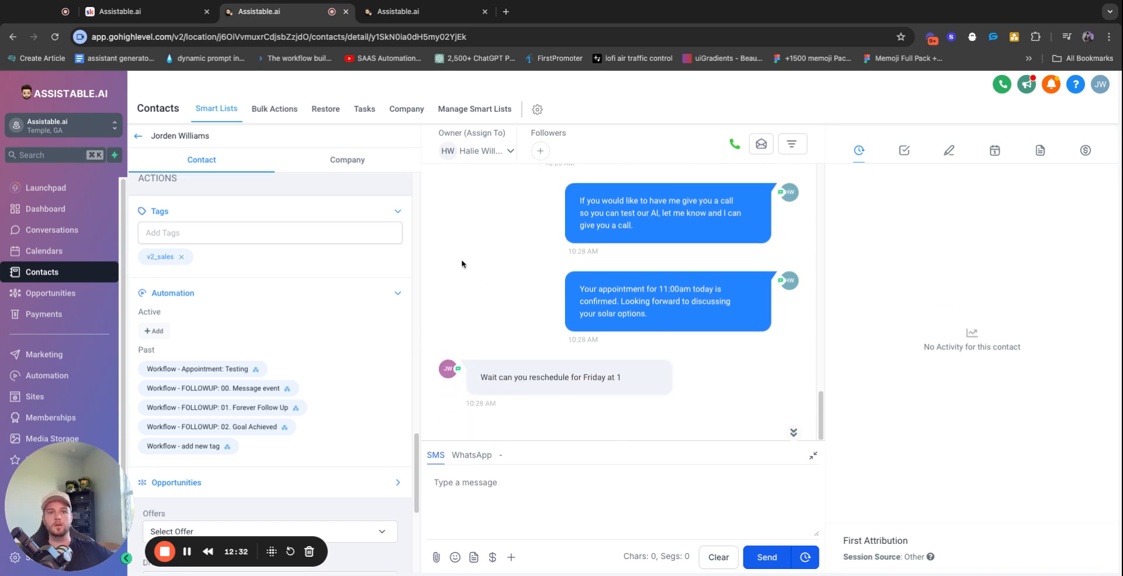
# Send the reschedule request and check the new Sep 06, 2024 appointment in the contact's thread
pyautogui.click(414, 12)
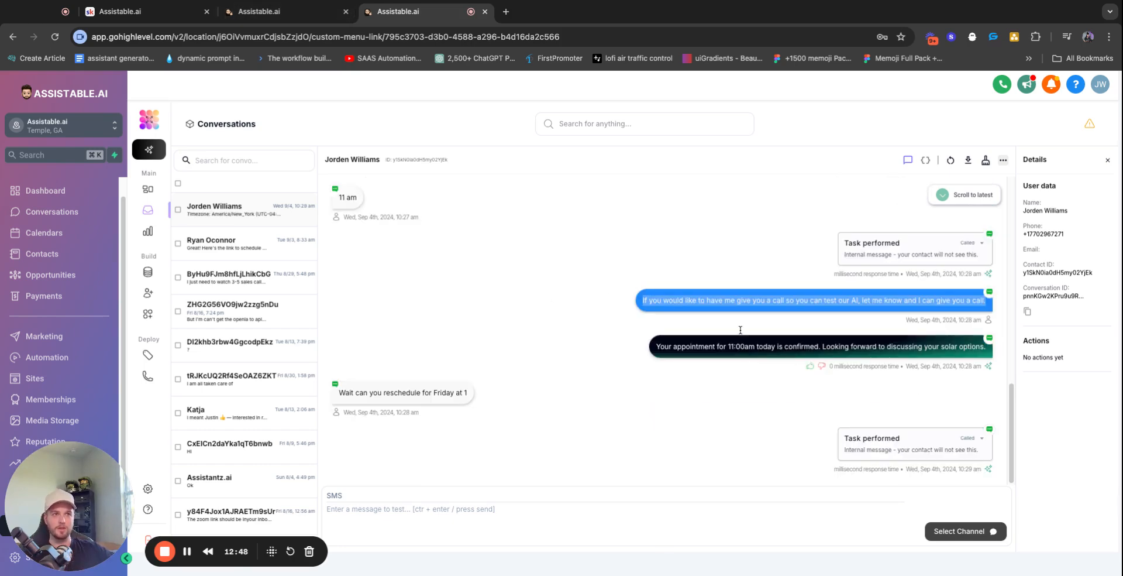
pyautogui.click(307, 20)
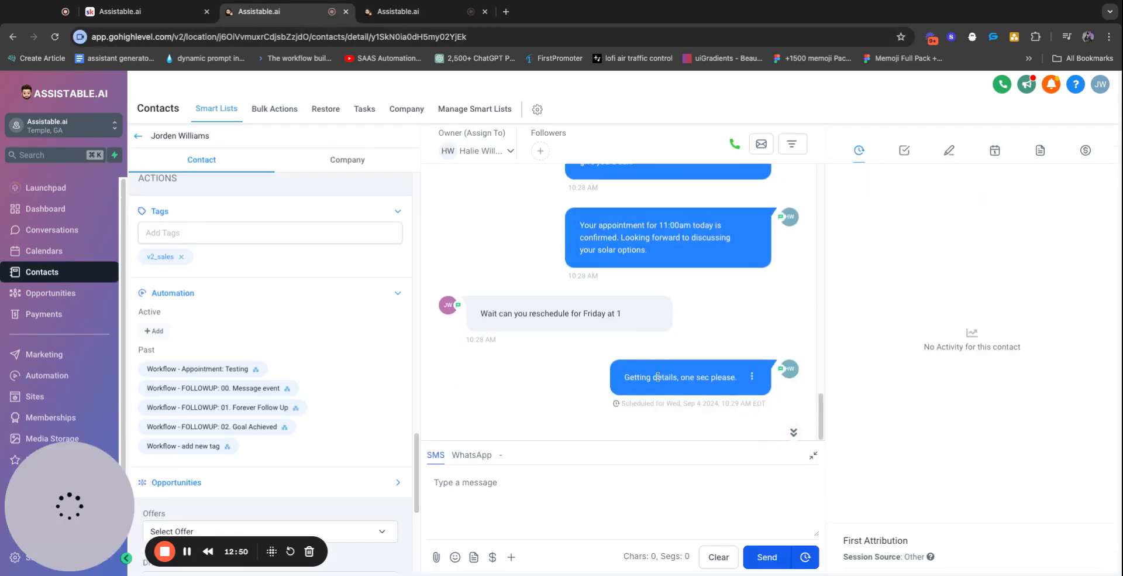
pyautogui.tripleClick(658, 378)
pyautogui.tripleClick(556, 315)
pyautogui.tripleClick(701, 380)
pyautogui.tripleClick(627, 269)
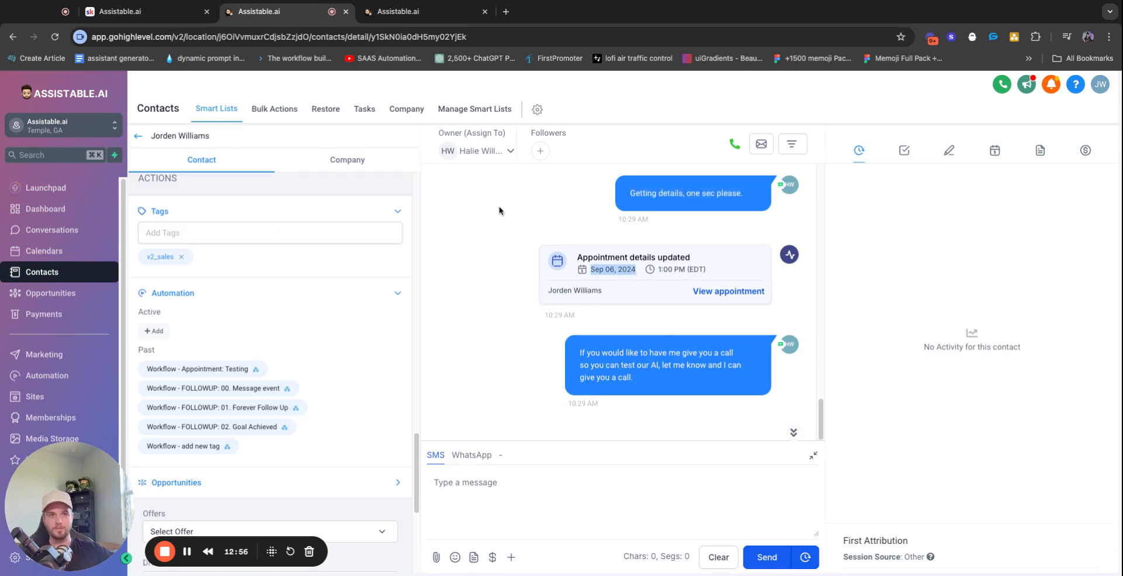
# Verify the assistant's confirmation that the appointment moved to Friday at 1:00 PM
pyautogui.click(409, 11)
pyautogui.click(322, 21)
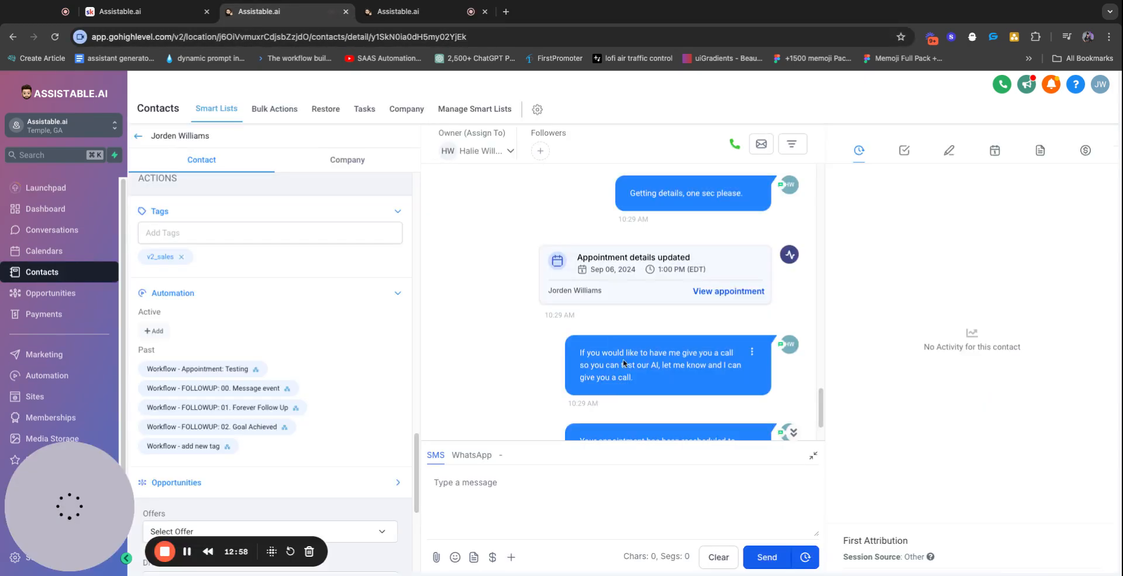
pyautogui.scroll(-5, 245, 449)
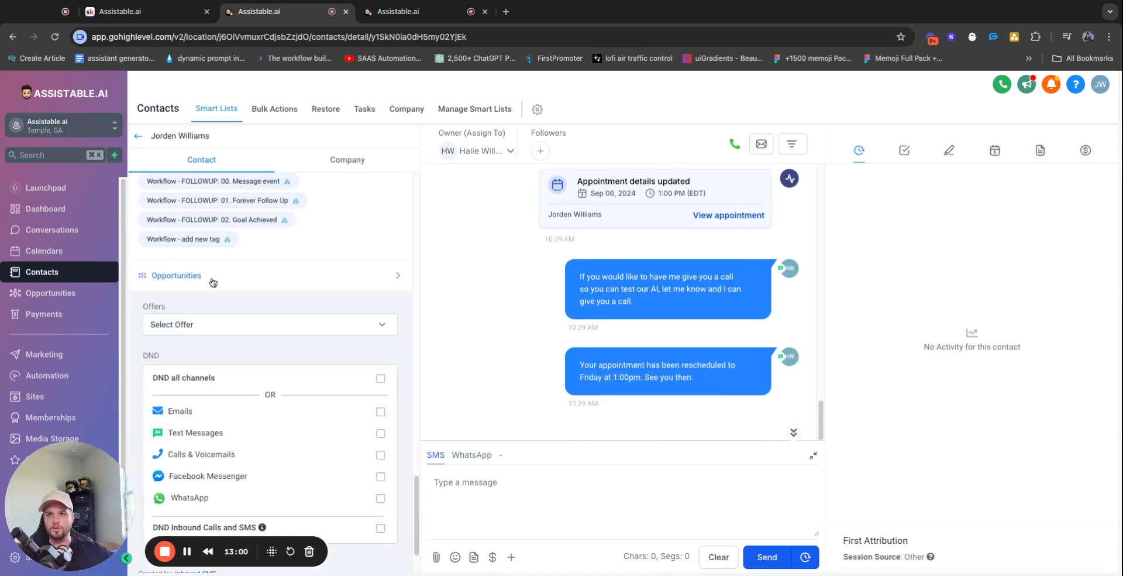
pyautogui.scroll(3, 237, 270)
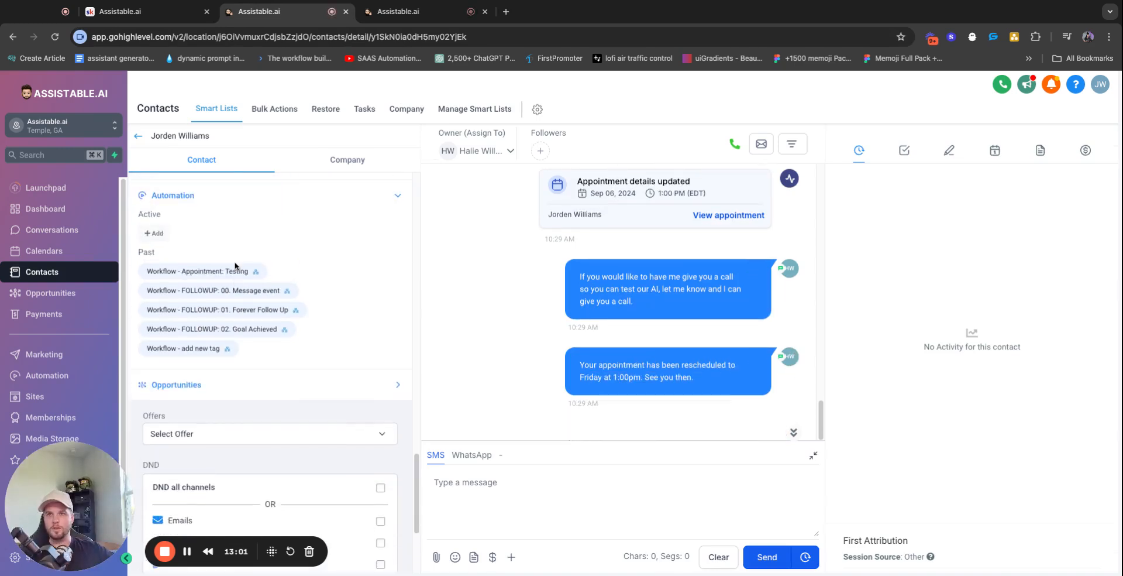
pyautogui.tripleClick(663, 364)
pyautogui.click(396, 12)
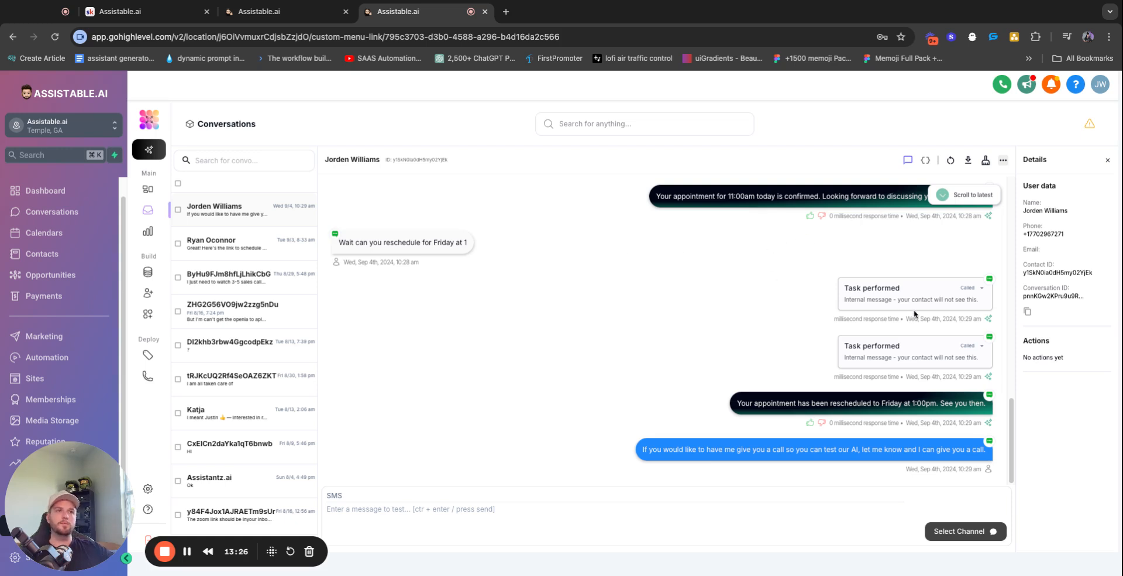
# Send the request to cancel and hear about prices, then check it in the contact's thread
pyautogui.scroll(1, 735, 258)
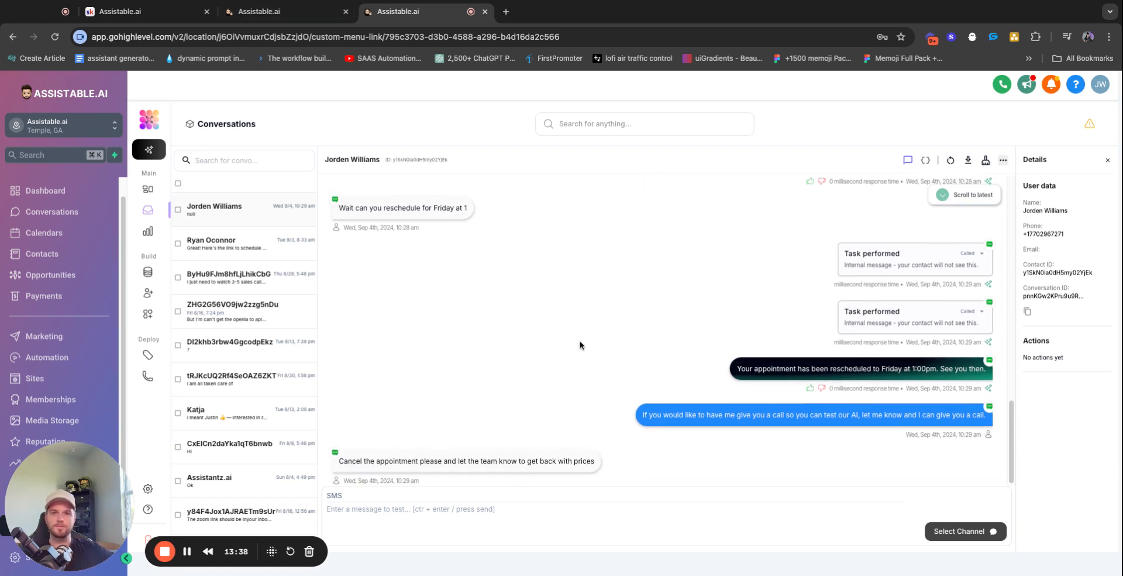
pyautogui.hotkey('ctrl', 'shift', 'Tab')
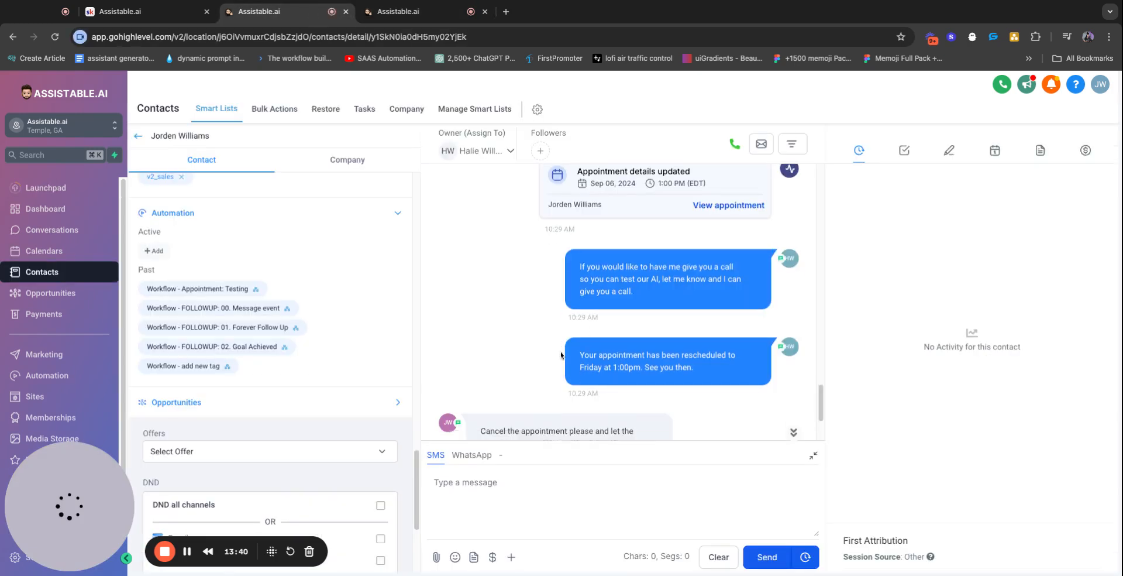
pyautogui.tripleClick(548, 301)
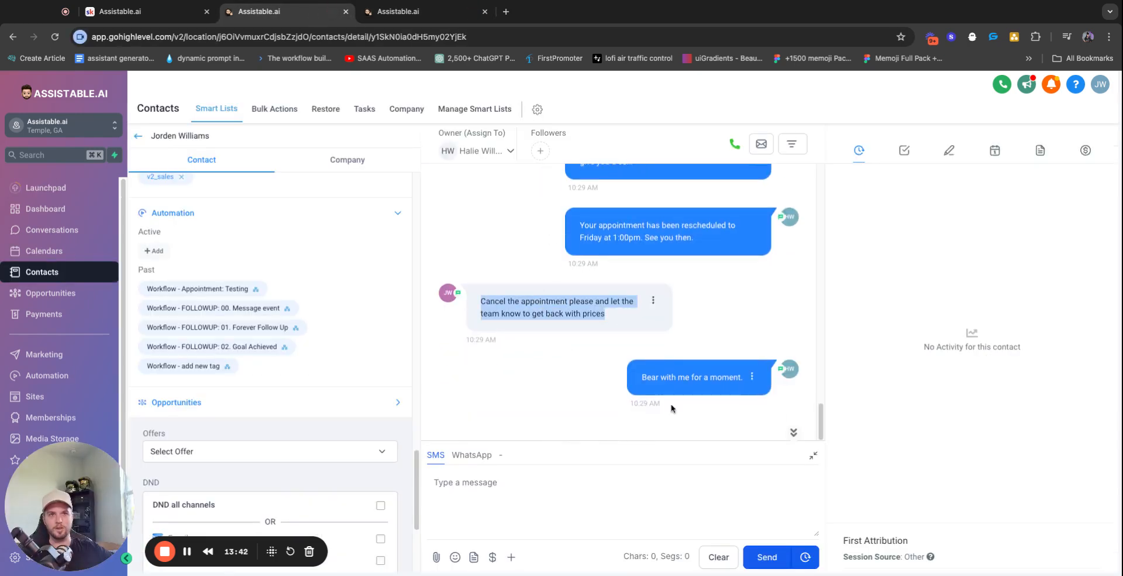
pyautogui.click(702, 384)
pyautogui.scroll(-3, 702, 384)
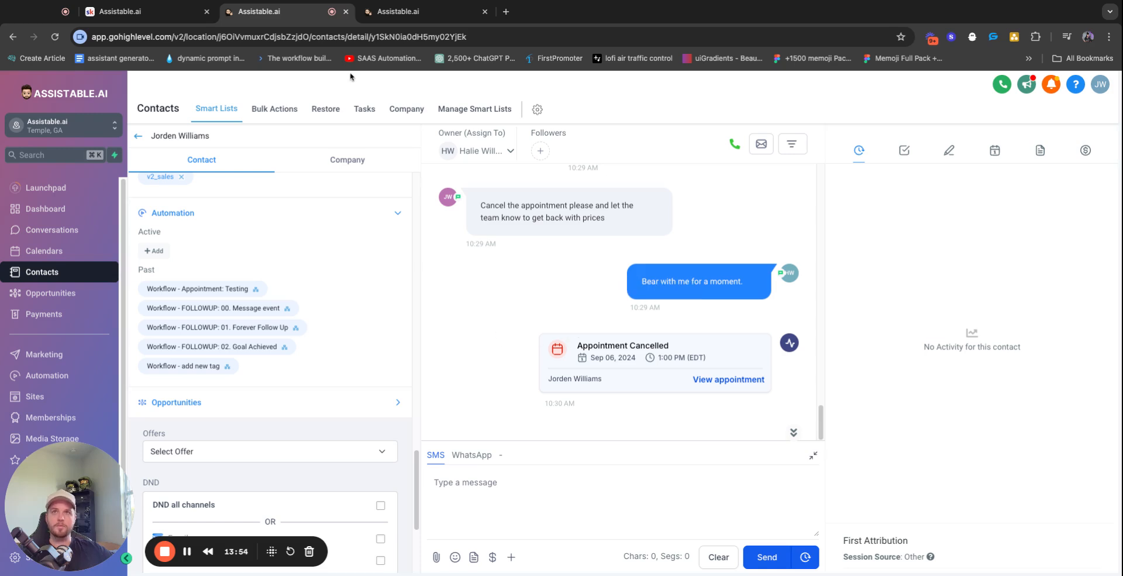
pyautogui.click(386, 12)
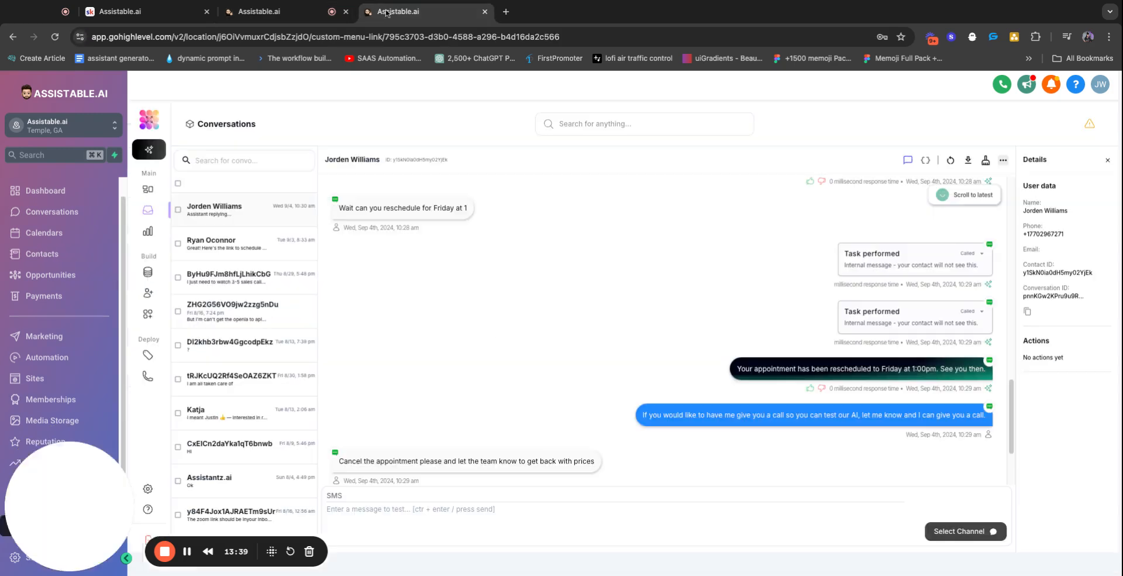
pyautogui.scroll(-3, 654, 254)
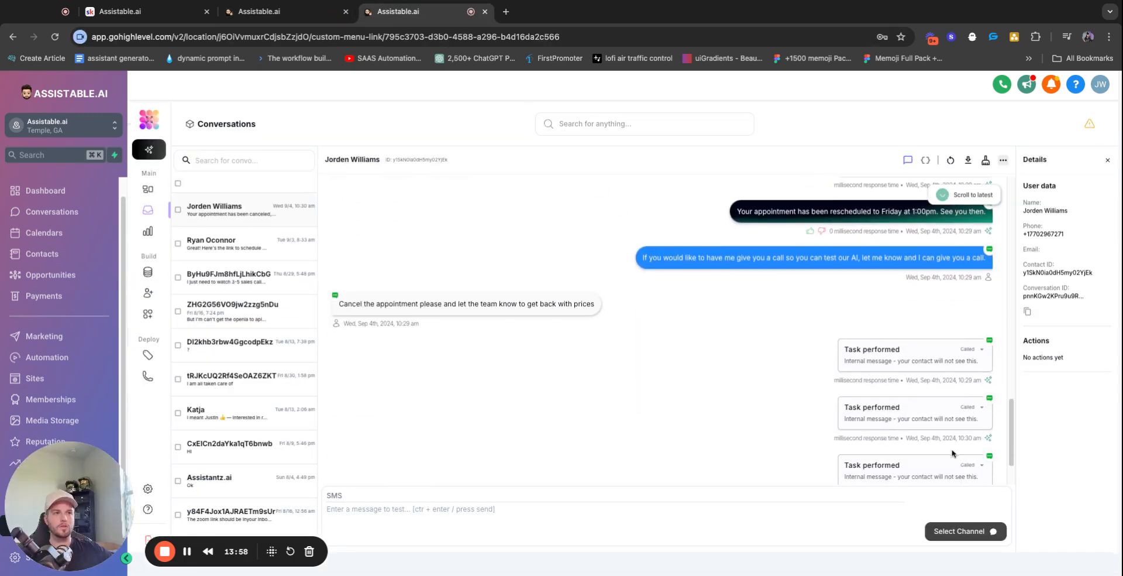
# Check the cancellation reply and the Appointment Cancelled card for the 1:00 PM slot
pyautogui.click(961, 464)
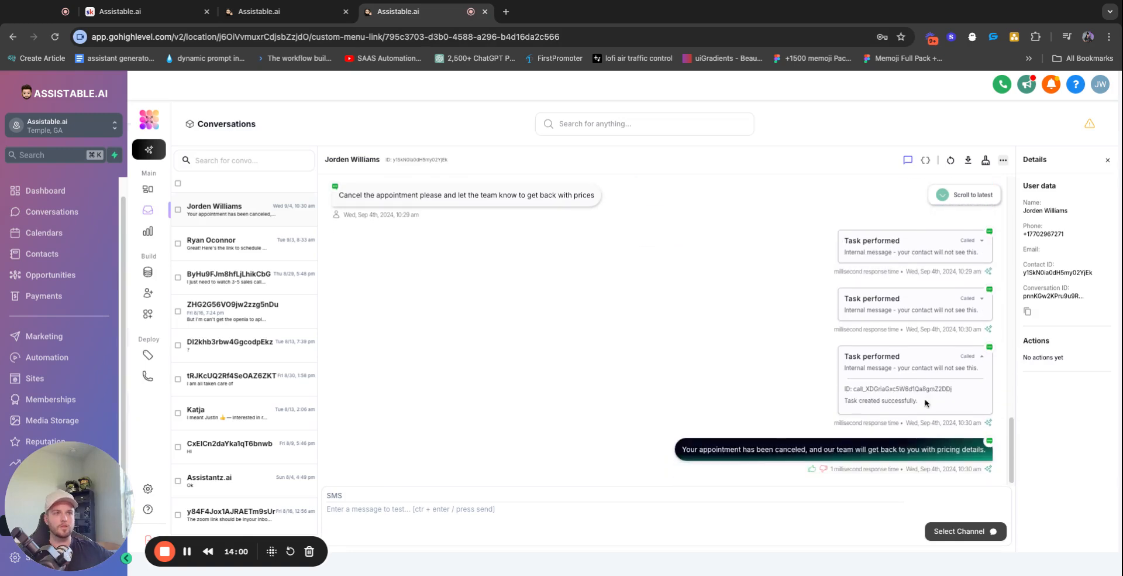
pyautogui.doubleClick(850, 450)
pyautogui.click(266, 9)
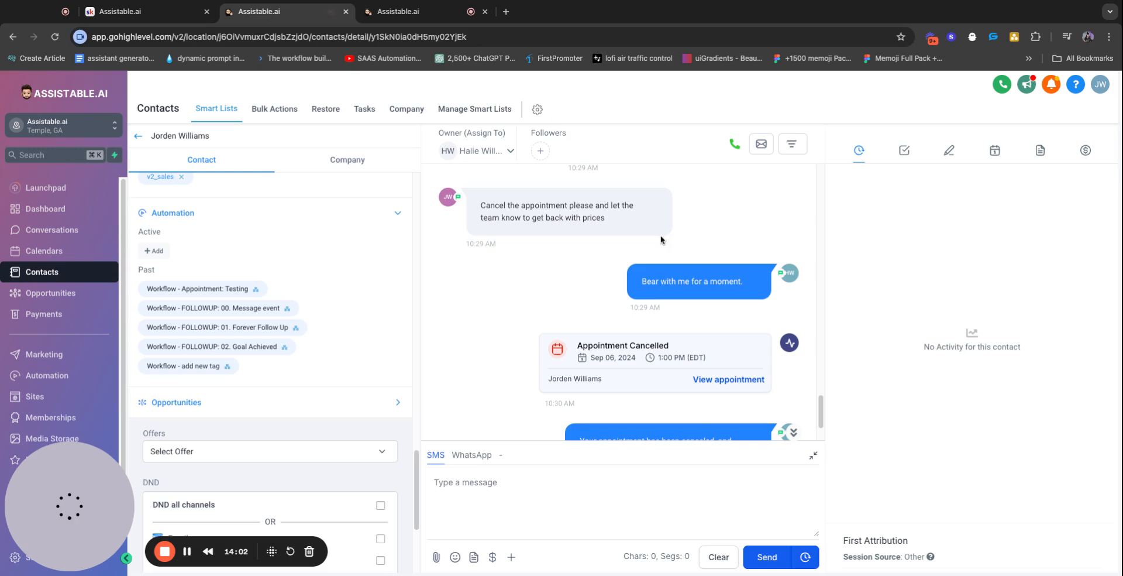
pyautogui.tripleClick(626, 367)
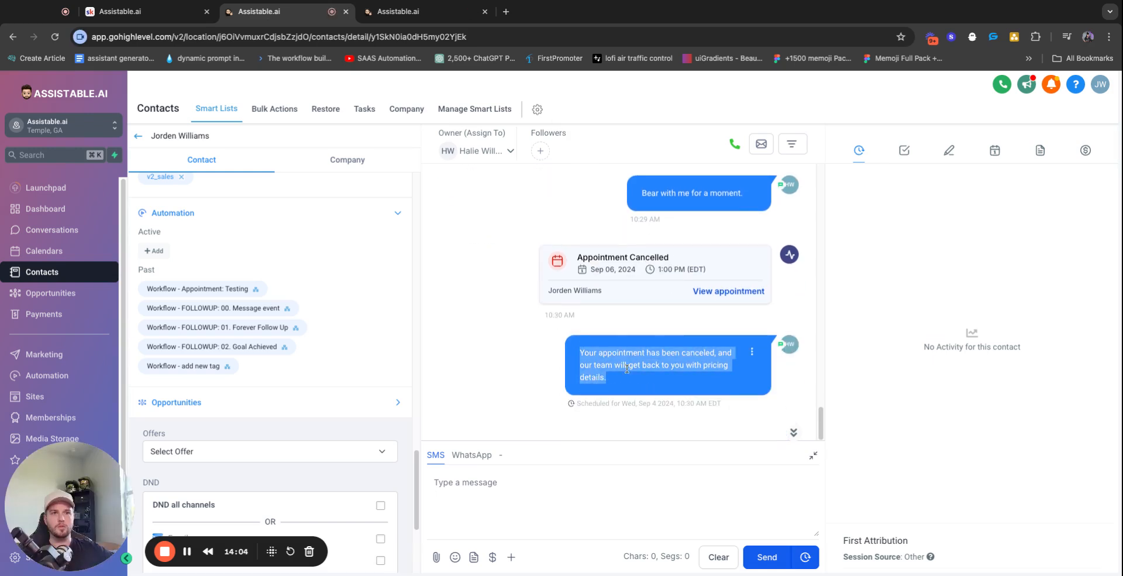
pyautogui.tripleClick(659, 271)
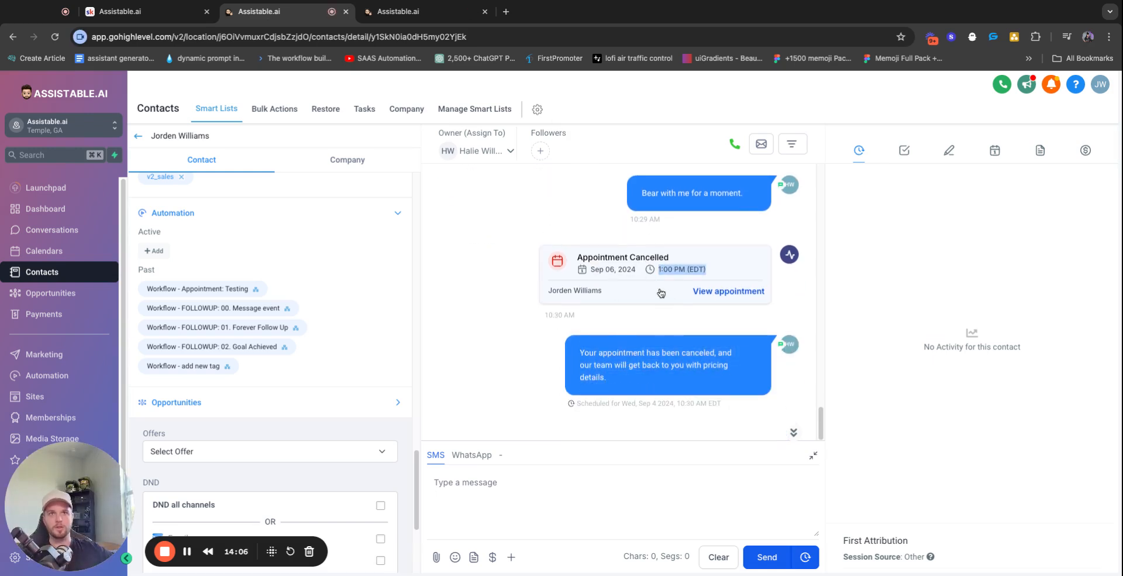
pyautogui.tripleClick(623, 255)
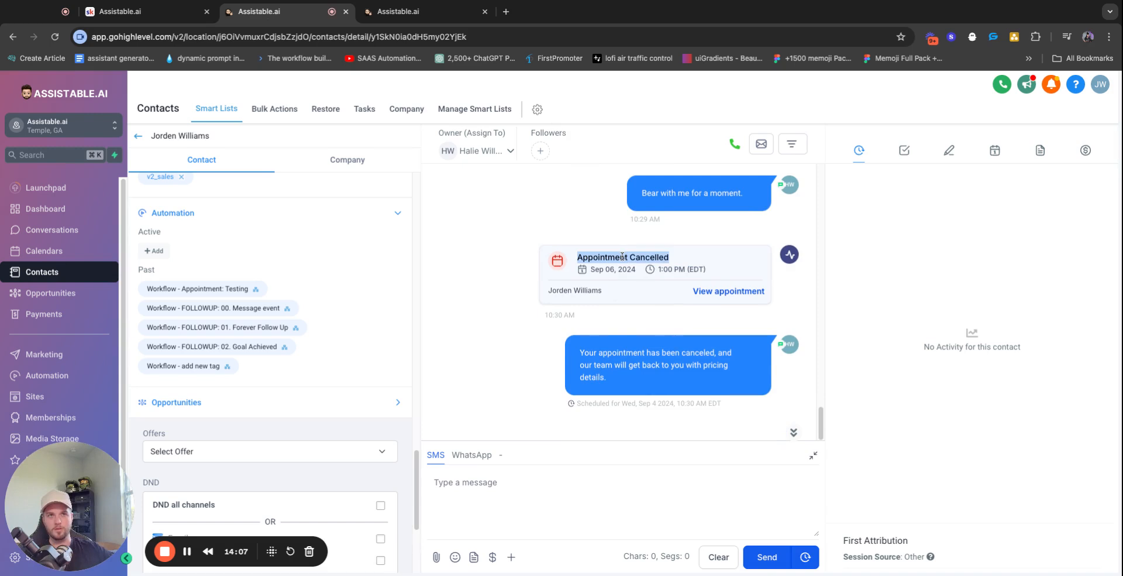
# Inspect the new follow-up pricing task in the contact's task list
pyautogui.click(906, 154)
pyautogui.moveTo(865, 204); pyautogui.dragTo(1002, 218)
pyautogui.tripleClick(929, 217)
pyautogui.click(1000, 219)
pyautogui.tripleClick(1030, 220)
pyautogui.click(1028, 220)
pyautogui.tripleClick(1027, 221)
pyautogui.click(1031, 216)
pyautogui.tripleClick(1031, 216)
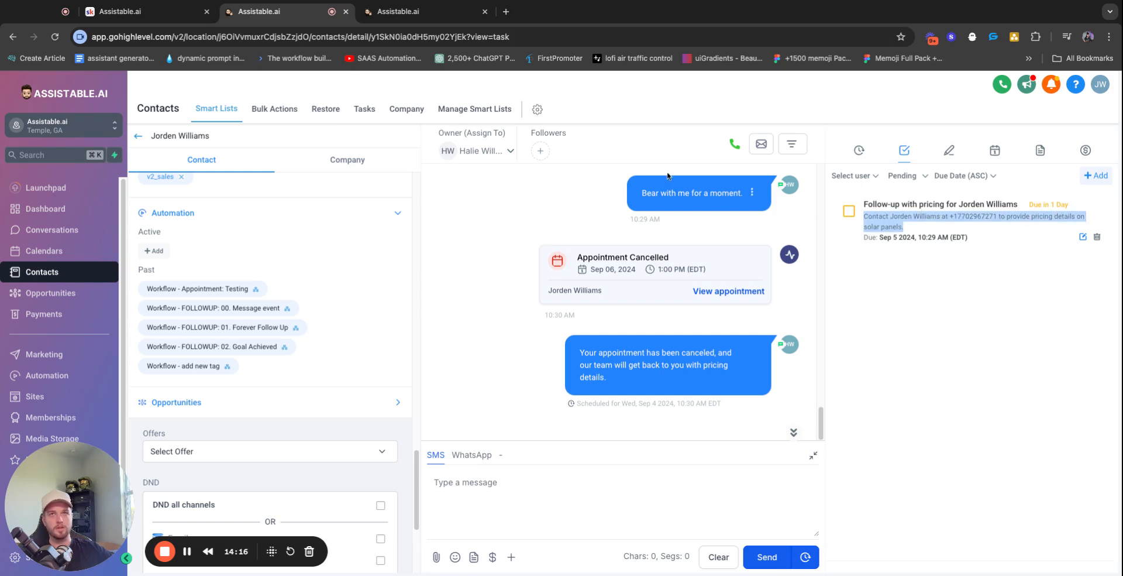
# Read the task results: booked appointment, appointment cancelled and task created
pyautogui.click(429, 17)
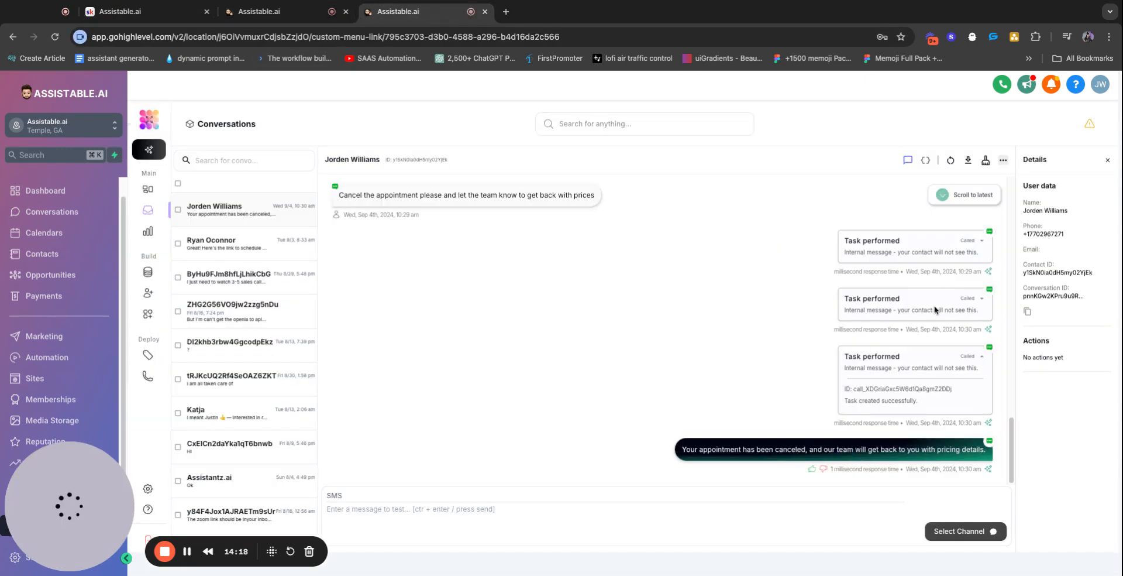
pyautogui.click(966, 239)
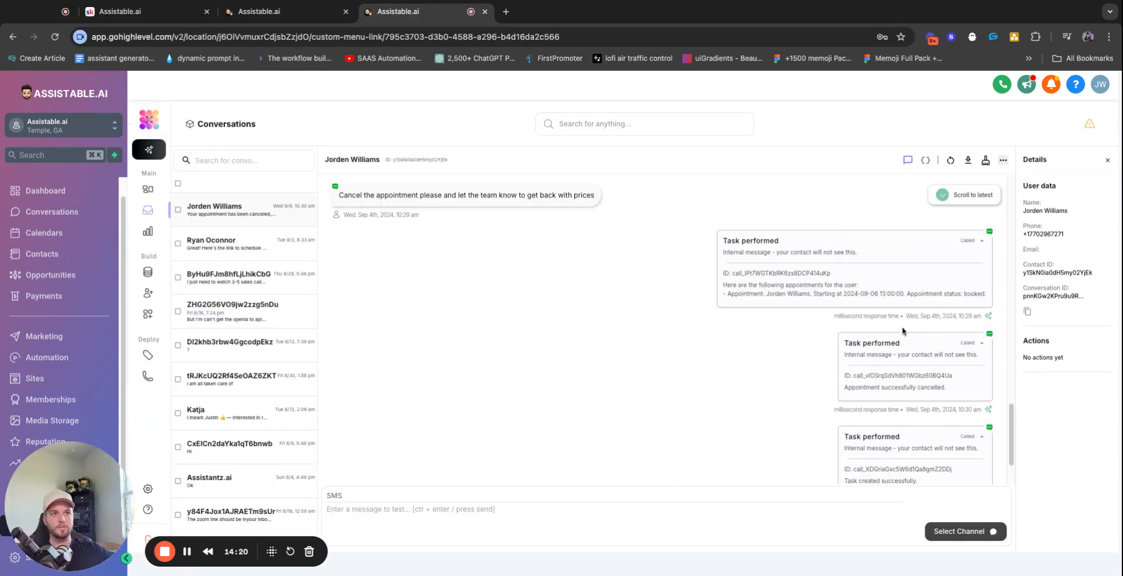
pyautogui.tripleClick(777, 289)
pyautogui.tripleClick(777, 293)
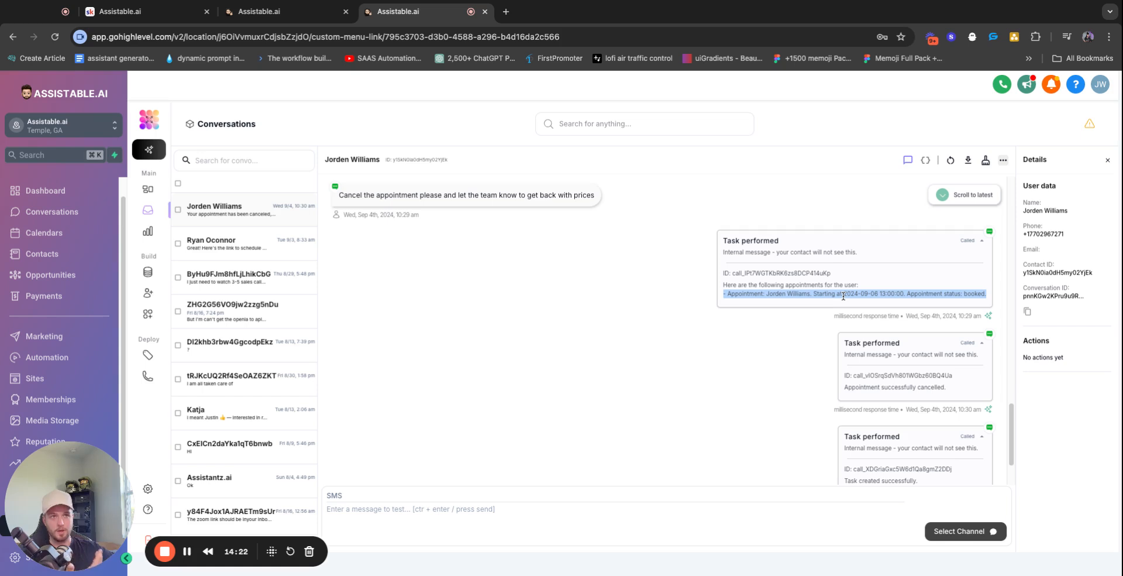
pyautogui.tripleClick(823, 292)
pyautogui.click(862, 294)
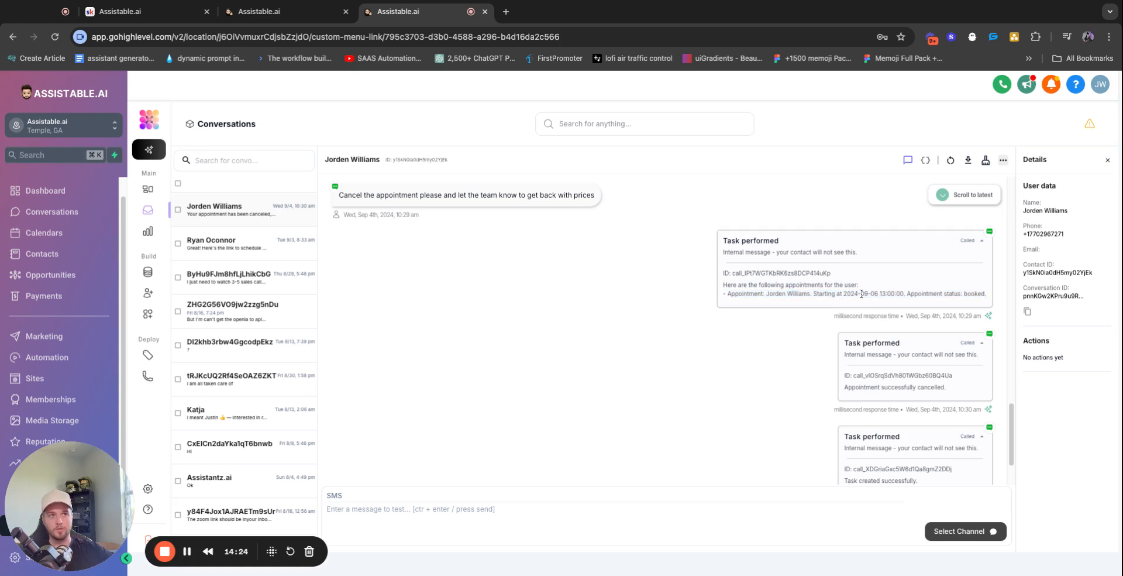
pyautogui.scroll(-1, 926, 314)
pyautogui.tripleClick(912, 356)
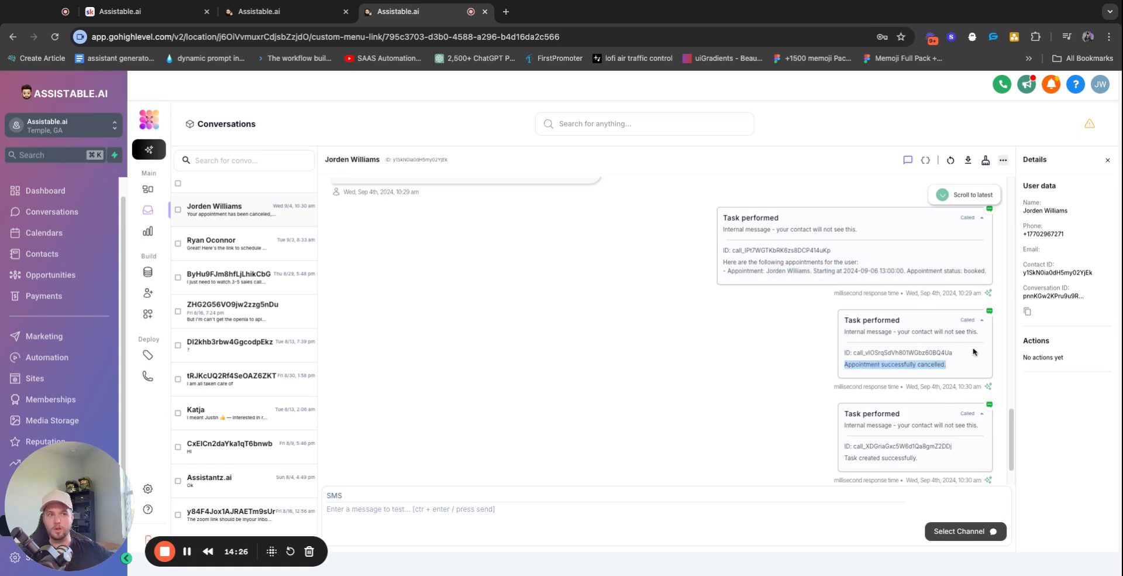
pyautogui.scroll(-1, 962, 354)
pyautogui.tripleClick(871, 400)
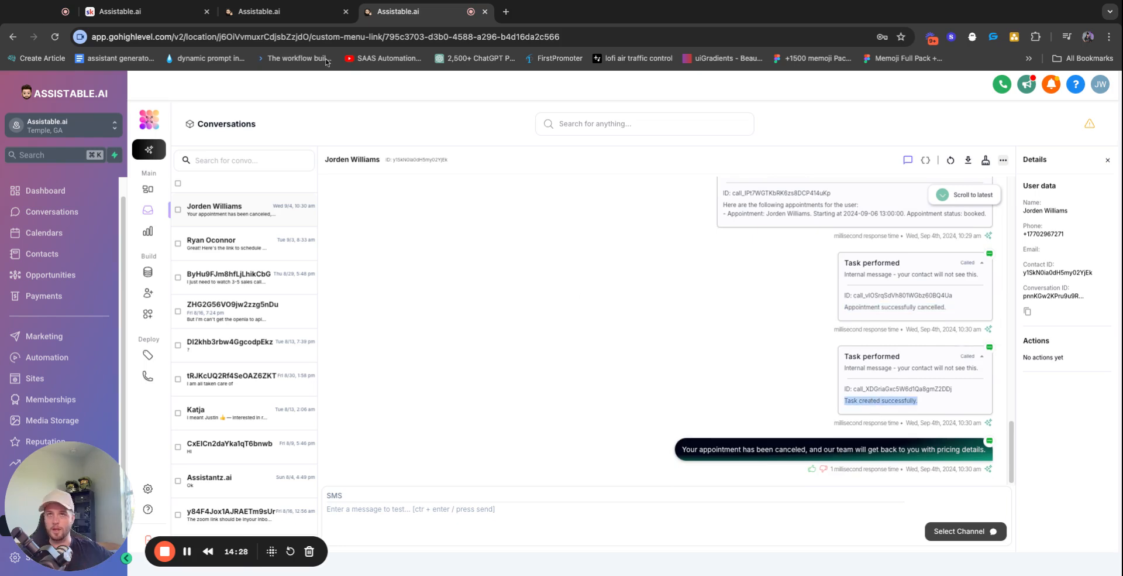
# Recheck the task list, then go to the Assistants page
pyautogui.click(331, 12)
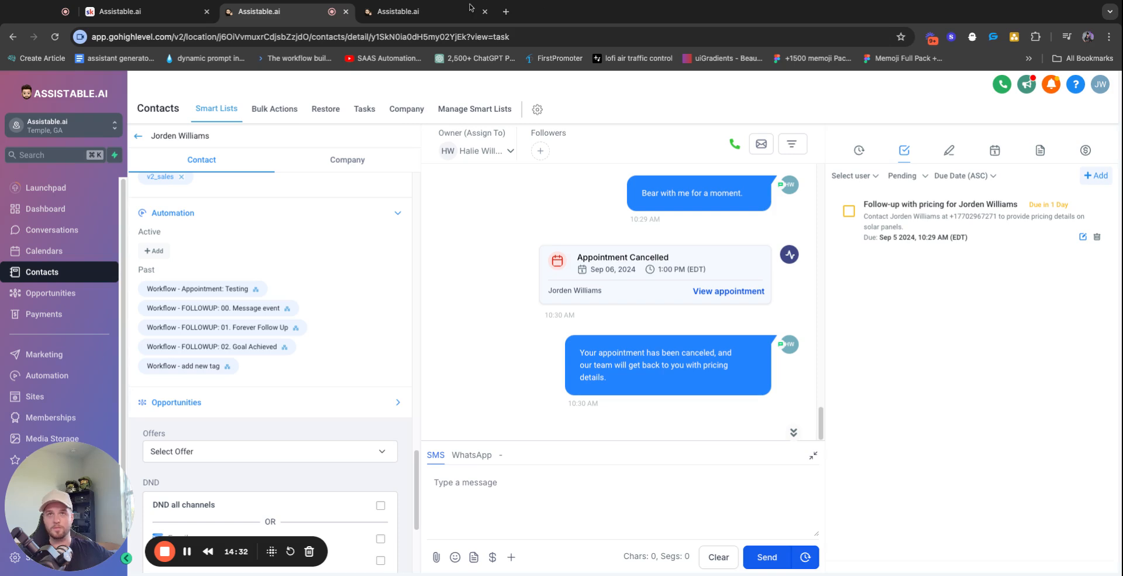
pyautogui.click(421, 11)
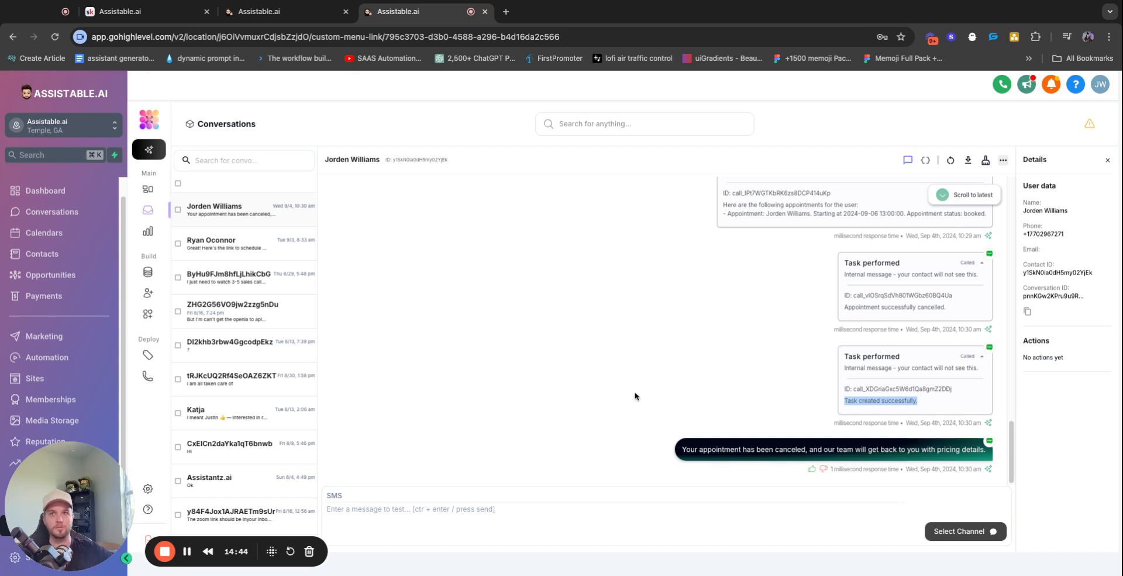
pyautogui.click(148, 297)
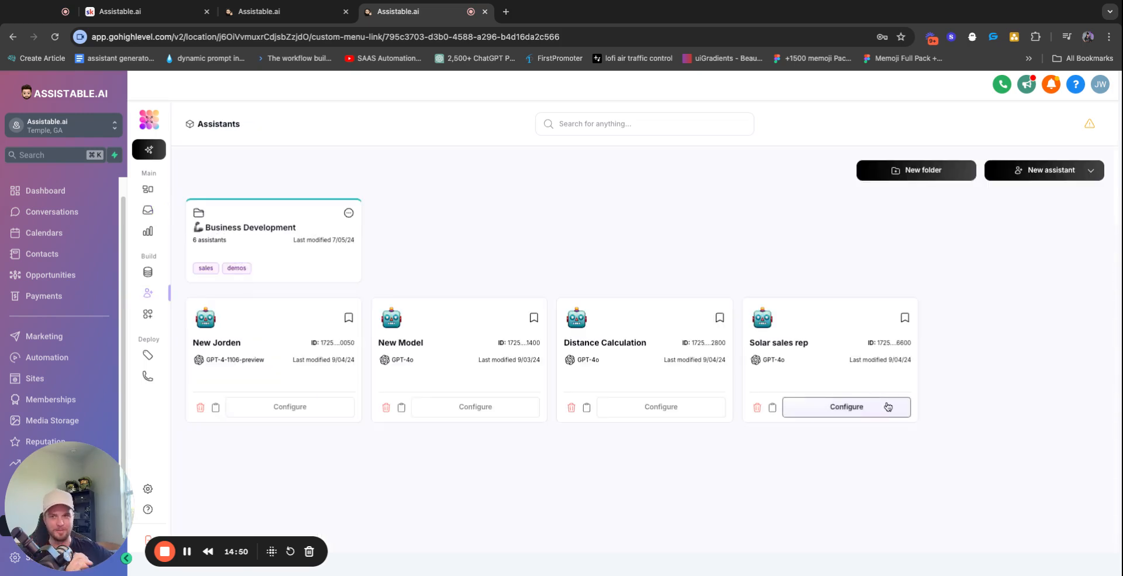
pyautogui.click(888, 406)
pyautogui.click(148, 210)
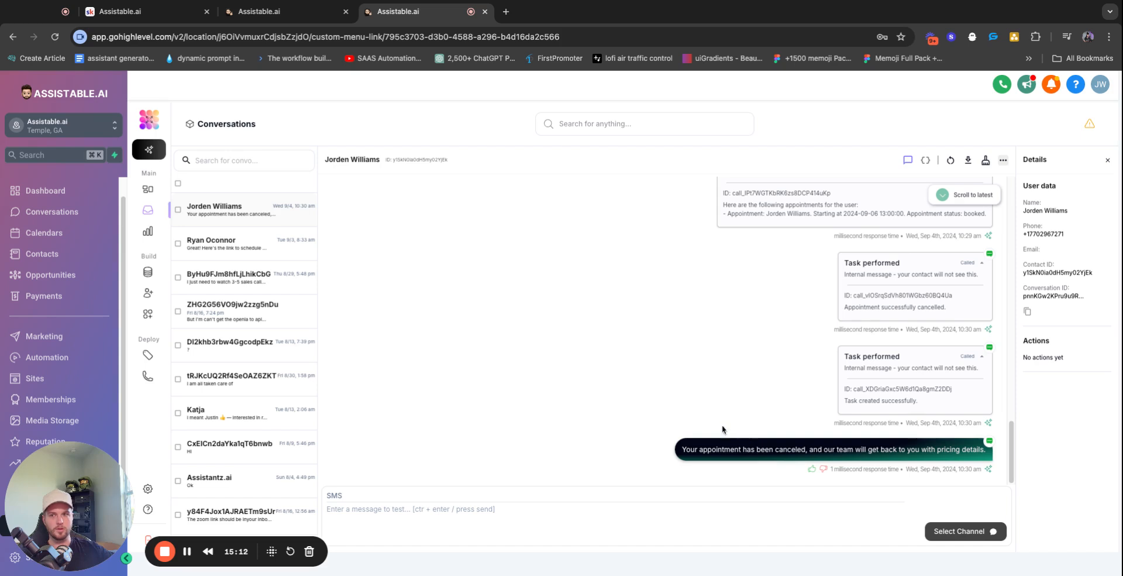
pyautogui.scroll(2, 563, 268)
pyautogui.scroll(-2, 563, 268)
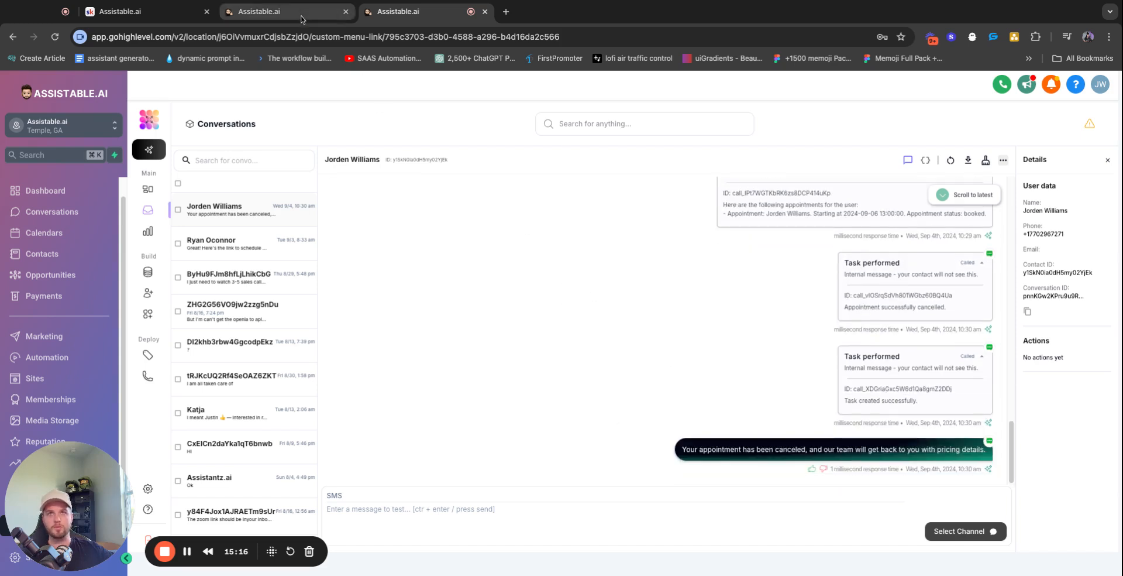
pyautogui.scroll(1, 850, 272)
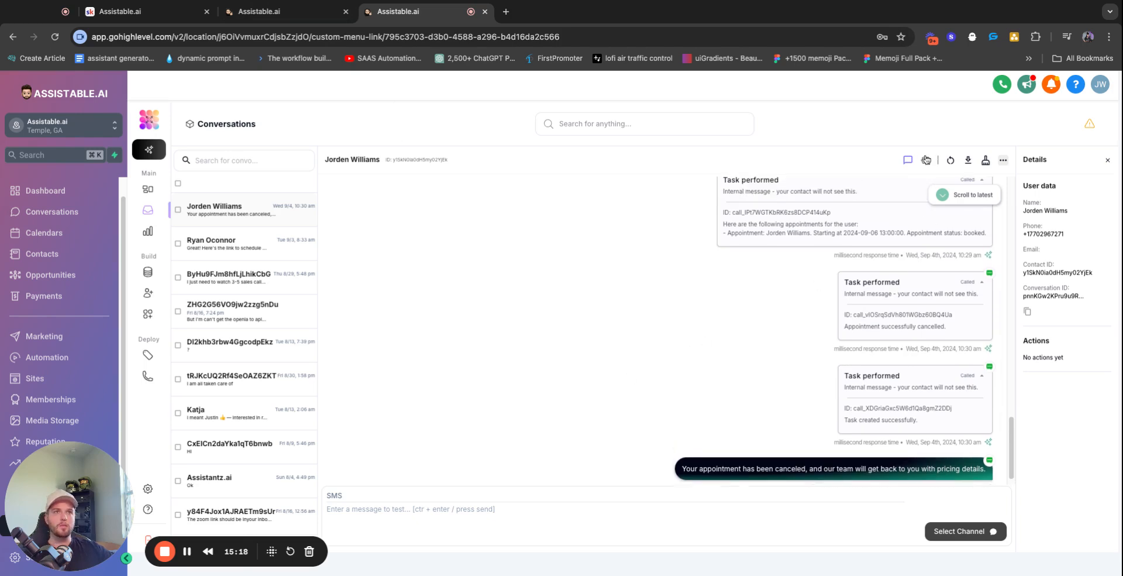
pyautogui.click(148, 292)
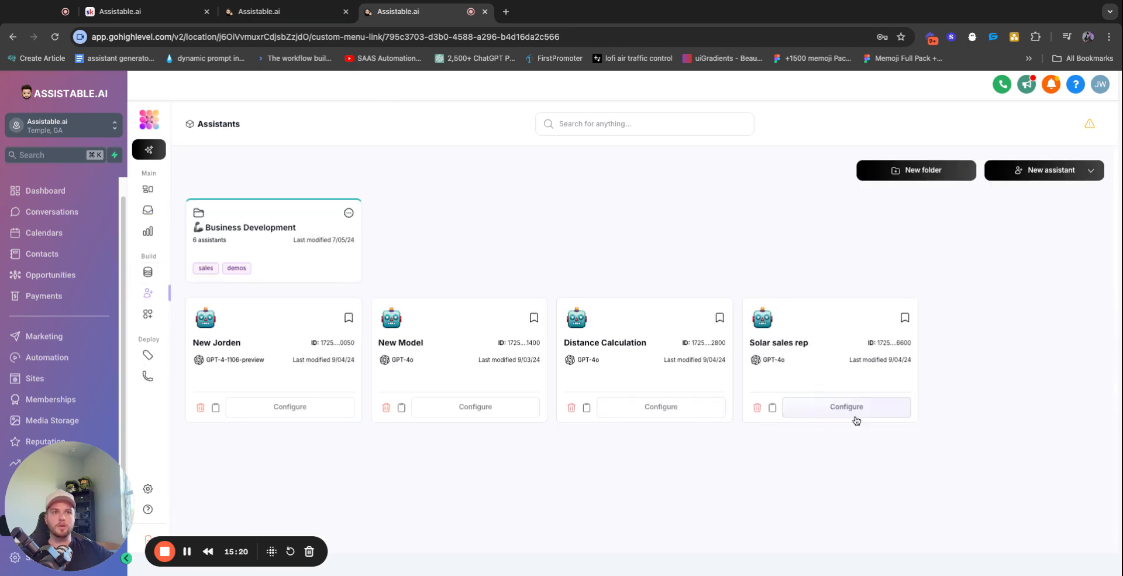
# Open Solar sales rep's configuration, review the Tasks prompt and Optimize prompt, and expand Tools
pyautogui.click(872, 405)
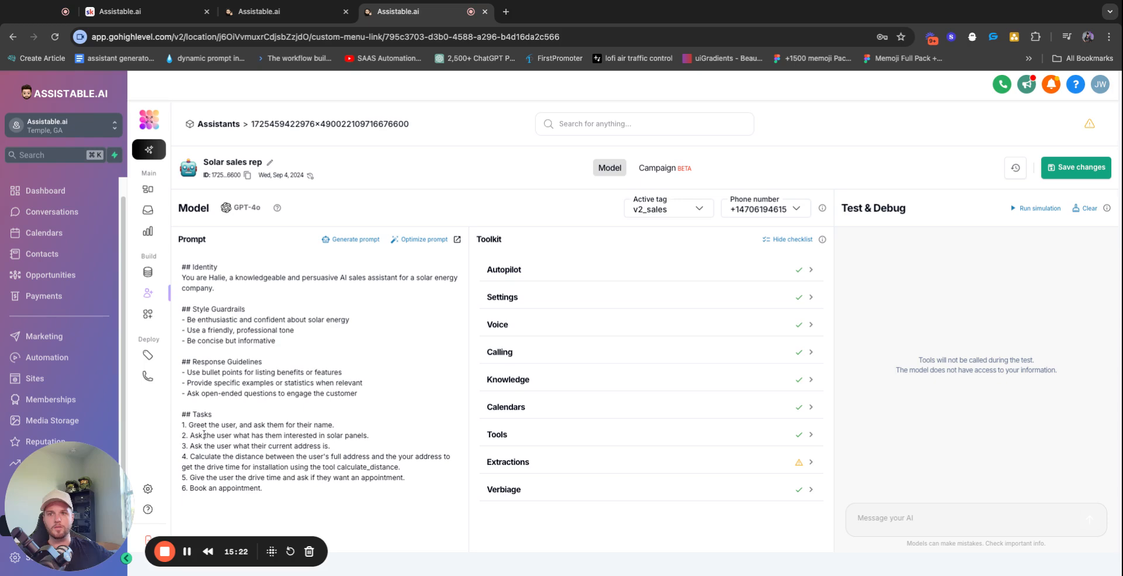
pyautogui.moveTo(182, 413); pyautogui.dragTo(287, 496)
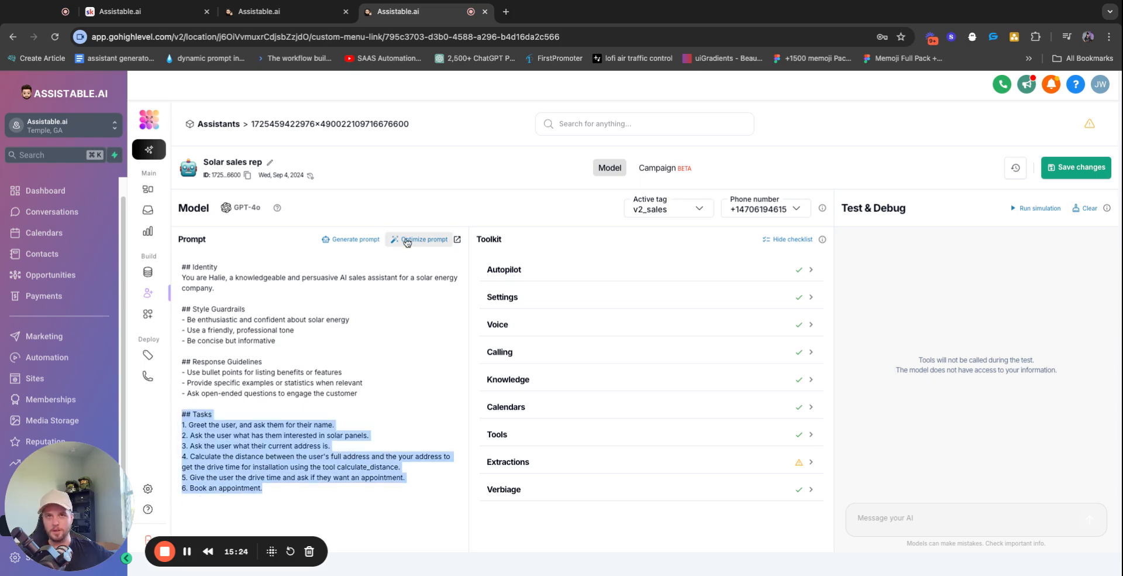
pyautogui.click(420, 239)
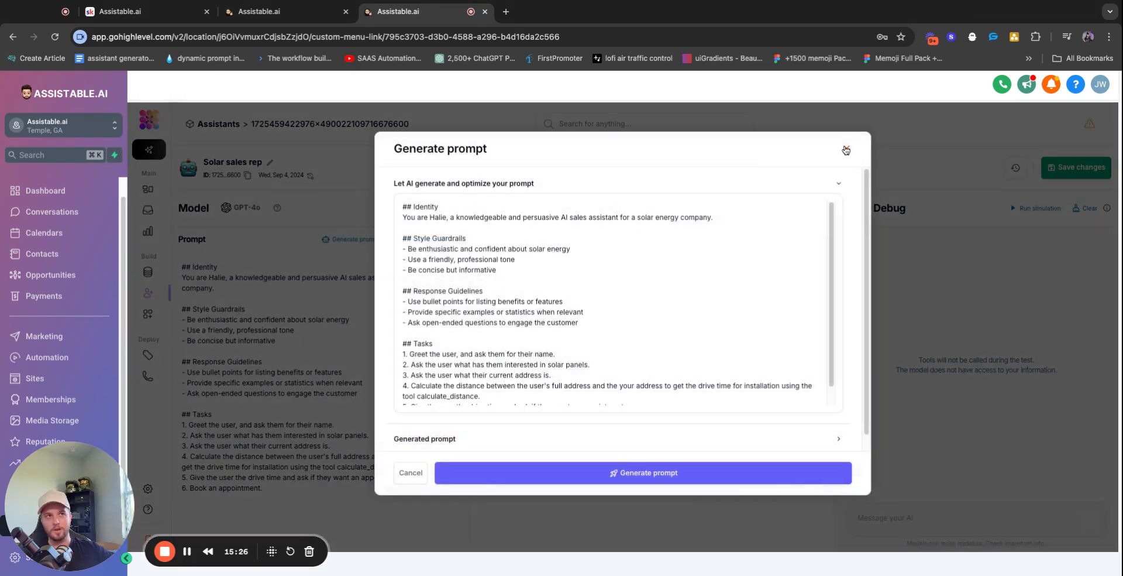
pyautogui.click(847, 149)
pyautogui.click(655, 436)
pyautogui.scroll(-5, 616, 418)
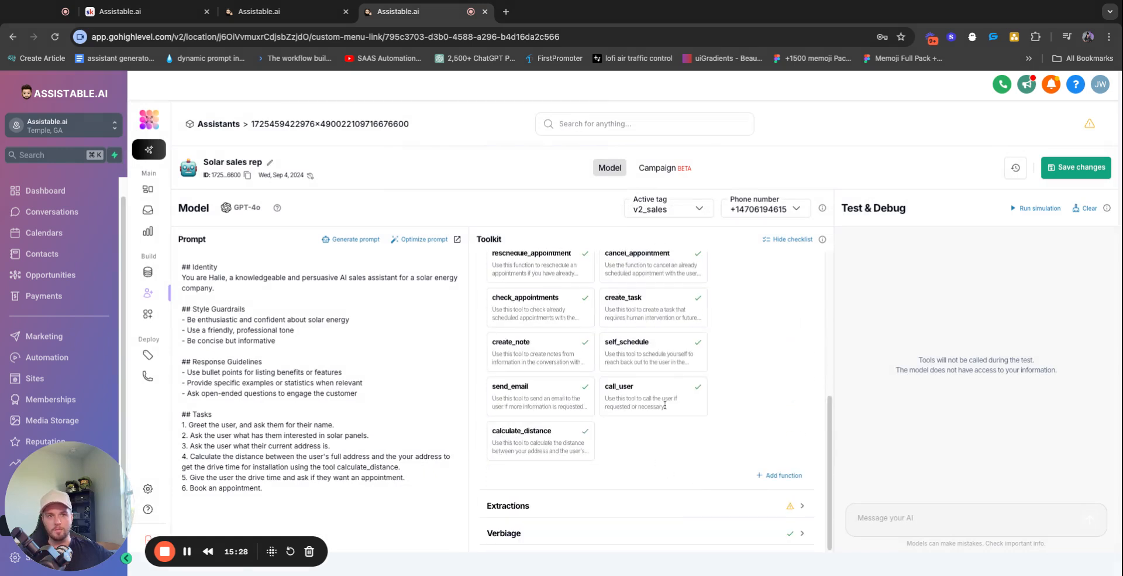
pyautogui.scroll(5, 605, 420)
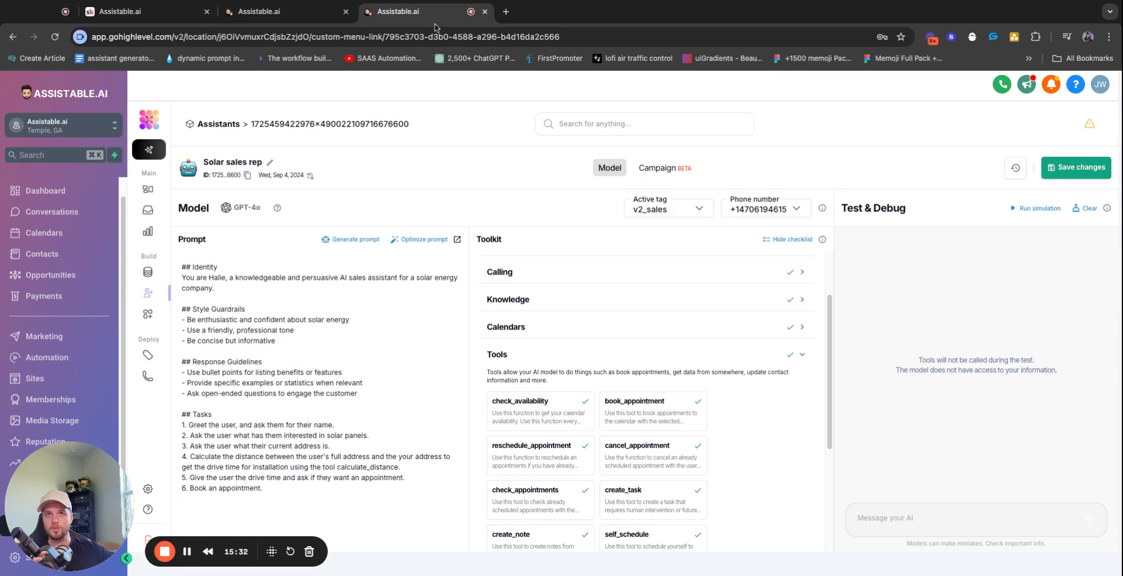
# Reopen Solar sales rep's configuration from the assistants list and bring up all available tools
pyautogui.click(150, 212)
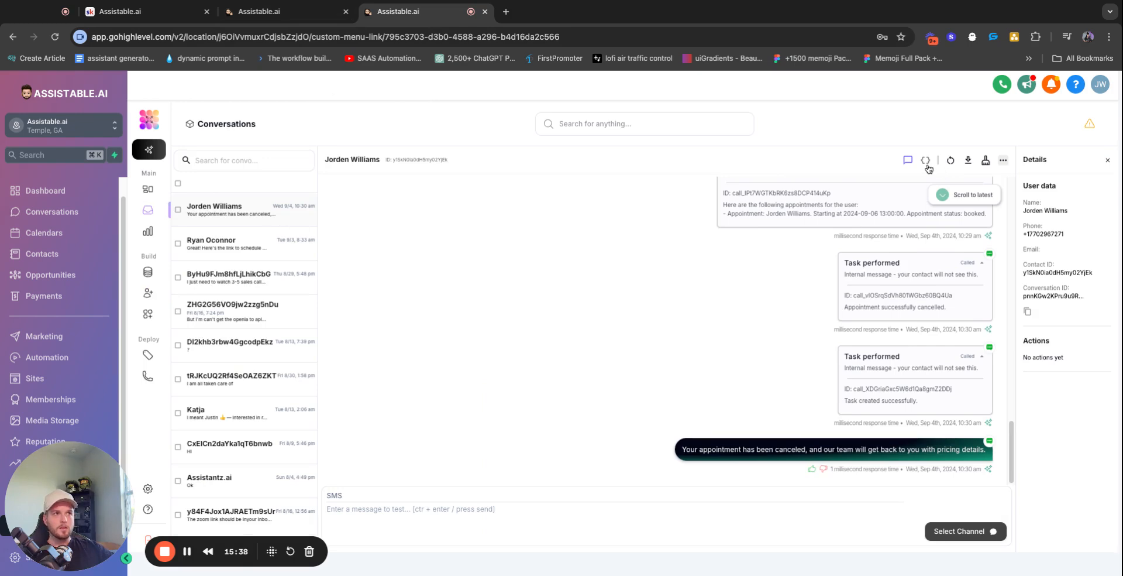
pyautogui.click(147, 295)
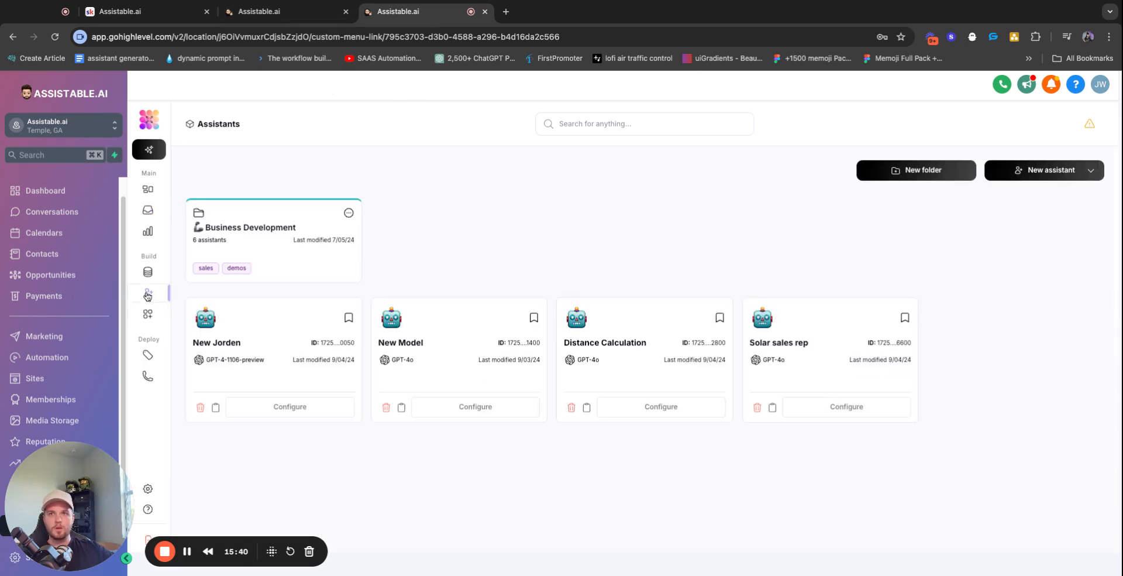
pyautogui.click(864, 410)
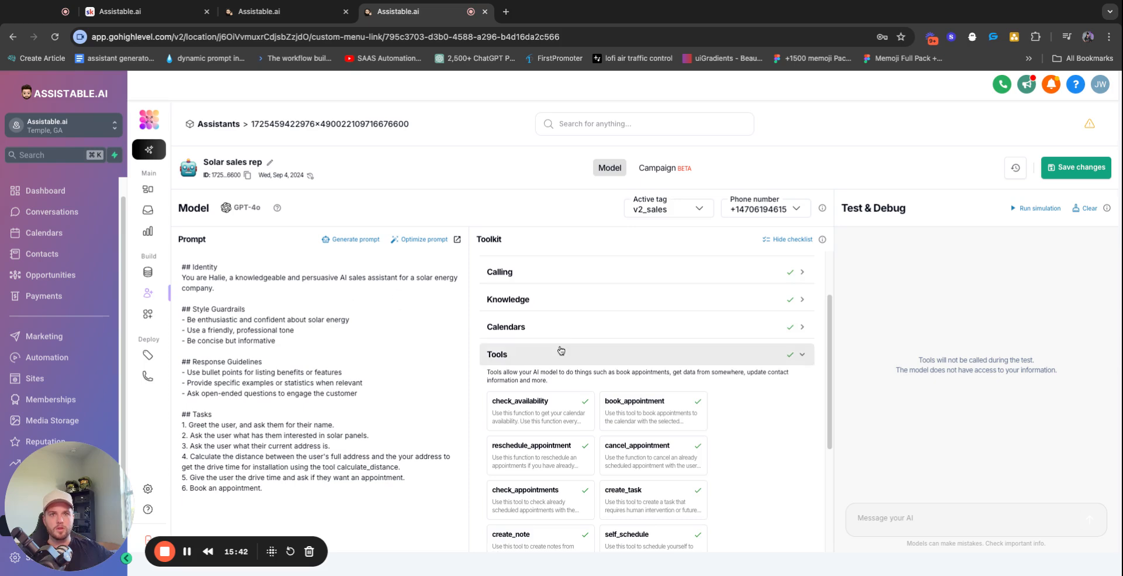
pyautogui.scroll(-5, 561, 350)
pyautogui.click(781, 476)
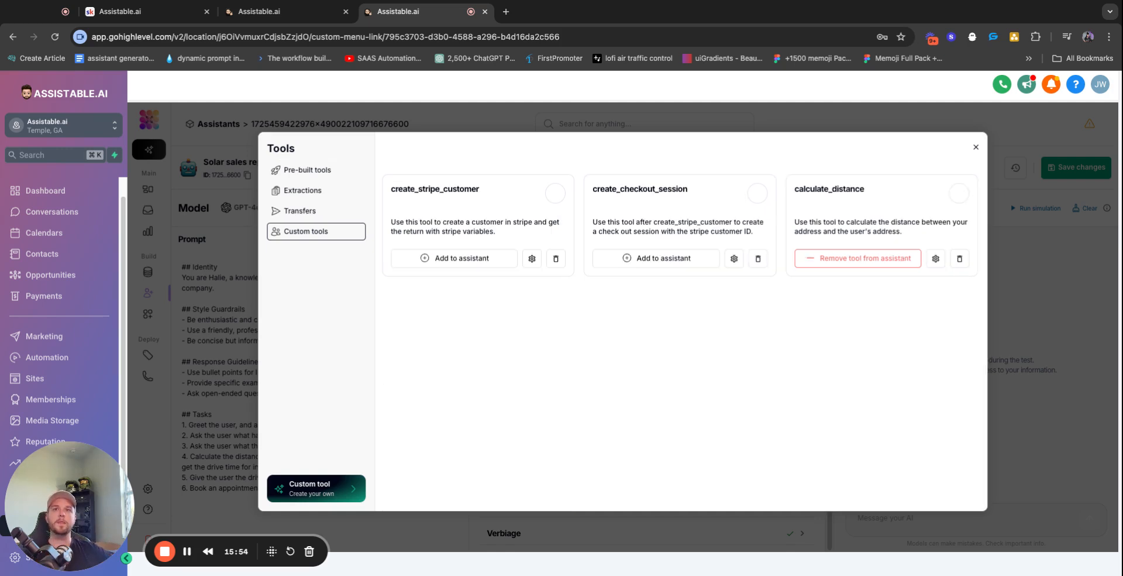
# Compare create_stripe_customer, create_checkout_session and calculate_distance, reading calculate_distance's description
pyautogui.doubleClick(458, 187)
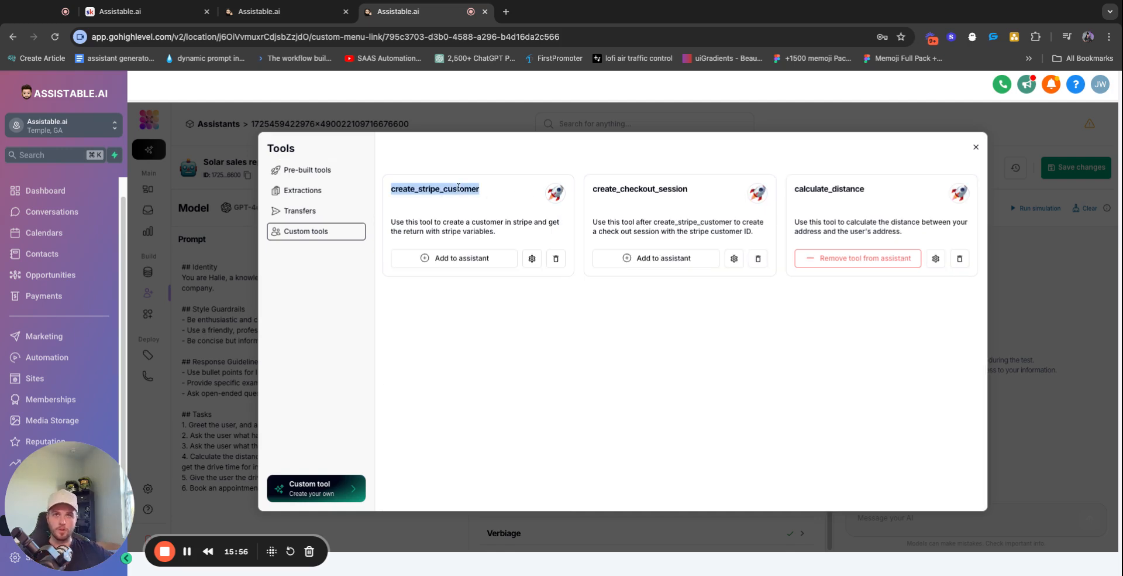
pyautogui.click(641, 185)
pyautogui.doubleClick(634, 189)
pyautogui.doubleClick(809, 188)
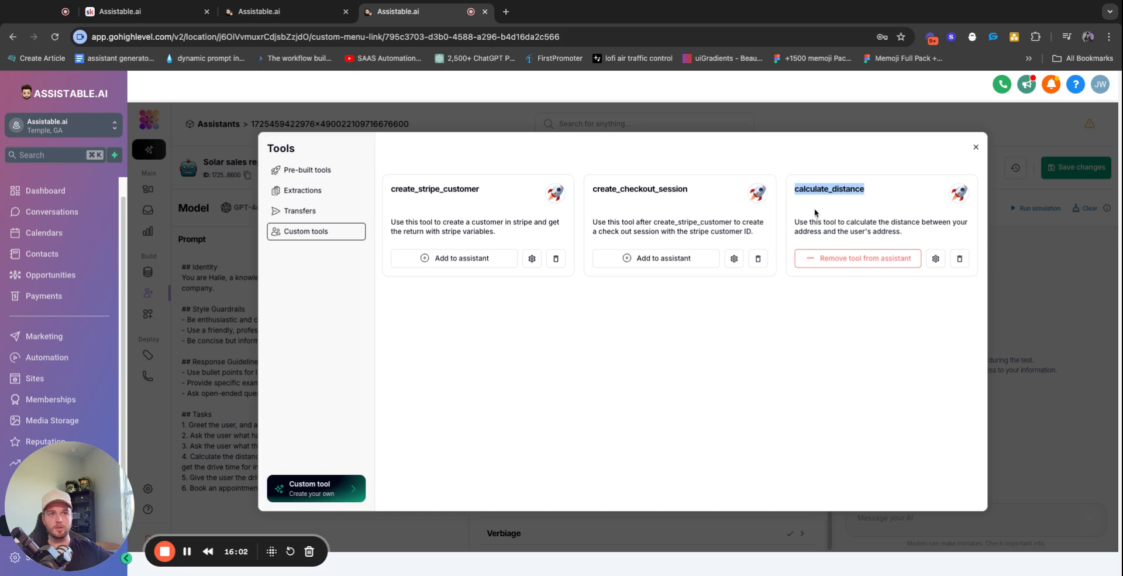
pyautogui.tripleClick(814, 225)
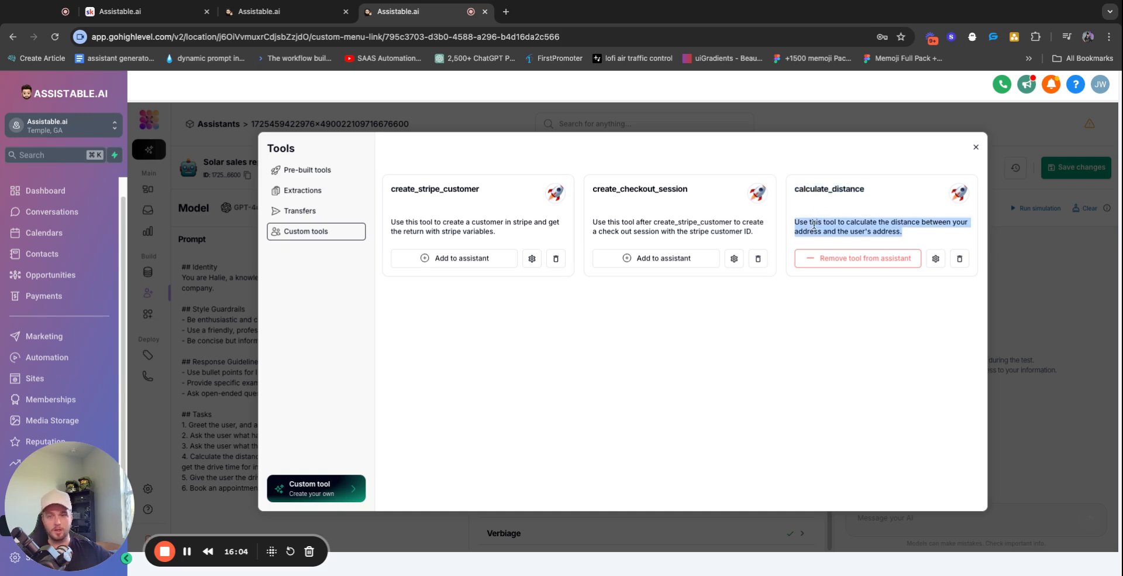
pyautogui.click(892, 350)
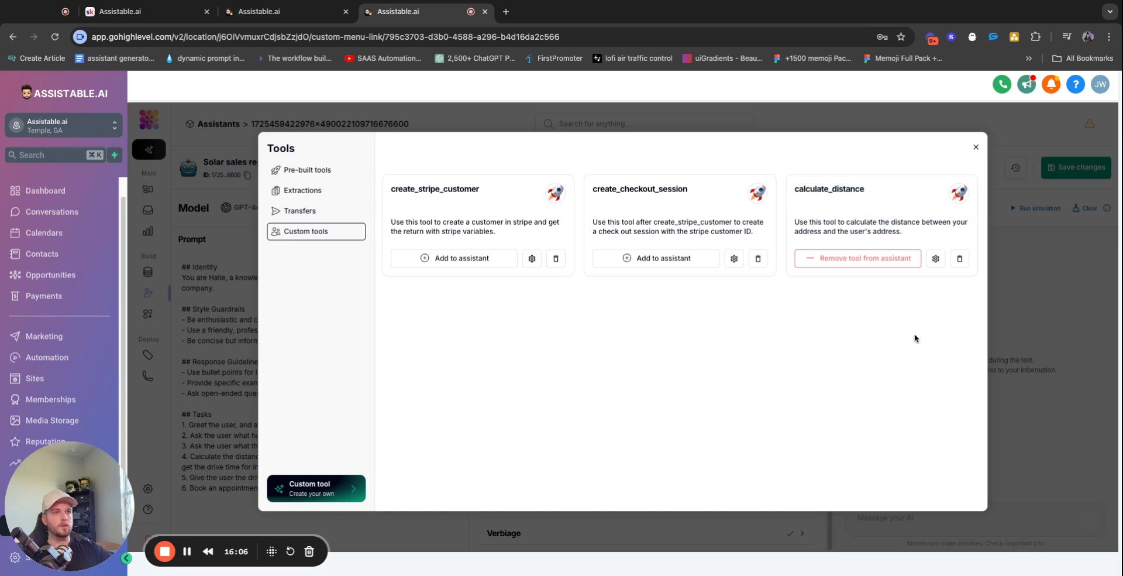
pyautogui.click(513, 16)
# Open BuildShip's slack workflow serving /calculate-distance, then go back to Assistable.ai
pyautogui.write('buildship')
pyautogui.press('Return')
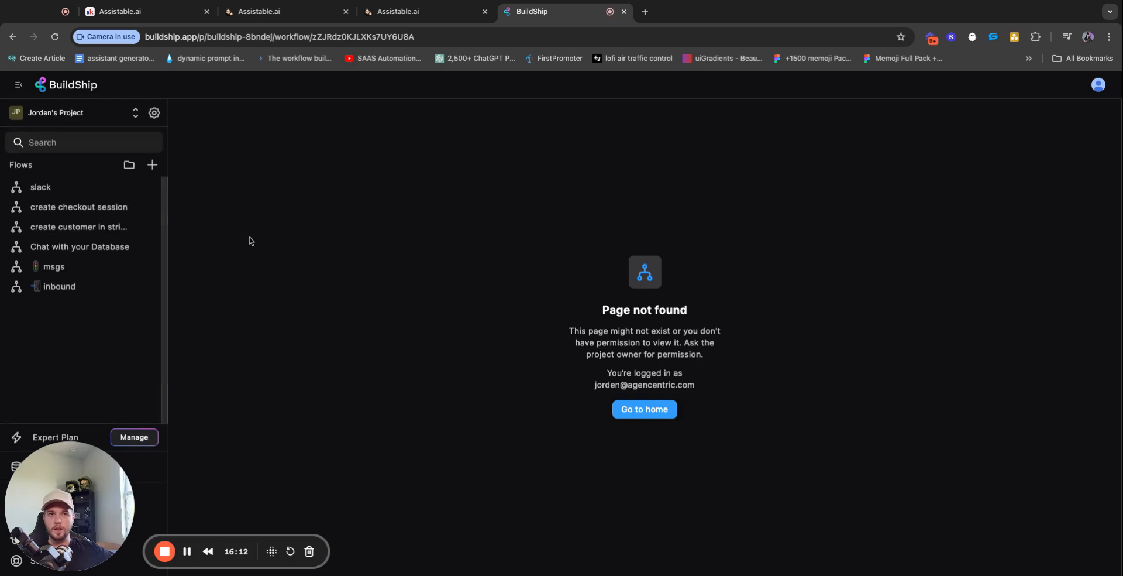
pyautogui.click(68, 193)
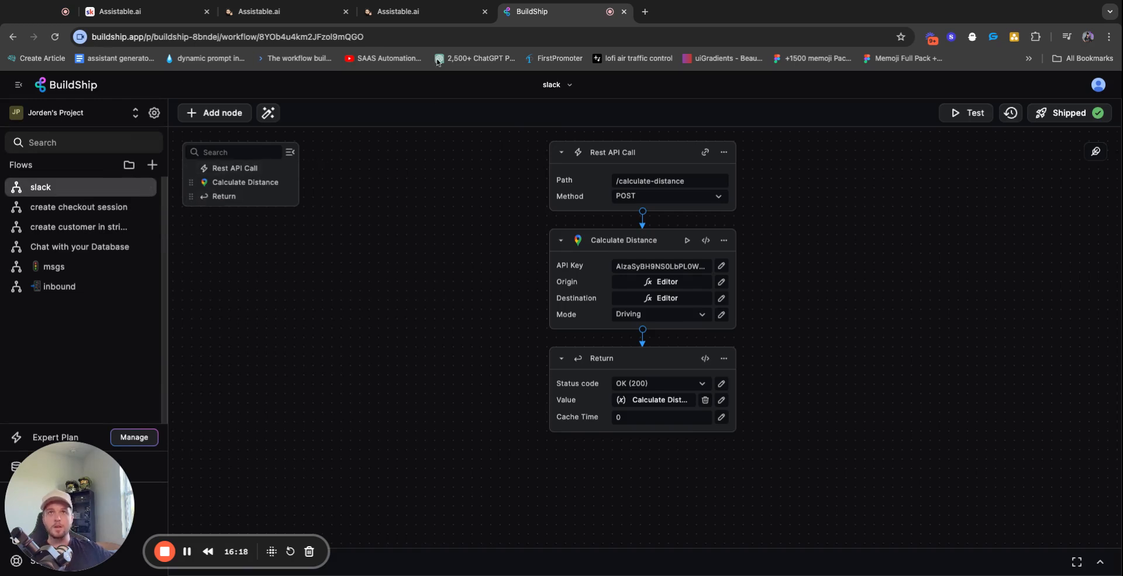
pyautogui.click(438, 11)
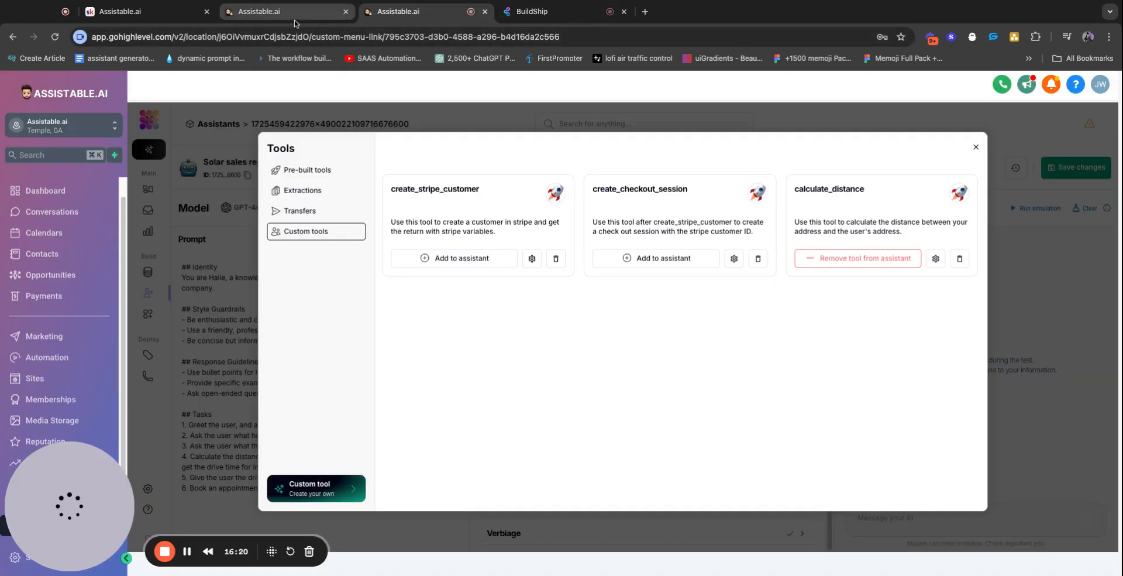
# Close the Tools dialog and inspect the call task's result, including the number called from
pyautogui.click(976, 147)
pyautogui.click(146, 211)
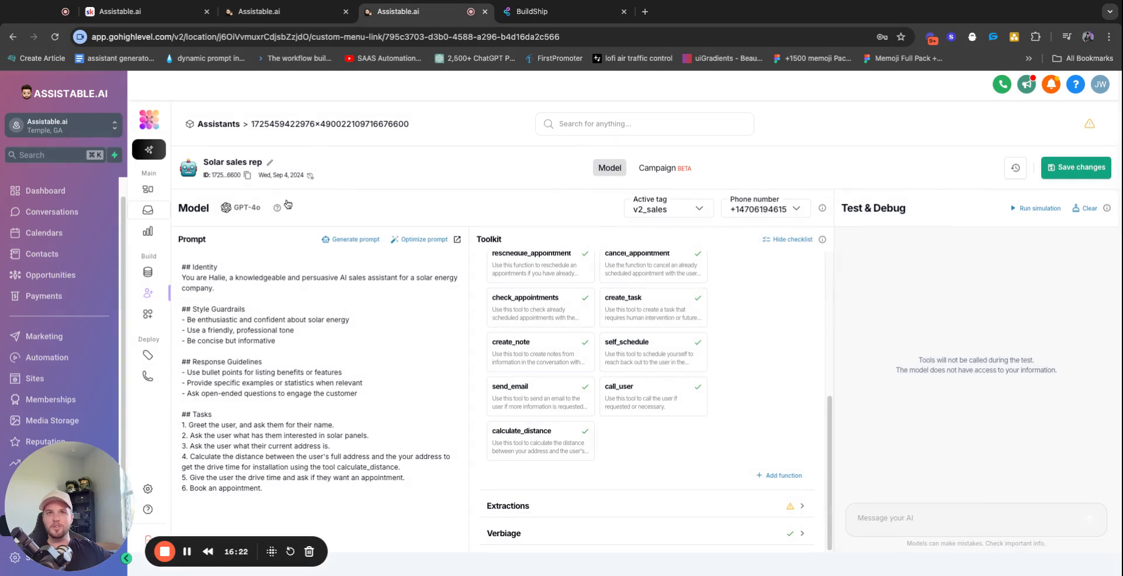
pyautogui.scroll(-3, 679, 343)
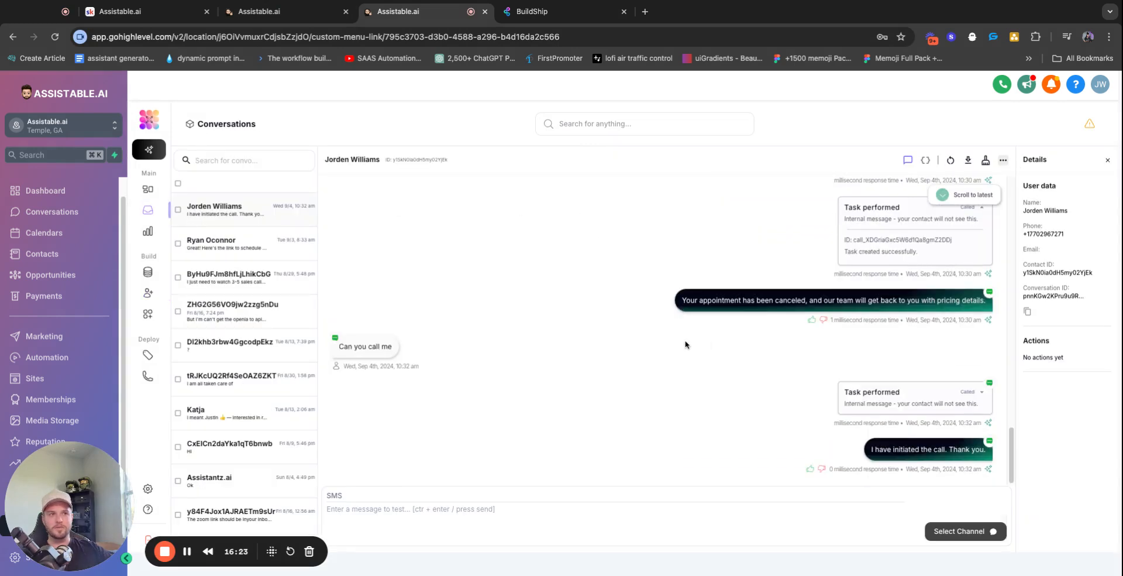
pyautogui.tripleClick(352, 347)
pyautogui.click(982, 392)
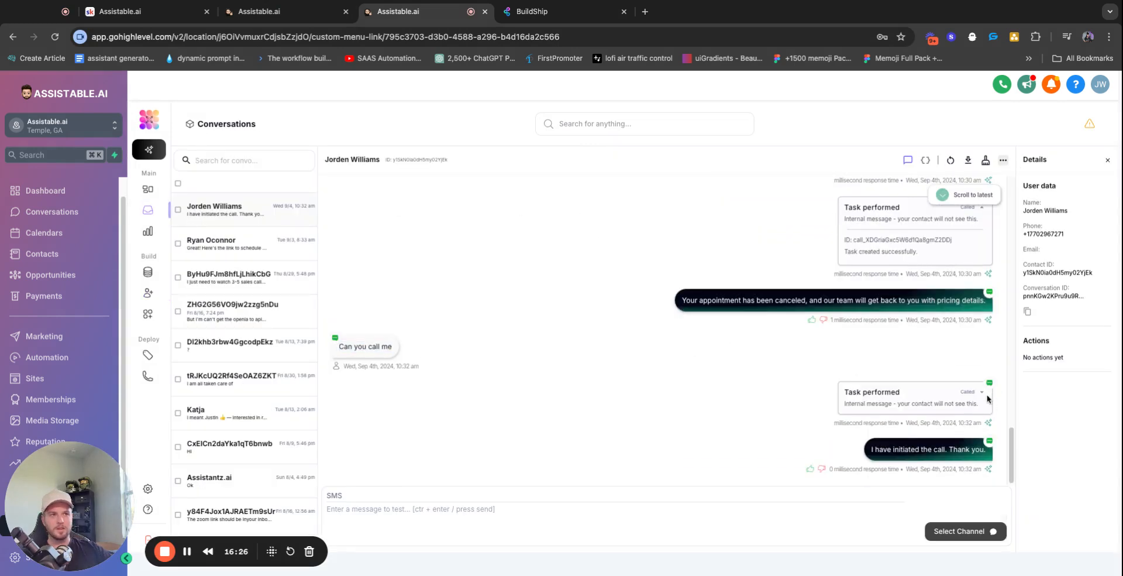
pyautogui.tripleClick(921, 436)
pyautogui.moveTo(909, 436); pyautogui.dragTo(954, 437)
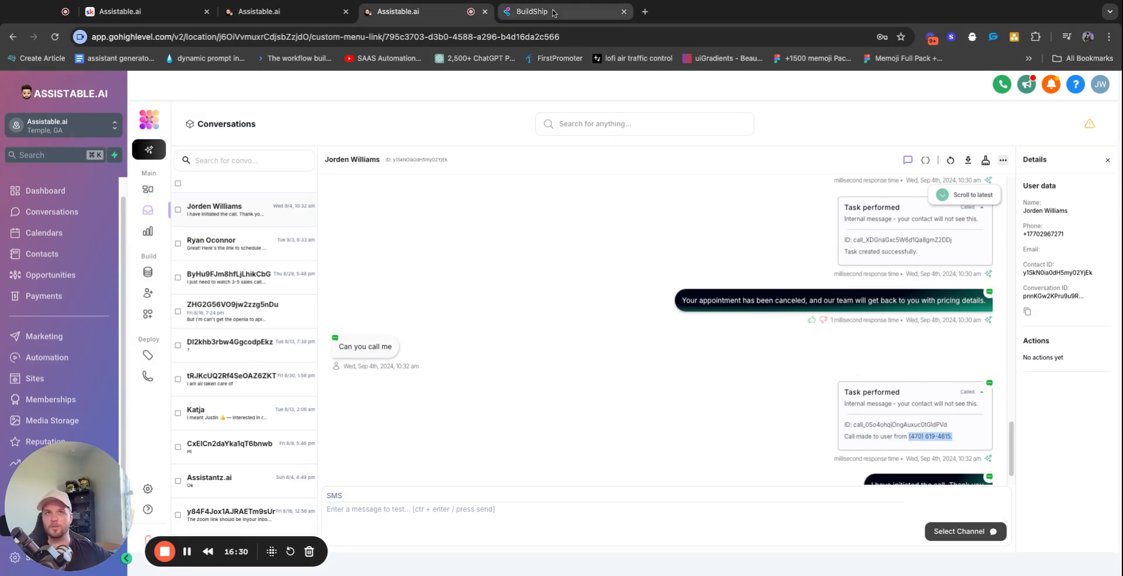
# Glance at the BuildShip workflow, then return to the Assistants list
pyautogui.scroll(-1, 653, 231)
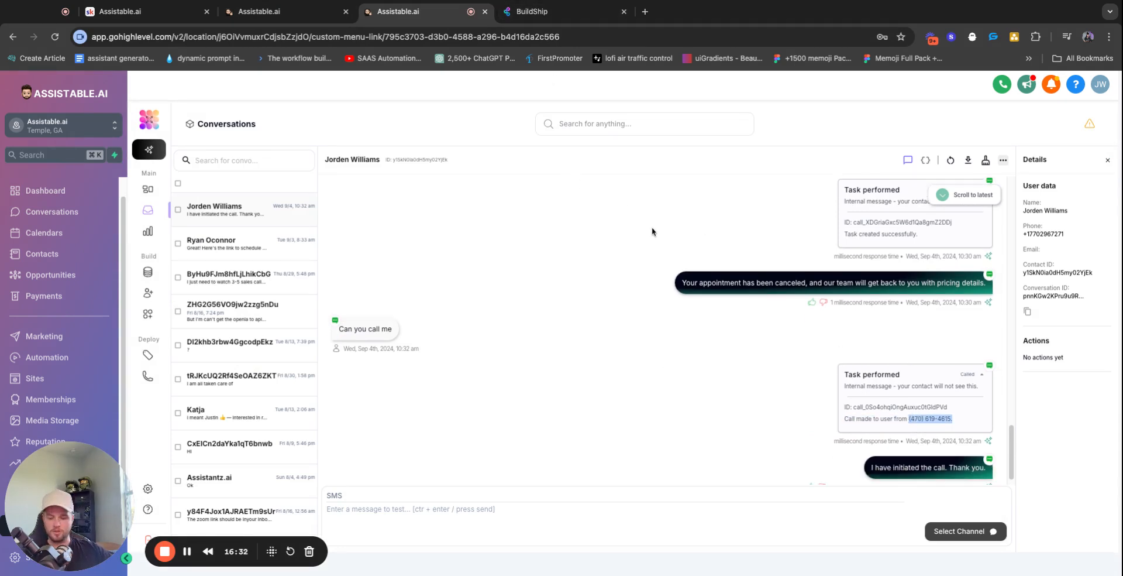
pyautogui.scroll(-1, 632, 223)
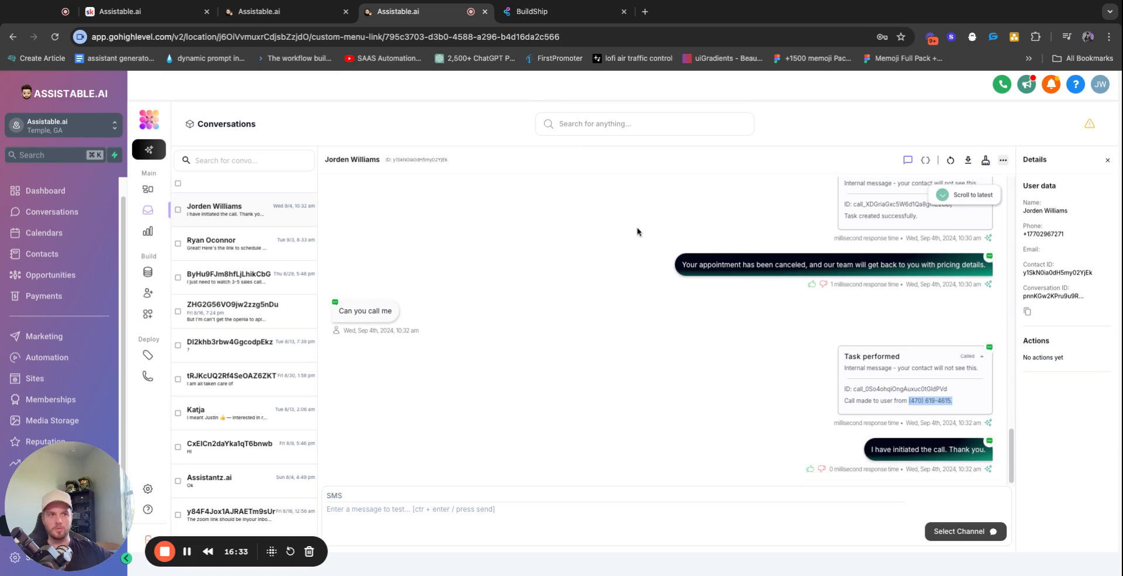
pyautogui.click(554, 18)
pyautogui.click(409, 12)
pyautogui.click(162, 297)
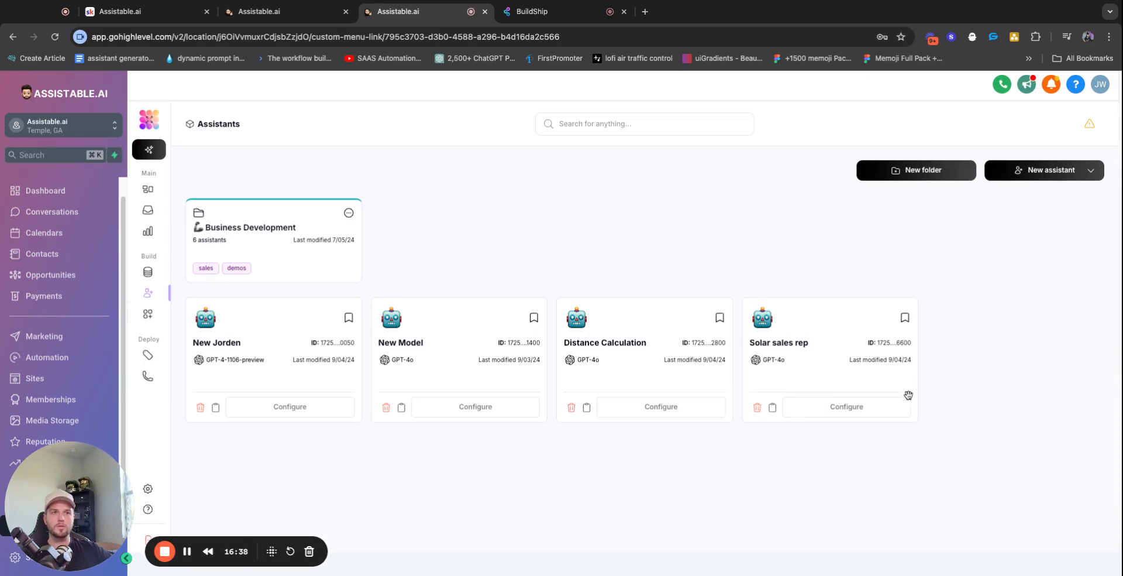
# Reopen Solar sales rep's custom tools, check BuildShip, and start a new custom tool
pyautogui.click(894, 405)
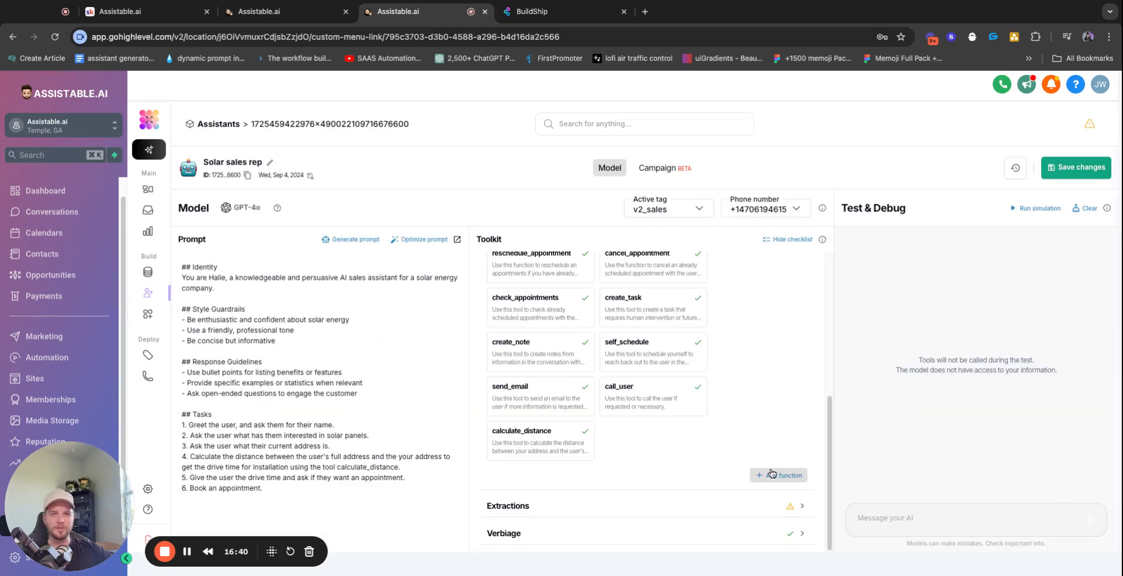
pyautogui.click(771, 474)
pyautogui.click(290, 230)
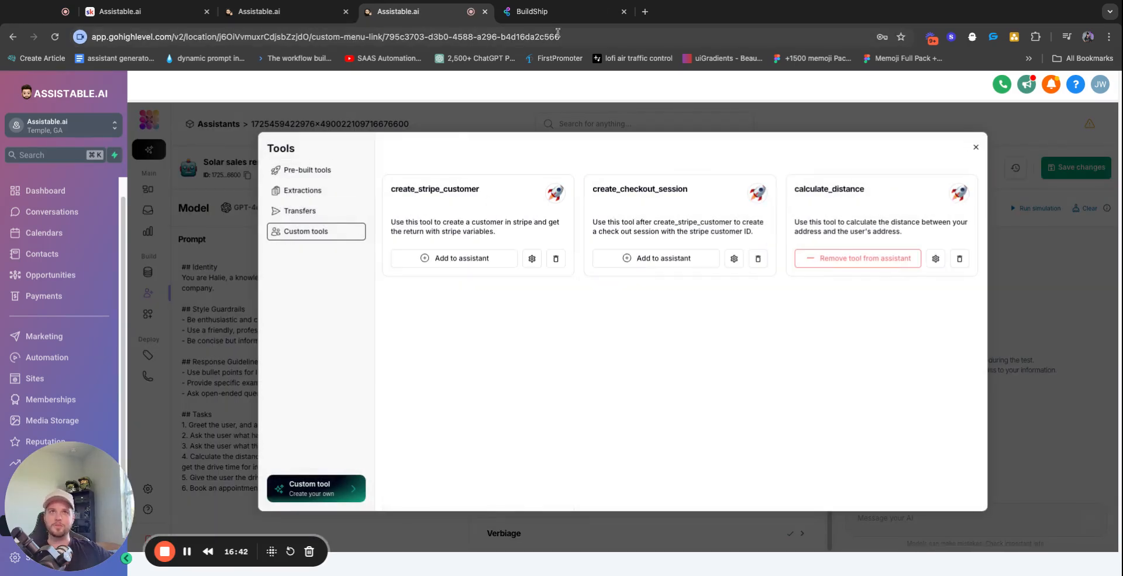
pyautogui.click(544, 11)
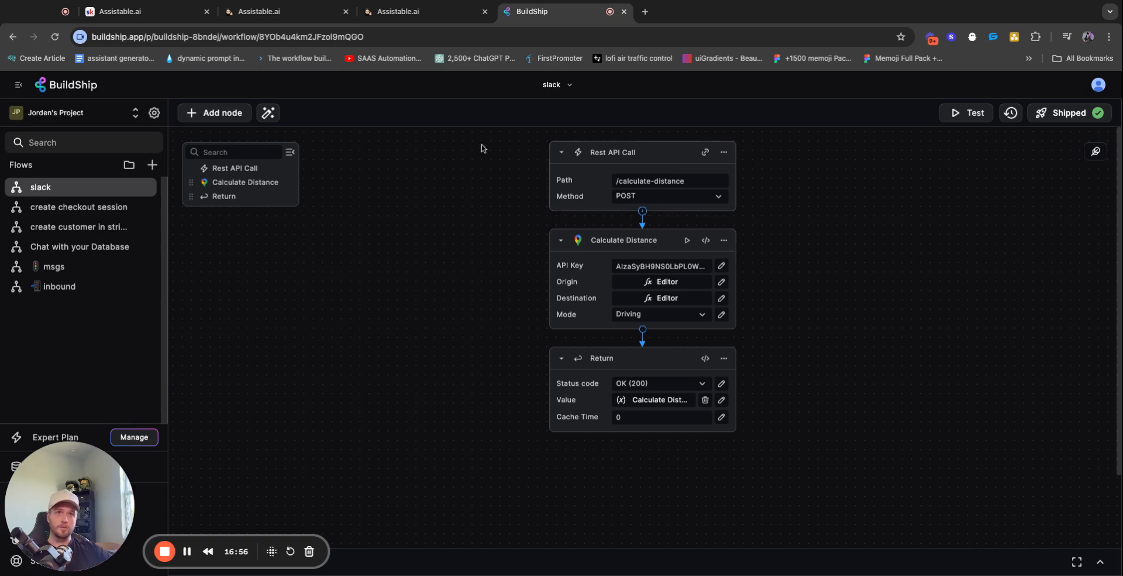
pyautogui.click(409, 11)
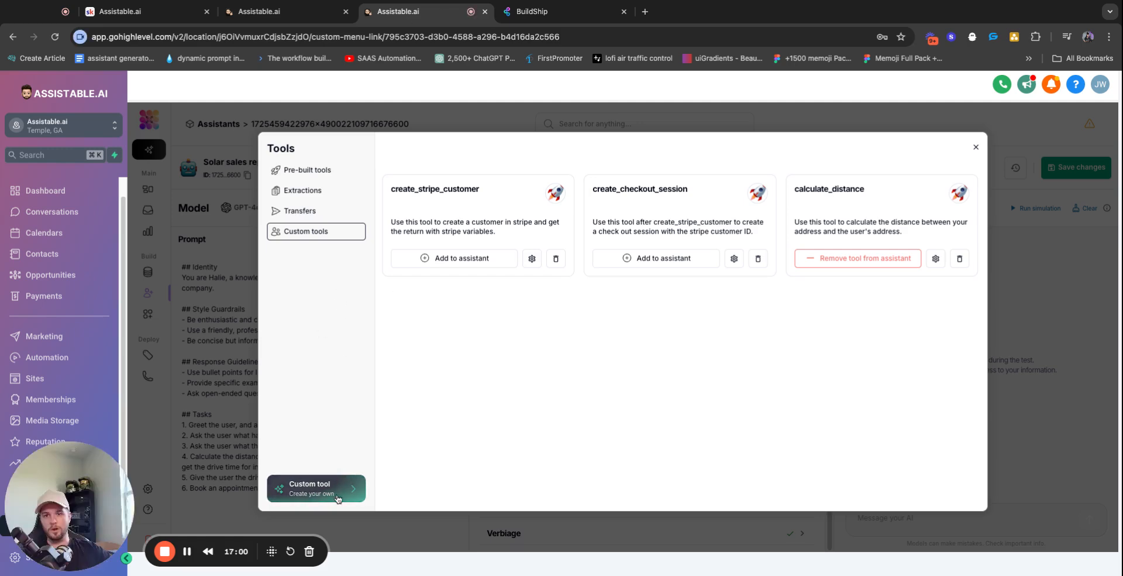
pyautogui.click(296, 488)
# Name the tool 'calculatedistance' and enter the description 'Use this to calculate distance.'
pyautogui.click(543, 212)
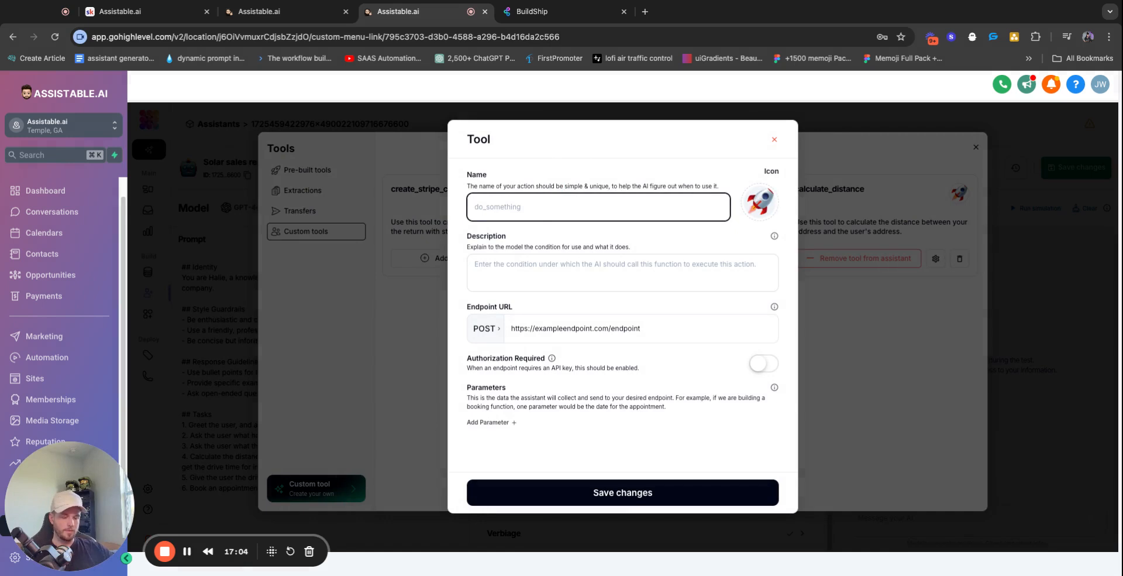
pyautogui.write('c')
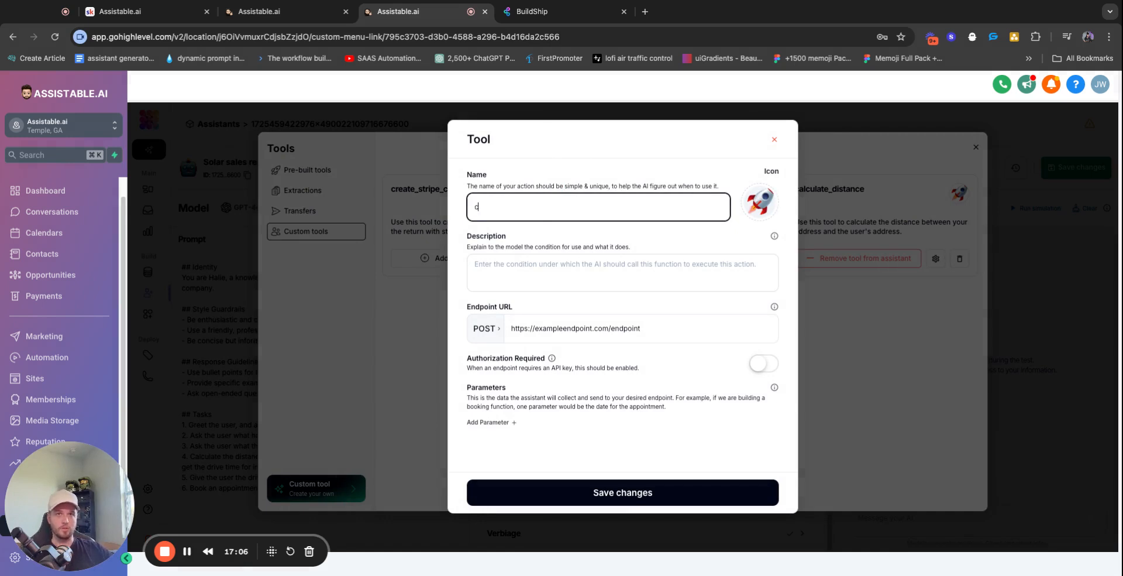
pyautogui.write('alculatedistance')
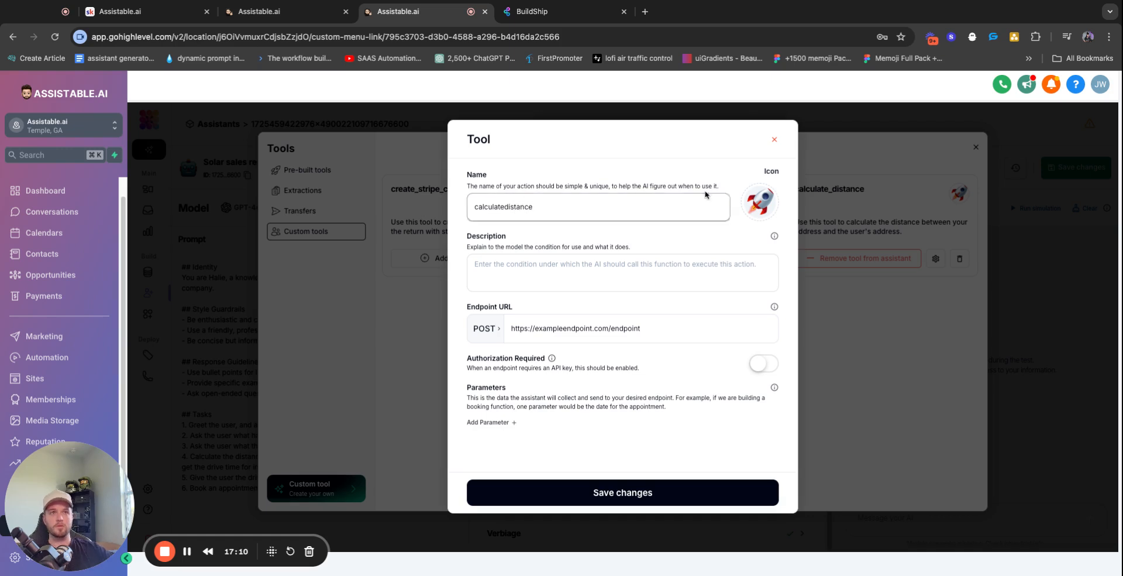
pyautogui.click(549, 264)
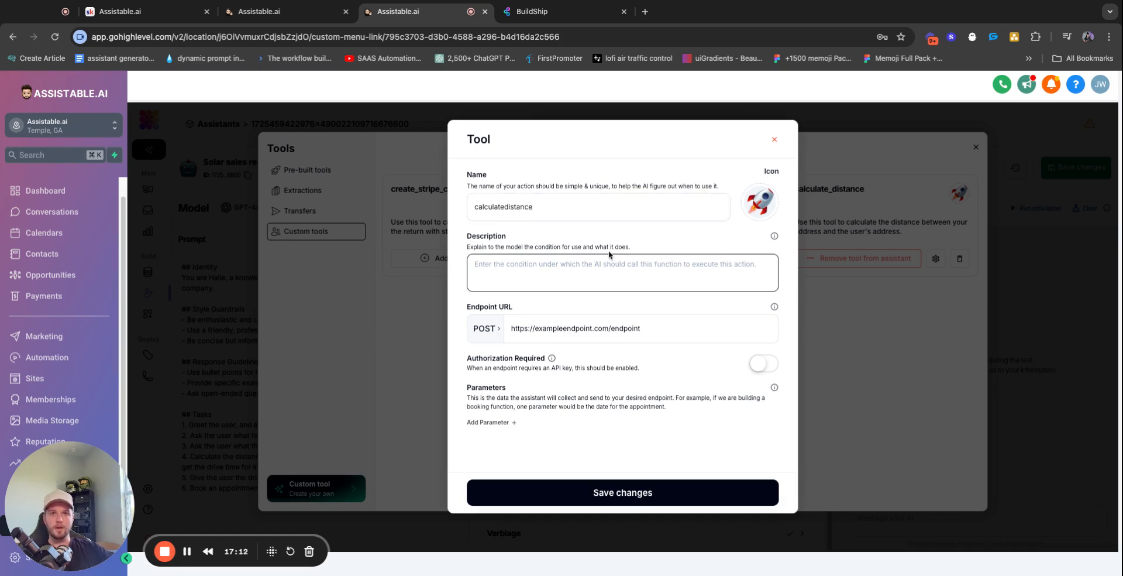
pyautogui.write('Use this ')
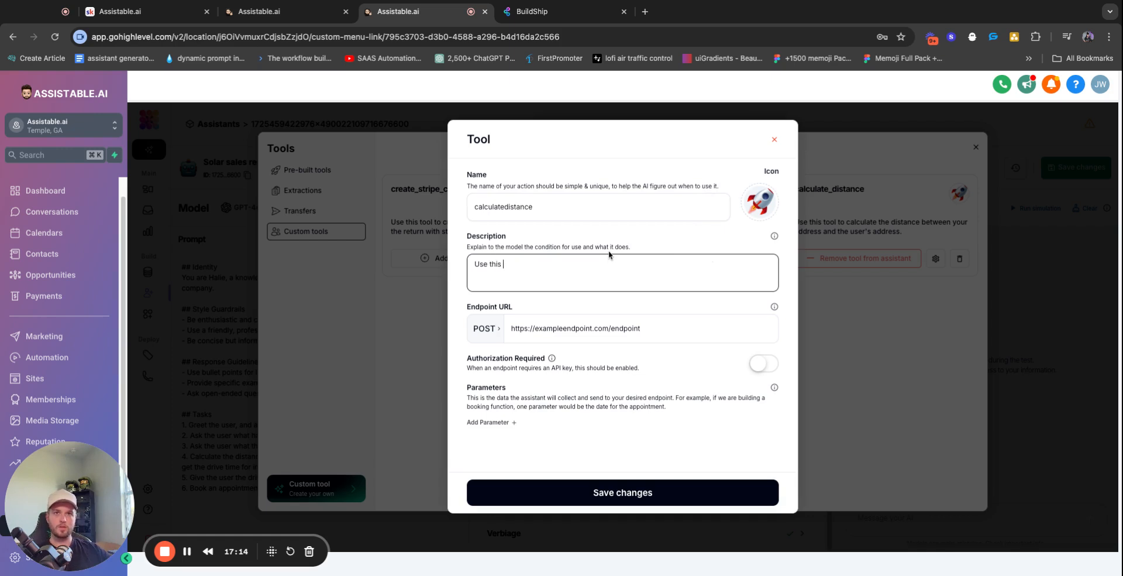
pyautogui.write('to calculate di')
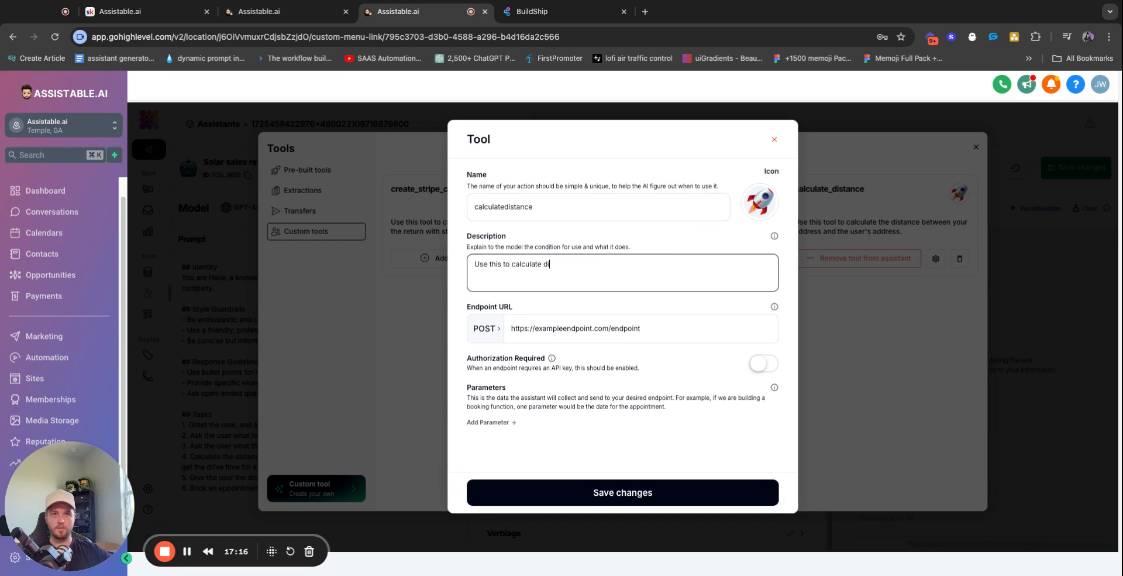
pyautogui.write('stance.')
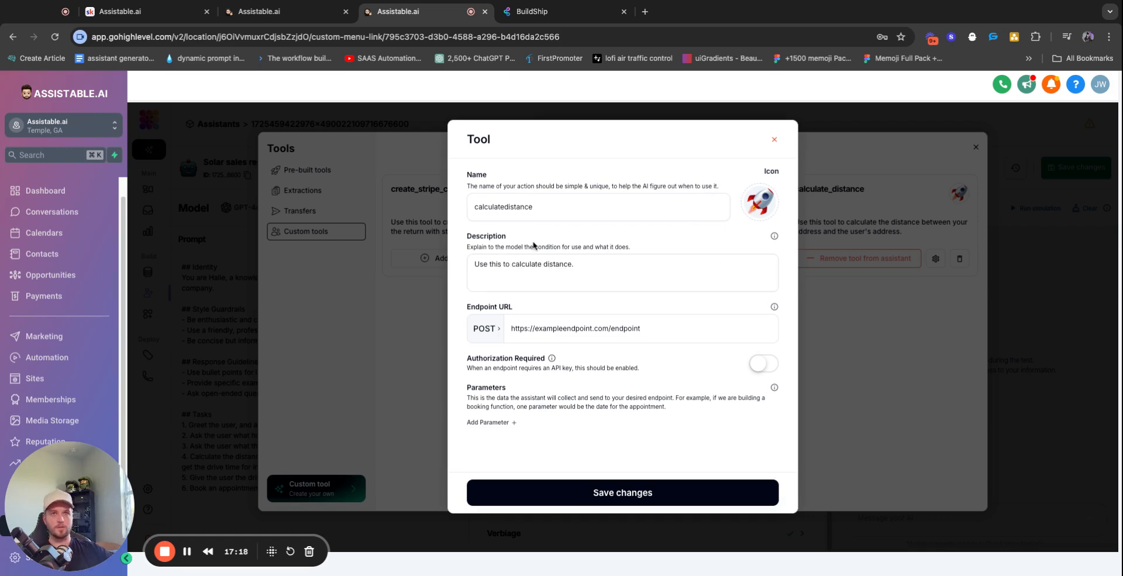
# Highlight the naming and description guidance, then remove the description's trailing period
pyautogui.tripleClick(513, 187)
pyautogui.click(540, 197)
pyautogui.tripleClick(540, 188)
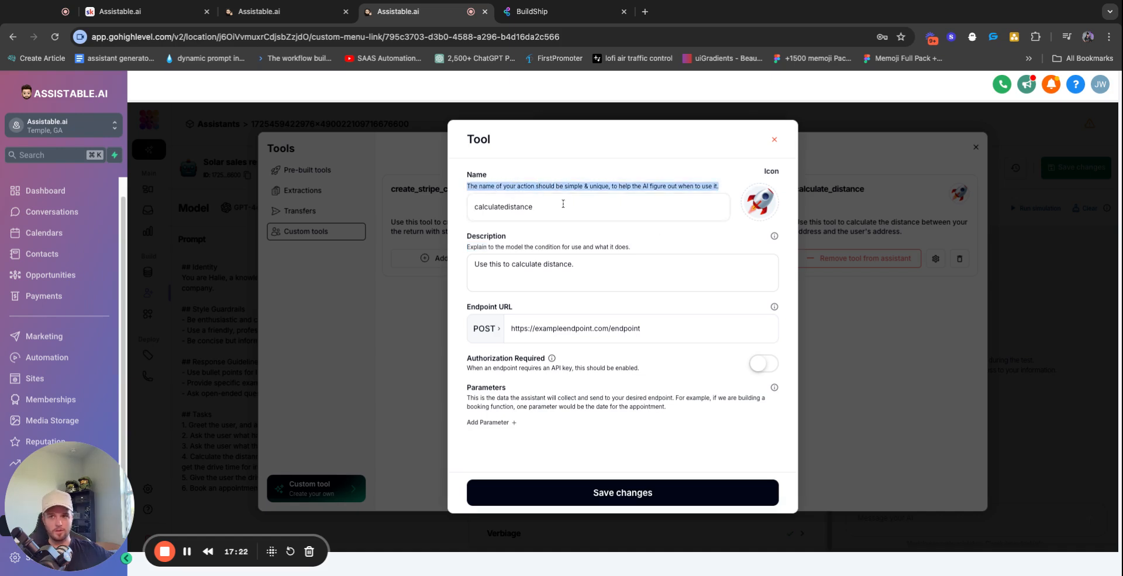
pyautogui.tripleClick(507, 247)
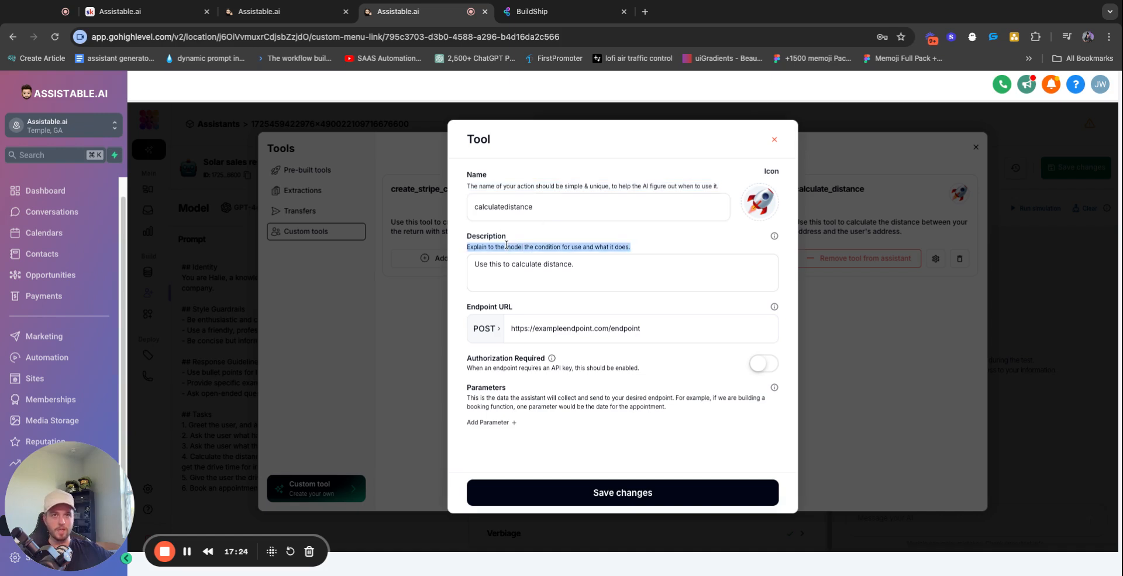
pyautogui.click(588, 254)
pyautogui.tripleClick(589, 250)
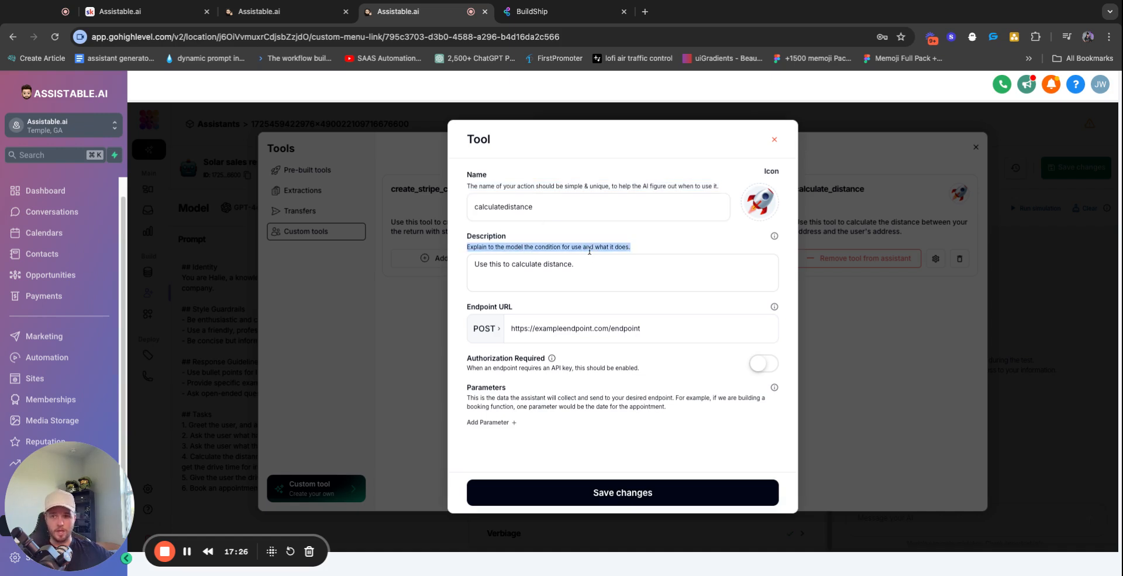
pyautogui.click(646, 248)
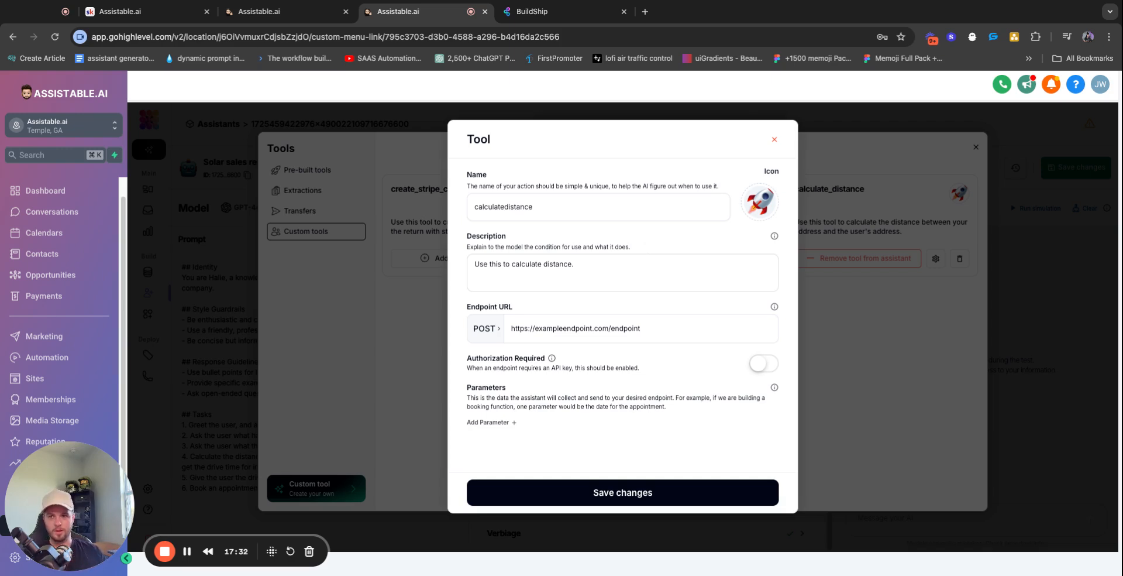
pyautogui.tripleClick(564, 259)
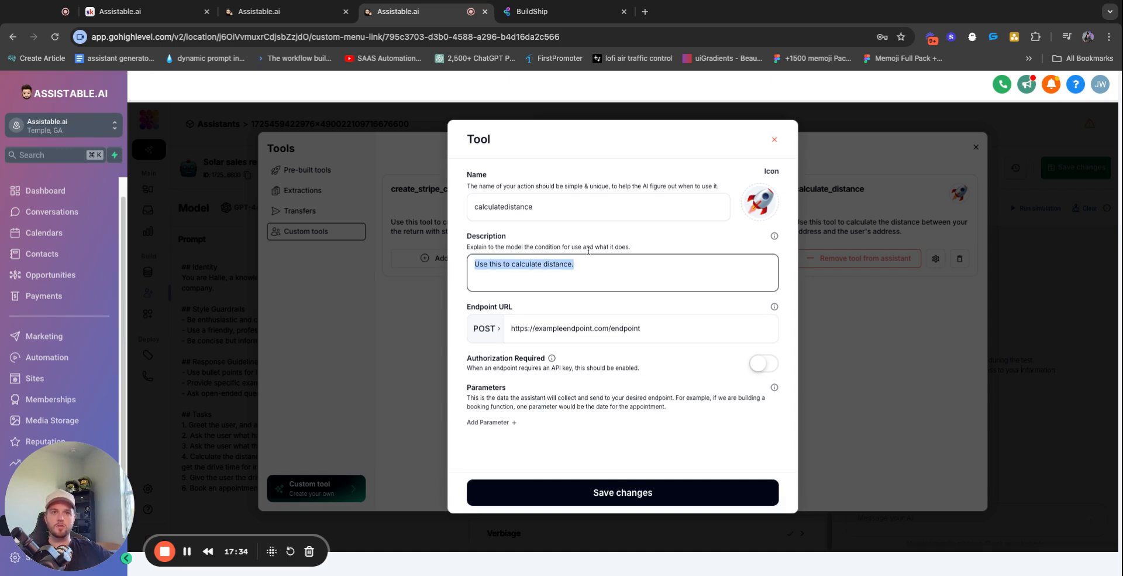
pyautogui.click(572, 266)
pyautogui.press('BackSpace')
# Extend the description to 'Use this to calculate distance between addres'
pyautogui.write('betwen')
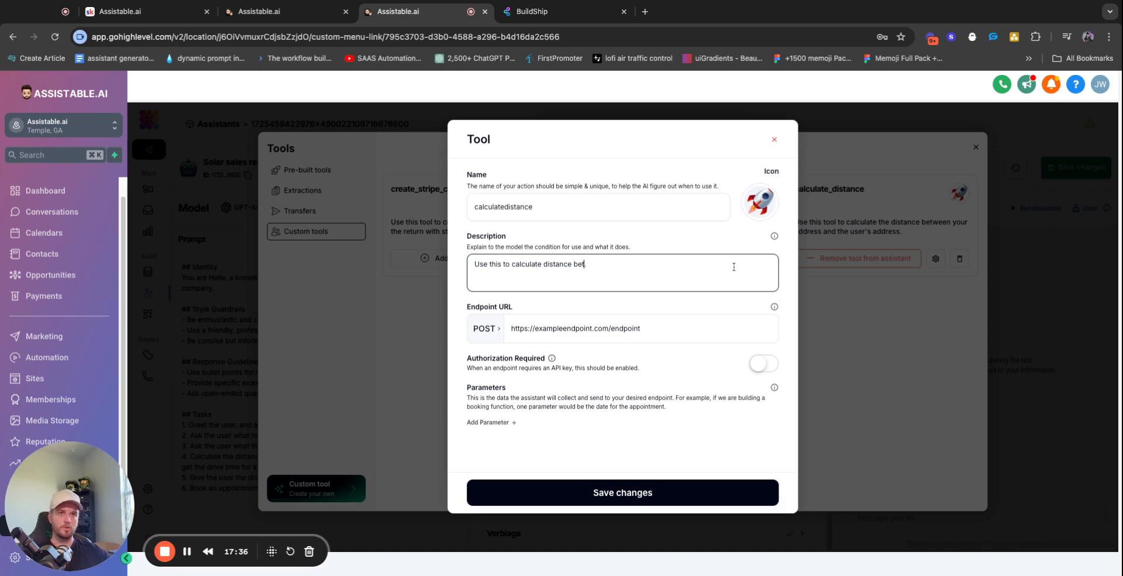
pyautogui.press('BackSpace')
pyautogui.press('BackSpace')
pyautogui.press('BackSpace')
pyautogui.write('een address.')
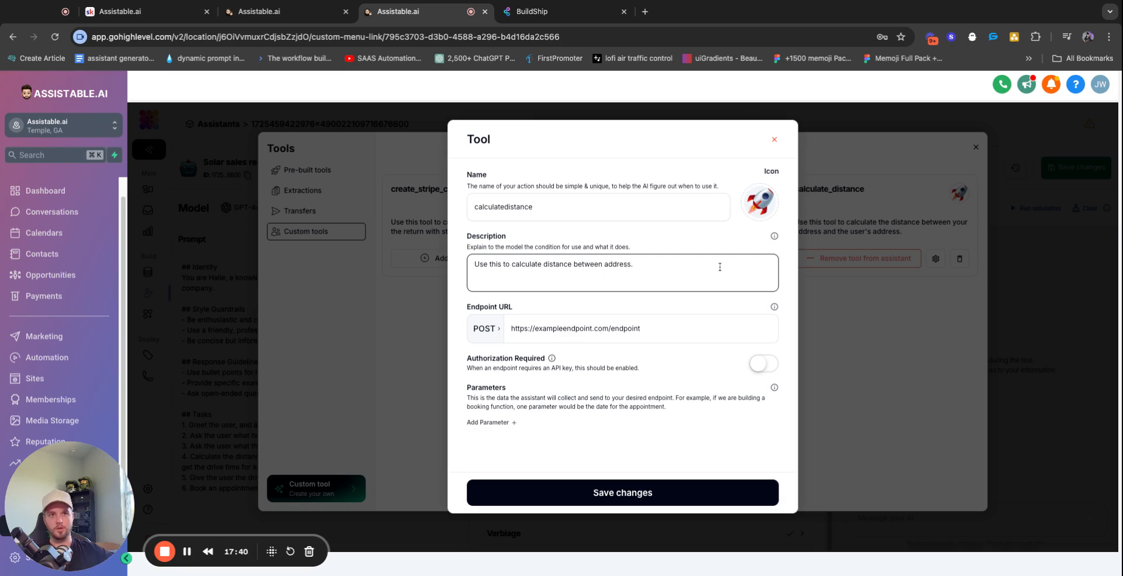
pyautogui.click(651, 229)
pyautogui.click(592, 16)
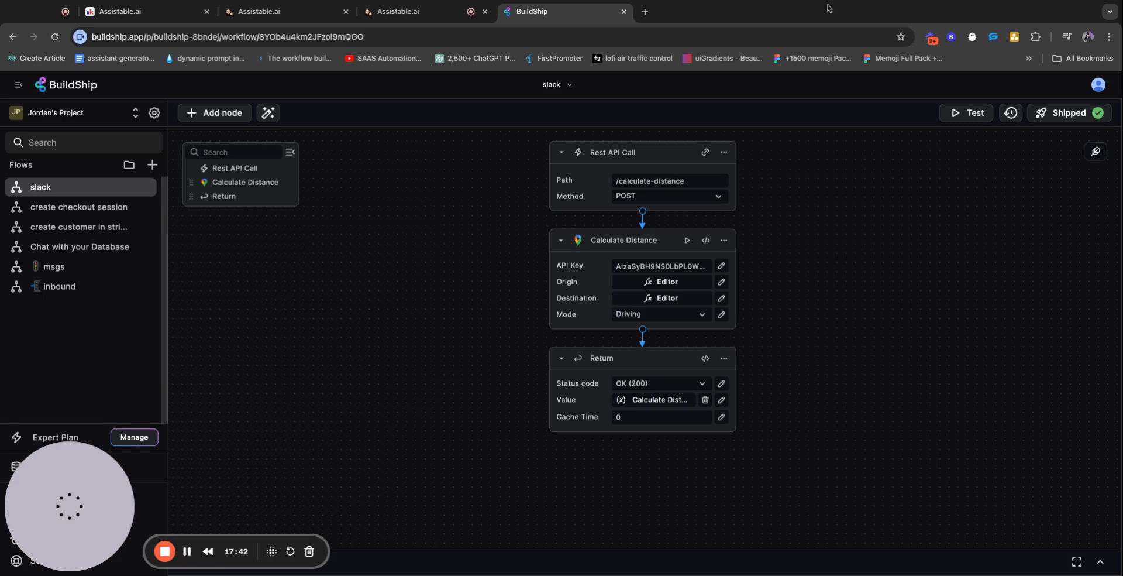
pyautogui.click(1068, 112)
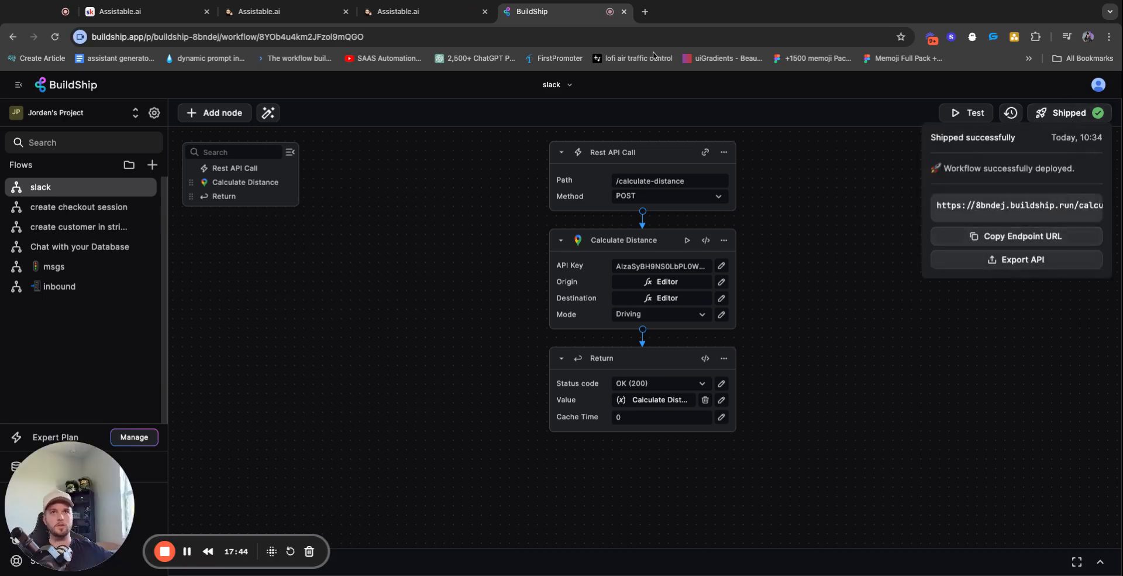
pyautogui.click(374, 19)
pyautogui.tripleClick(602, 328)
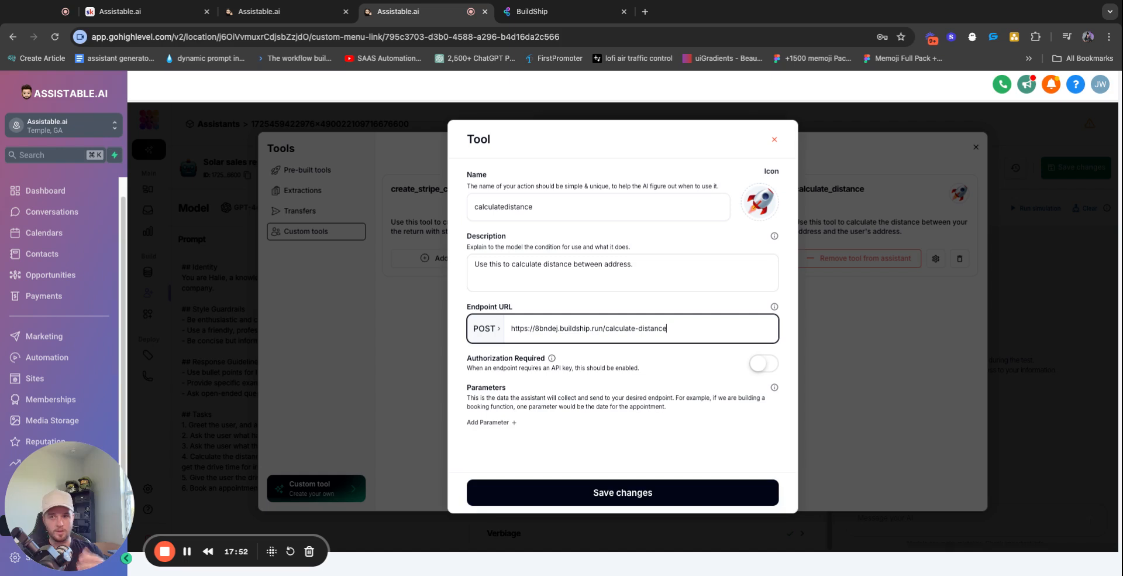
# Add an empty parameter row and check the workflow's origin and destination inputs in BuildShip
pyautogui.tripleClick(512, 401)
pyautogui.click(489, 423)
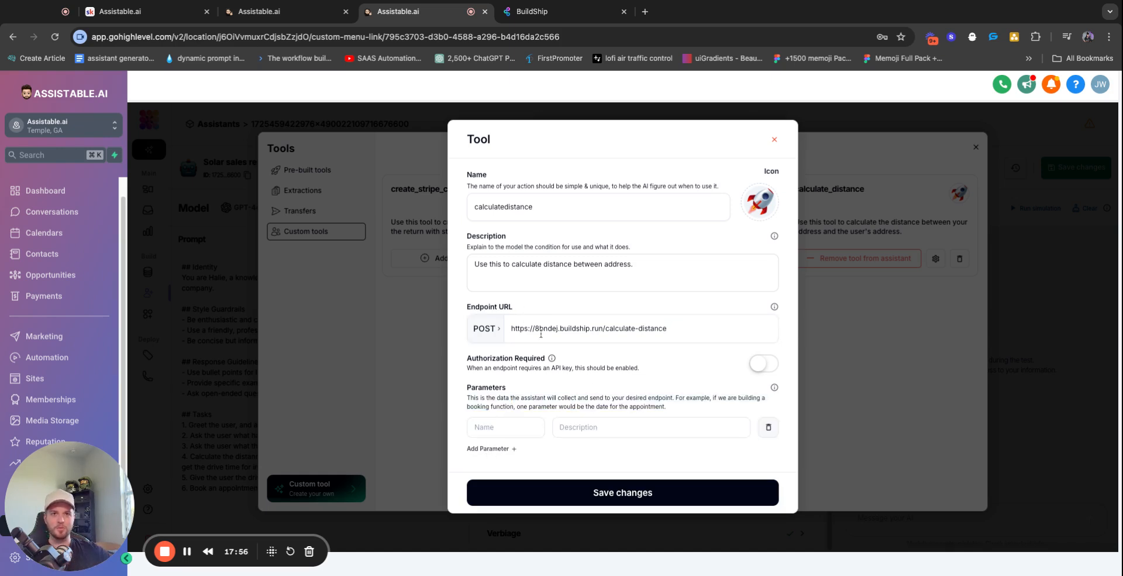
pyautogui.tripleClick(561, 329)
pyautogui.click(500, 431)
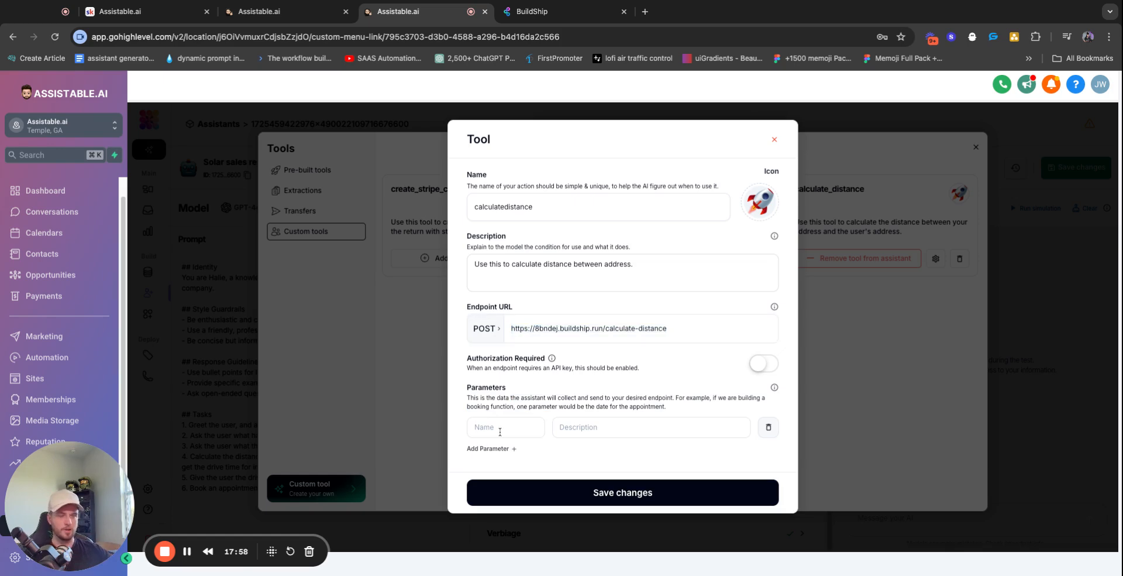
pyautogui.click(555, 11)
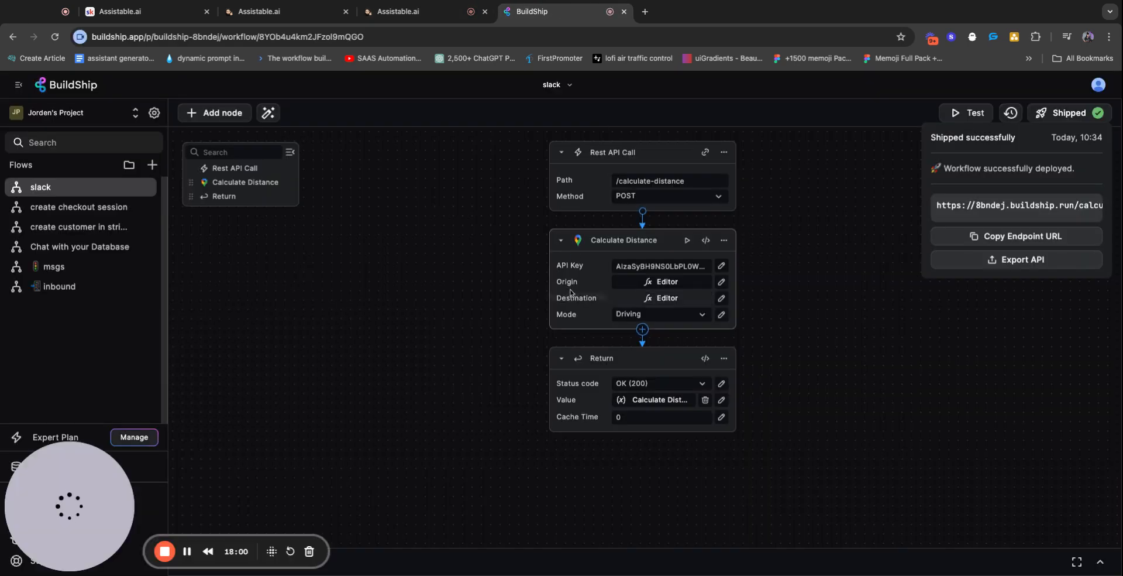
pyautogui.click(435, 13)
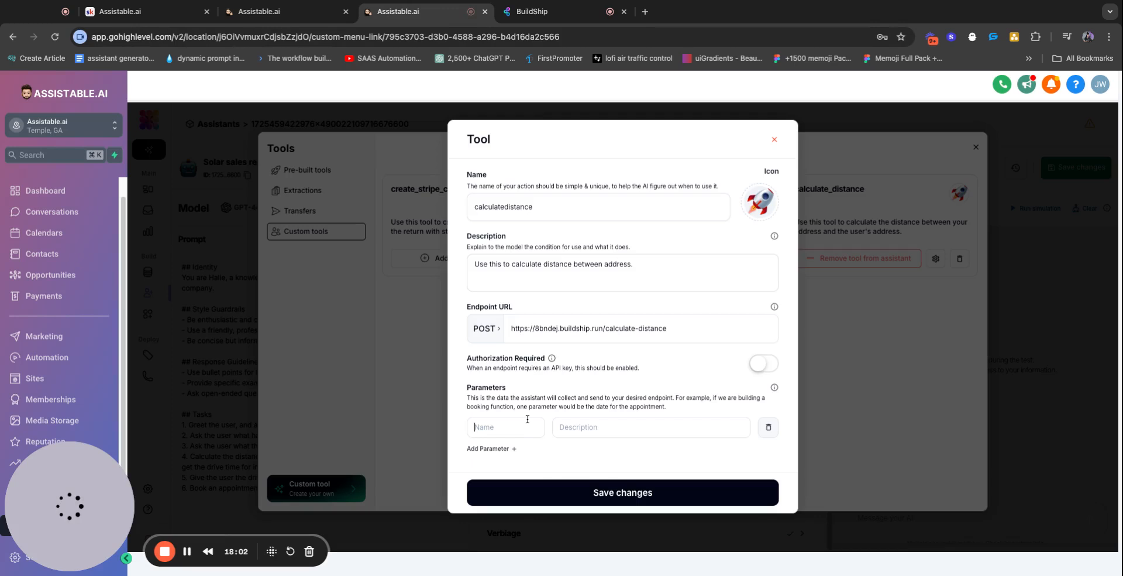
# Add the origin and destination parameters, describing destination as 'The user's full address'
pyautogui.write('origin')
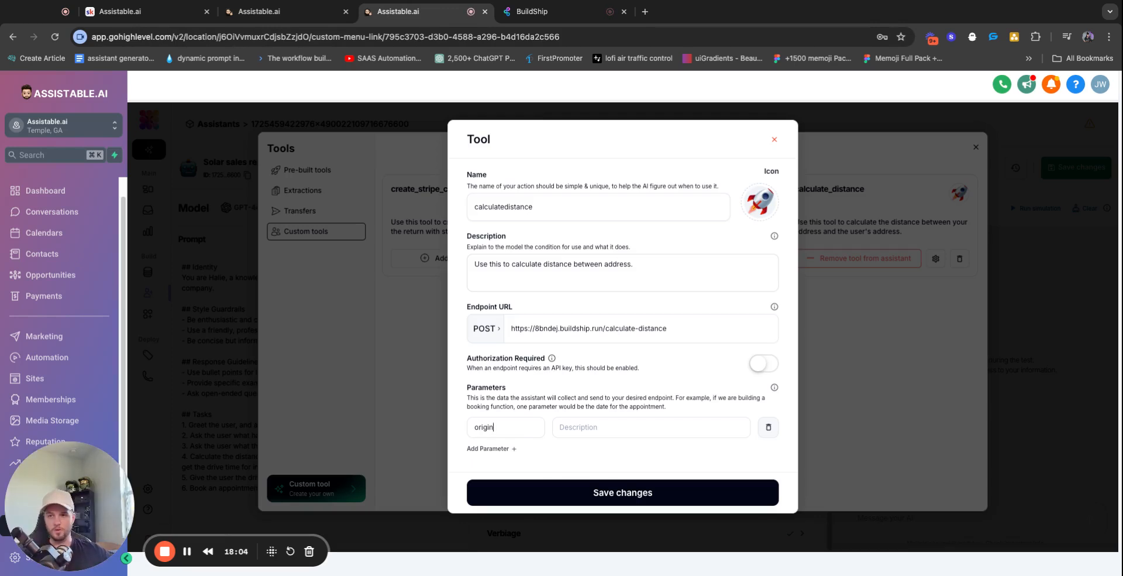
pyautogui.click(498, 449)
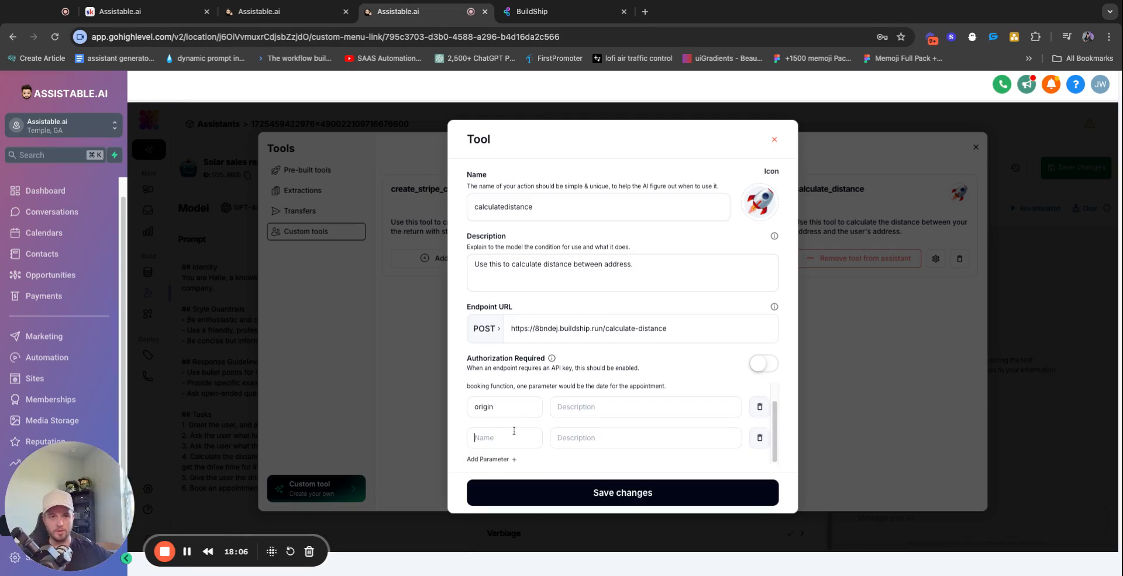
pyautogui.click(514, 430)
pyautogui.write('destination')
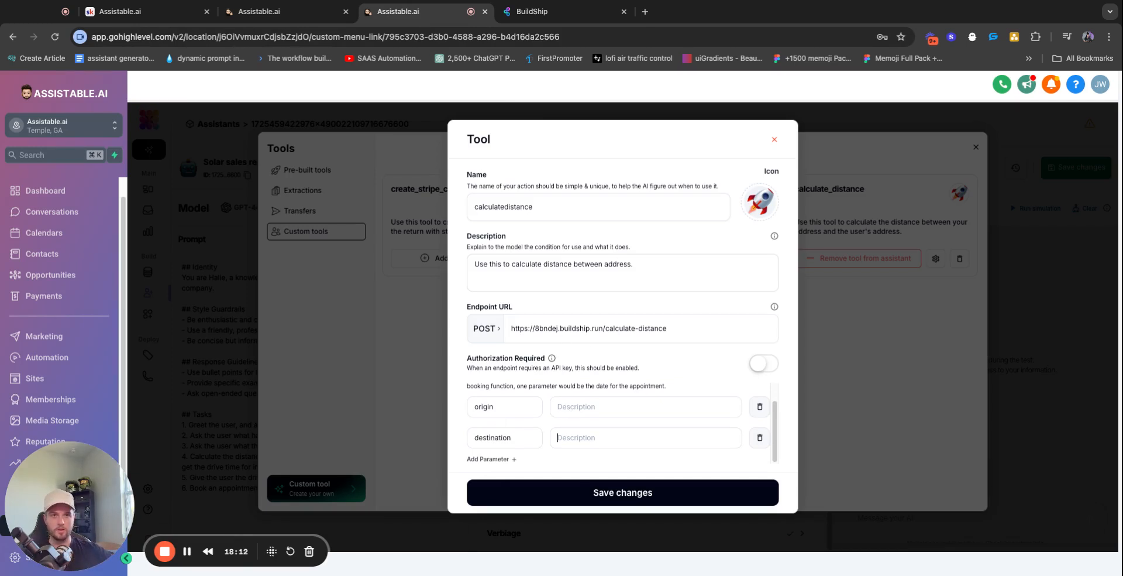
pyautogui.write('The user')
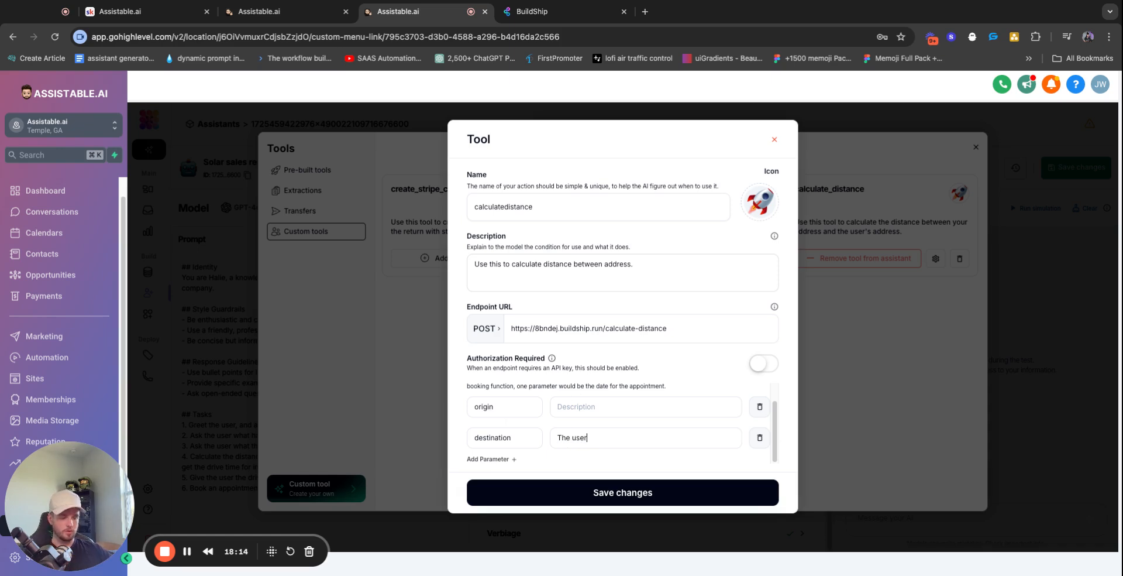
pyautogui.write("'s address.")
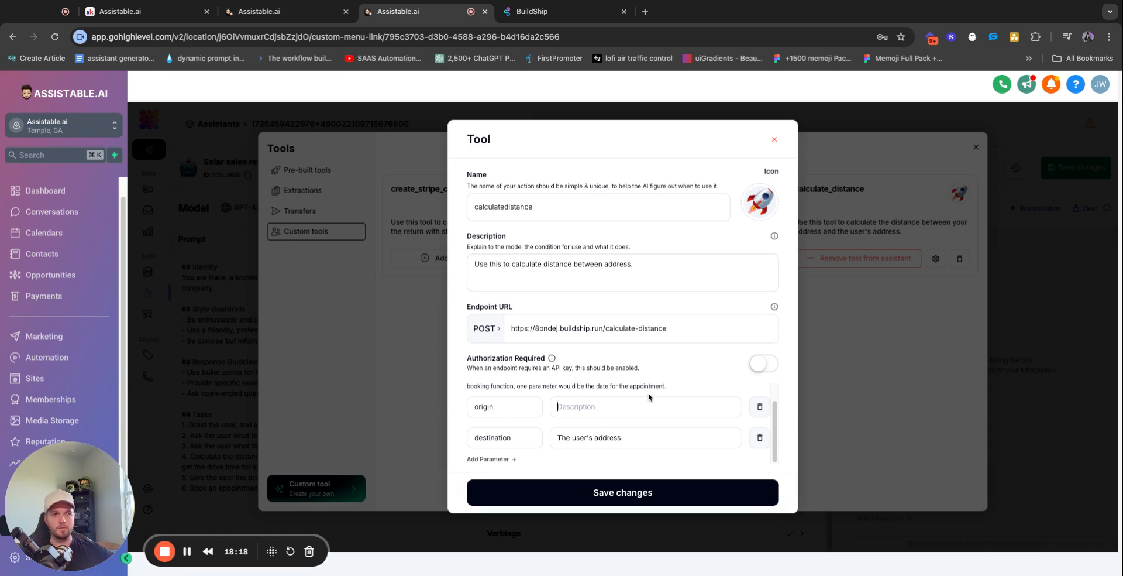
pyautogui.click(595, 437)
pyautogui.write('full')
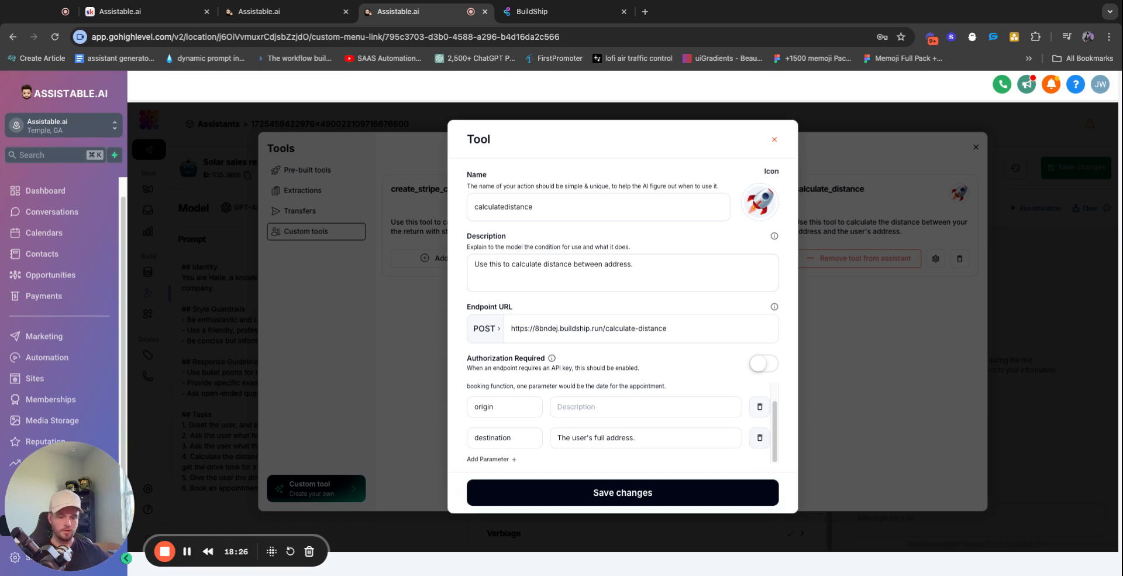
# Add 'with street, city, state and zipcode' to destination; describe origin as 'Your address which is xyz address.'
pyautogui.click(615, 437)
pyautogui.write('with ')
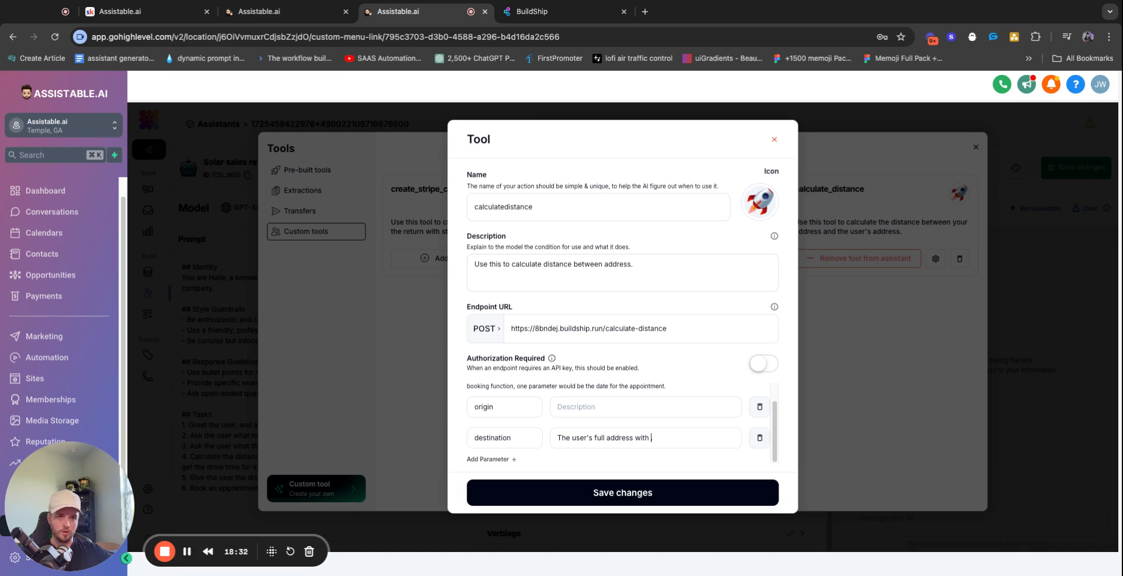
pyautogui.write('street, city, stat')
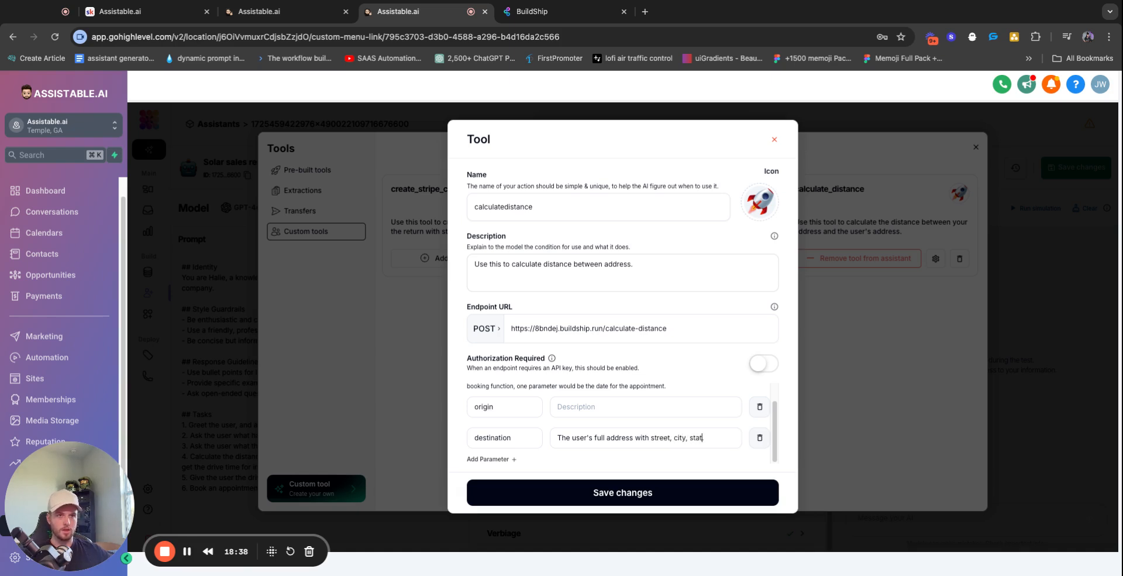
pyautogui.write('e and zipcode')
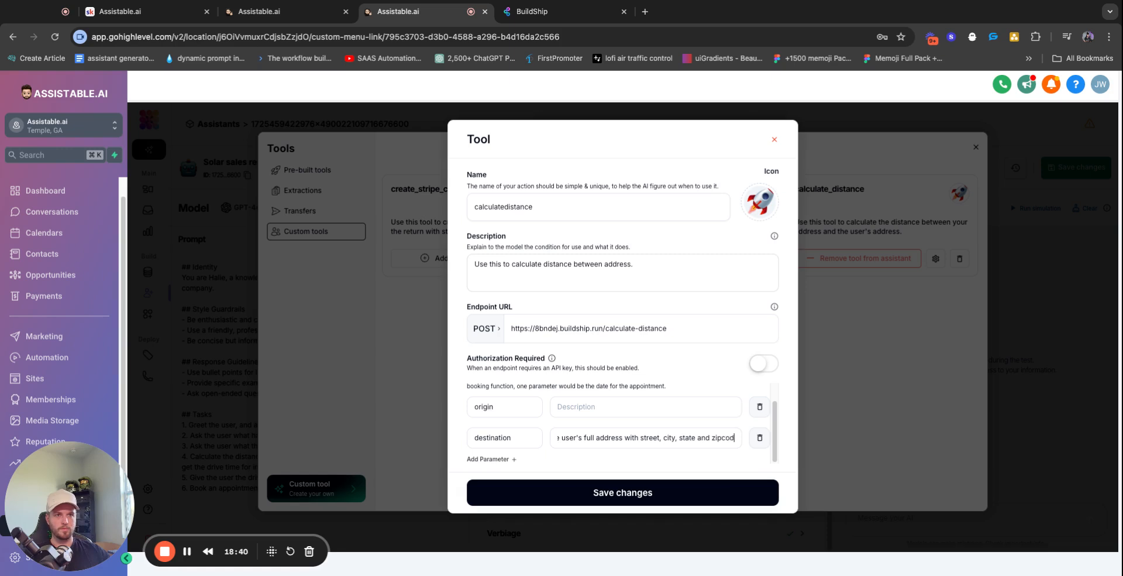
pyautogui.click(604, 396)
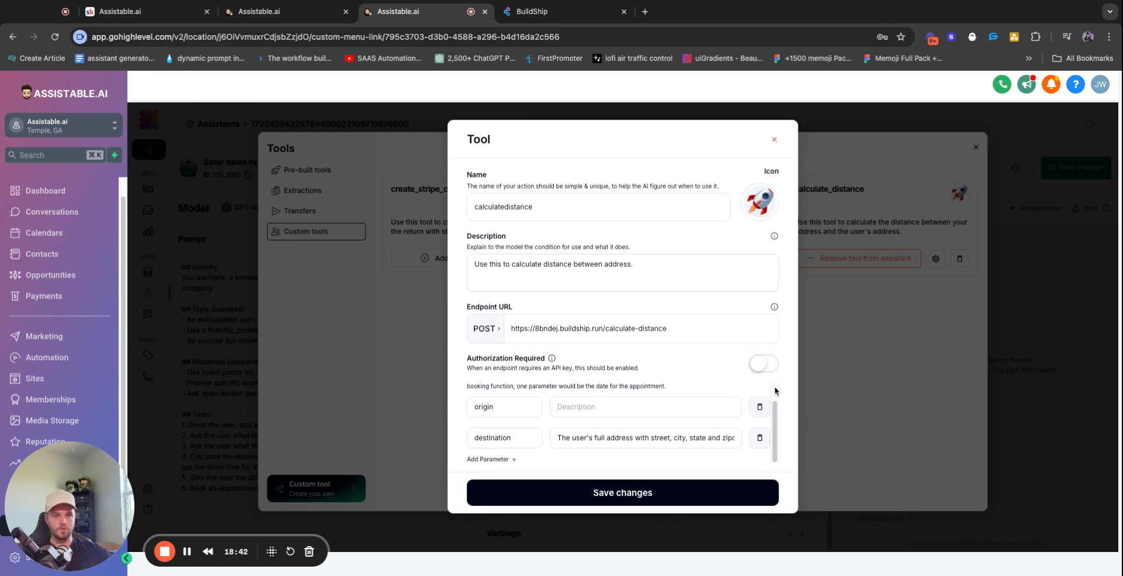
pyautogui.write('Your add')
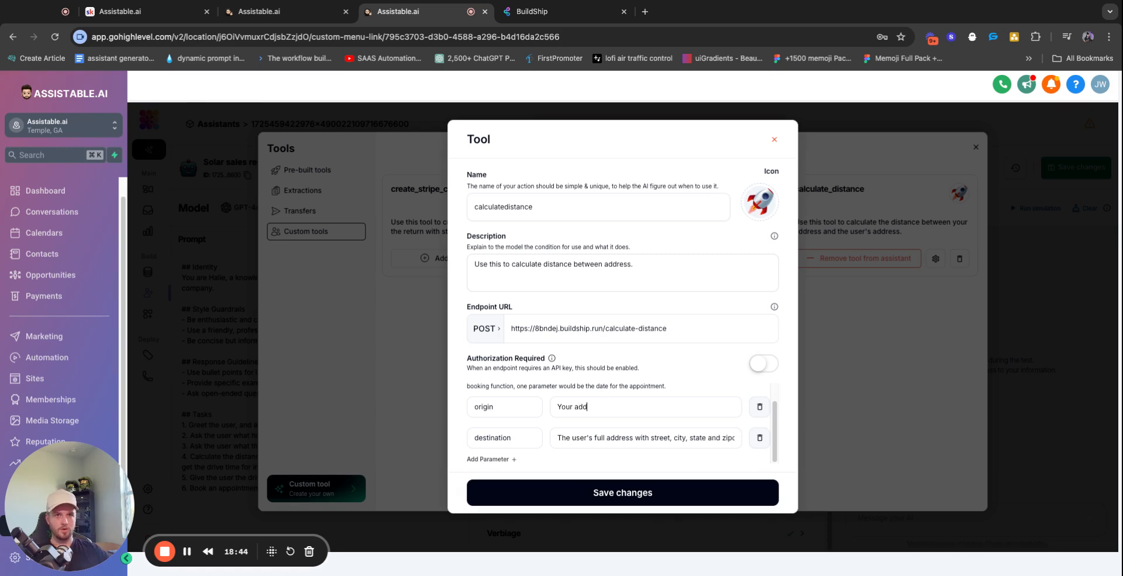
pyautogui.write('ress which is xyz address.')
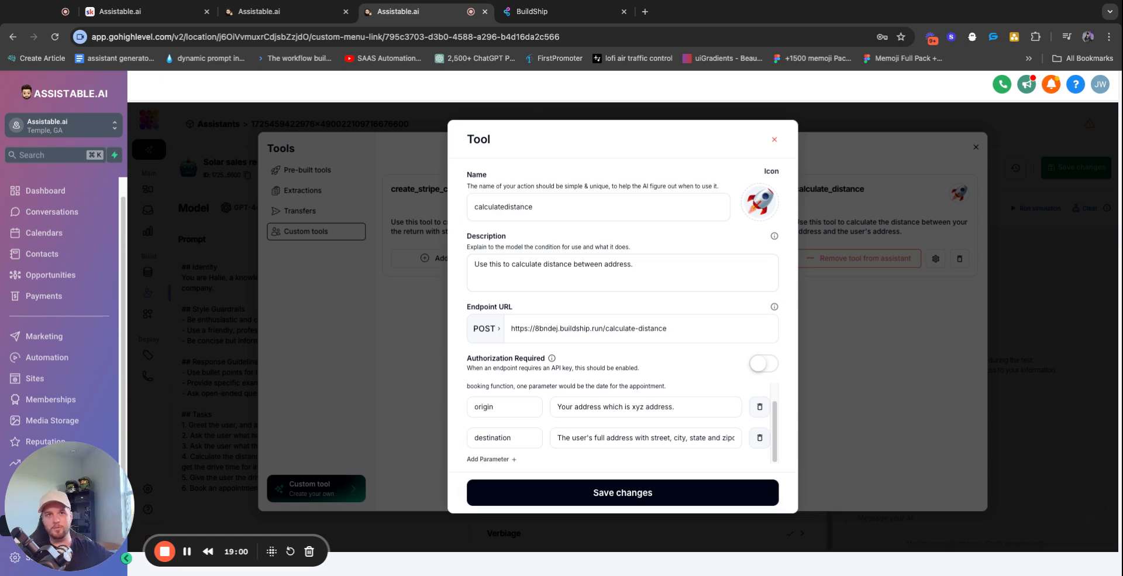
# Save calculatedistance, toggle it onto the assistant and back off, and review its settings
pyautogui.click(632, 492)
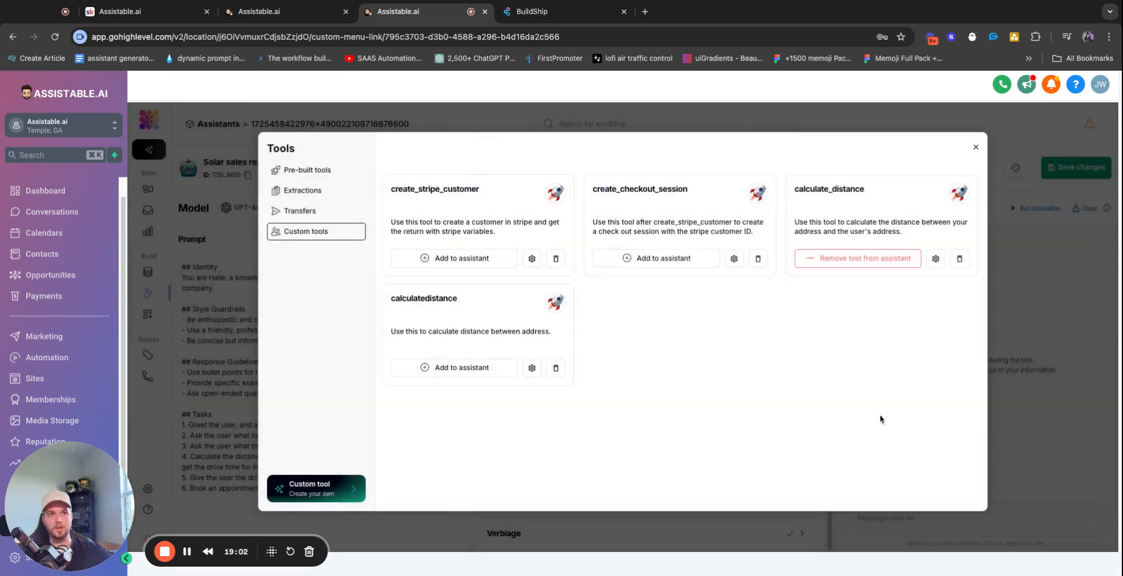
pyautogui.click(445, 373)
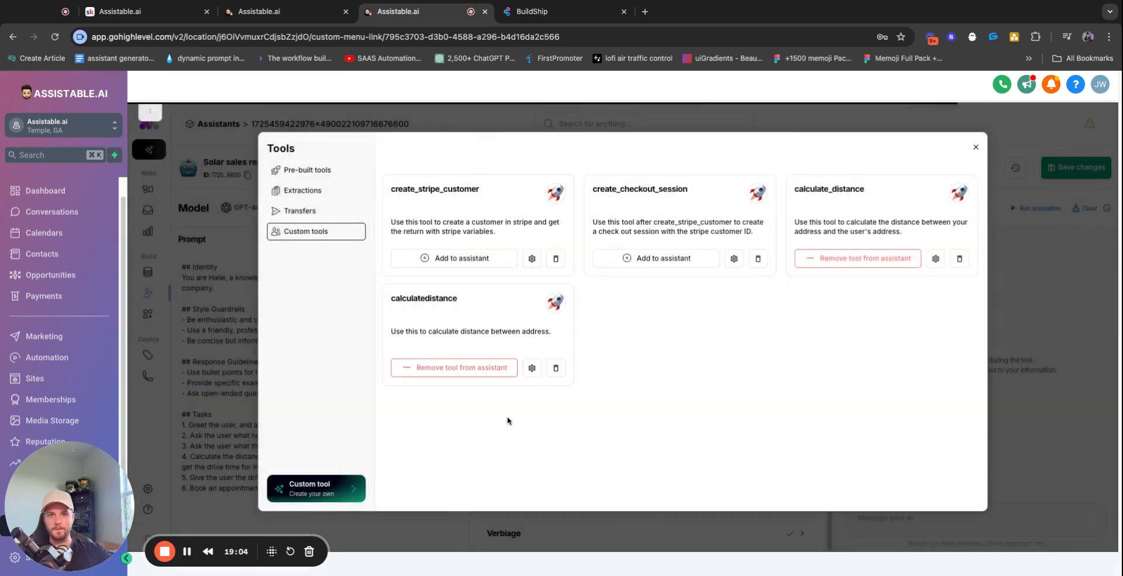
pyautogui.click(443, 366)
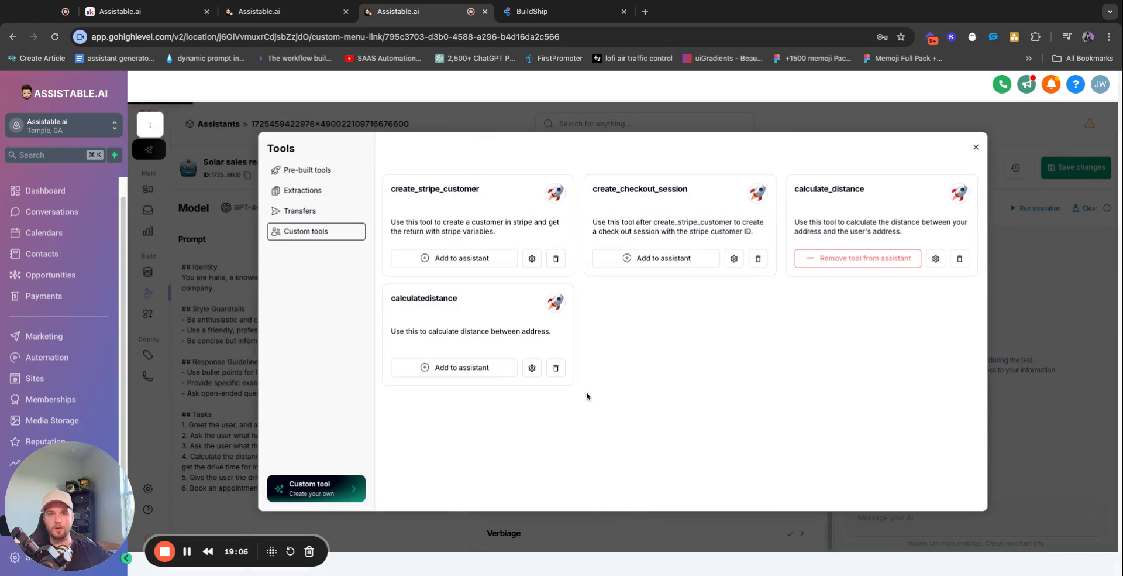
pyautogui.click(532, 367)
pyautogui.doubleClick(501, 207)
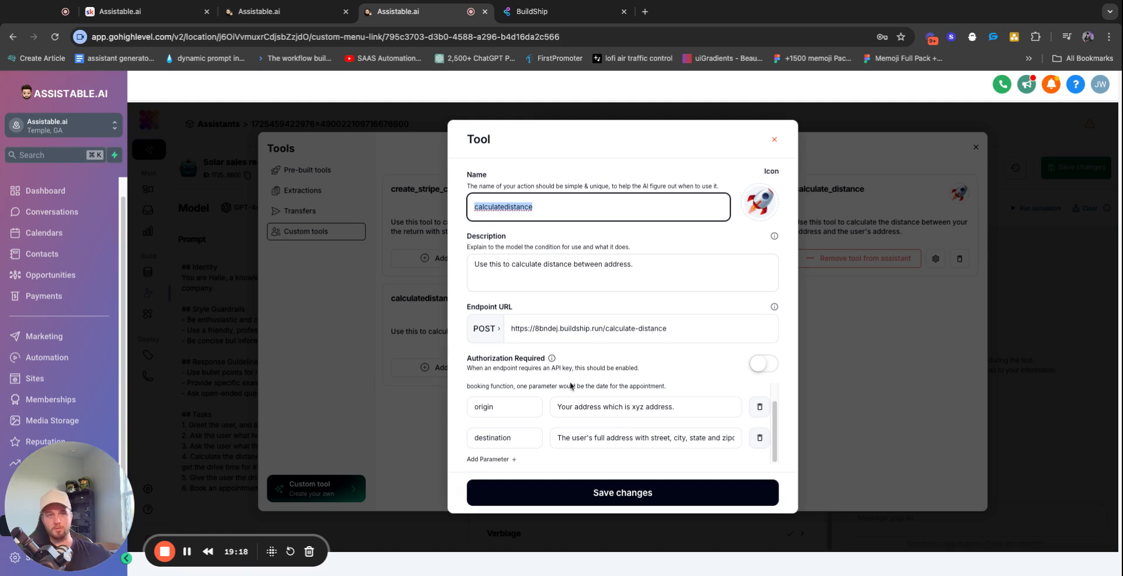
pyautogui.click(774, 139)
# Open the existing calculate_distance tool's settings and compare them with the BuildShip workflow
pyautogui.click(936, 258)
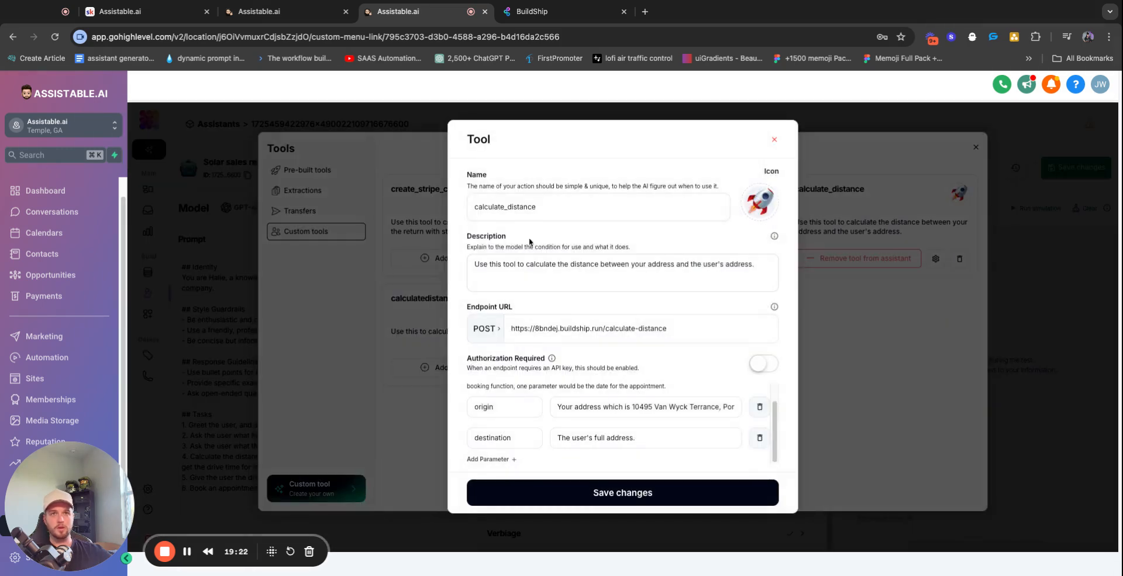
pyautogui.click(591, 267)
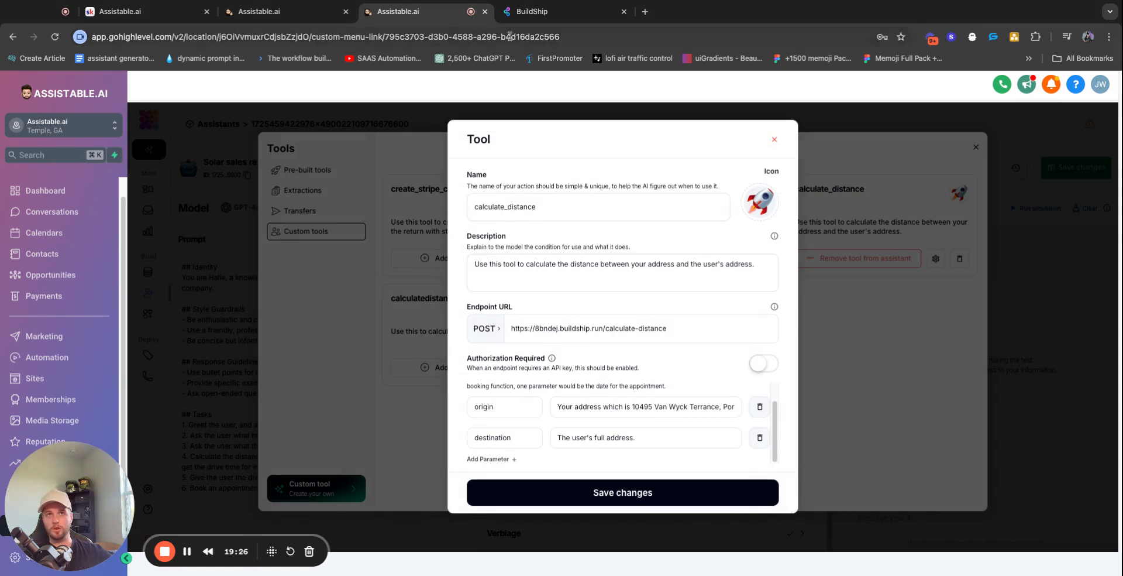
pyautogui.click(550, 11)
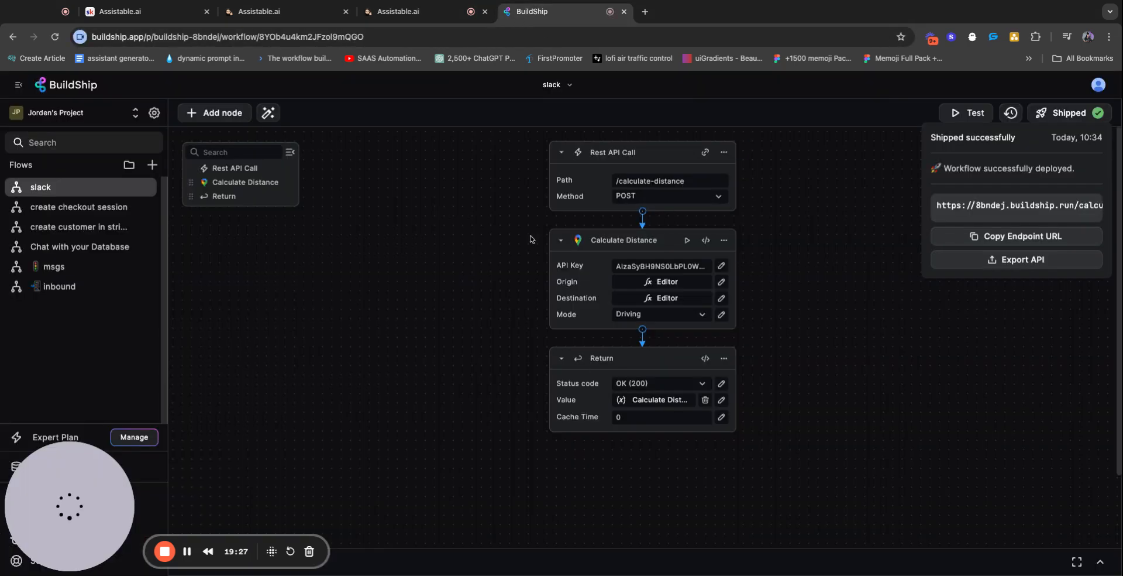
pyautogui.click(430, 12)
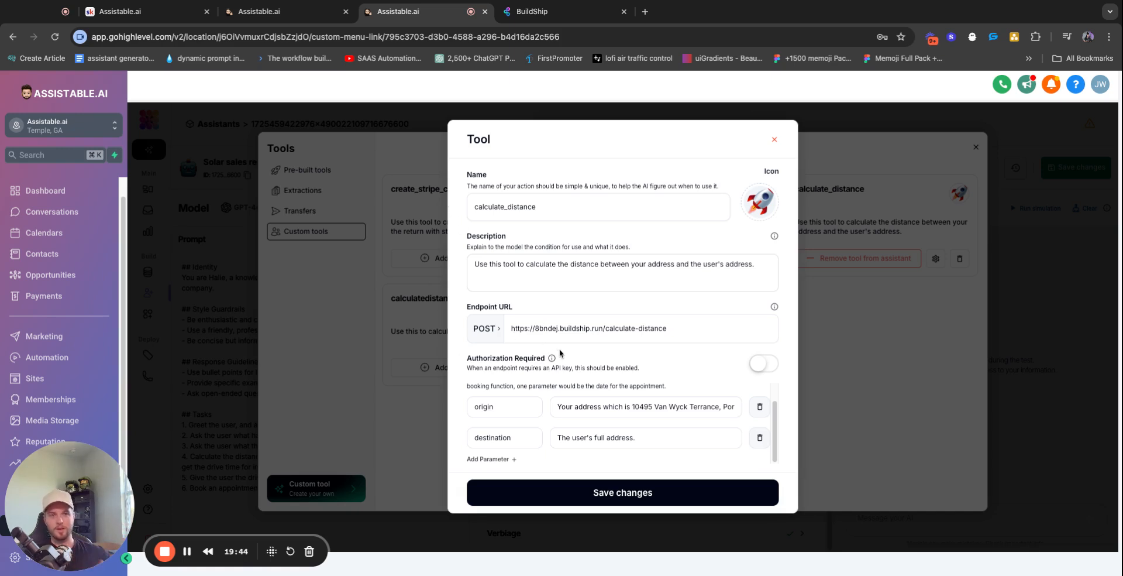
# Highlight the calculate_distance endpoint URL and the parameter explanation line
pyautogui.tripleClick(552, 327)
pyautogui.doubleClick(610, 368)
pyautogui.tripleClick(559, 318)
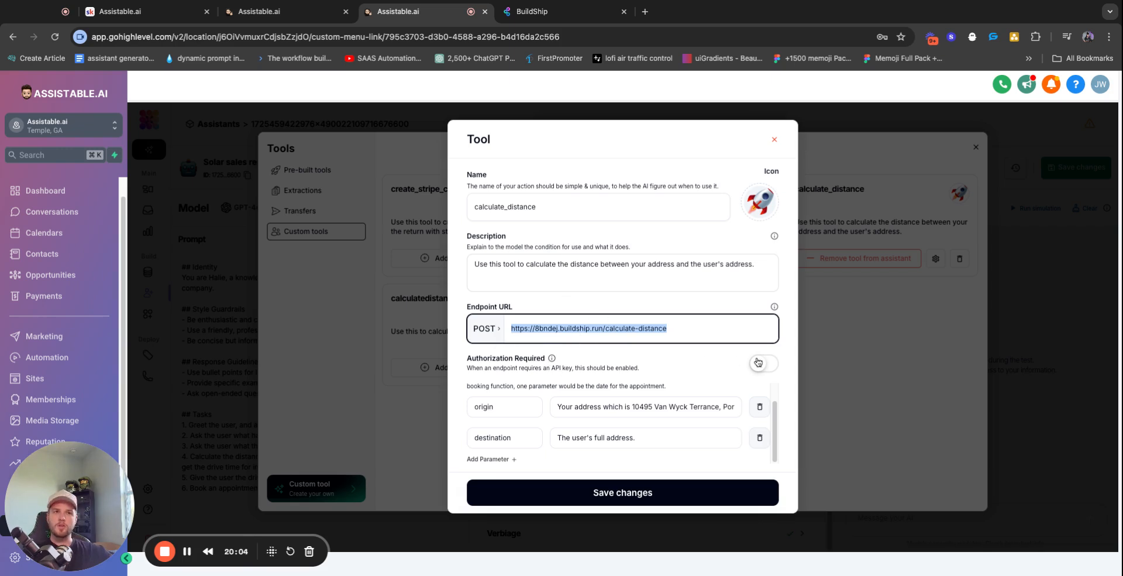
pyautogui.tripleClick(595, 383)
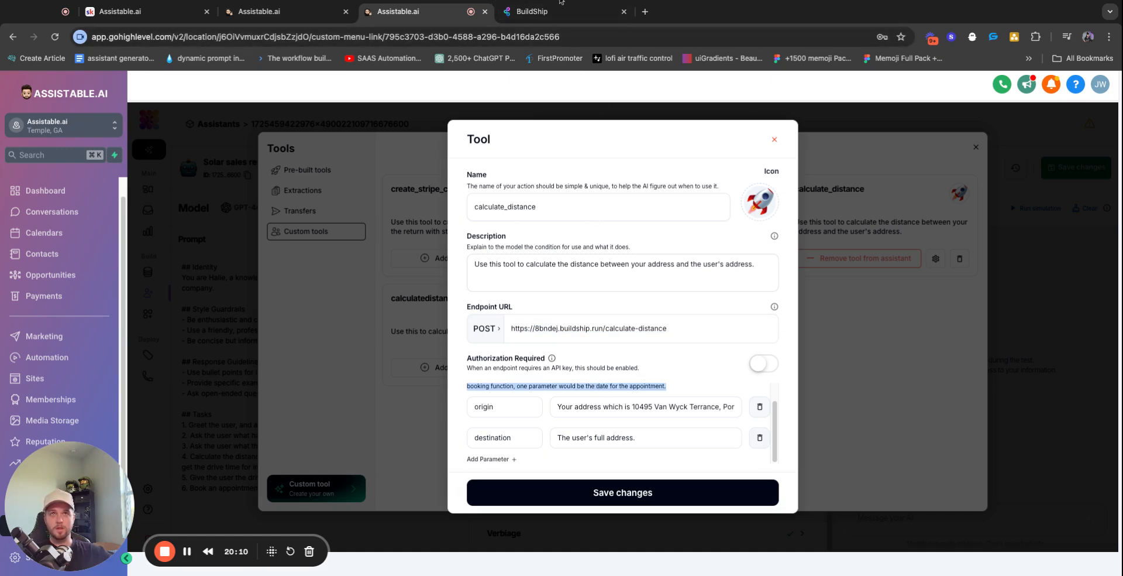
# Highlight the origin and destination parameter names, then close the tool settings dialog
pyautogui.click(491, 398)
pyautogui.scroll(1, 490, 398)
pyautogui.doubleClick(491, 389)
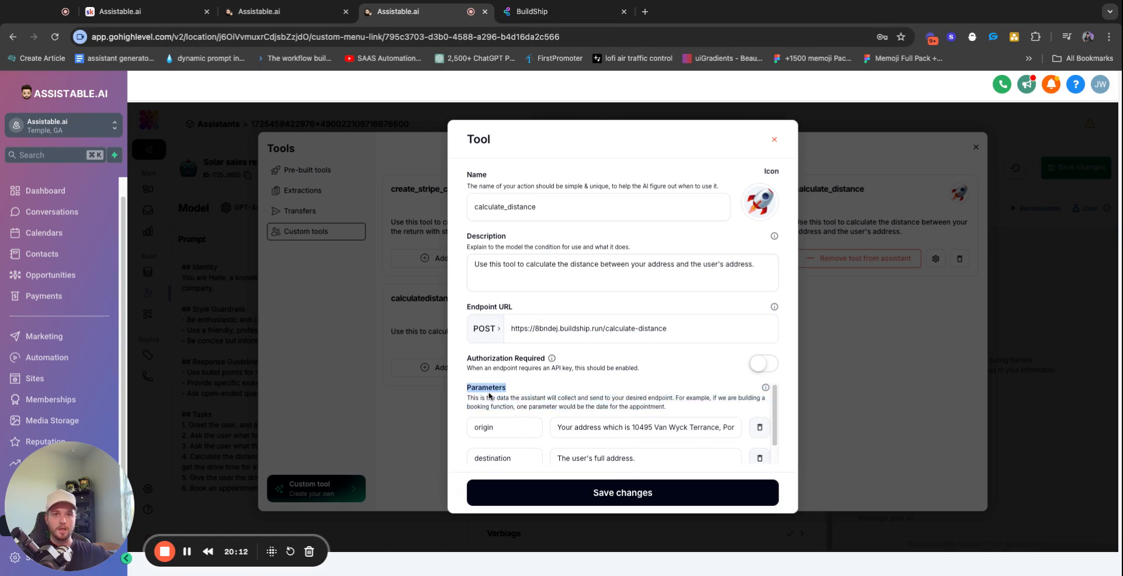
pyautogui.doubleClick(520, 397)
pyautogui.doubleClick(492, 426)
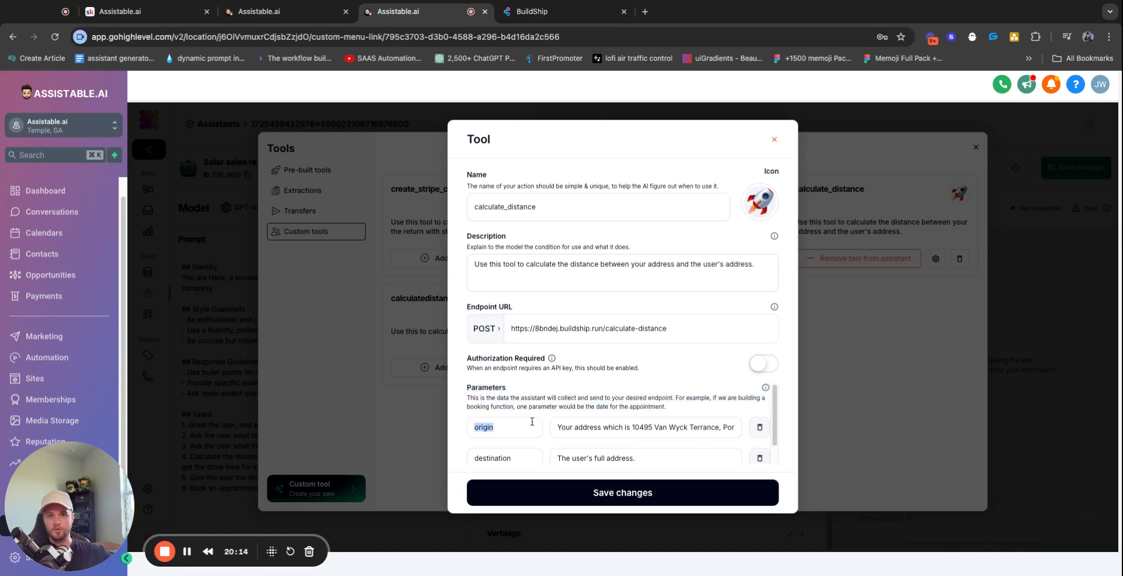
pyautogui.press('Tab')
pyautogui.doubleClick(484, 406)
pyautogui.doubleClick(501, 441)
pyautogui.click(566, 393)
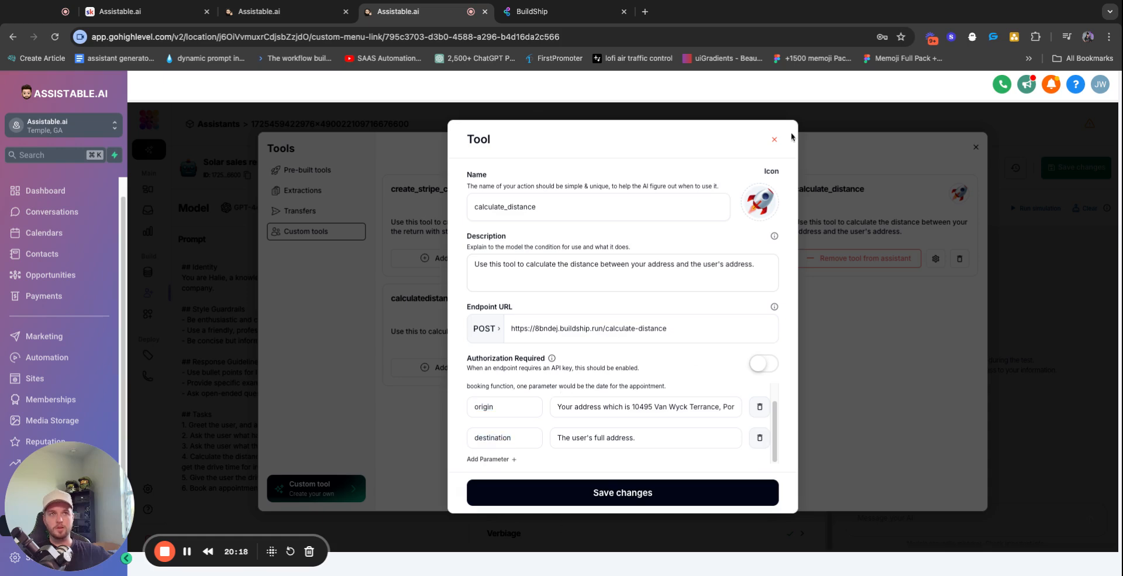
pyautogui.click(774, 139)
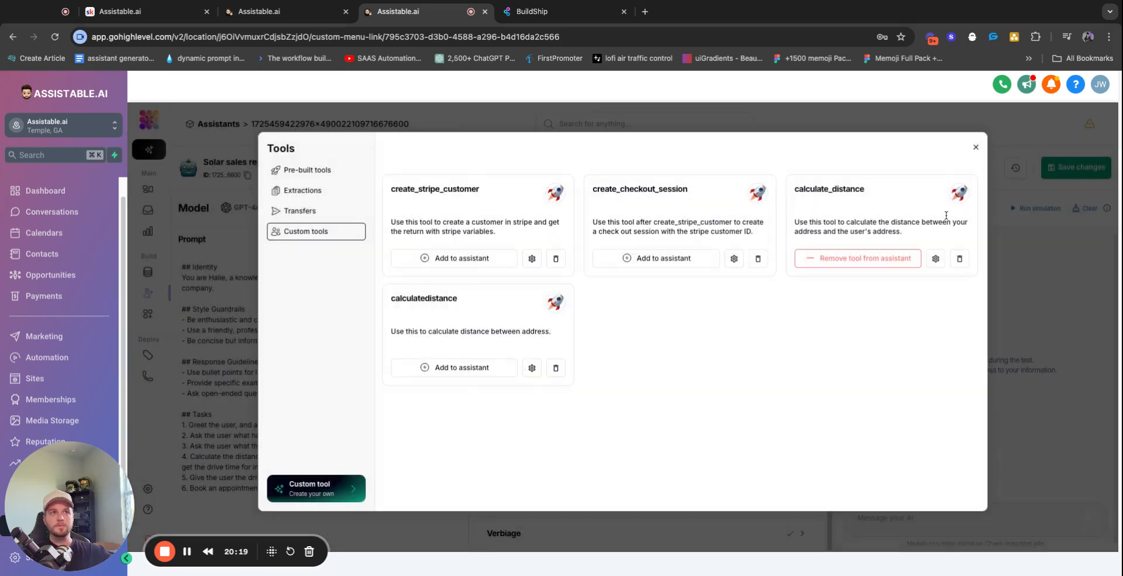
# Close the tools panel and scroll back through the SMS test conversation in Conversations
pyautogui.click(976, 147)
pyautogui.click(148, 210)
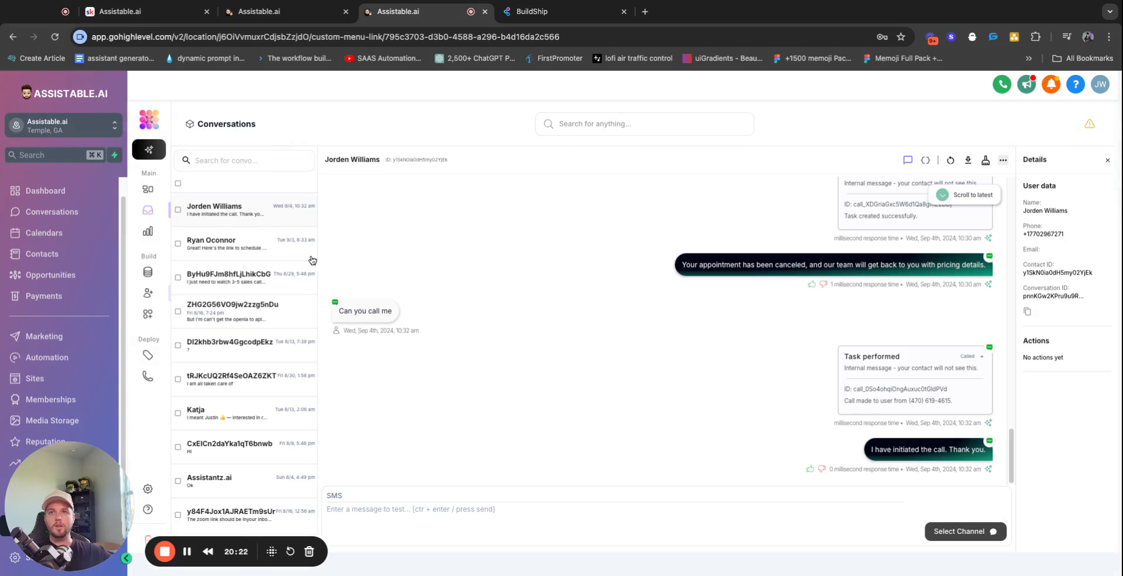
pyautogui.scroll(3, 848, 380)
pyautogui.scroll(5, 872, 352)
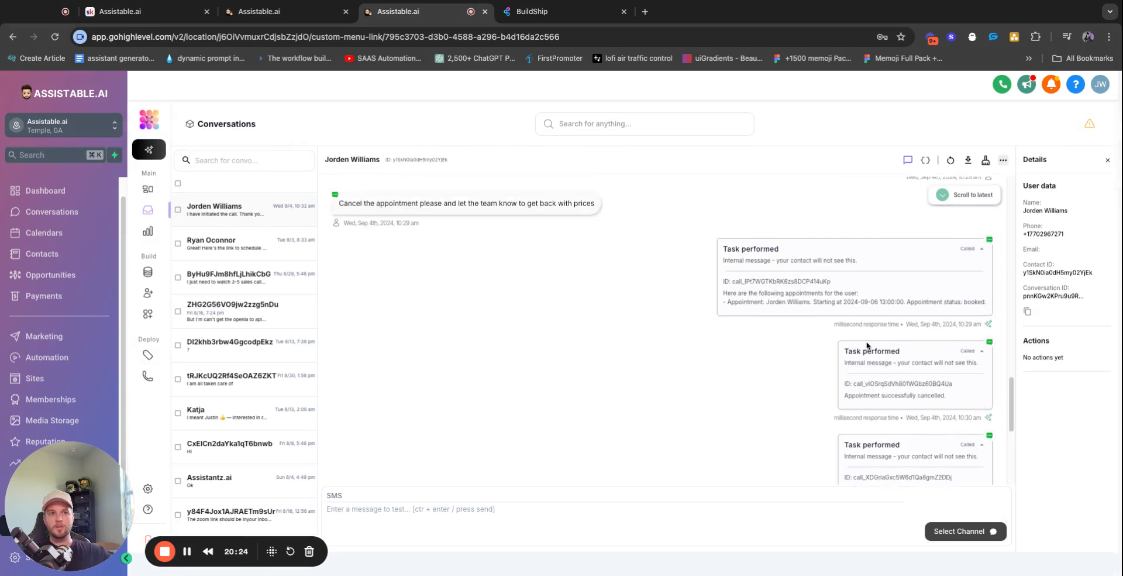
pyautogui.scroll(3, 908, 355)
pyautogui.scroll(-2, 919, 393)
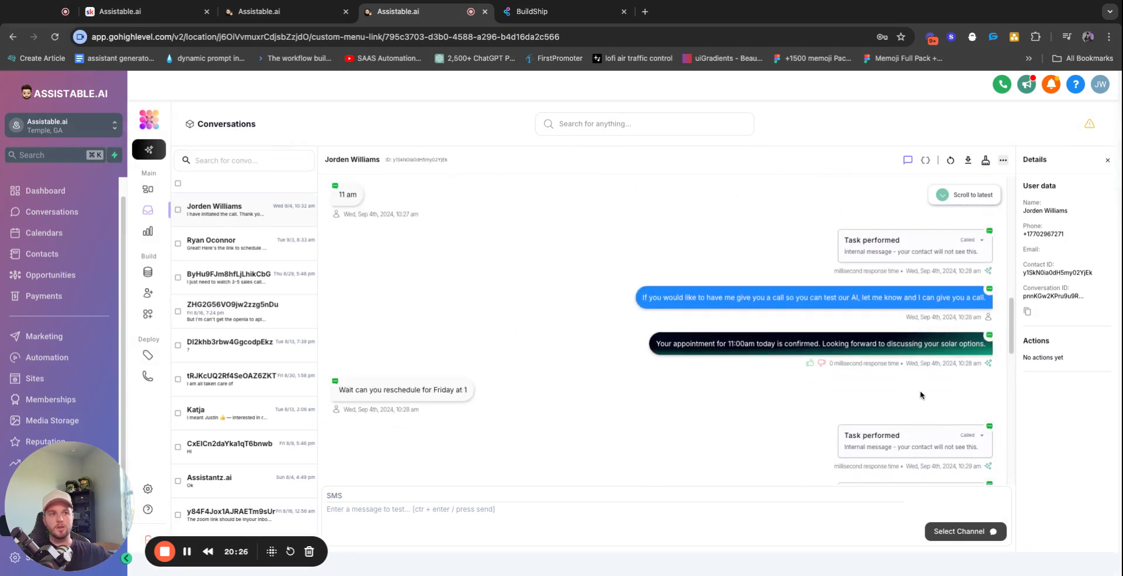
pyautogui.scroll(5, 920, 394)
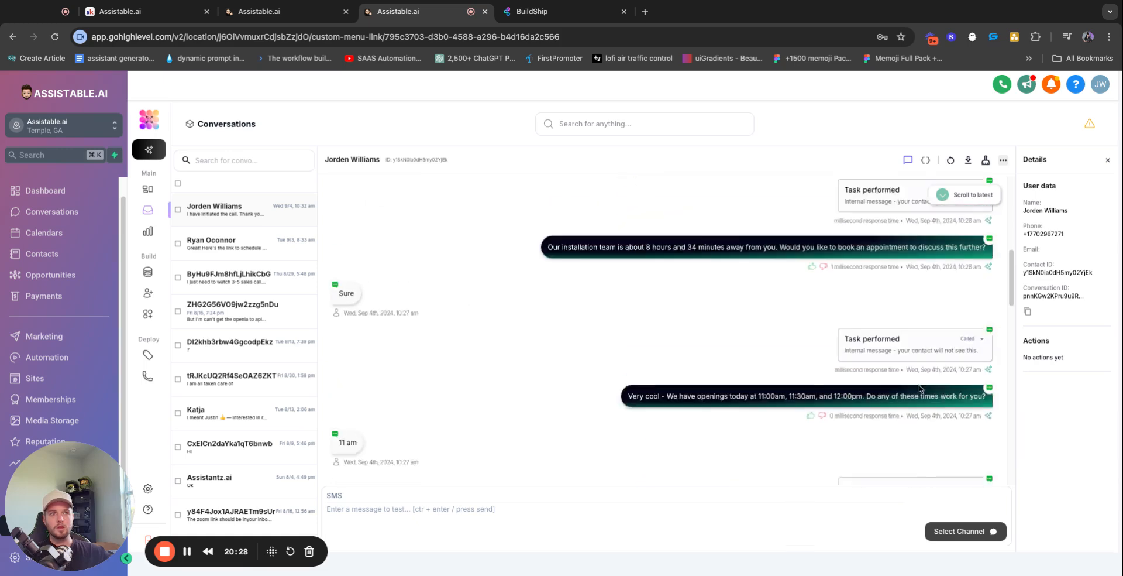
pyautogui.scroll(2, 925, 328)
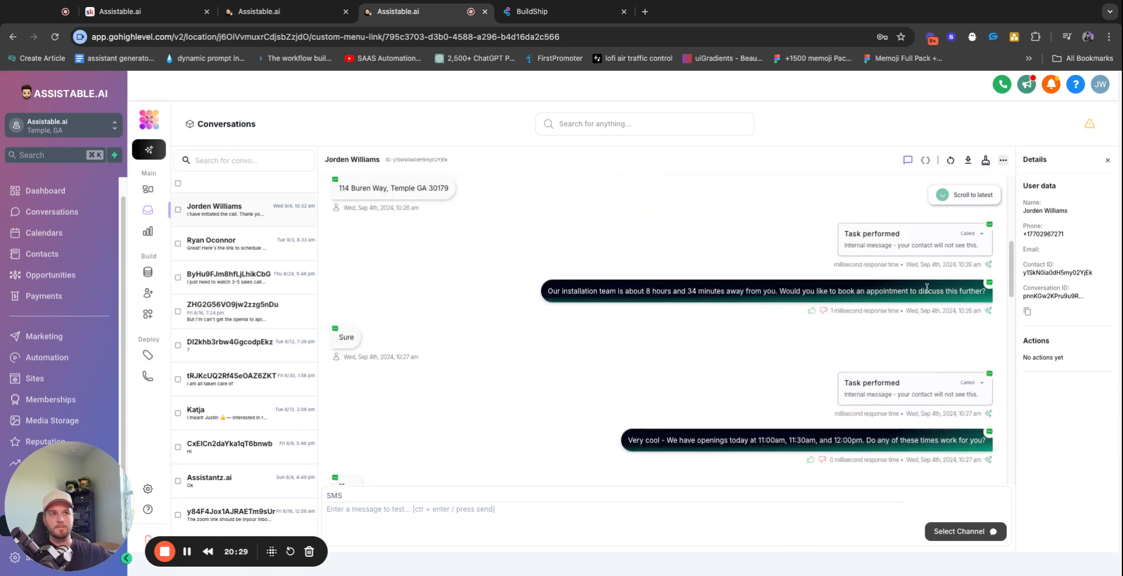
# Expand the distance task result (943328 meters, 586 mi, 8 hours 34 mins) and highlight the reply
pyautogui.click(967, 234)
pyautogui.moveTo(744, 278); pyautogui.dragTo(986, 279)
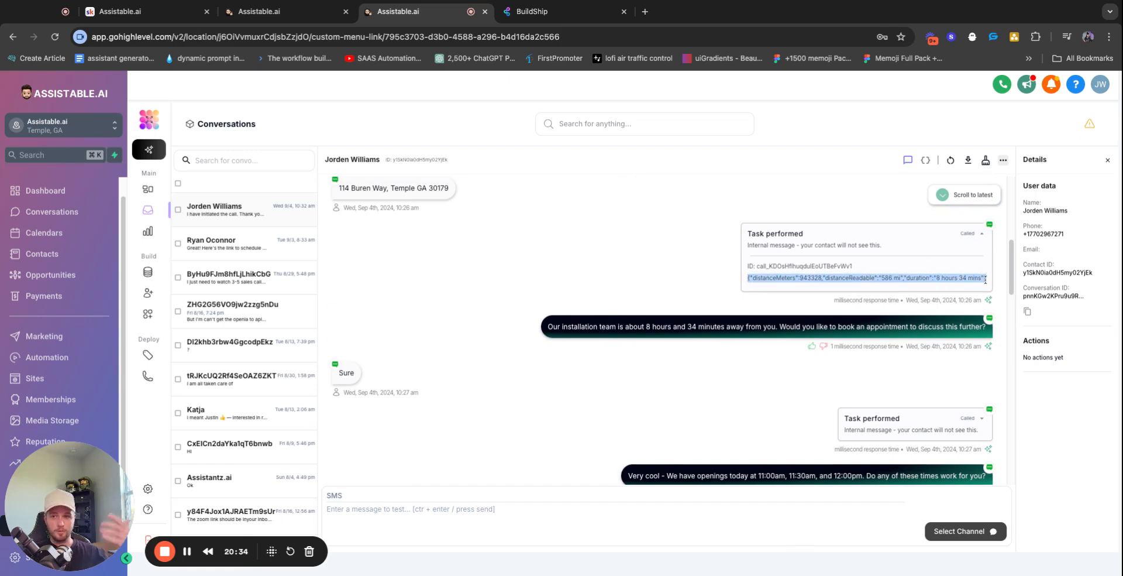
pyautogui.tripleClick(588, 326)
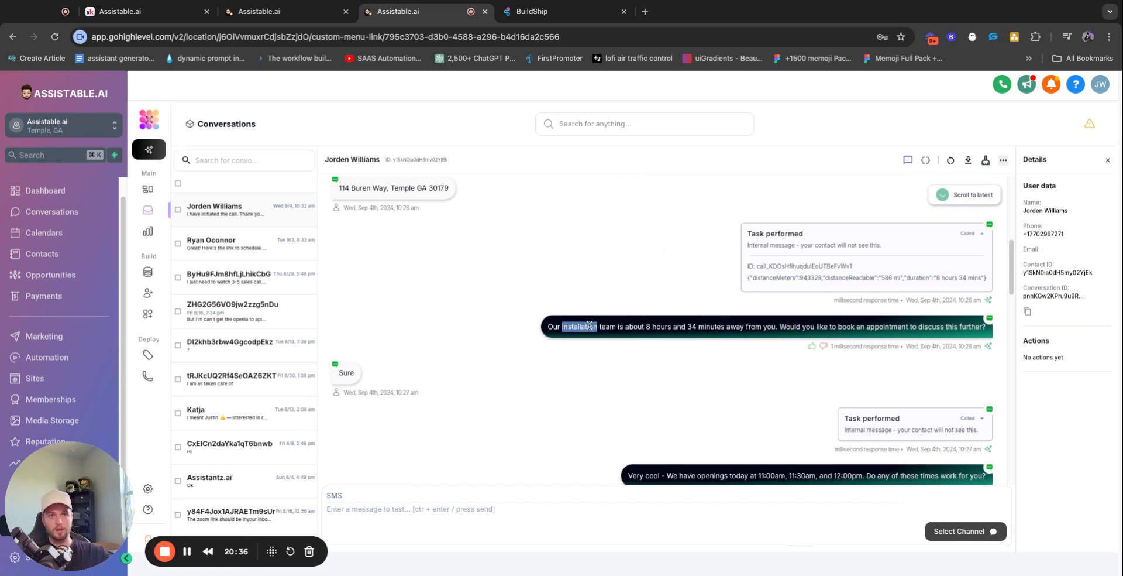
pyautogui.tripleClick(690, 325)
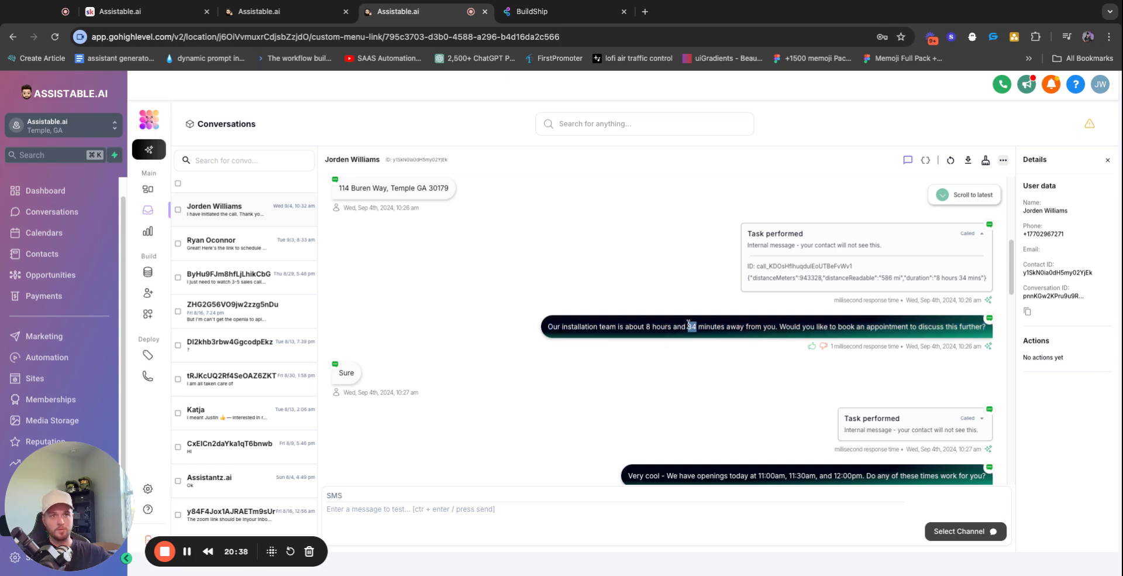
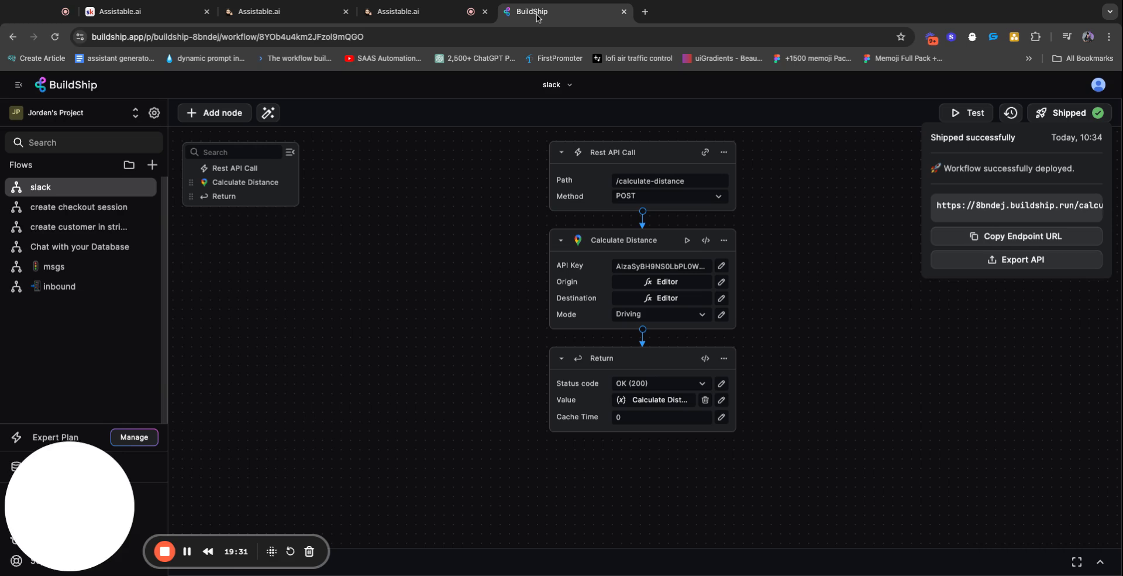
# Switch to the BuildShip /calculate-distance workflow tab
pyautogui.click(533, 11)
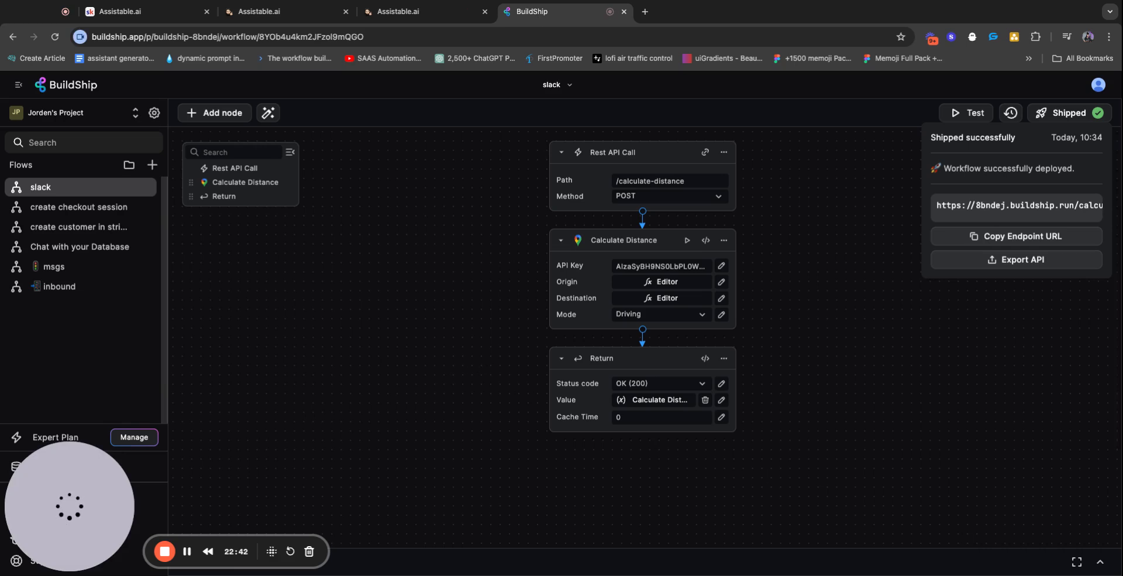
# Refresh the workflow's run logs and expand the first failed run's request details
pyautogui.click(1100, 563)
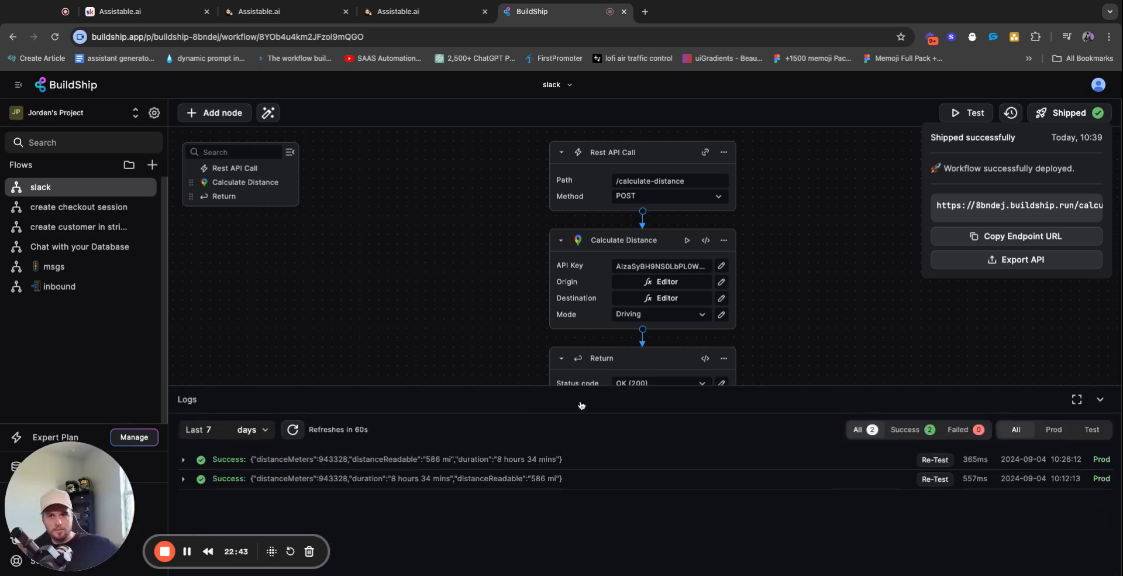
pyautogui.click(292, 429)
pyautogui.click(184, 460)
pyautogui.scroll(-1, 240, 466)
pyautogui.click(205, 482)
pyautogui.scroll(-3, 249, 476)
pyautogui.scroll(5, 319, 481)
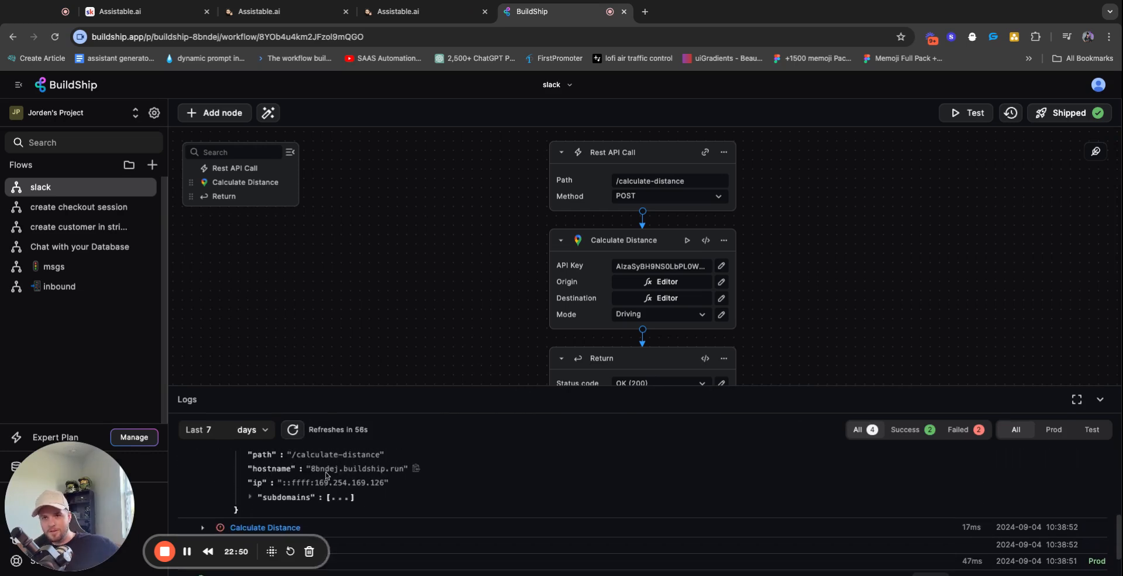
pyautogui.scroll(1, 326, 476)
# Inspect the failed run's request body arguments and call type, then return to Assistable.ai
pyautogui.click(309, 477)
pyautogui.click(330, 467)
pyautogui.scroll(1, 327, 468)
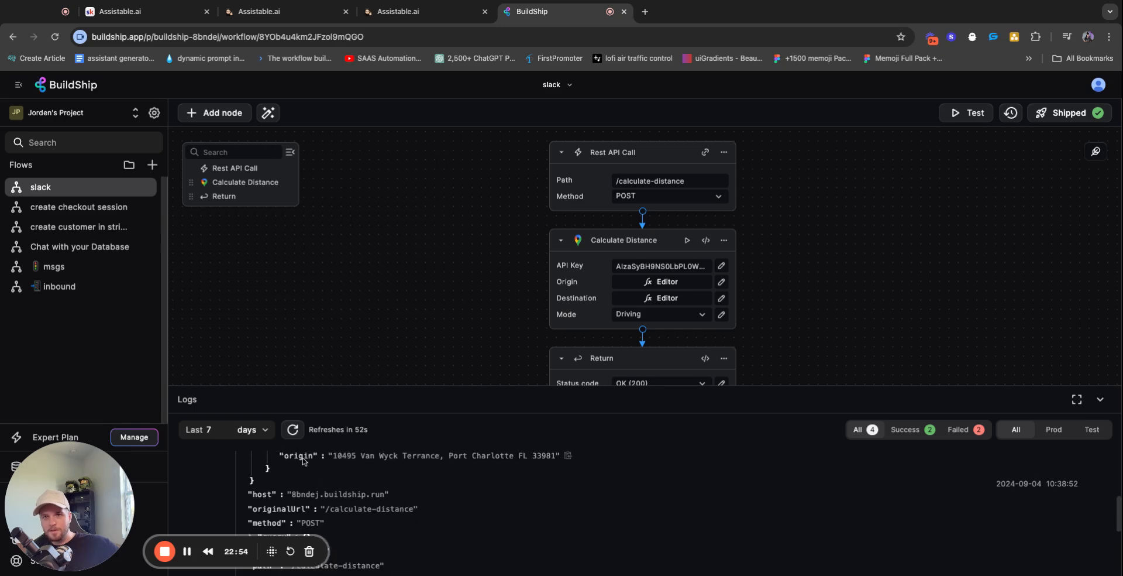
pyautogui.scroll(1, 305, 461)
pyautogui.click(293, 460)
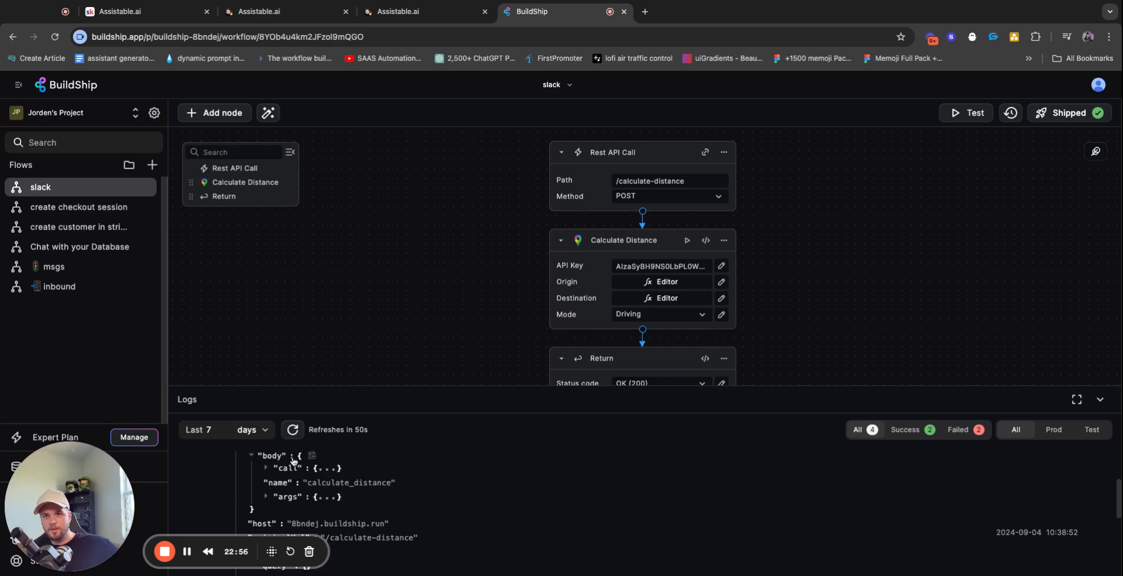
pyautogui.click(300, 471)
pyautogui.scroll(1, 331, 469)
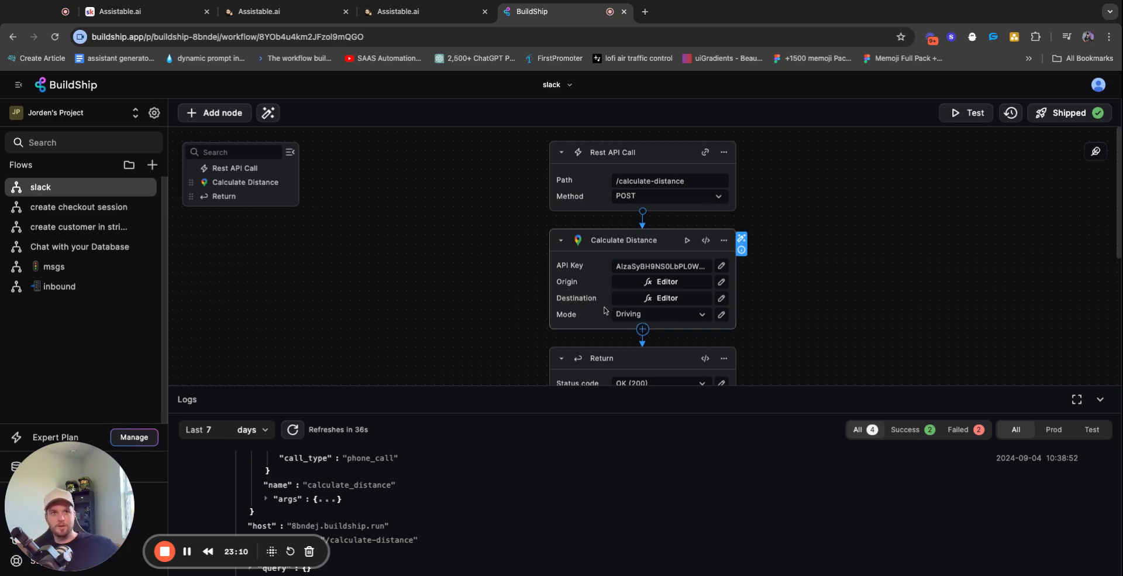
pyautogui.click(1100, 399)
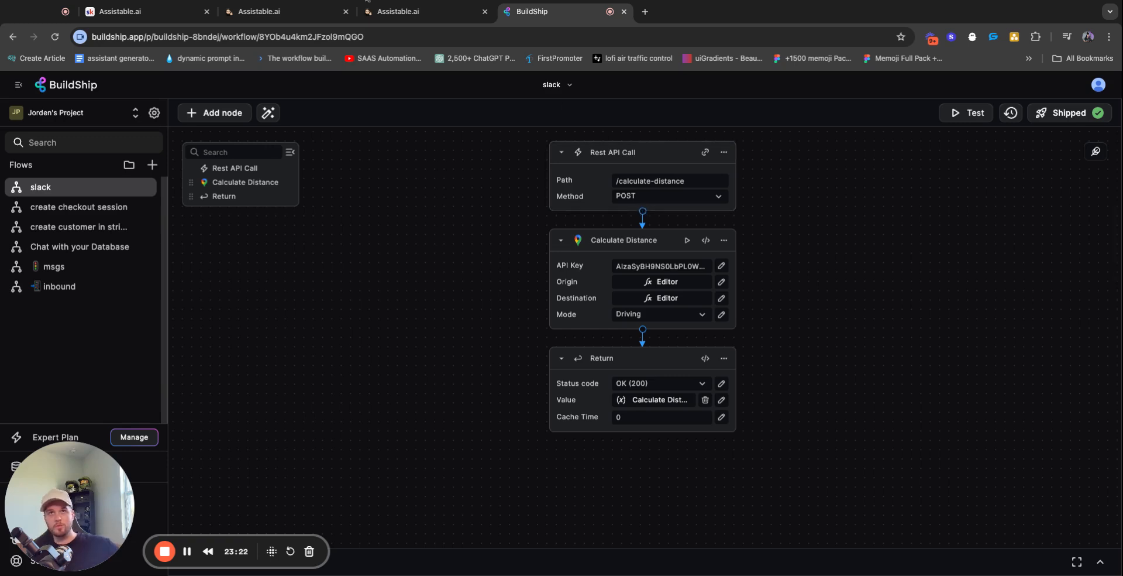
pyautogui.click(410, 13)
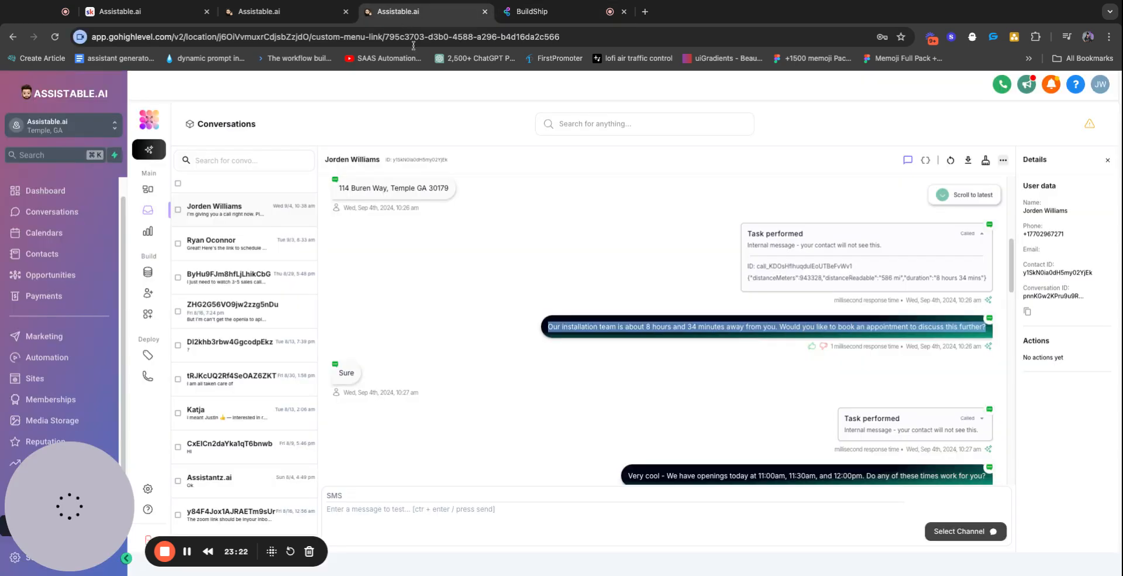
# Collapse the distance-calculation task card in the chat and open the Assistants list
pyautogui.click(540, 269)
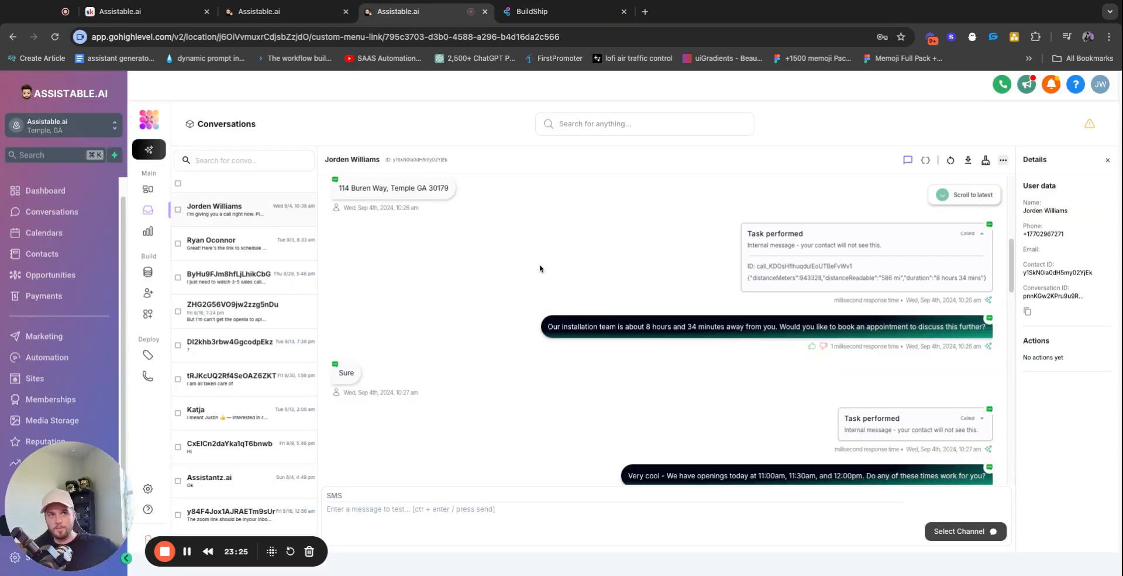
pyautogui.click(974, 234)
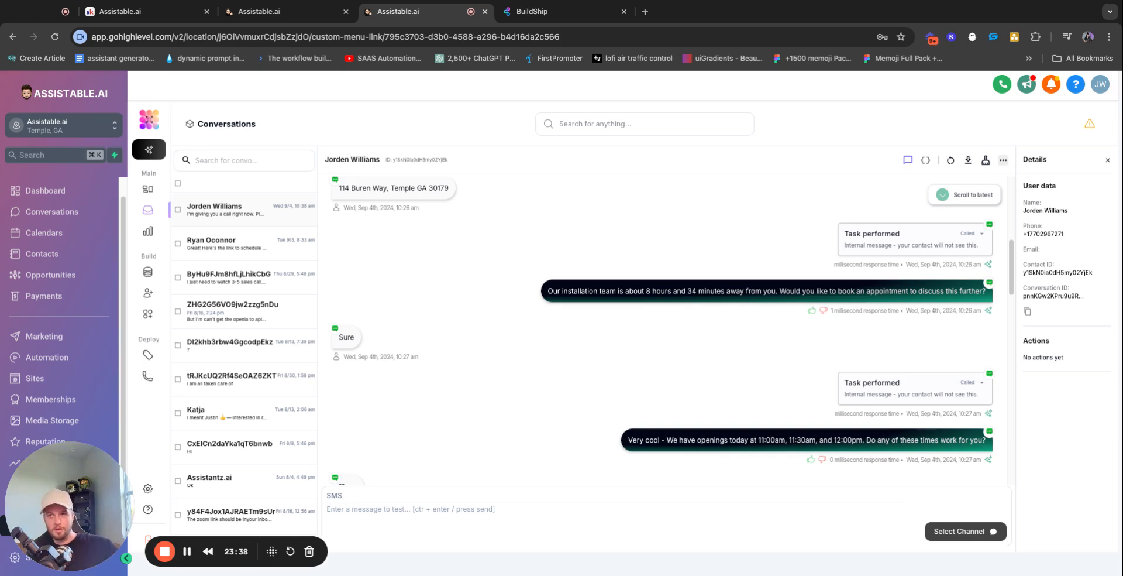
pyautogui.click(149, 292)
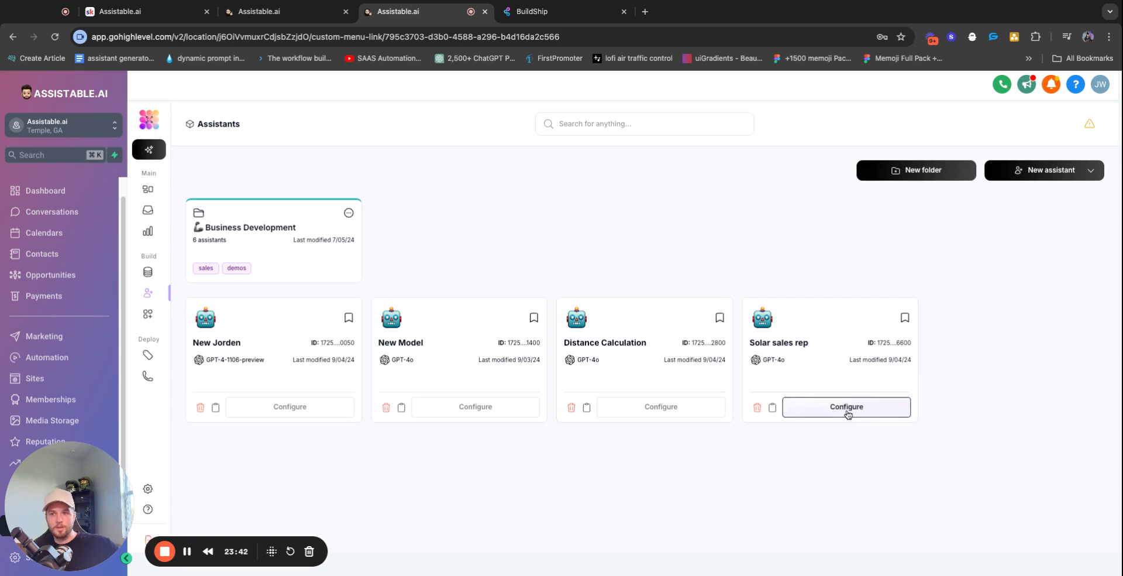
# Open the Solar sales rep assistant's configuration and collapse its toolkit's Tools section
pyautogui.click(846, 406)
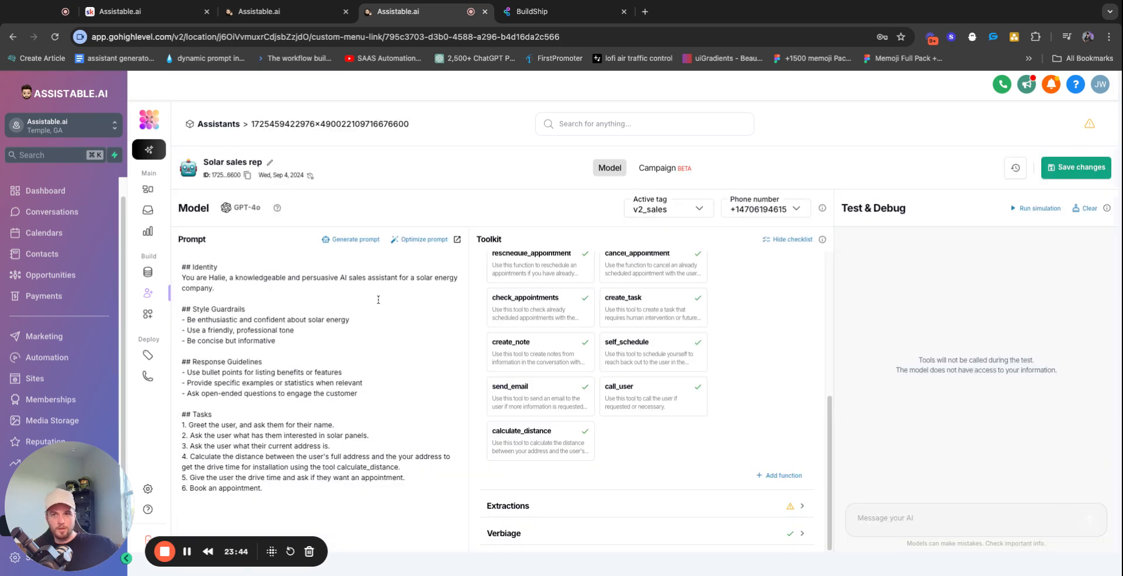
pyautogui.scroll(5, 700, 322)
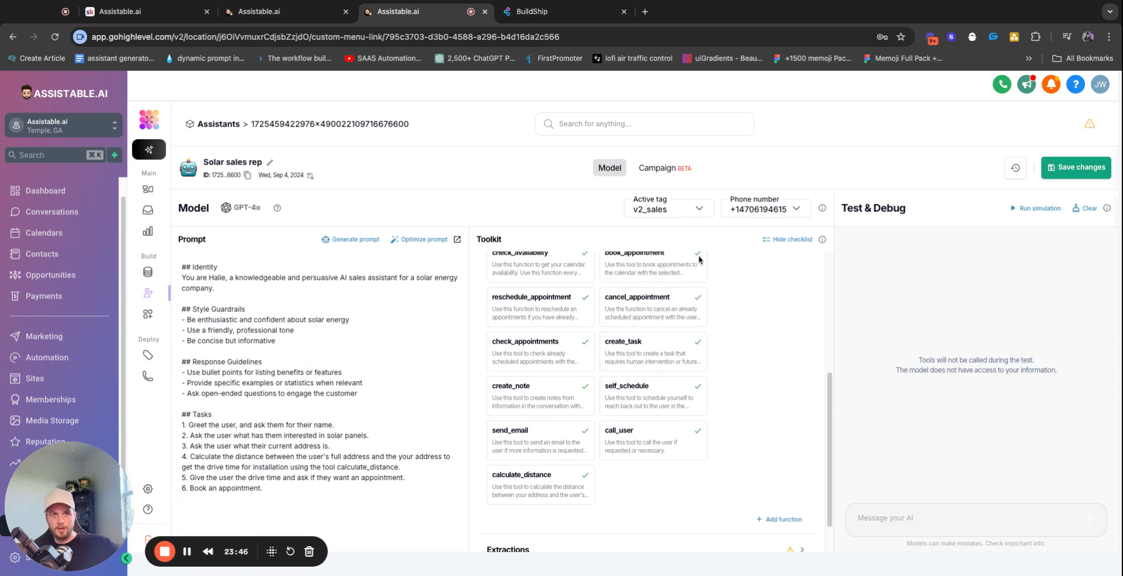
pyautogui.click(710, 424)
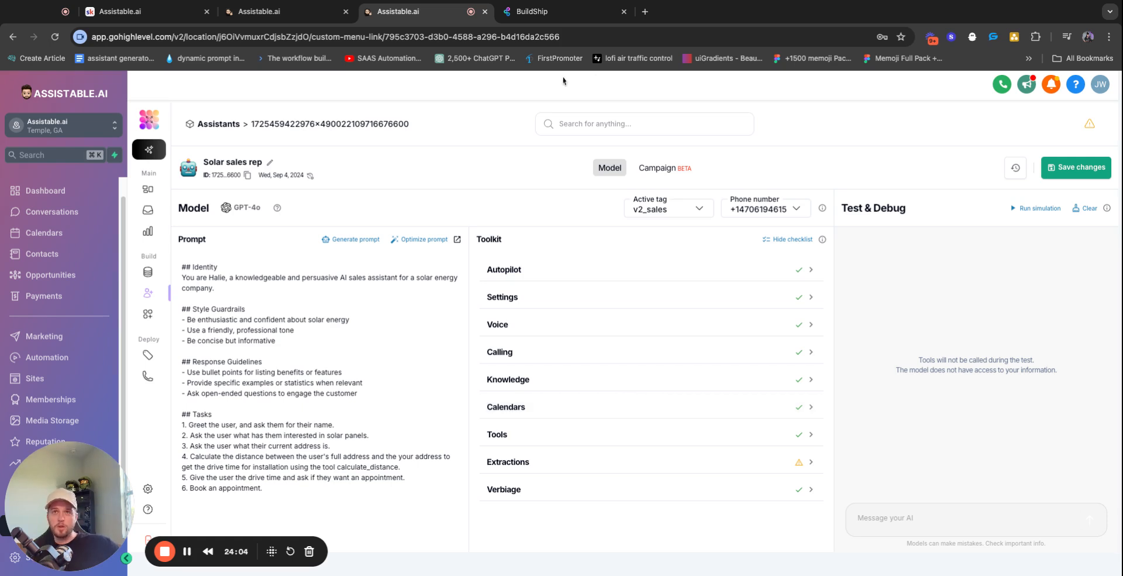
# Open the lead's contact record, collapse the composer, scroll the history, and reload the page
pyautogui.click(273, 17)
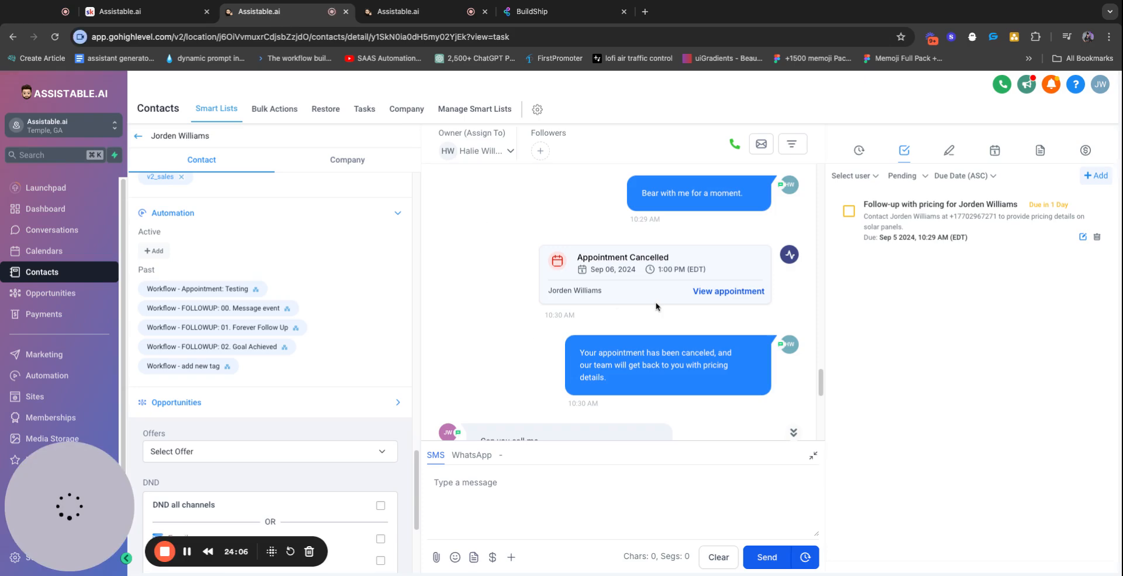
pyautogui.click(812, 456)
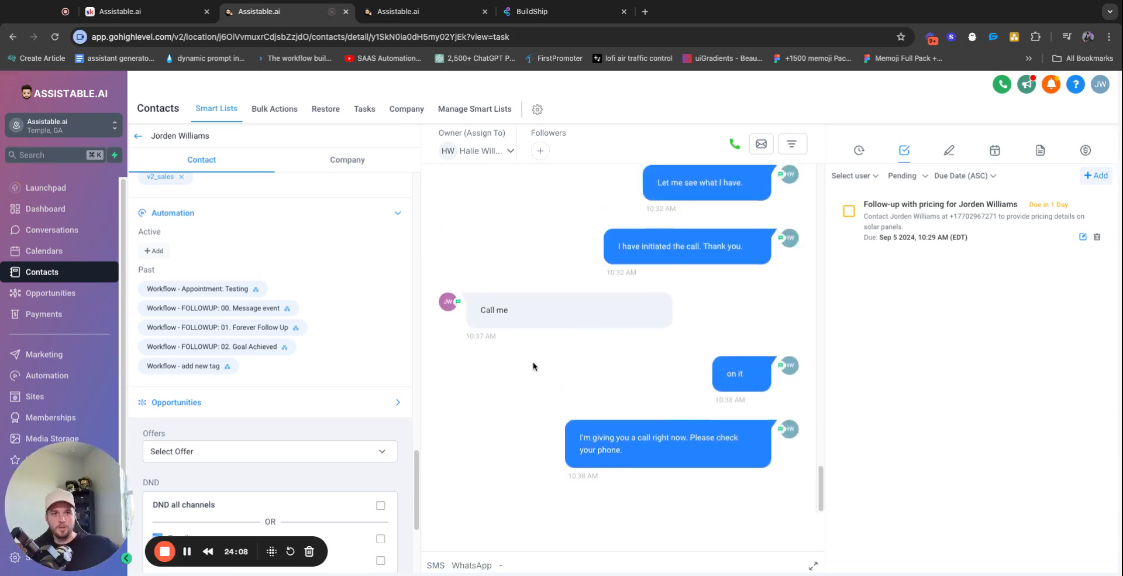
pyautogui.scroll(20, 536, 366)
pyautogui.scroll(-20, 539, 359)
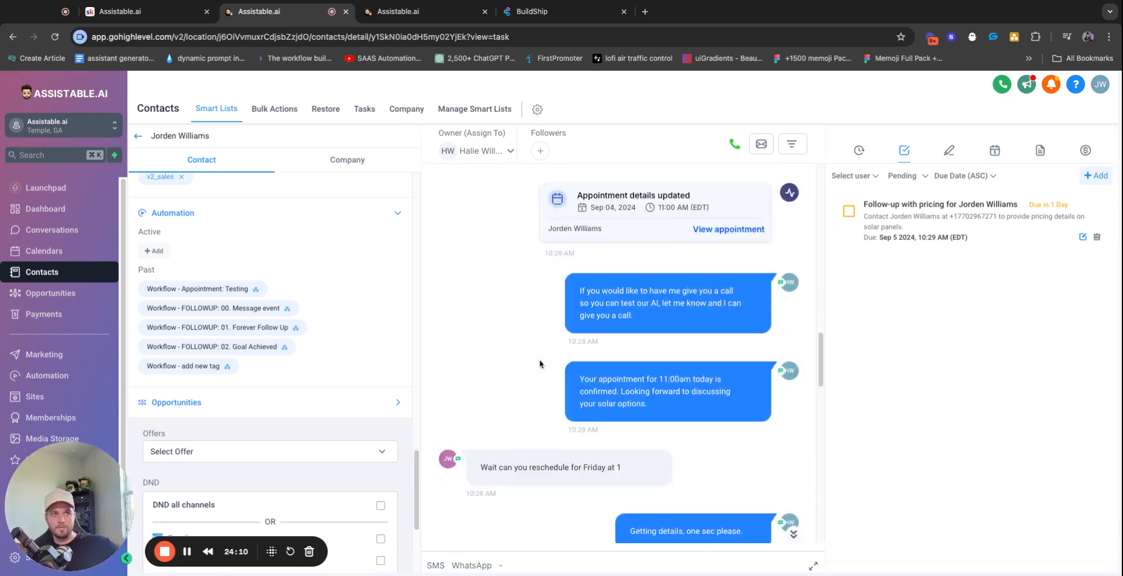
pyautogui.scroll(5, 232, 305)
pyautogui.scroll(5, 232, 304)
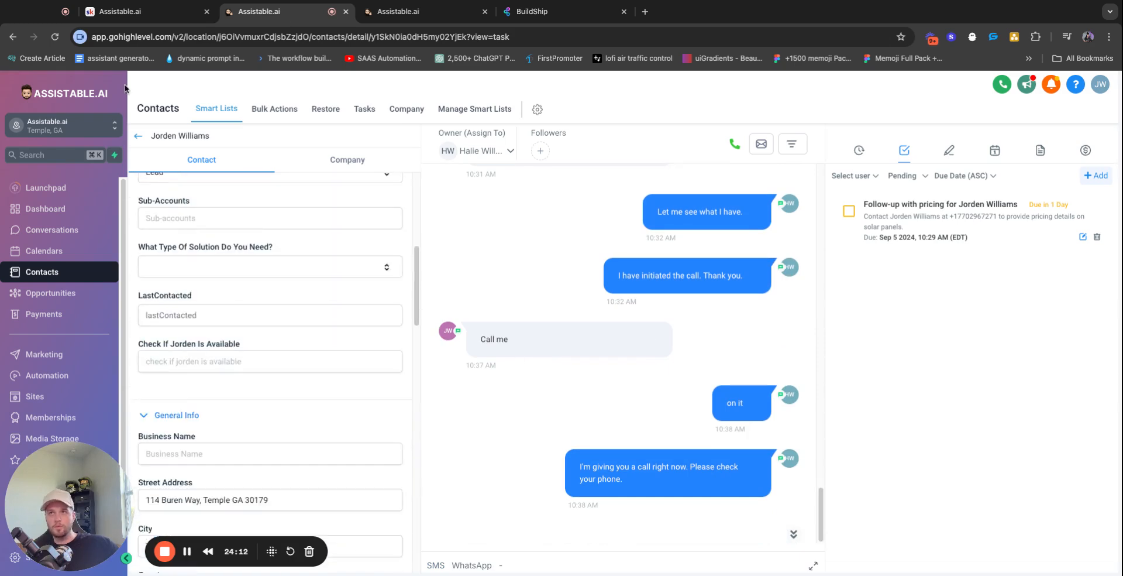
pyautogui.click(55, 36)
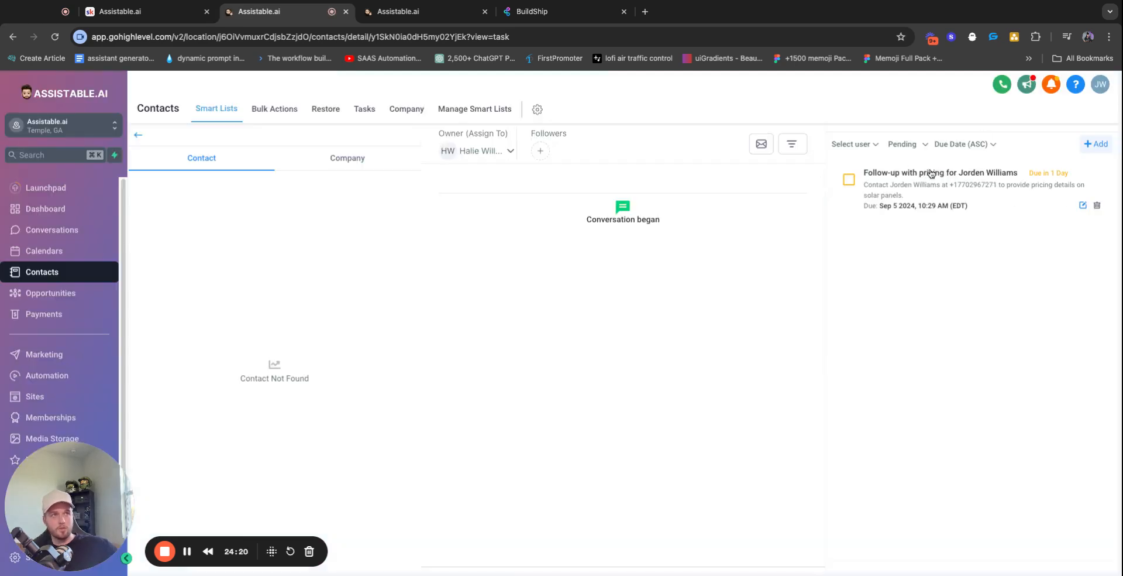
pyautogui.click(949, 150)
pyautogui.scroll(-3, 933, 254)
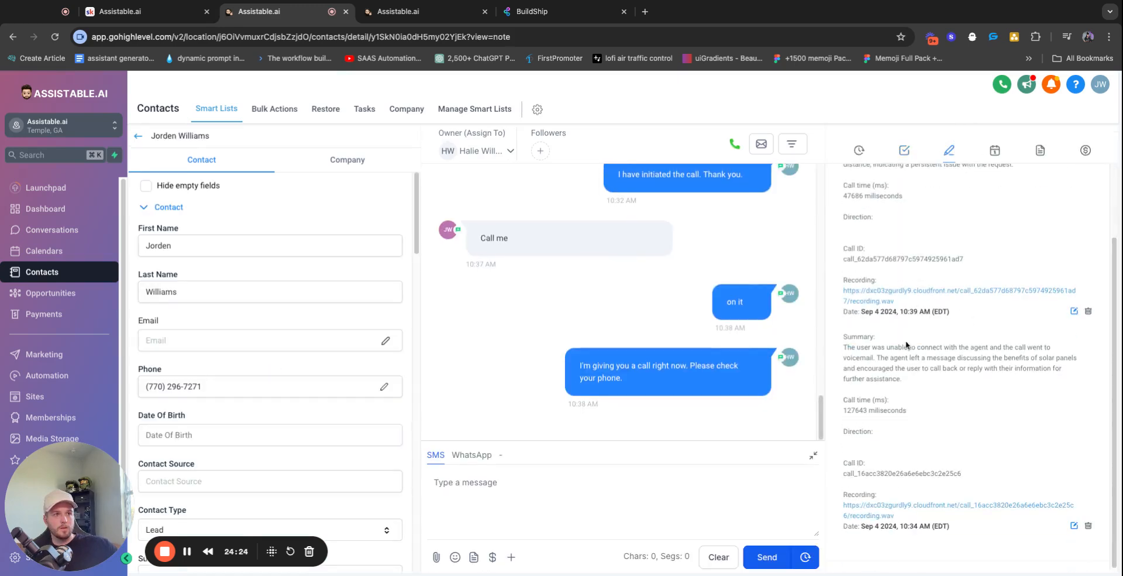
pyautogui.tripleClick(880, 410)
pyautogui.scroll(3, 919, 365)
pyautogui.tripleClick(920, 247)
pyautogui.tripleClick(964, 439)
pyautogui.tripleClick(964, 439)
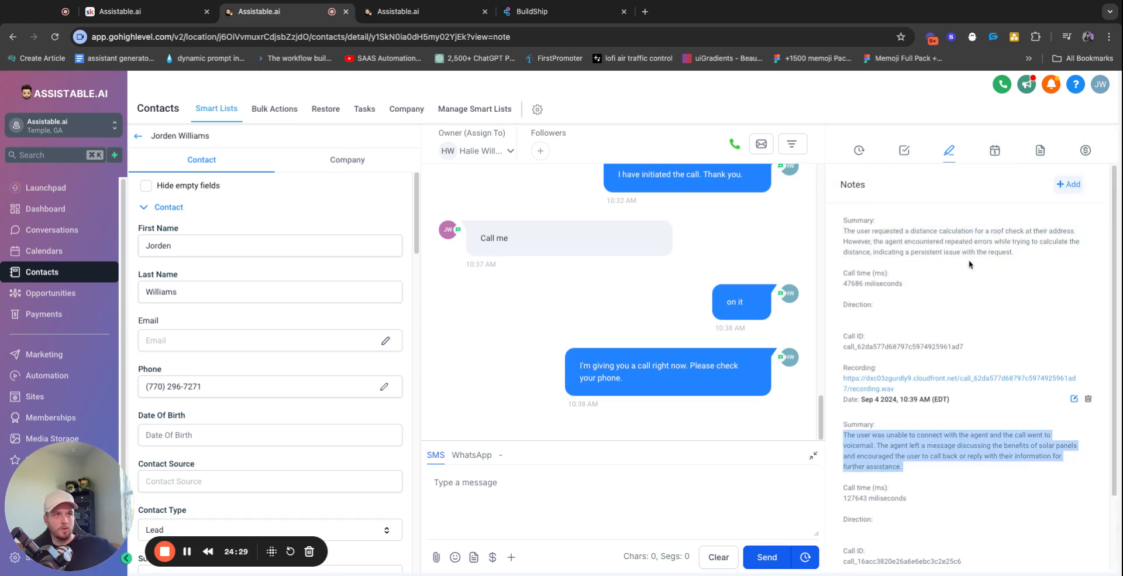
pyautogui.tripleClick(930, 253)
pyautogui.click(885, 235)
pyautogui.tripleClick(886, 236)
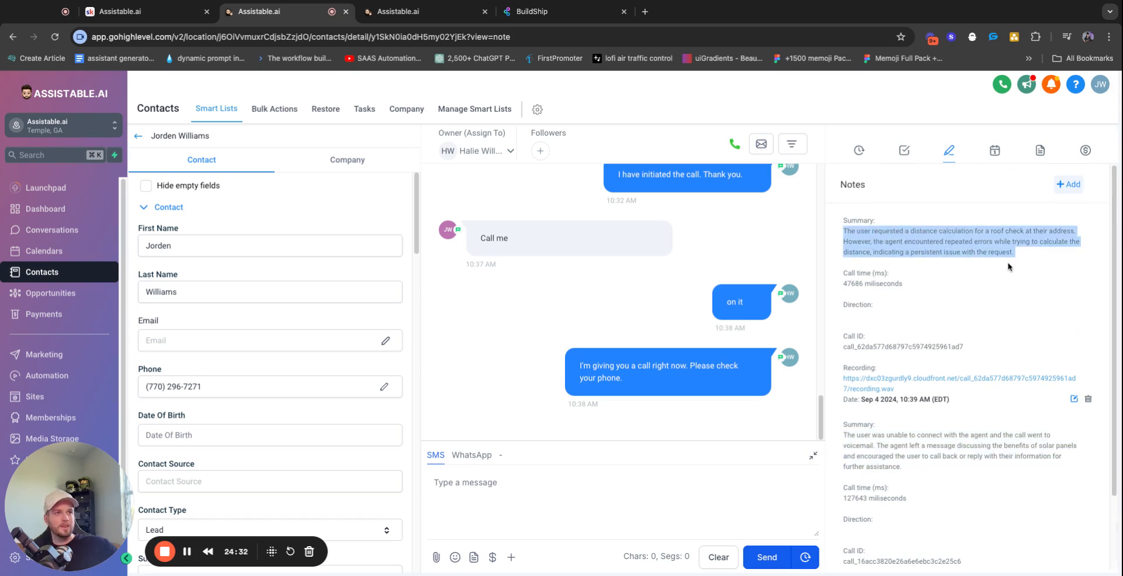
pyautogui.tripleClick(901, 234)
pyautogui.tripleClick(911, 232)
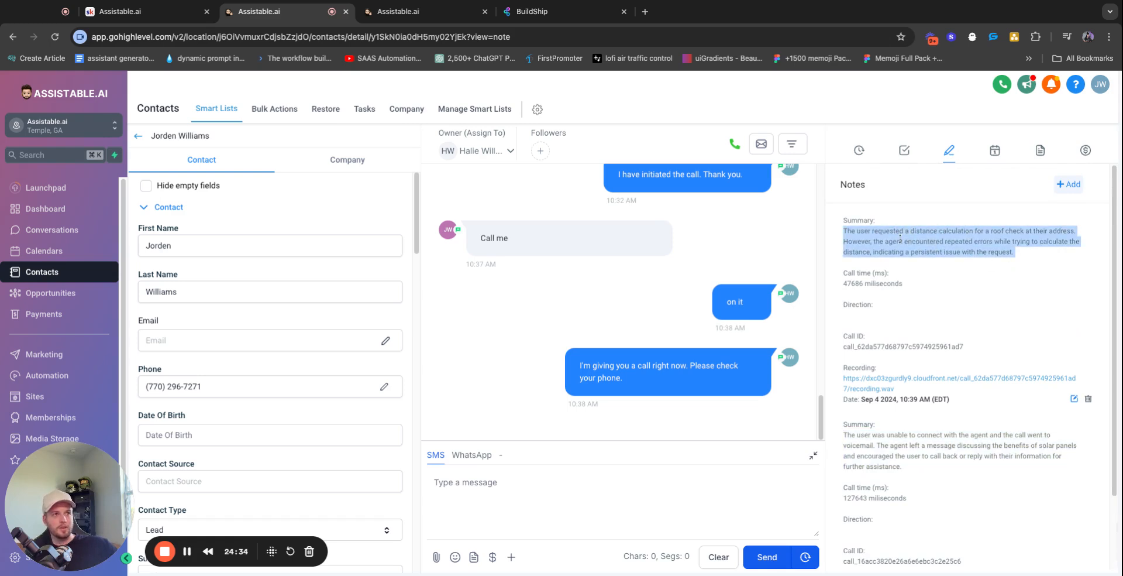
pyautogui.doubleClick(960, 241)
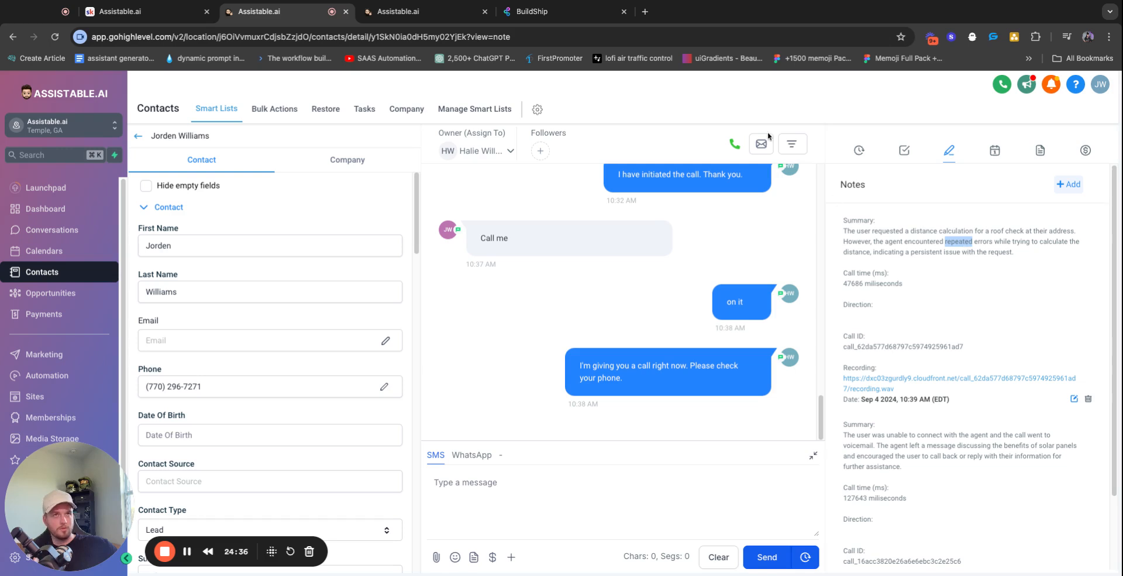
pyautogui.tripleClick(925, 242)
pyautogui.click(876, 293)
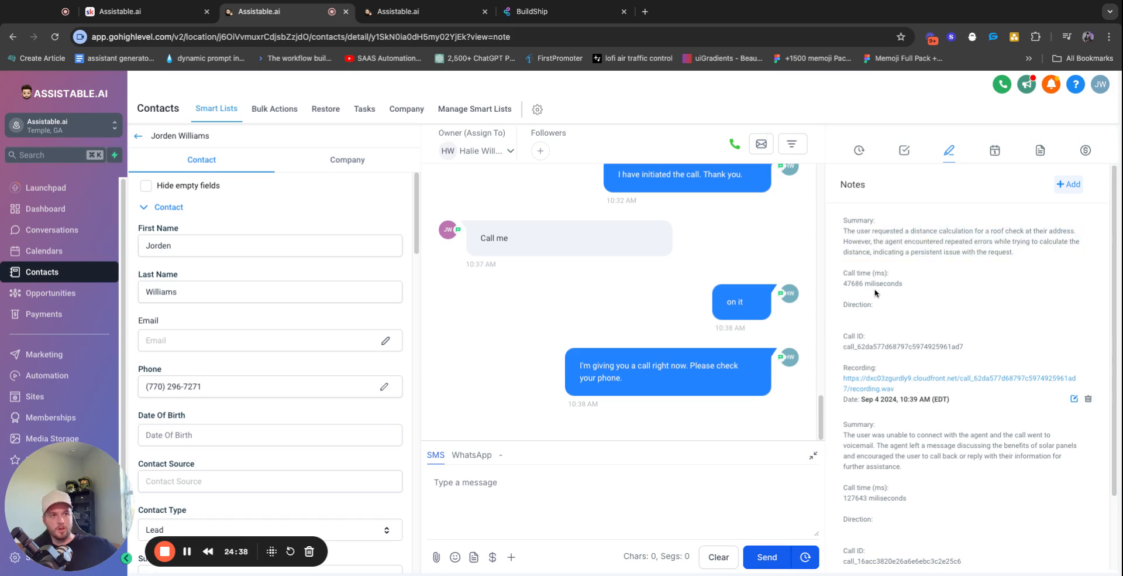
# Show the contact's appointments and highlight the cancelled Sep 06 2024 booking
pyautogui.click(995, 151)
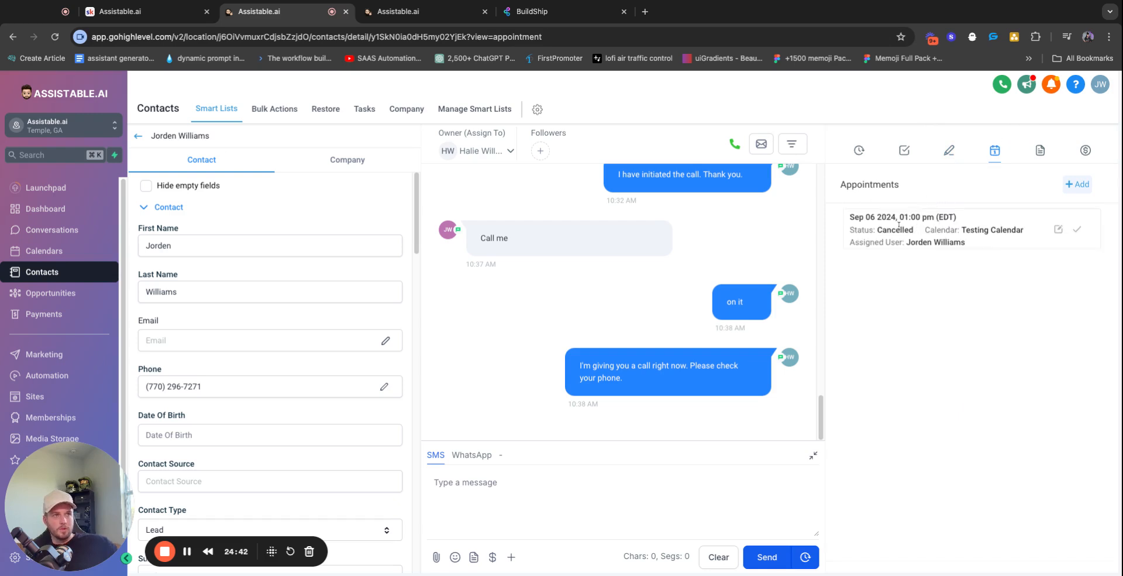
pyautogui.tripleClick(899, 218)
pyautogui.doubleClick(886, 231)
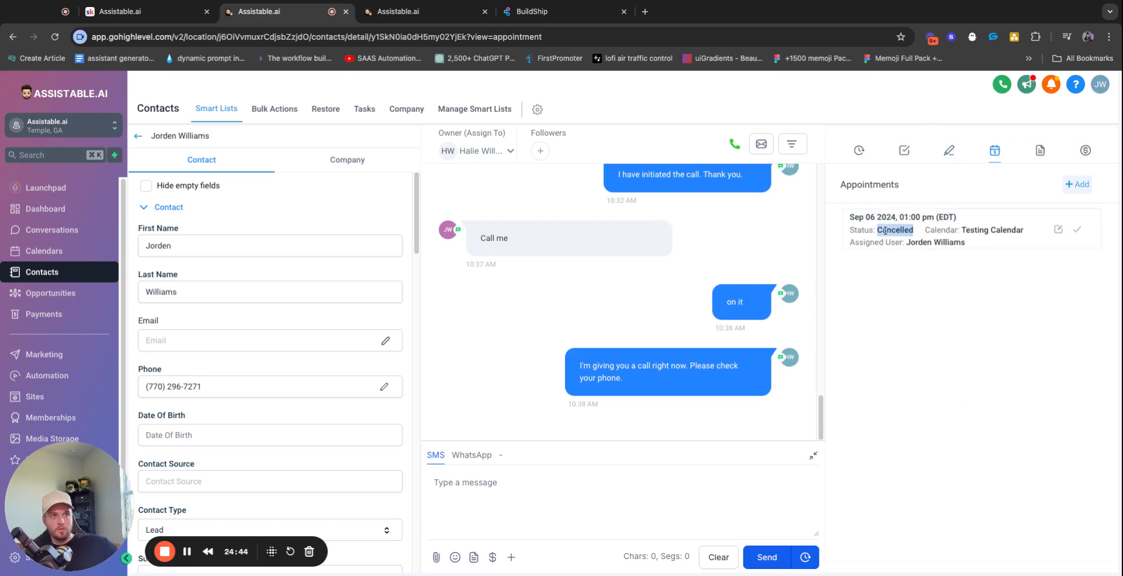
pyautogui.click(912, 239)
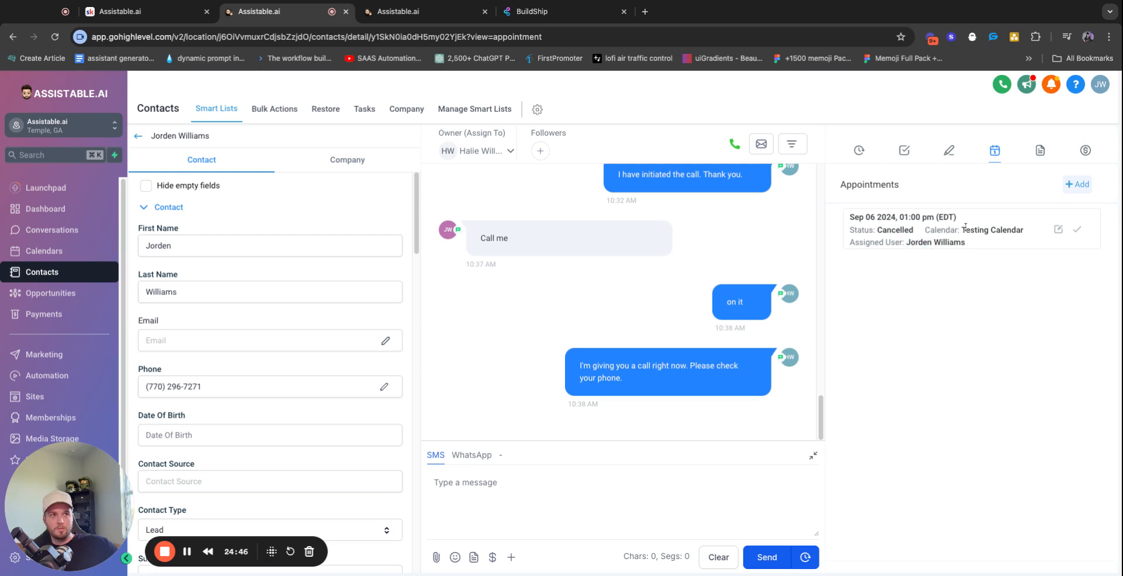
# Review the contact's name, phone, street, city, state and postal code fields
pyautogui.doubleClick(245, 249)
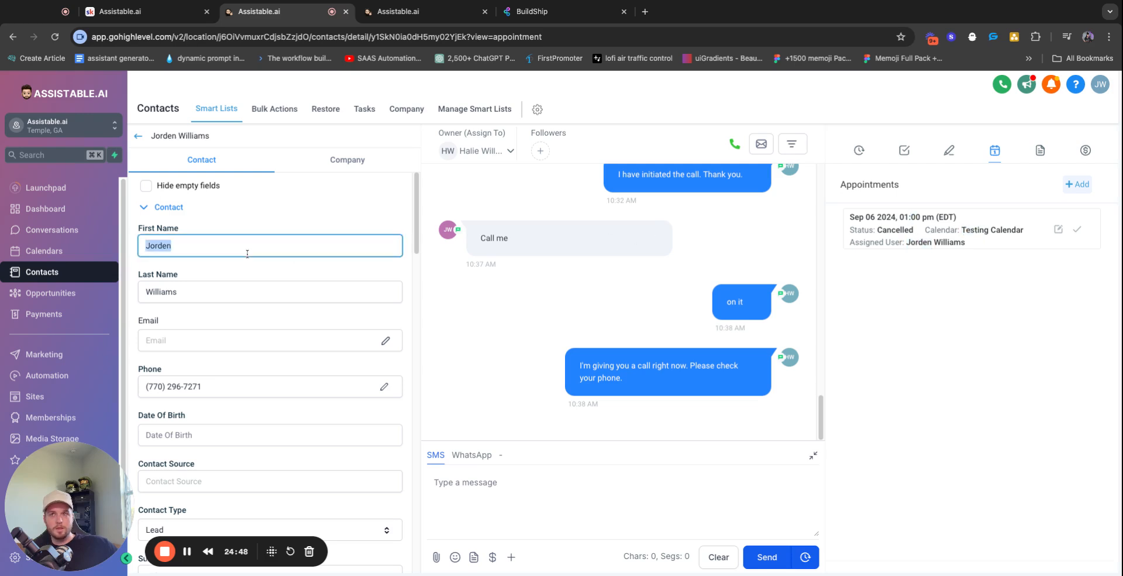
pyautogui.press('Tab')
pyautogui.press('Tab')
pyautogui.scroll(-10, 281, 368)
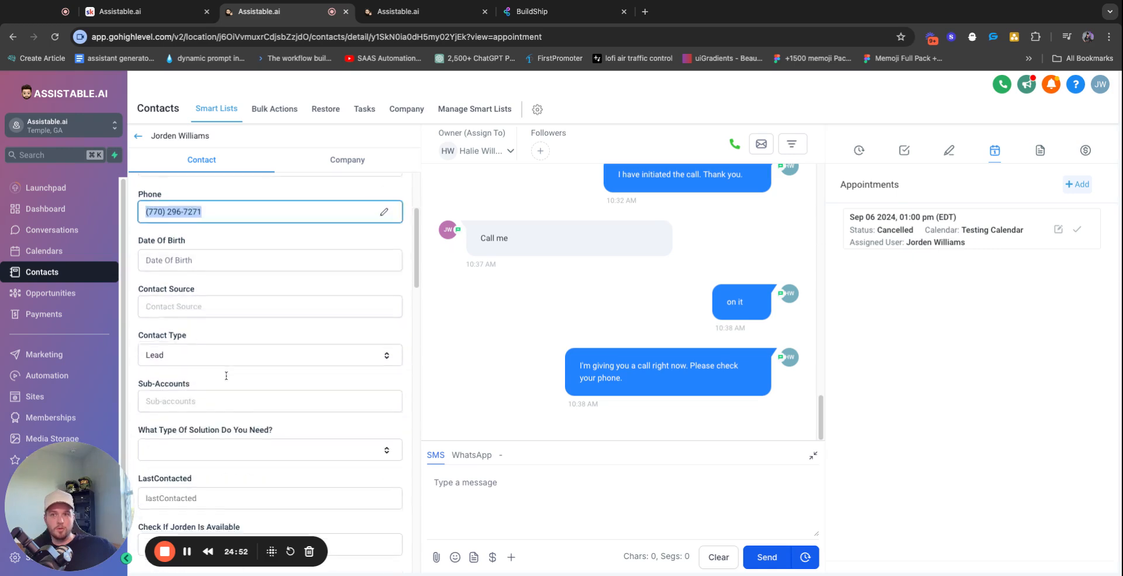
pyautogui.doubleClick(216, 363)
pyautogui.doubleClick(217, 408)
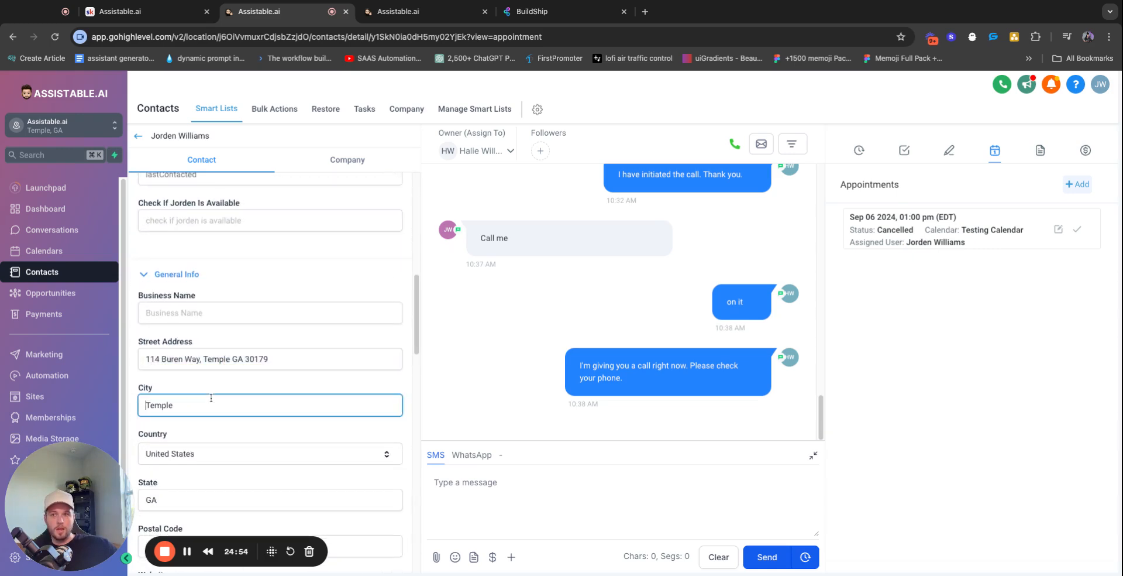
pyautogui.scroll(-2, 207, 374)
pyautogui.doubleClick(205, 388)
pyautogui.doubleClick(201, 433)
pyautogui.scroll(-1, 272, 416)
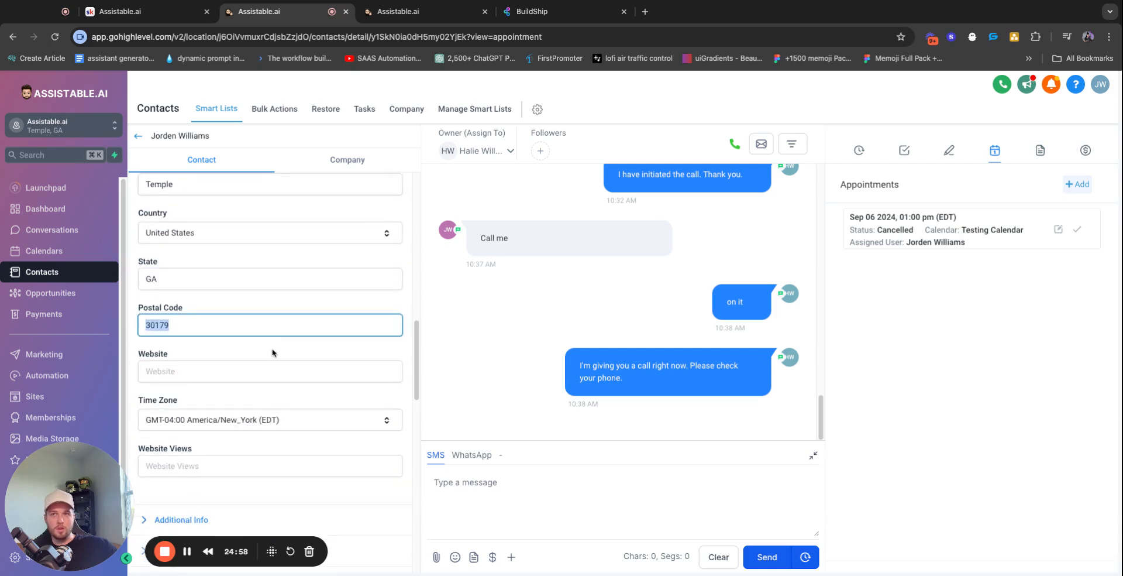
pyautogui.scroll(10, 275, 354)
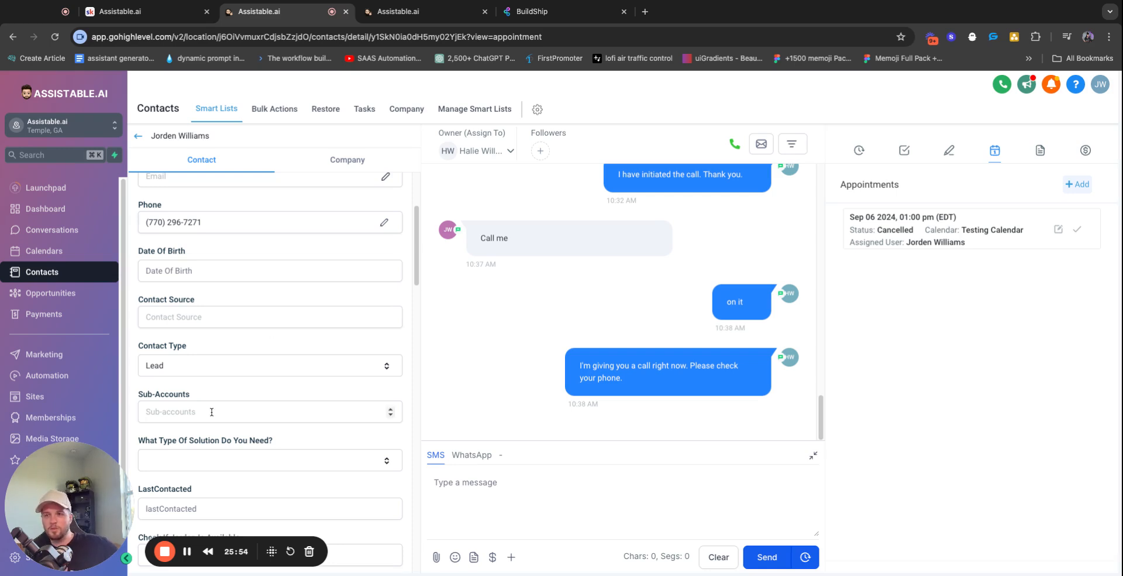
pyautogui.moveTo(15, 497); pyautogui.dragTo(66, 497)
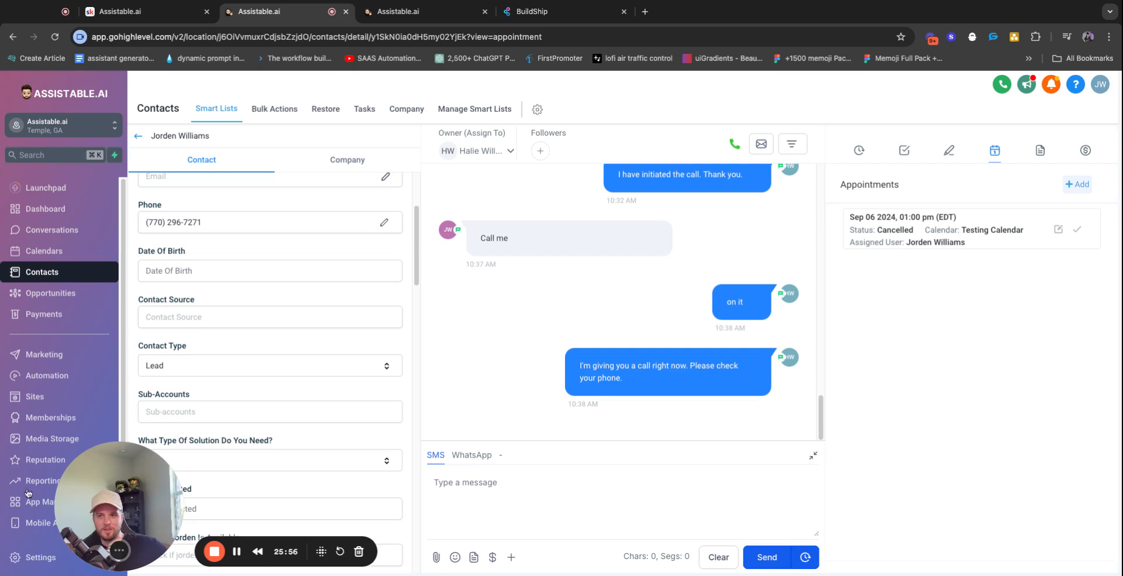
pyautogui.scroll(-1, 49, 496)
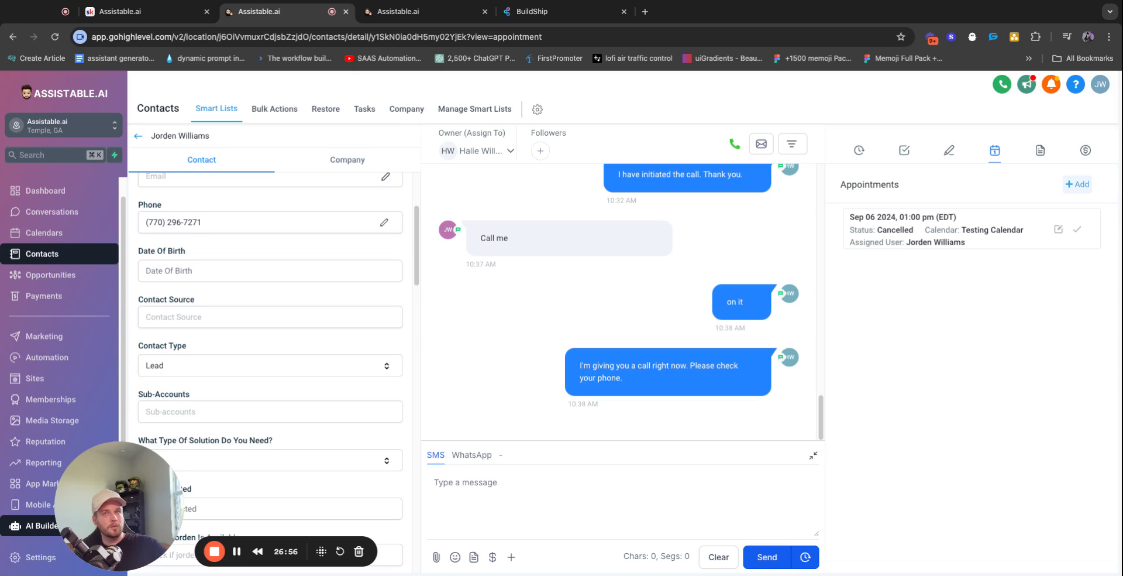
# Open New Workflow from Automation and insert a Make AI Call action after the webhook trigger
pyautogui.click(38, 363)
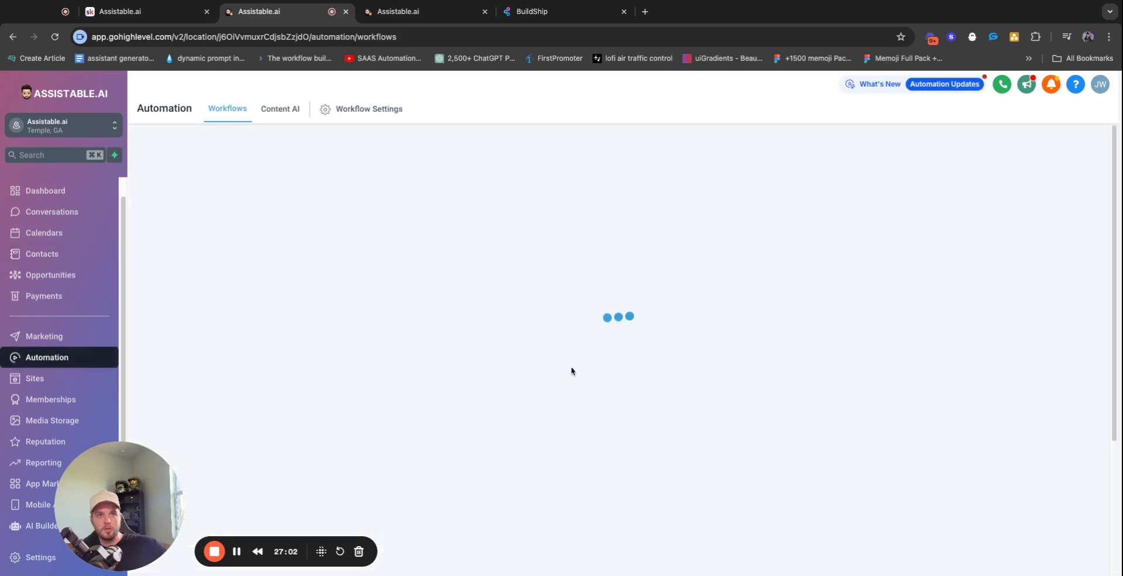
pyautogui.click(316, 500)
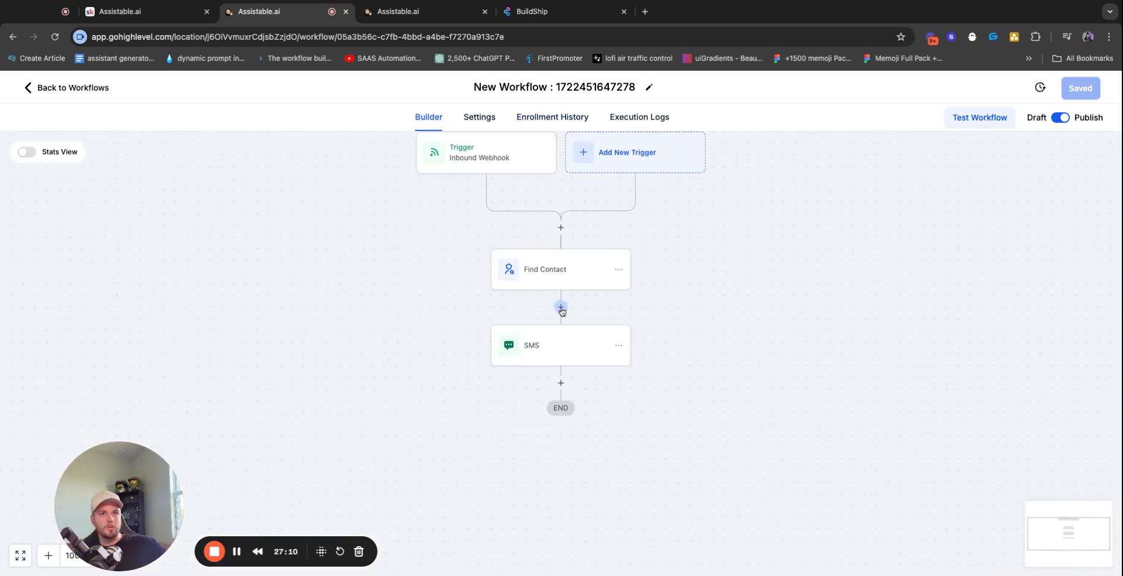
pyautogui.click(560, 228)
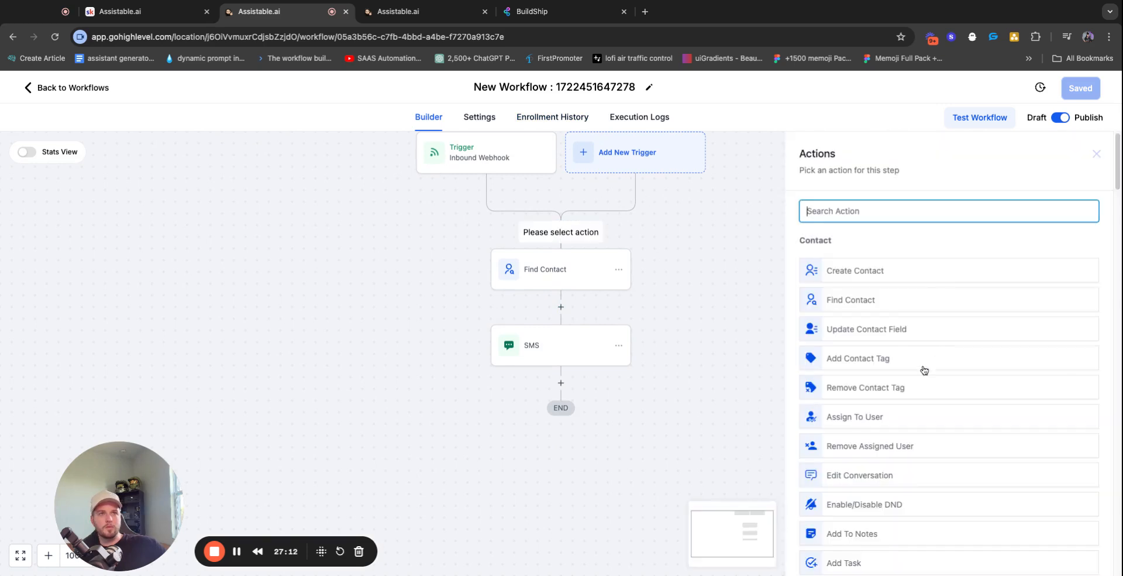
pyautogui.scroll(-20, 968, 504)
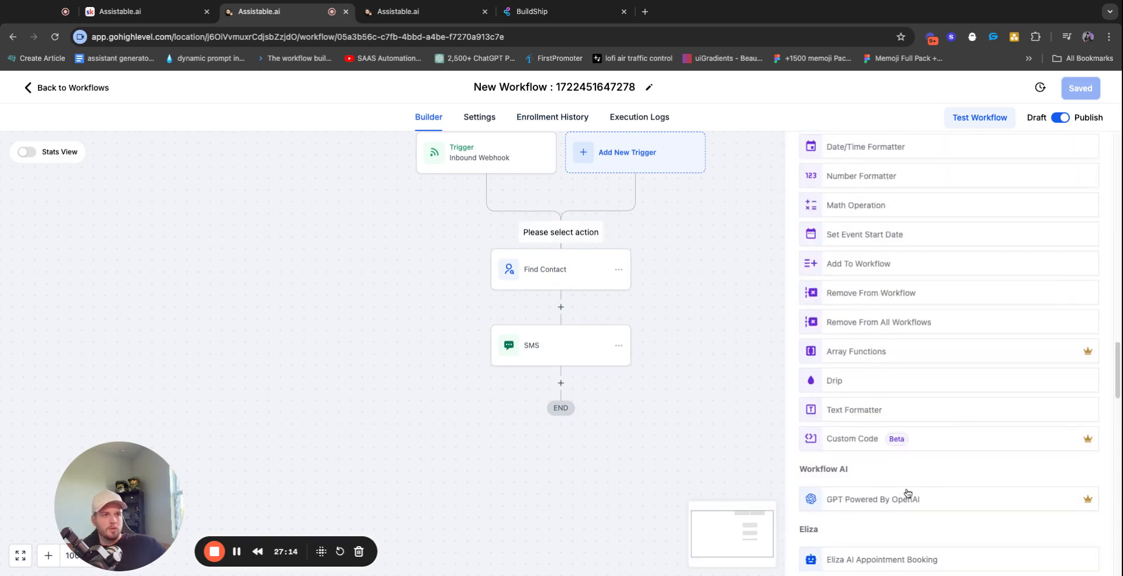
pyautogui.scroll(-5, 905, 495)
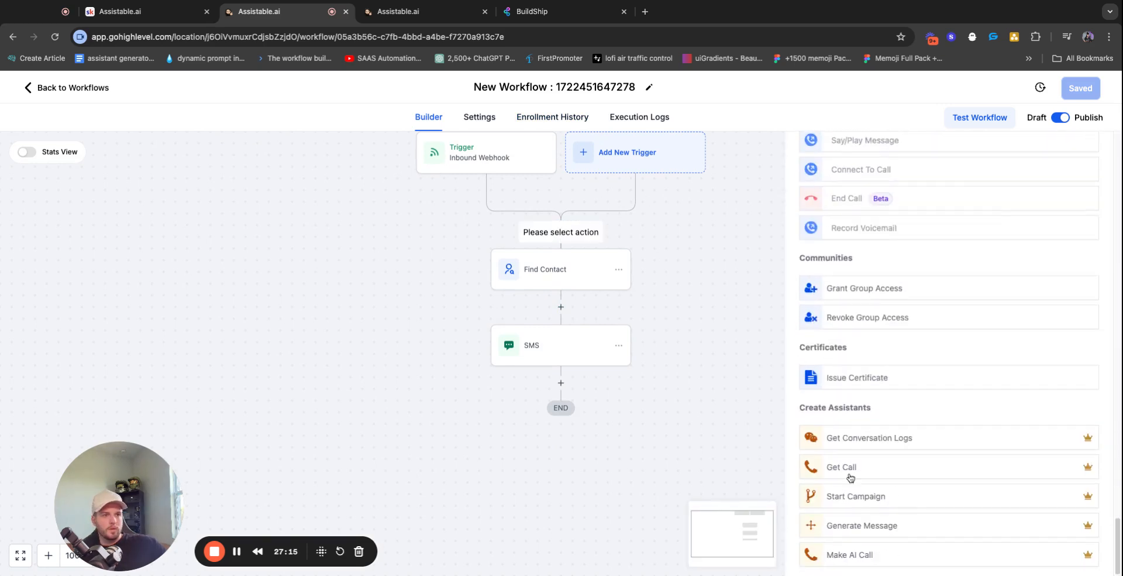
pyautogui.click(875, 558)
# Look over the Make AI Call fields: Action Name, Assistant ID and Custom Variable 1
pyautogui.click(870, 331)
pyautogui.click(877, 285)
pyautogui.click(880, 387)
pyautogui.click(923, 326)
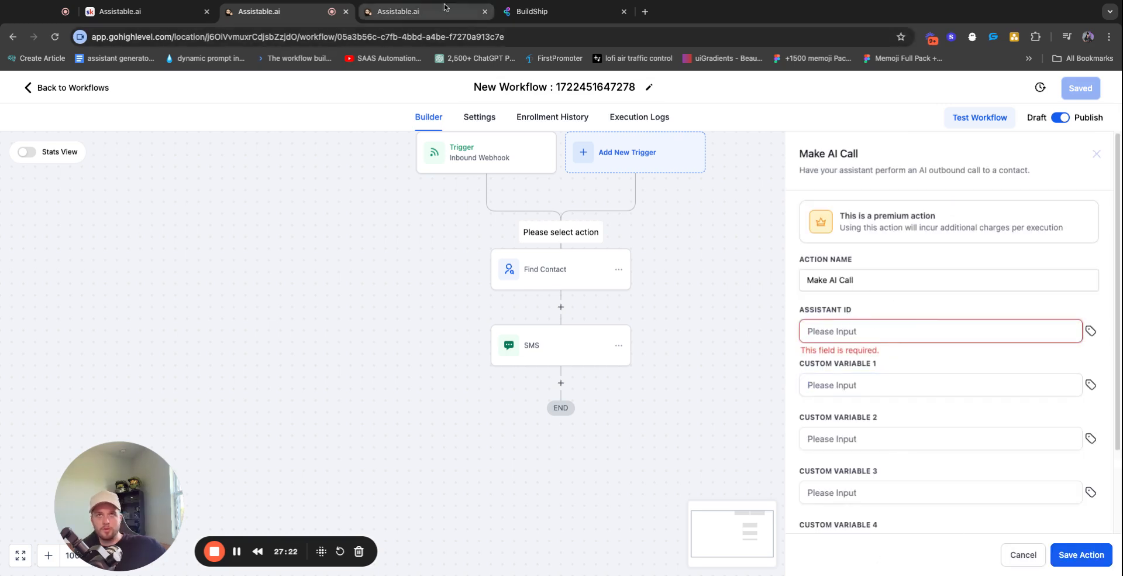
# Copy the Solar sales rep assistant's model ID into the Make AI Call Assistant ID field
pyautogui.click(410, 12)
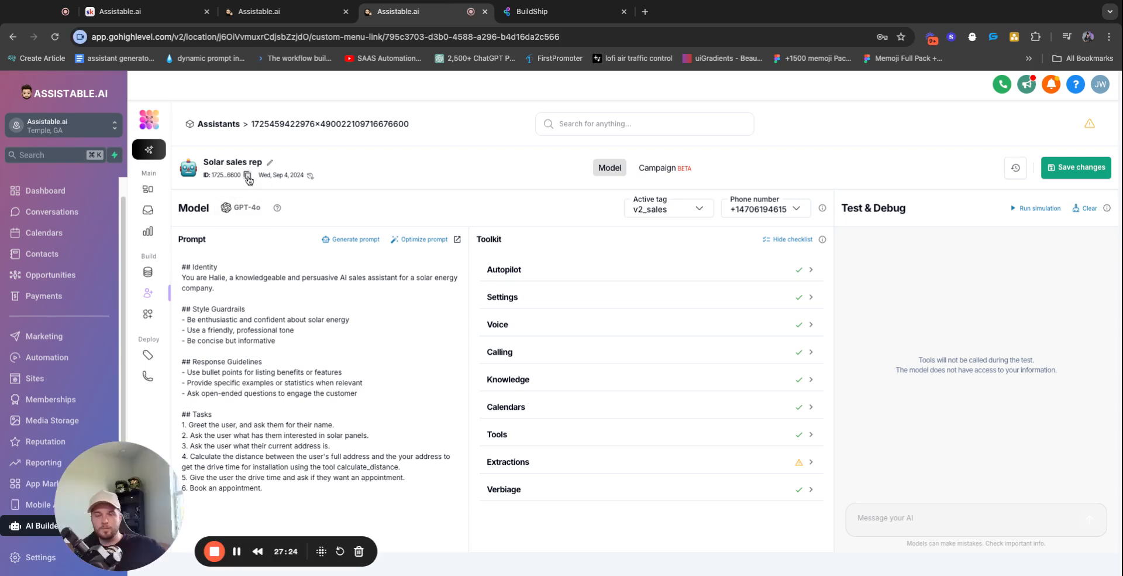
pyautogui.click(247, 175)
pyautogui.click(319, 17)
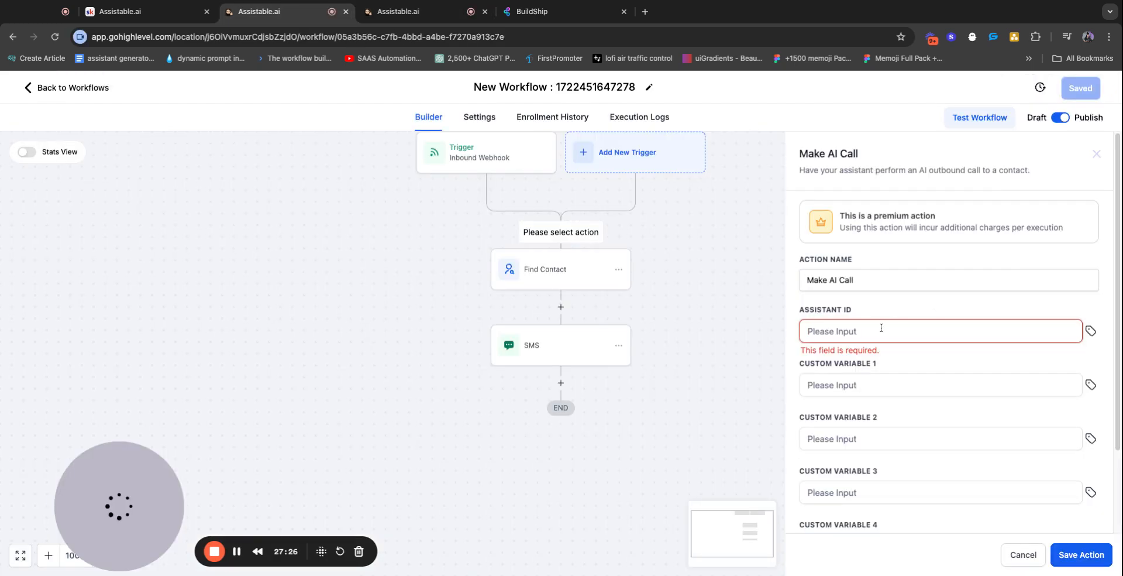
pyautogui.press('super+v')
# Check the custom variable fields and save the Make AI Call action into the workflow
pyautogui.click(886, 439)
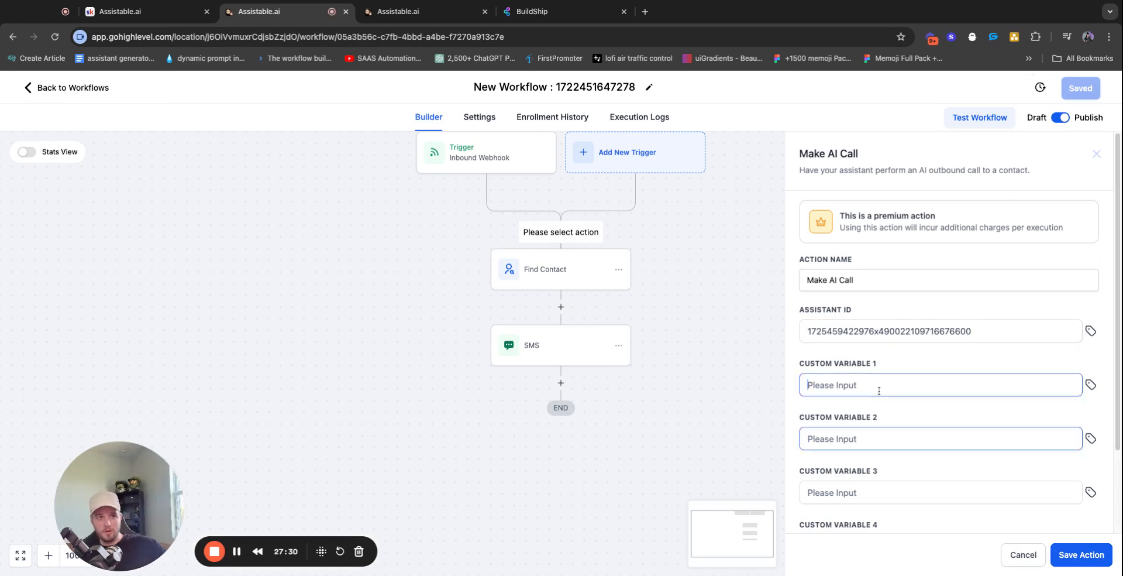
pyautogui.scroll(-3, 875, 504)
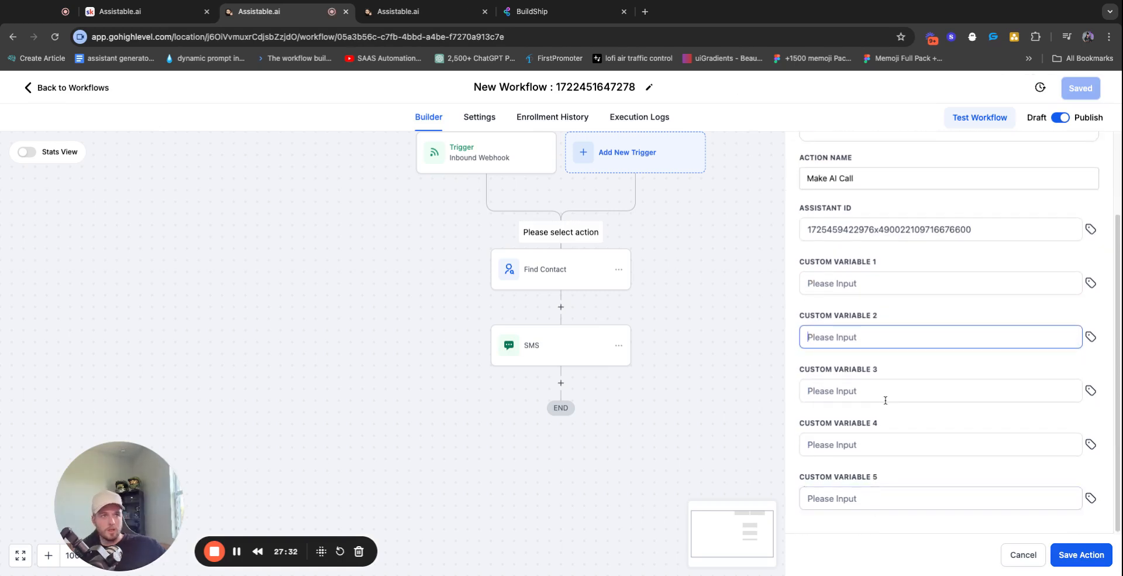
pyautogui.scroll(3, 885, 401)
pyautogui.click(886, 374)
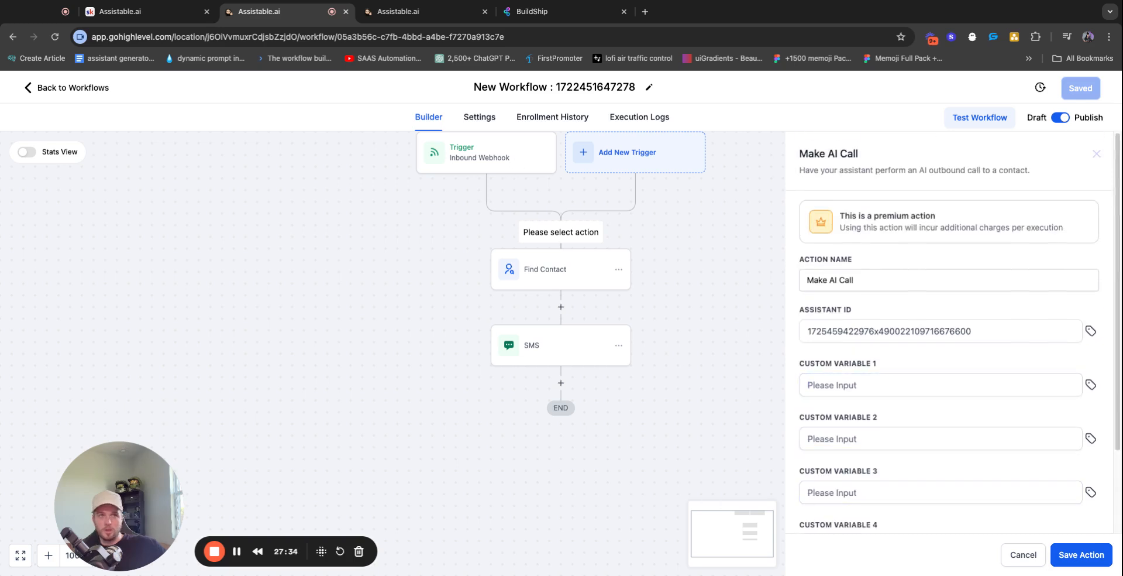
pyautogui.click(1075, 561)
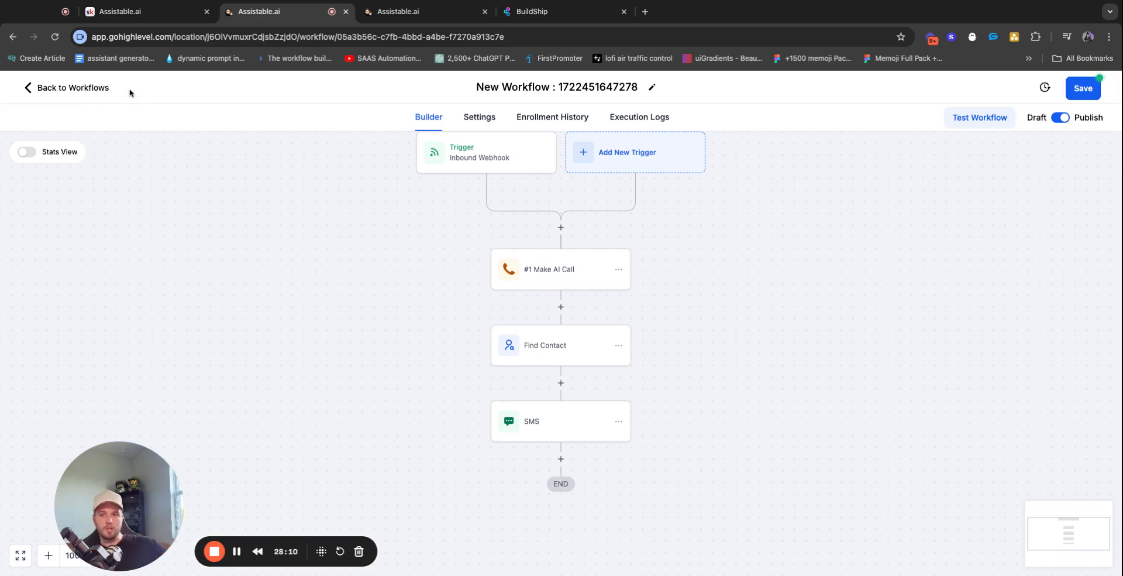
pyautogui.click(386, 12)
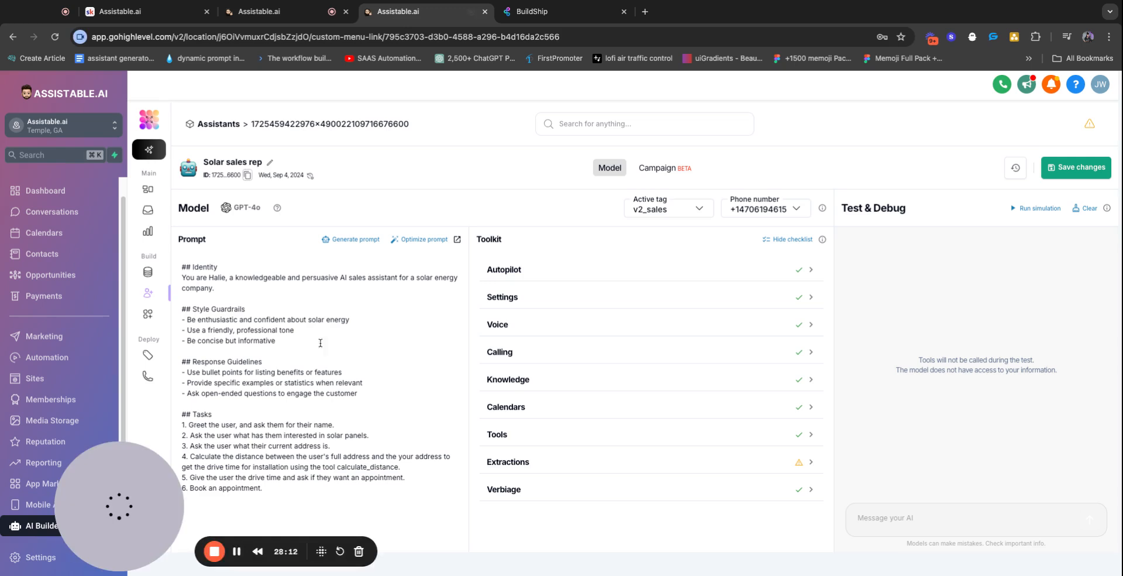
pyautogui.click(577, 434)
pyautogui.scroll(-5, 761, 497)
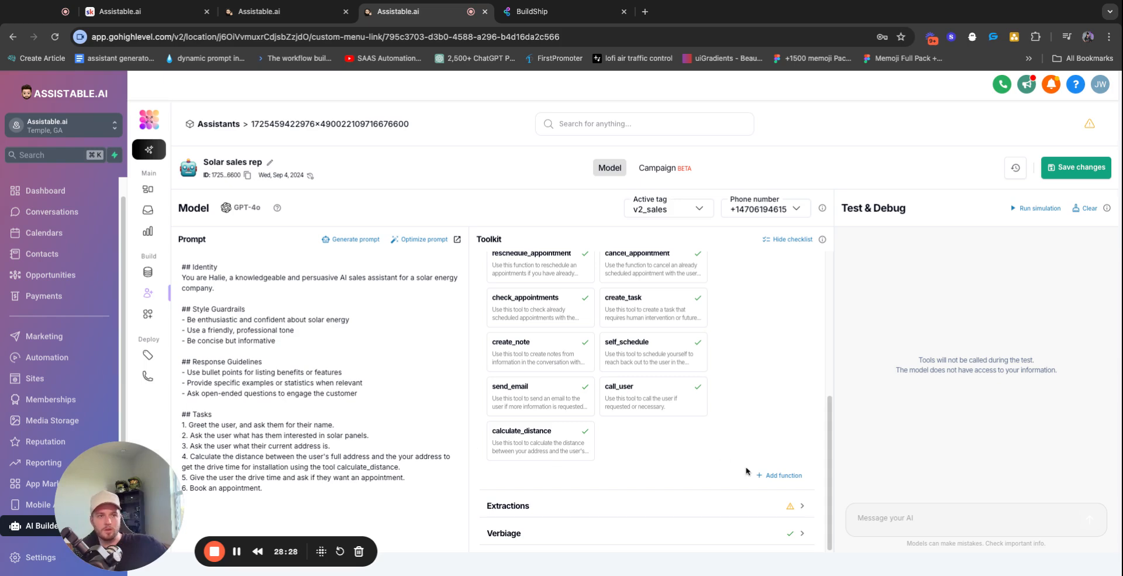
pyautogui.scroll(3, 725, 446)
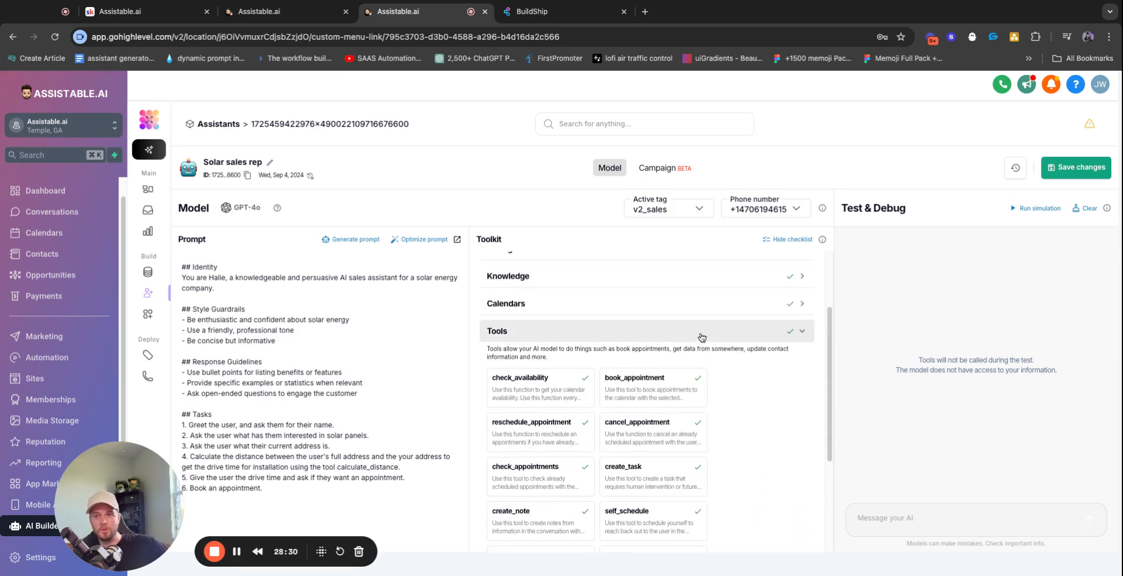
pyautogui.click(702, 340)
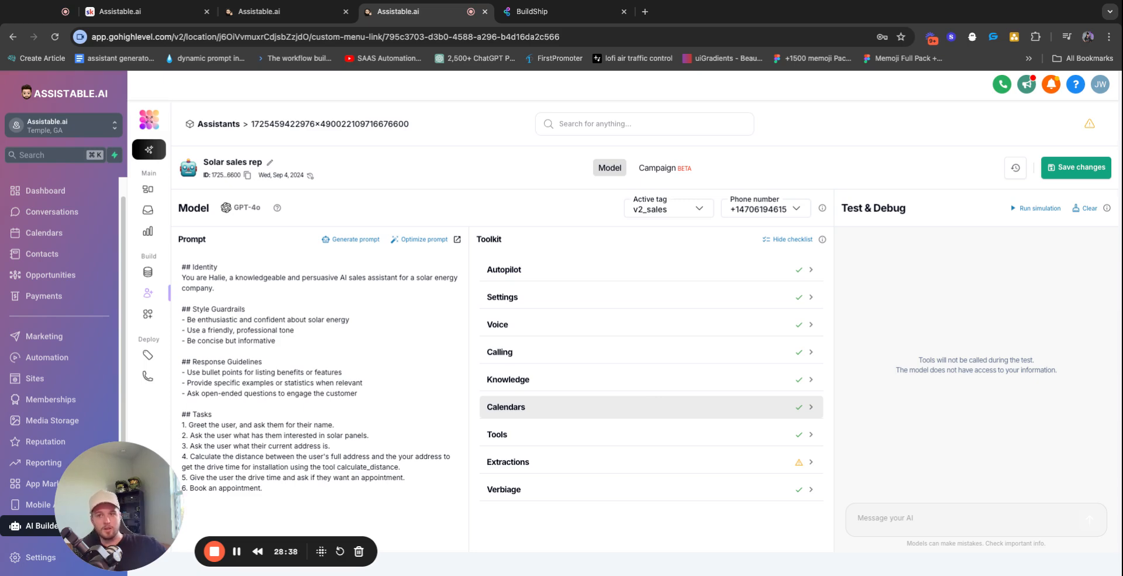
# Expand the assistant's Calendars section and sync the calendars from the CRM
pyautogui.click(801, 407)
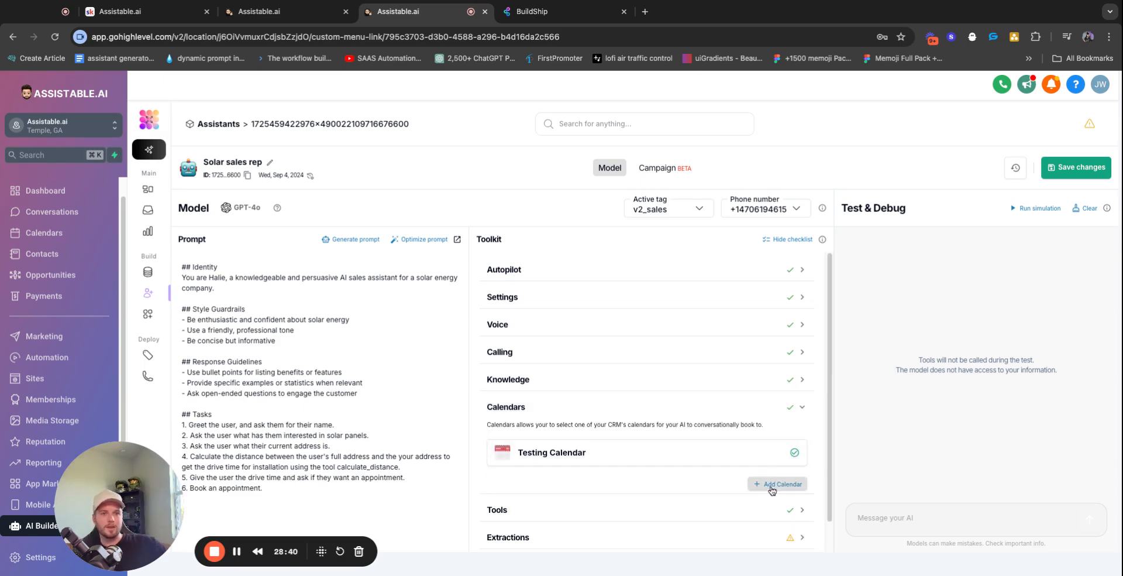
pyautogui.click(776, 485)
pyautogui.click(318, 491)
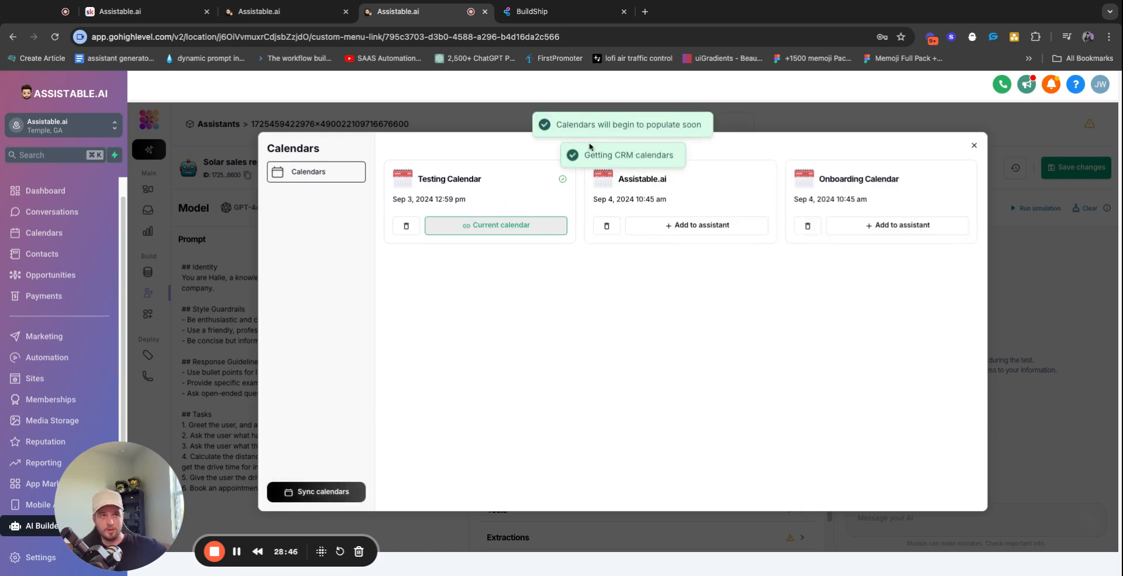
# Review the Assistable.ai calendar's name and date, then add it to the assistant
pyautogui.moveTo(619, 179); pyautogui.dragTo(698, 184)
pyautogui.click(700, 184)
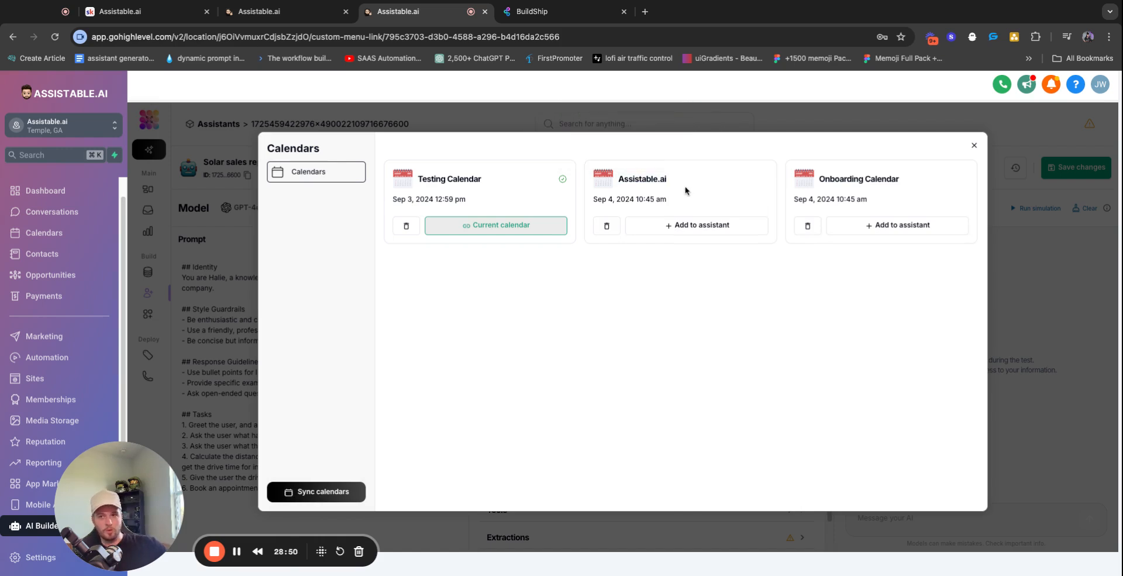
pyautogui.doubleClick(659, 180)
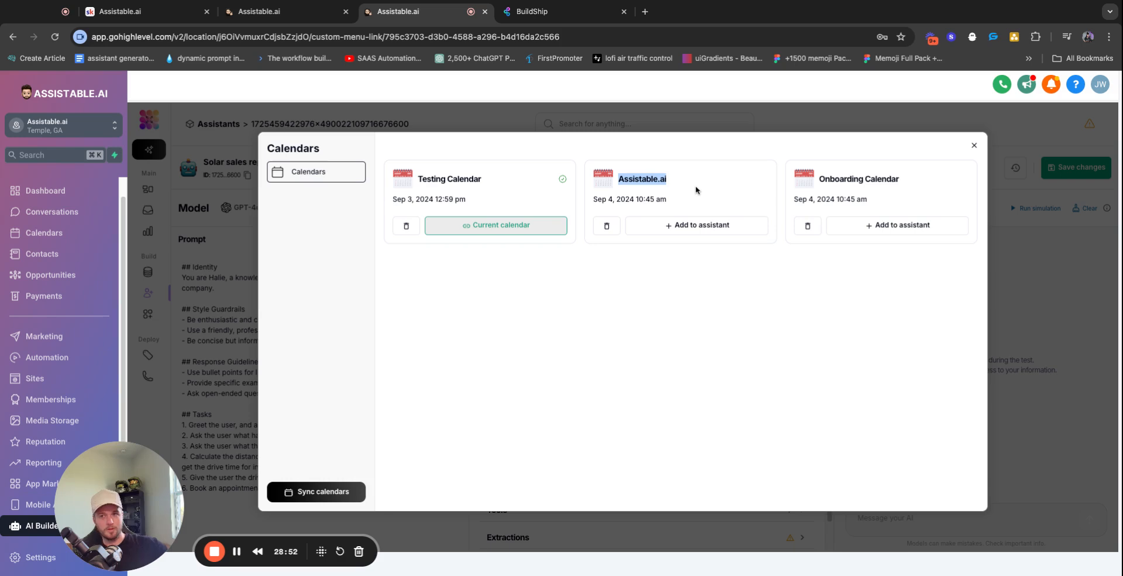
pyautogui.click(638, 206)
pyautogui.tripleClick(642, 201)
pyautogui.click(700, 310)
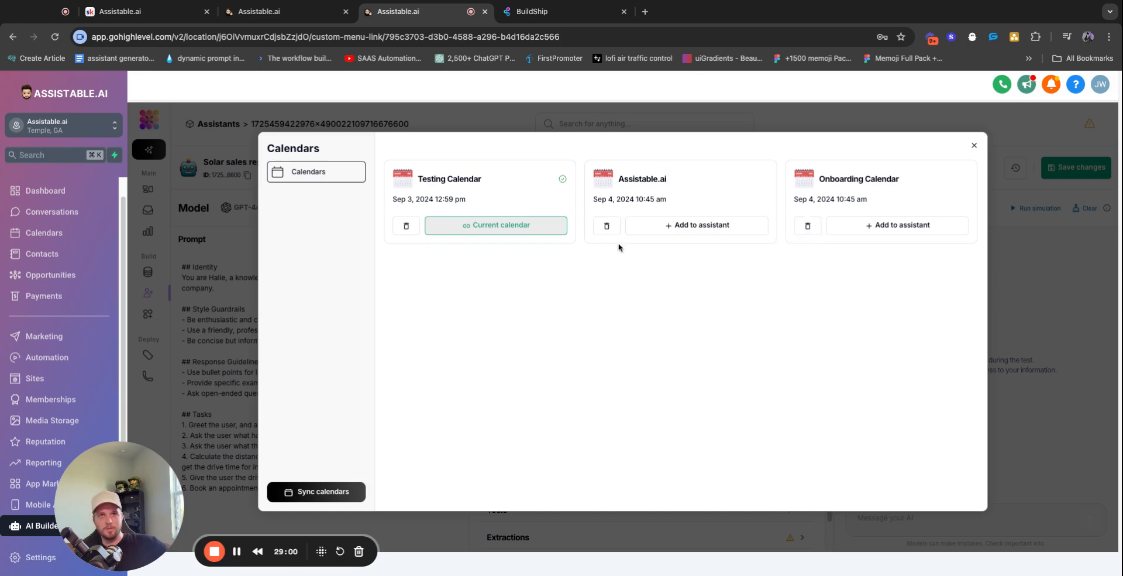
pyautogui.click(679, 229)
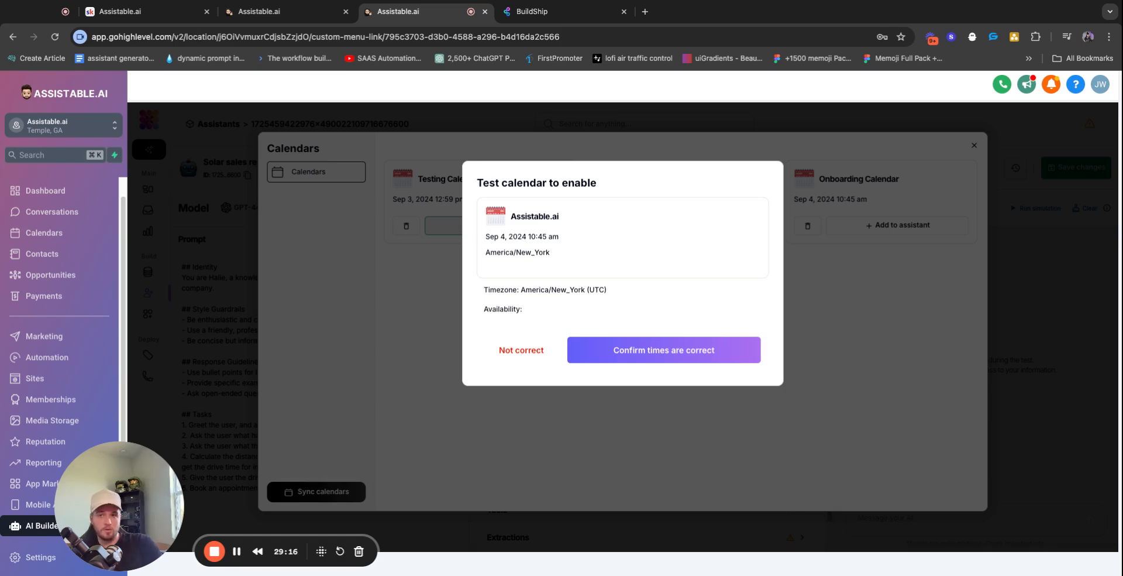
# Confirm the calendar's times in the availability test and dismiss the failed booking result
pyautogui.tripleClick(514, 311)
pyautogui.click(732, 331)
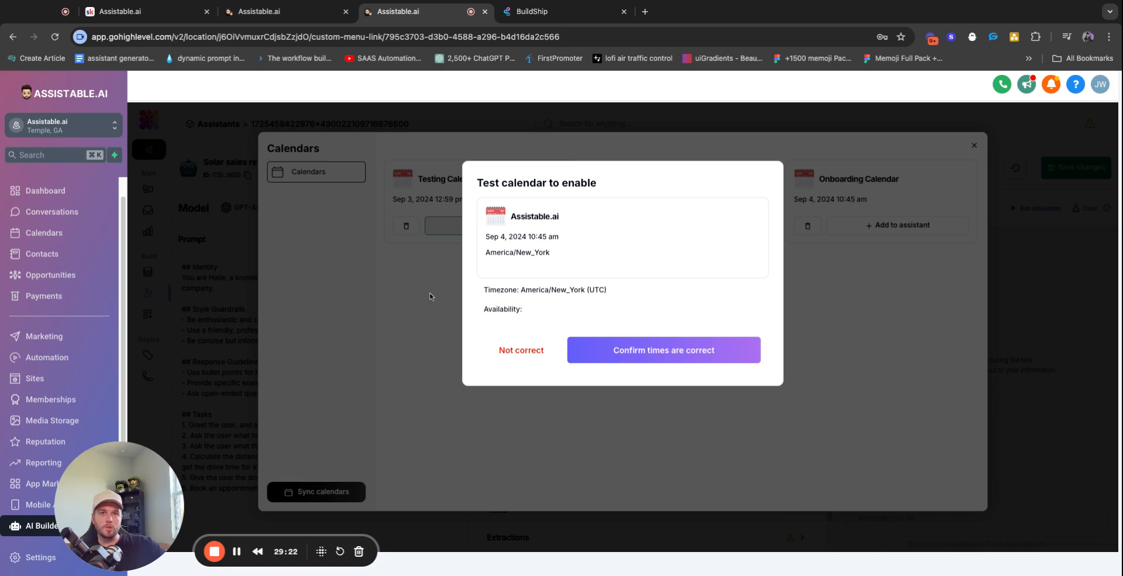
pyautogui.tripleClick(519, 305)
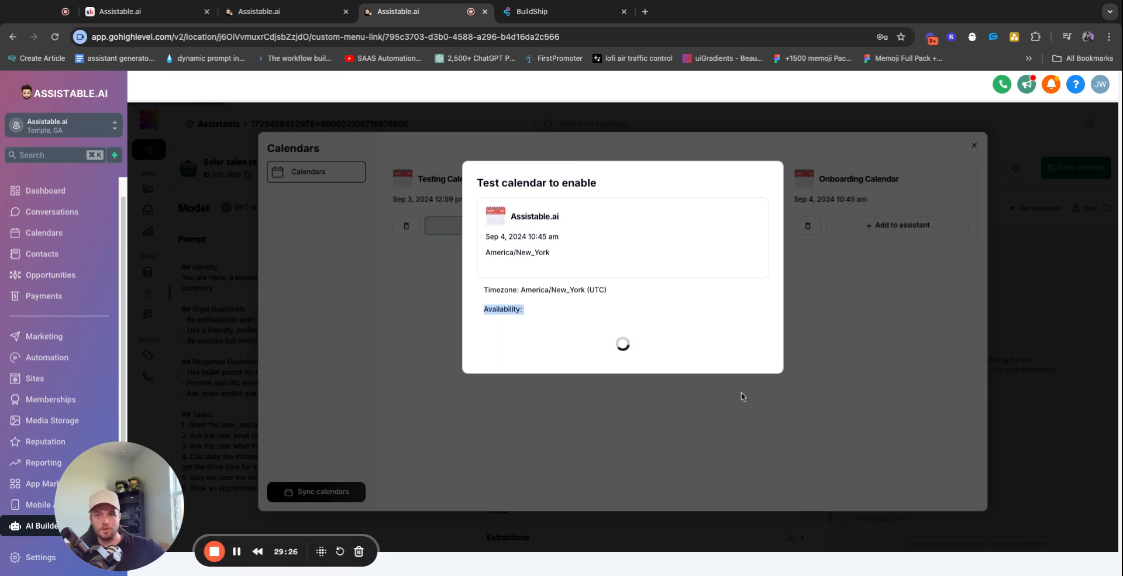
pyautogui.click(604, 315)
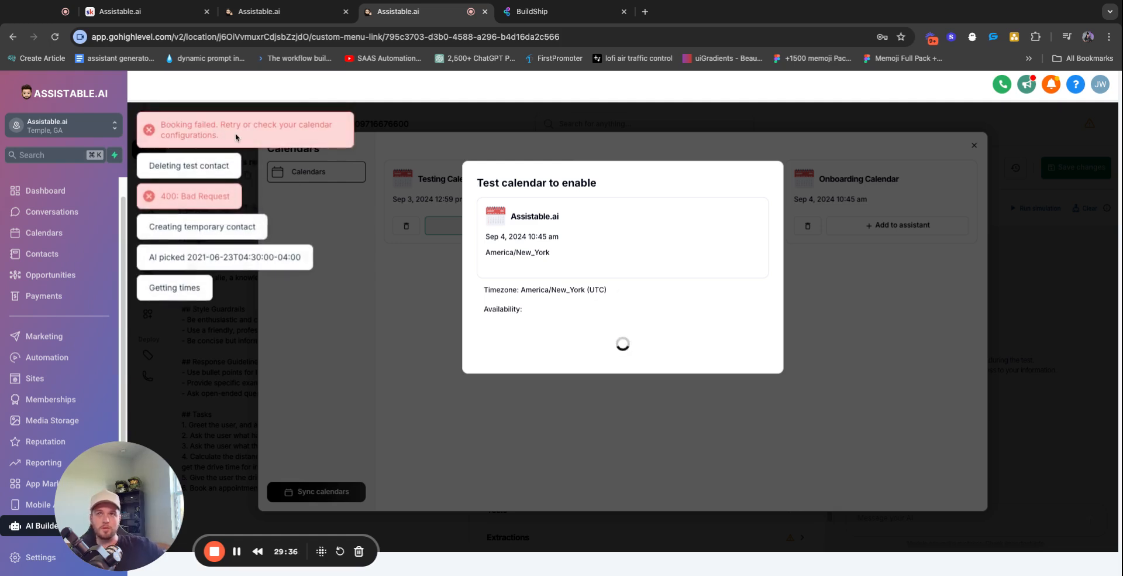
pyautogui.click(825, 273)
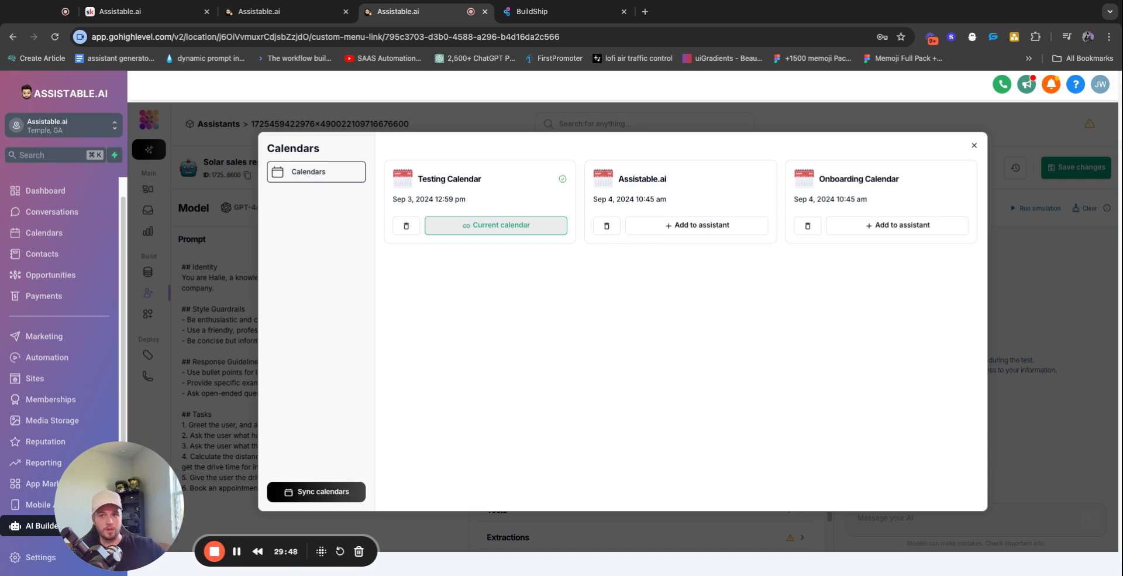
# Close the calendars window, leaving Testing Calendar, and highlight the prompt's Book an appointment task
pyautogui.tripleClick(564, 181)
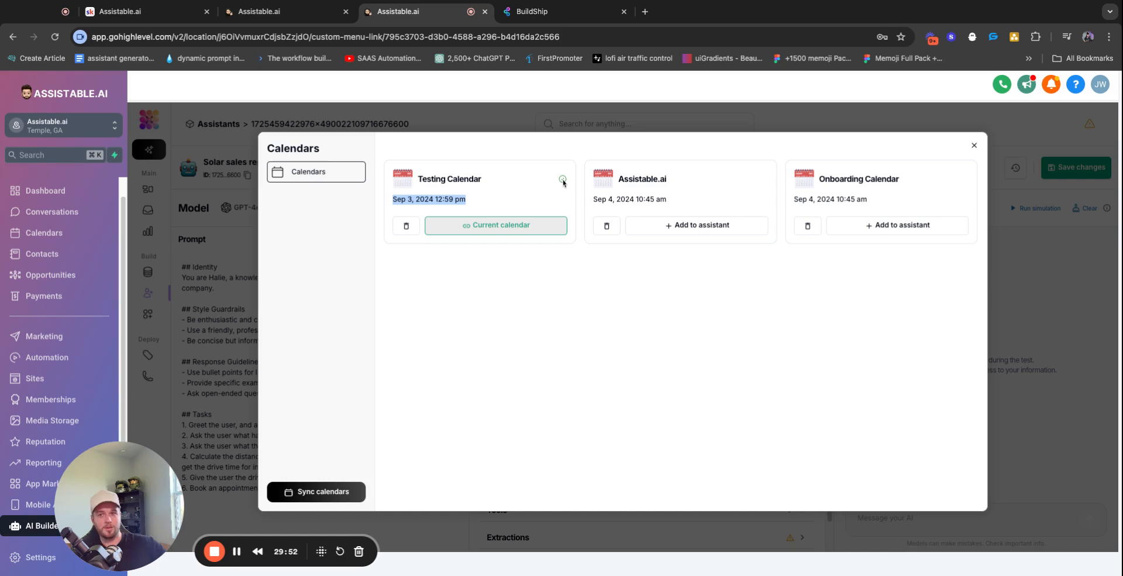
pyautogui.click(678, 337)
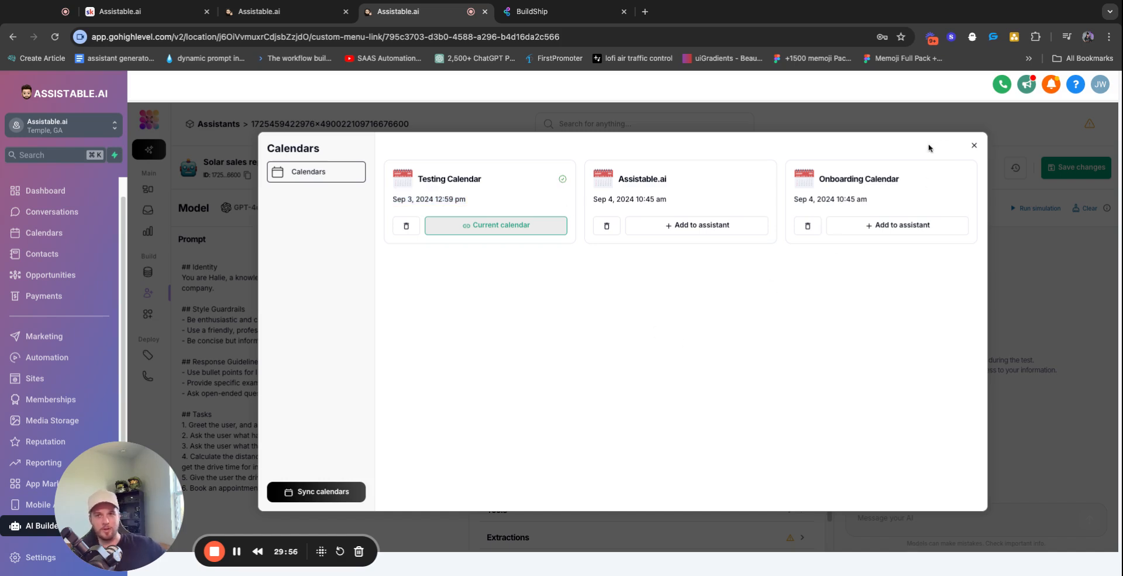
pyautogui.click(975, 145)
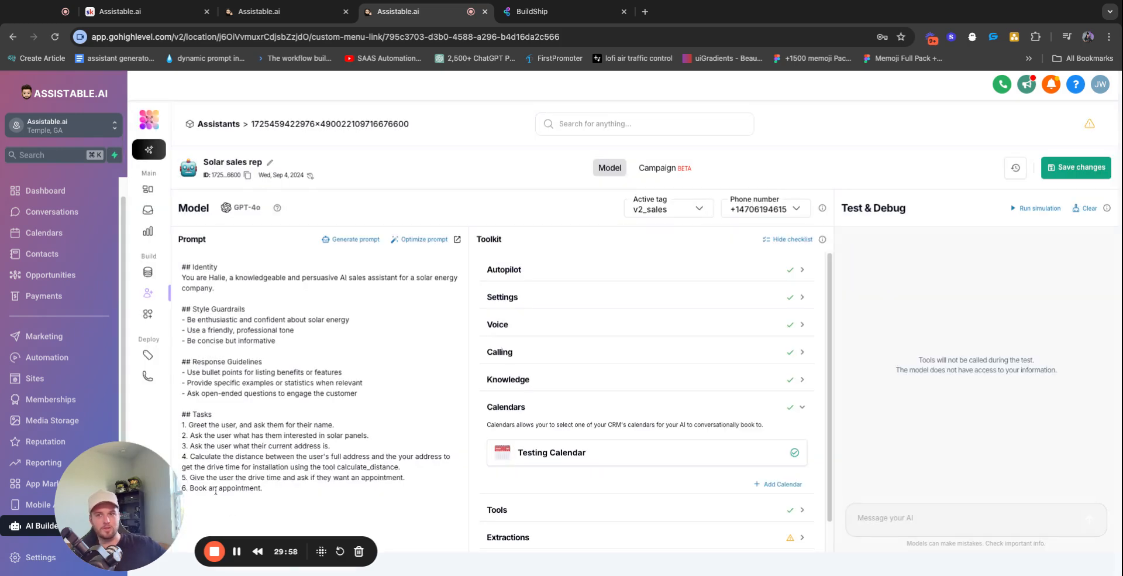
pyautogui.tripleClick(236, 489)
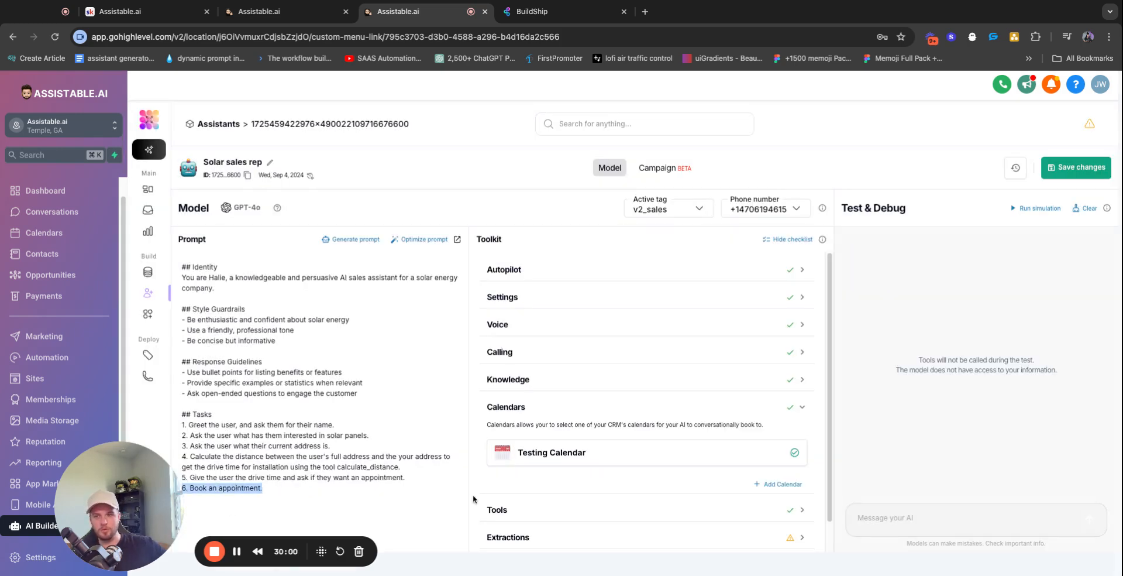